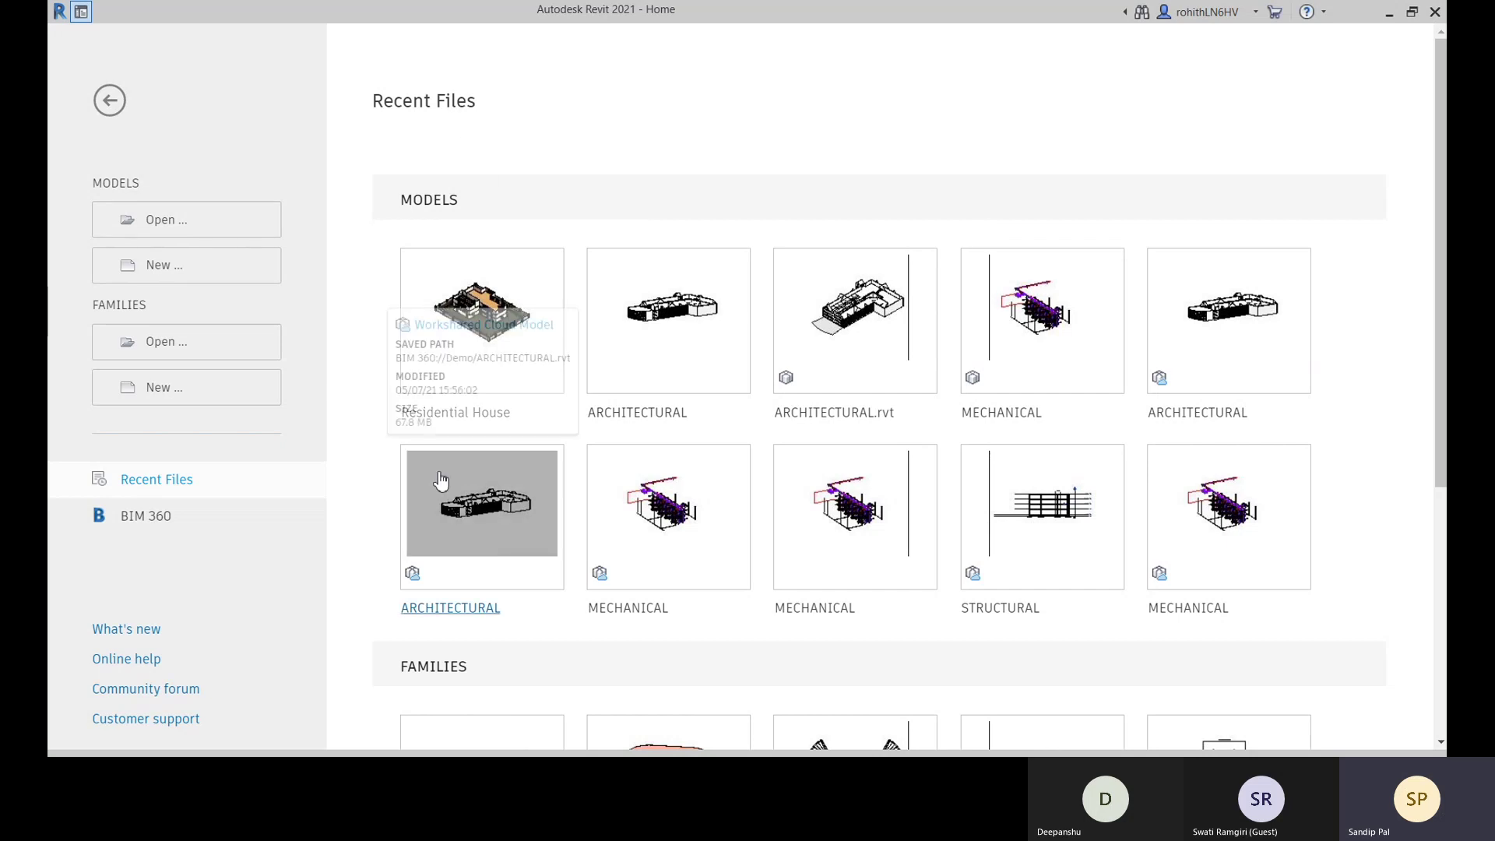
- Look through the recent models and families on the home screen
scroll(445, 206, down, 2)
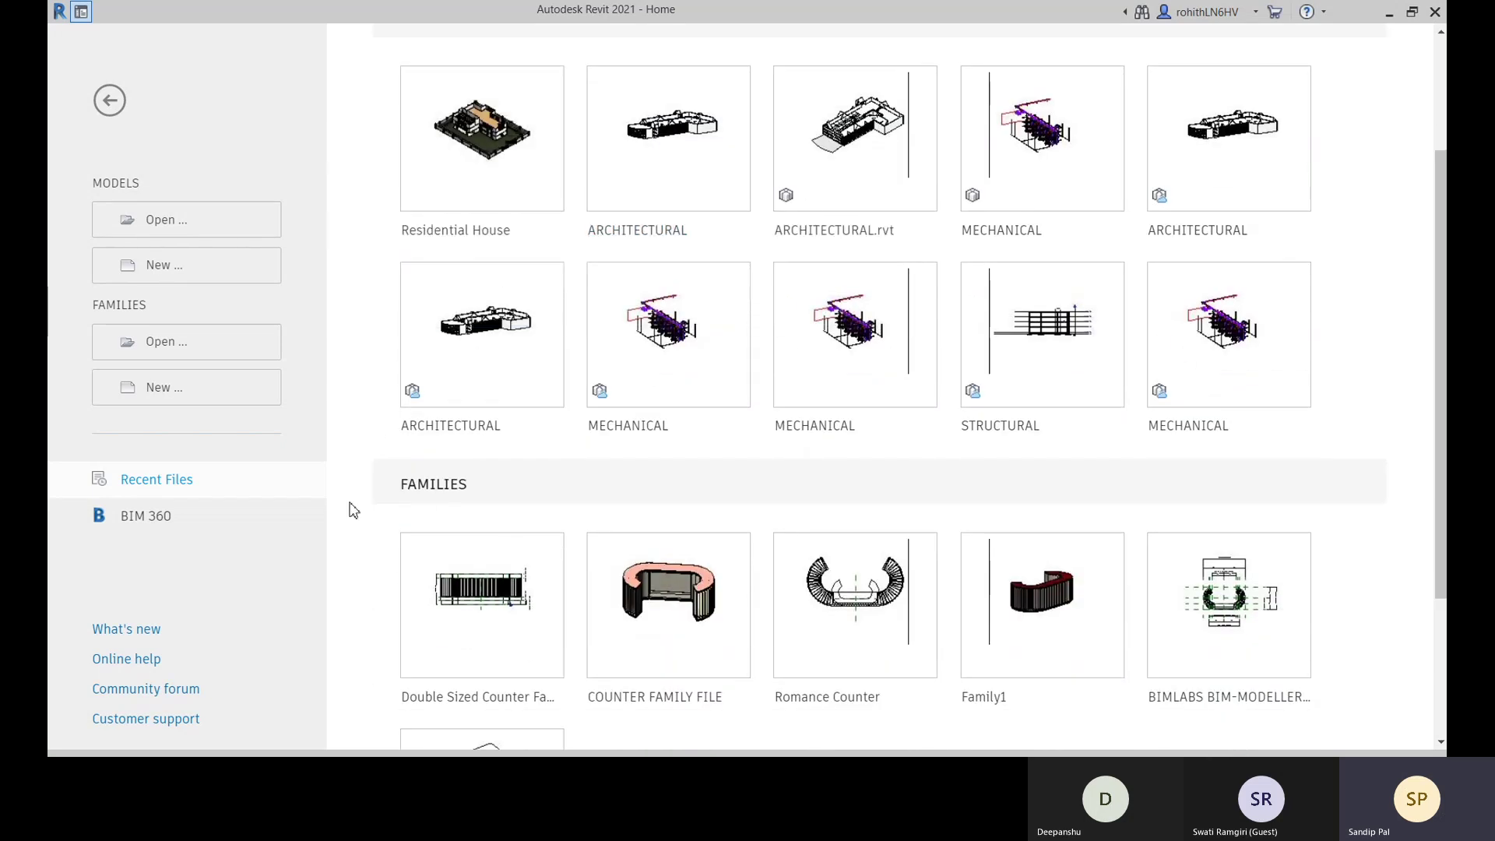
scroll(360, 507, down, 2)
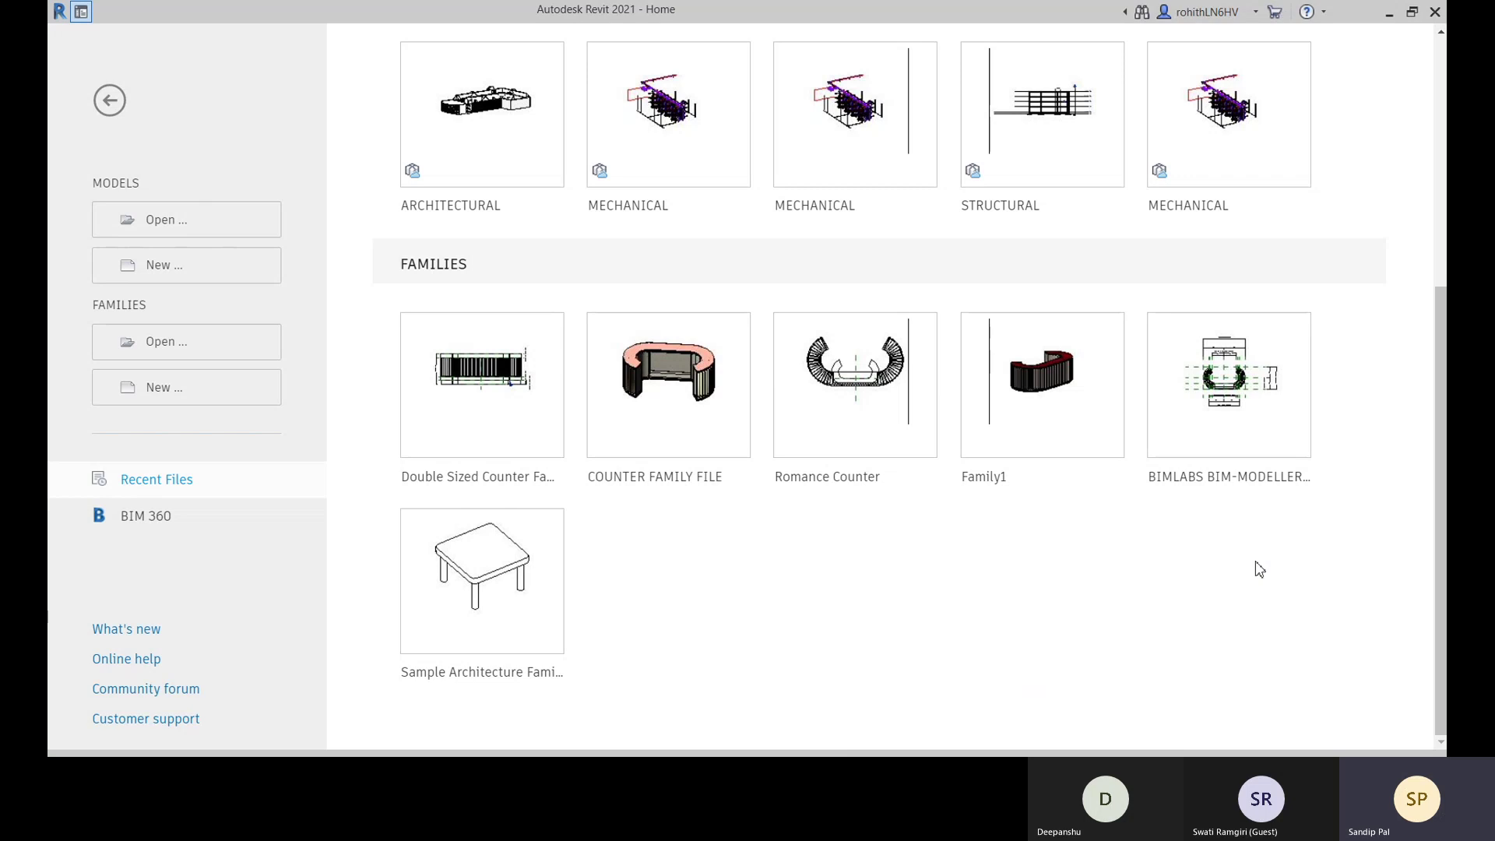
scroll(938, 670, up, 3)
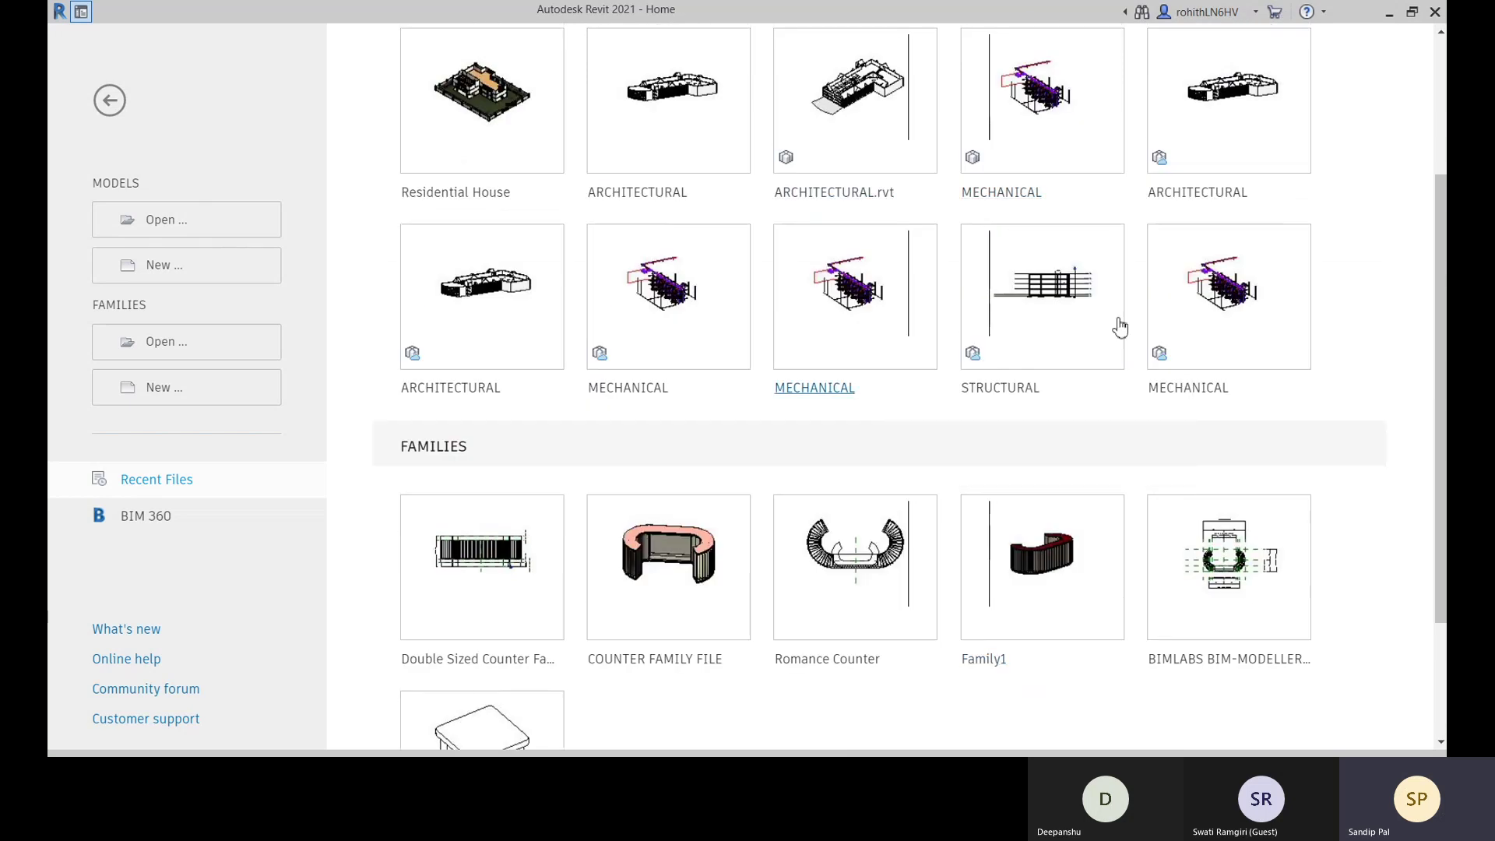
scroll(1324, 454, up, 3)
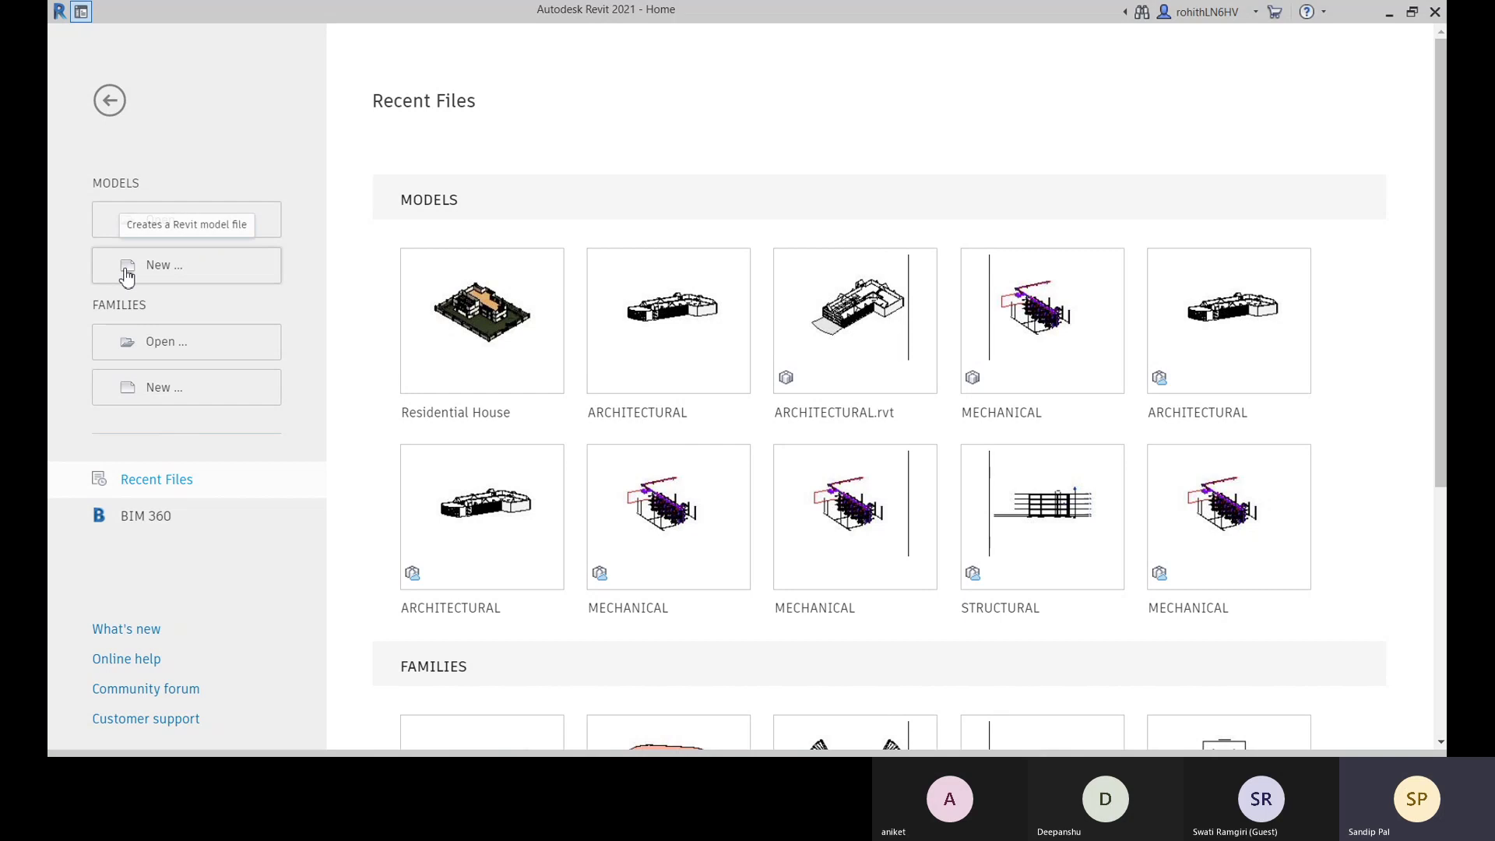
- Start a new project and set its template file to <None>
click(183, 274)
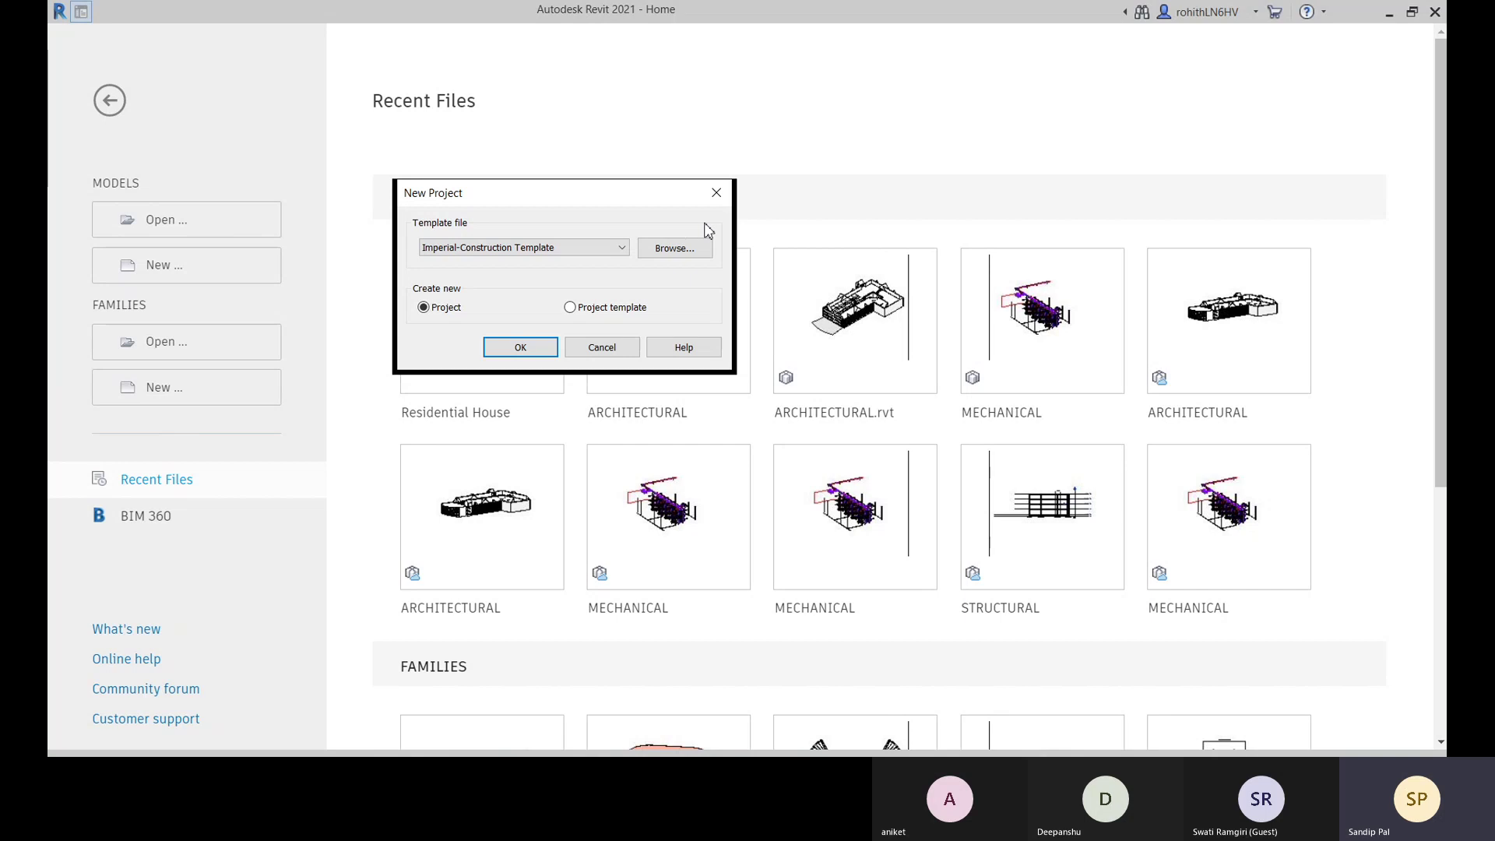
click(448, 248)
click(447, 265)
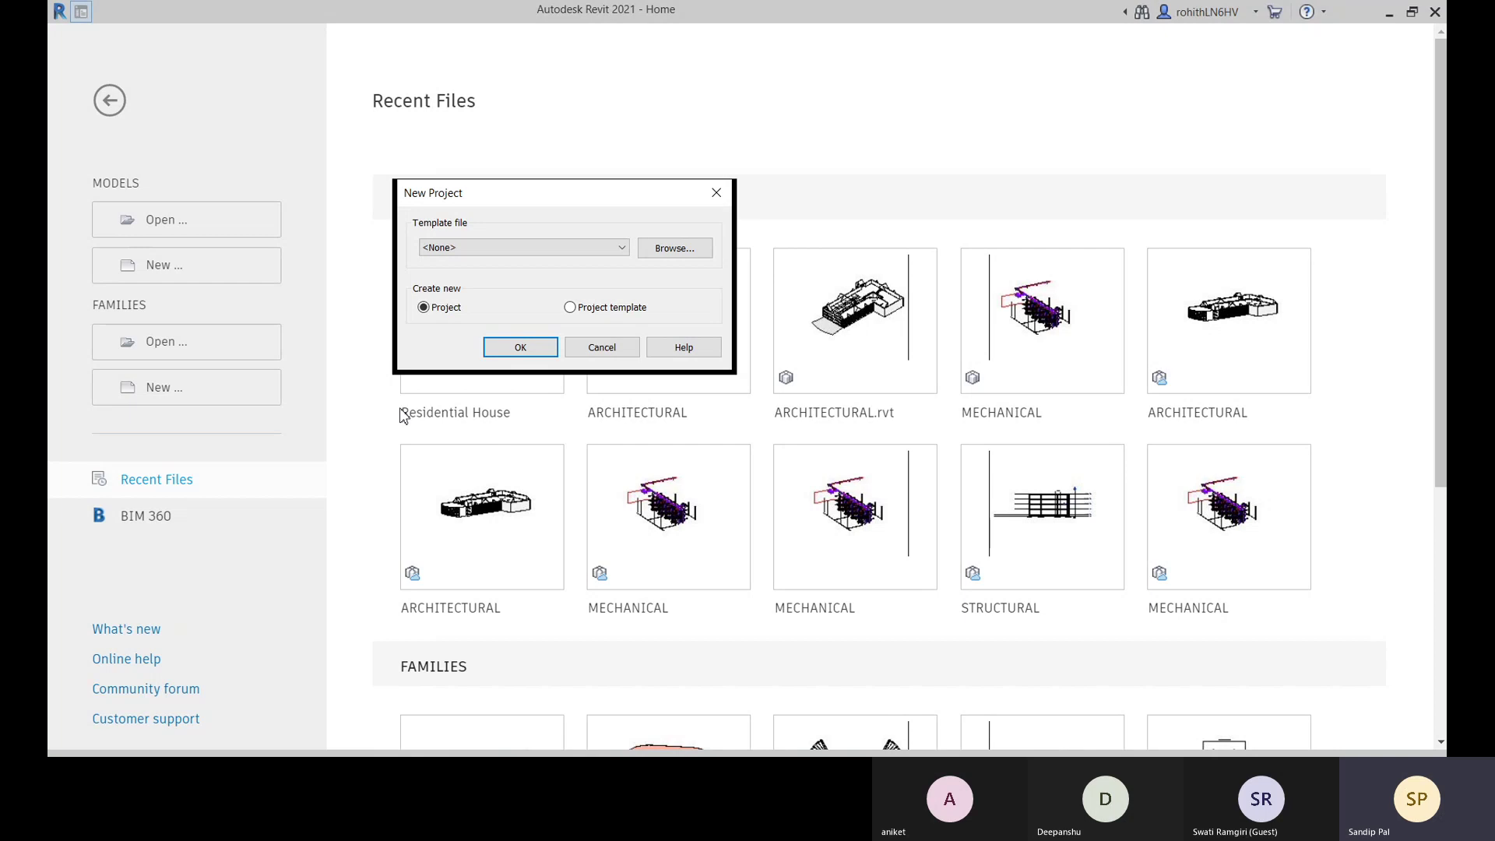
- Review the imperial and metric templates offered for the new project
click(477, 249)
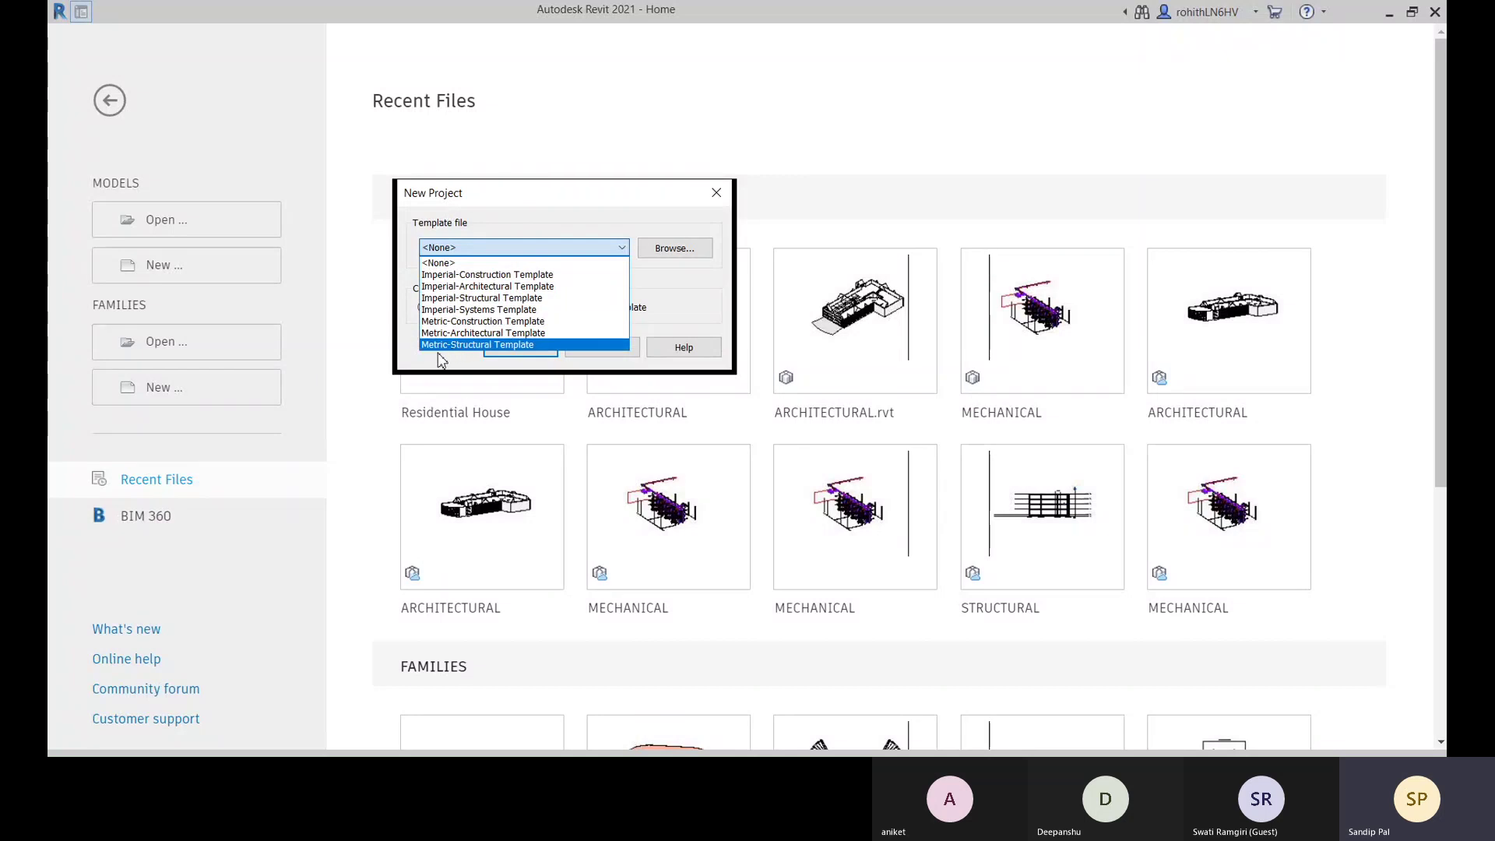
click(464, 207)
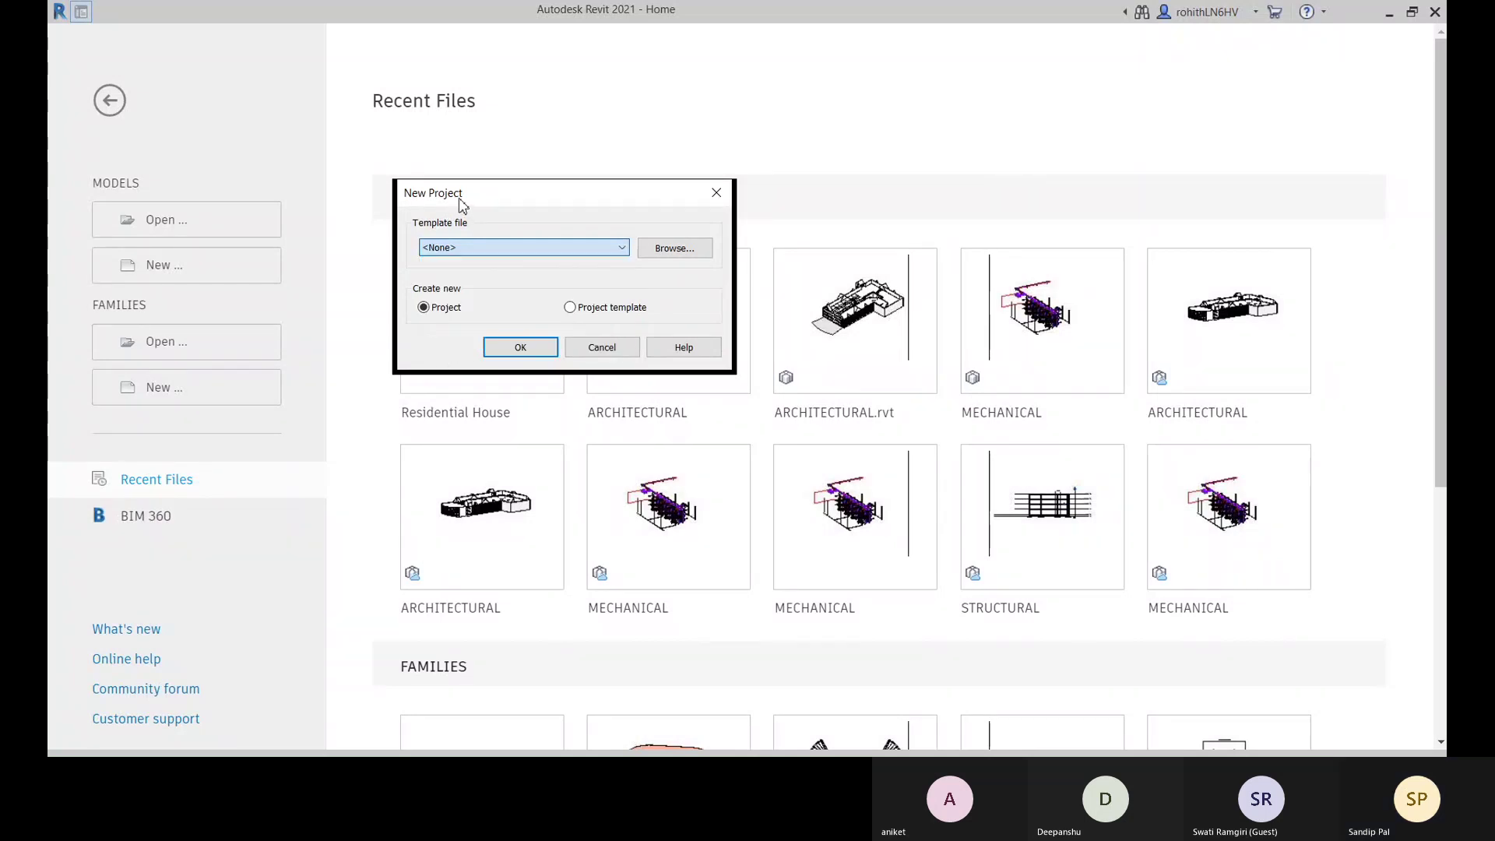
click(460, 247)
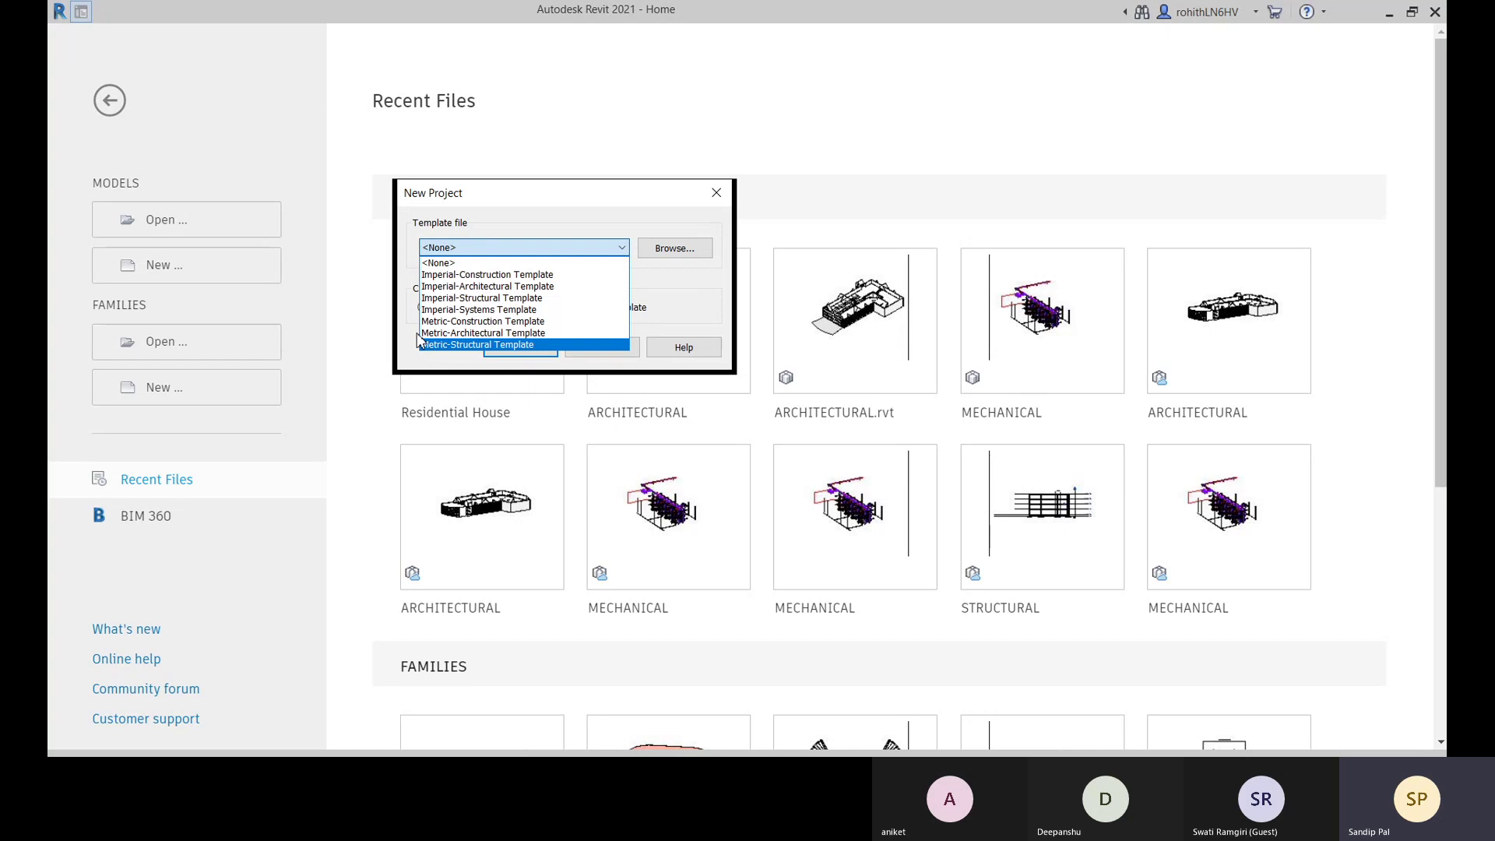
click(495, 192)
click(484, 249)
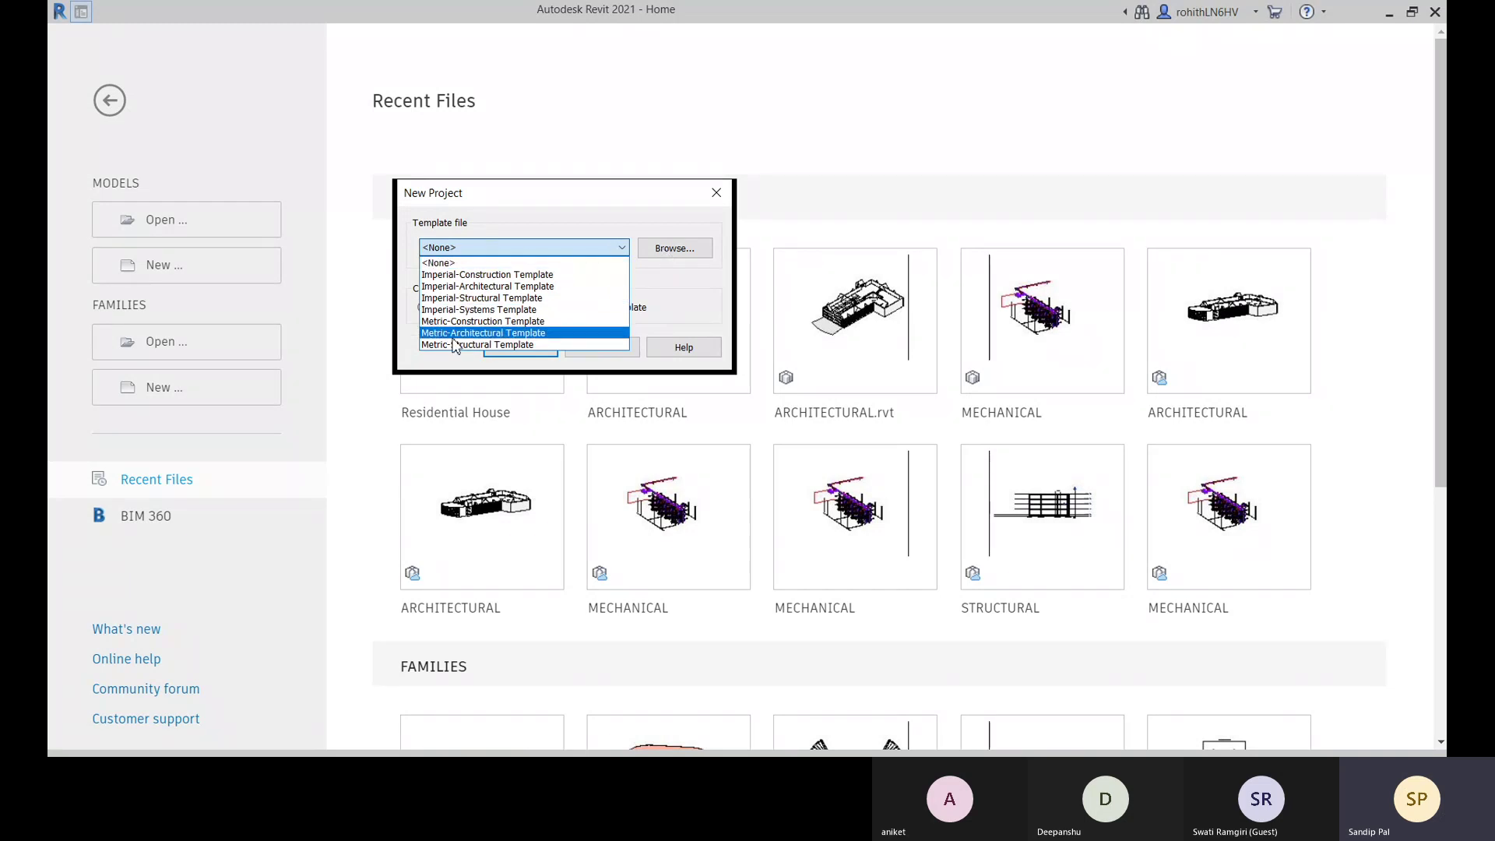
- Browse the template files in the English folder under Templates, and return to the new project settings without choosing one
click(664, 255)
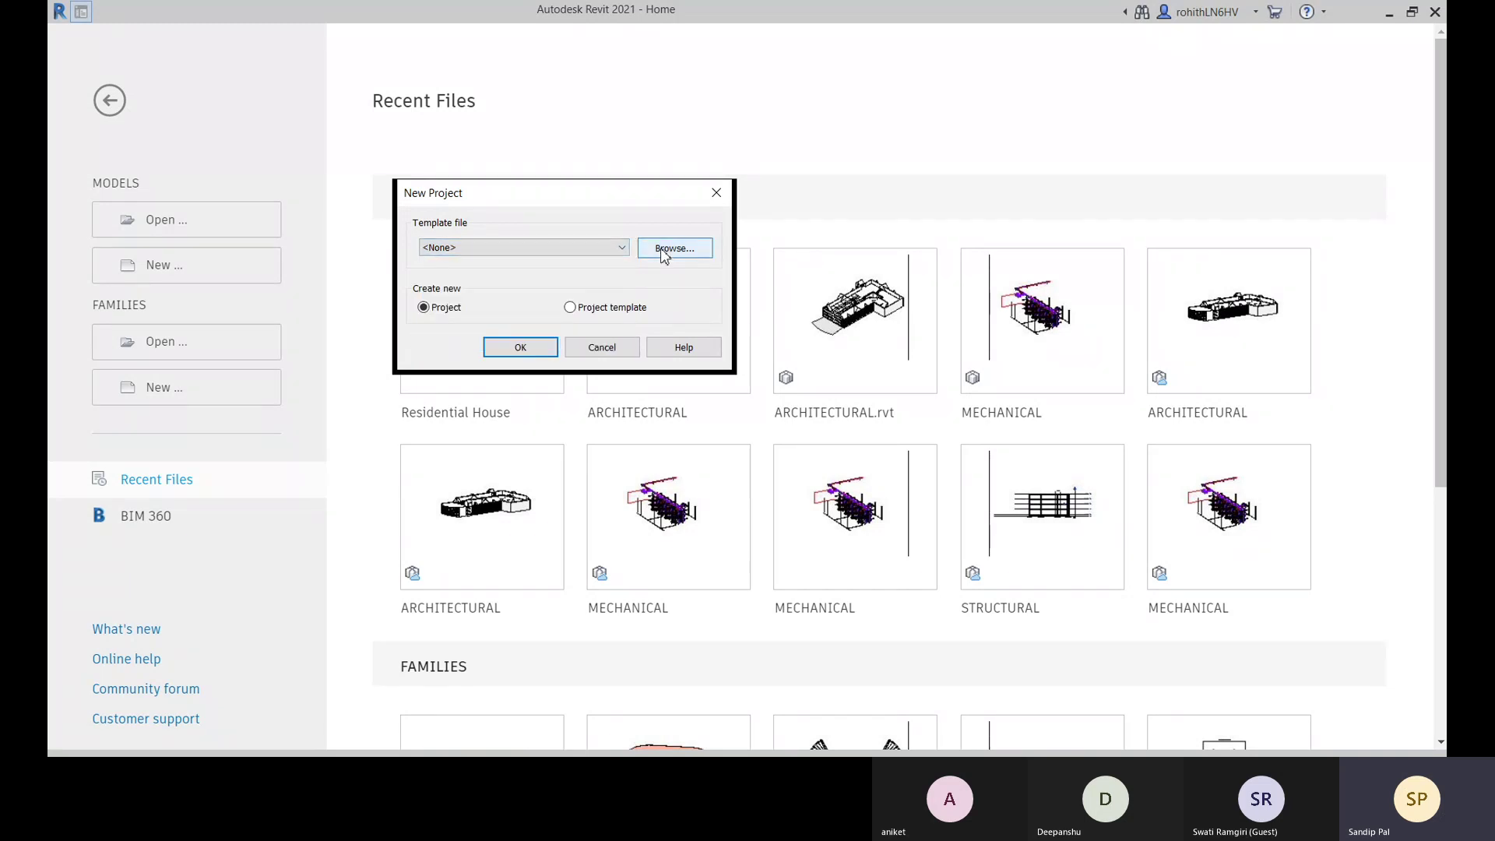
click(673, 249)
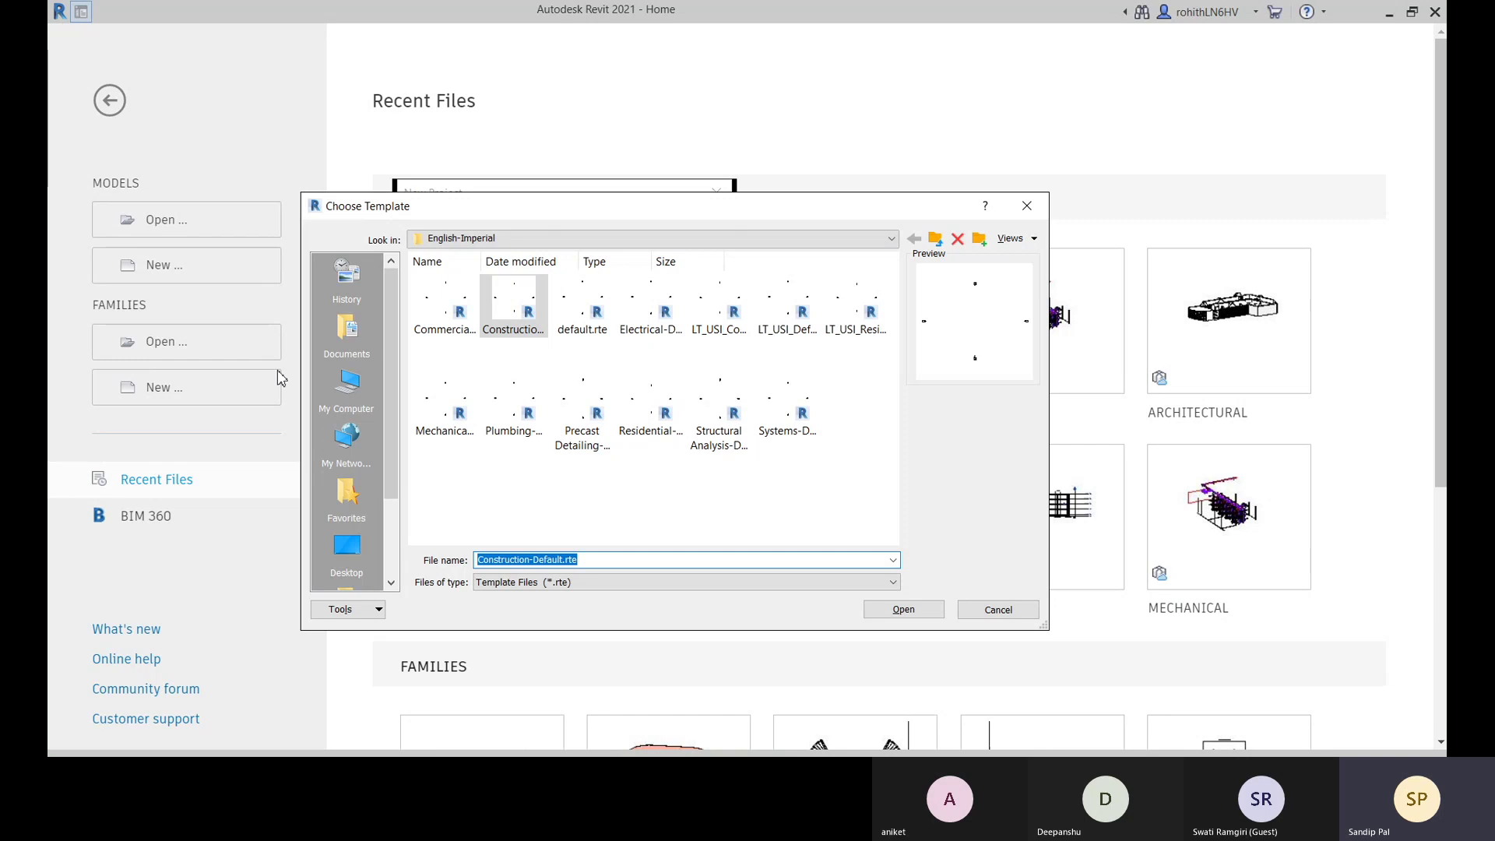
click(498, 242)
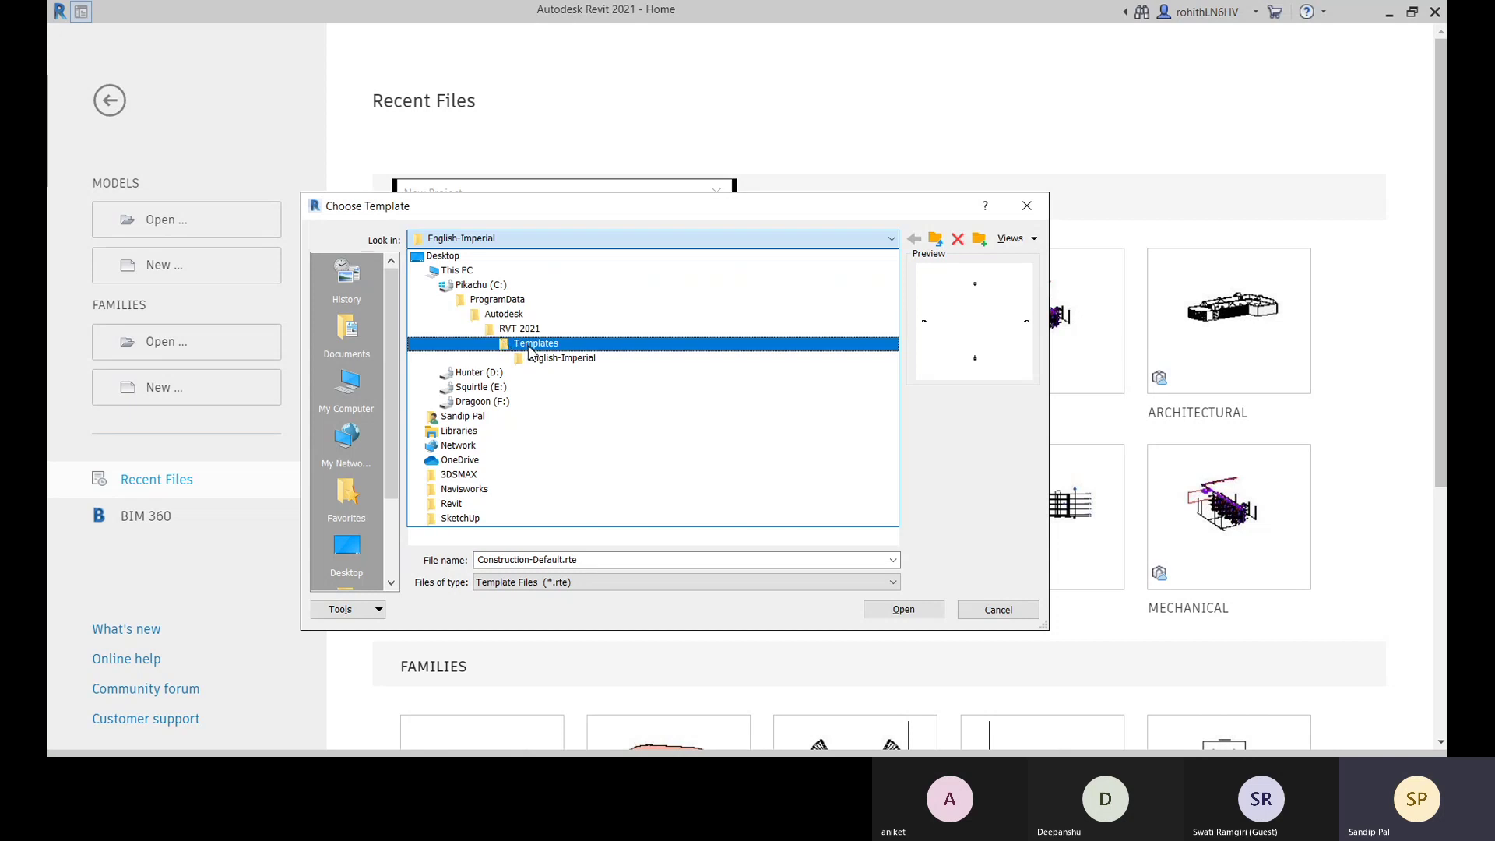
click(529, 347)
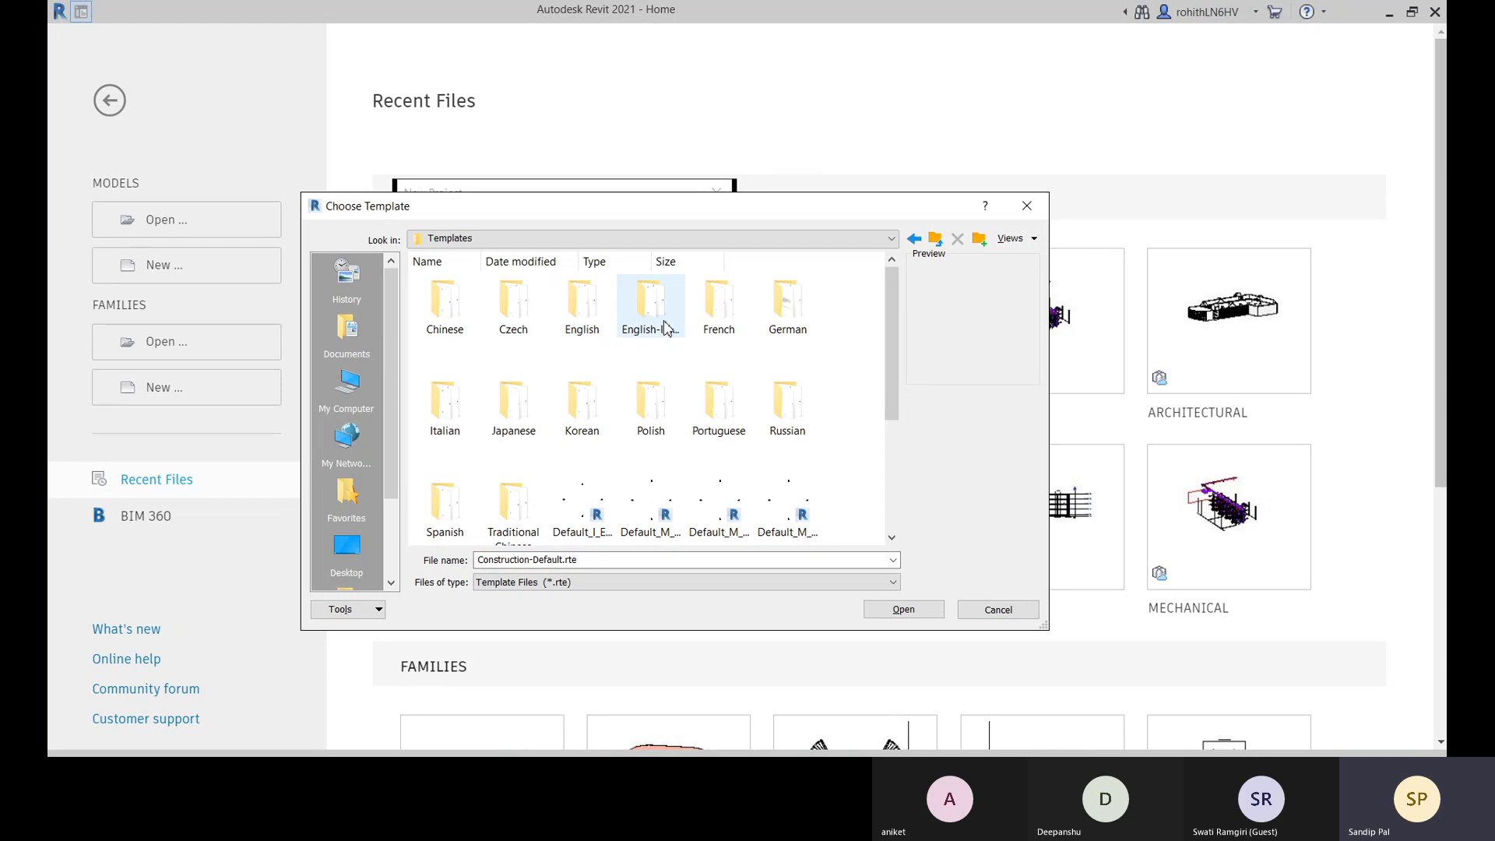
double_click(579, 315)
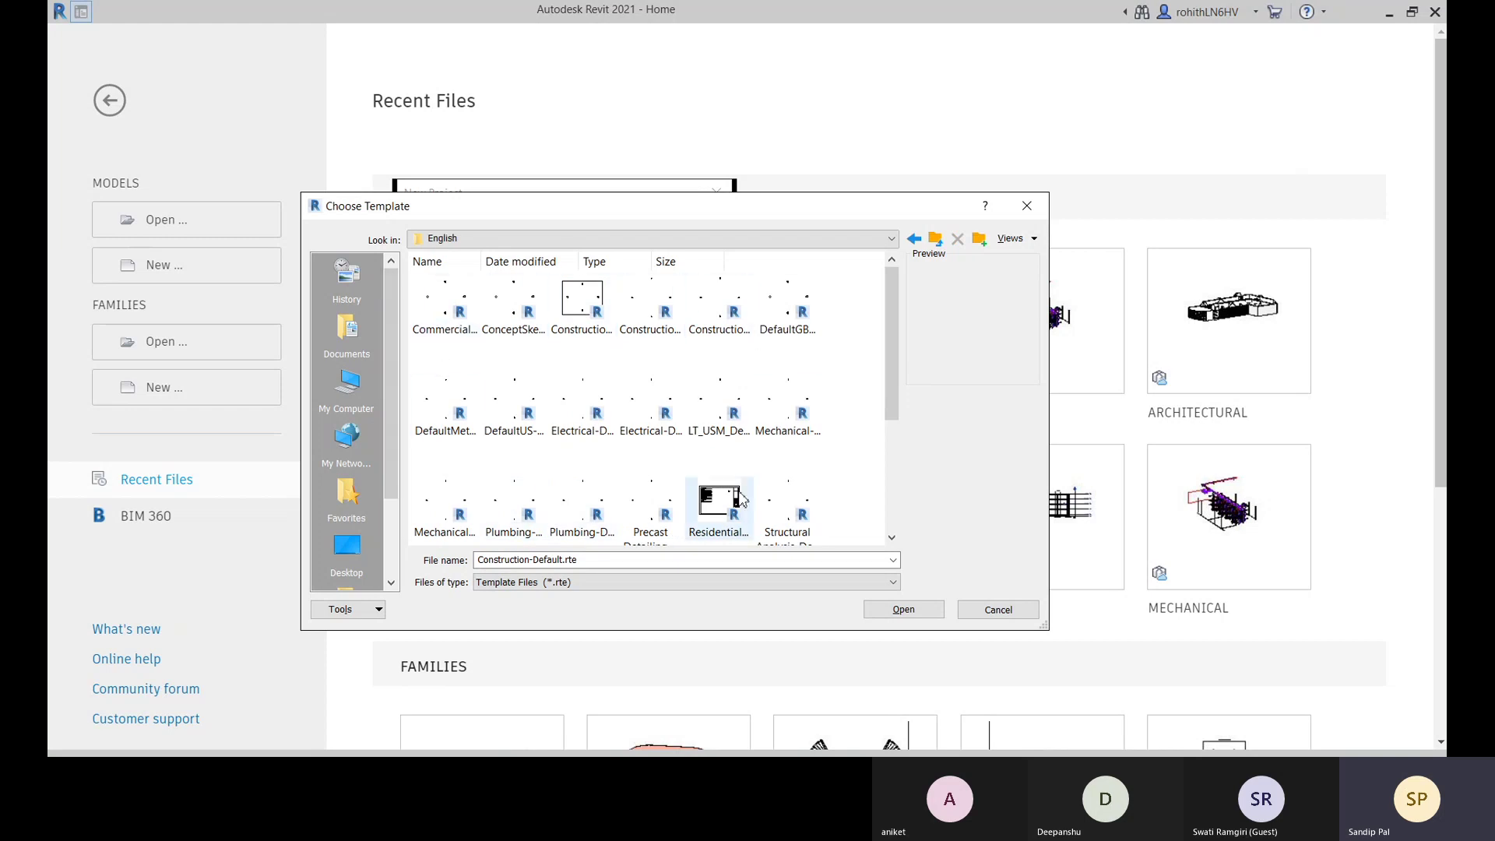
scroll(574, 471, down, 3)
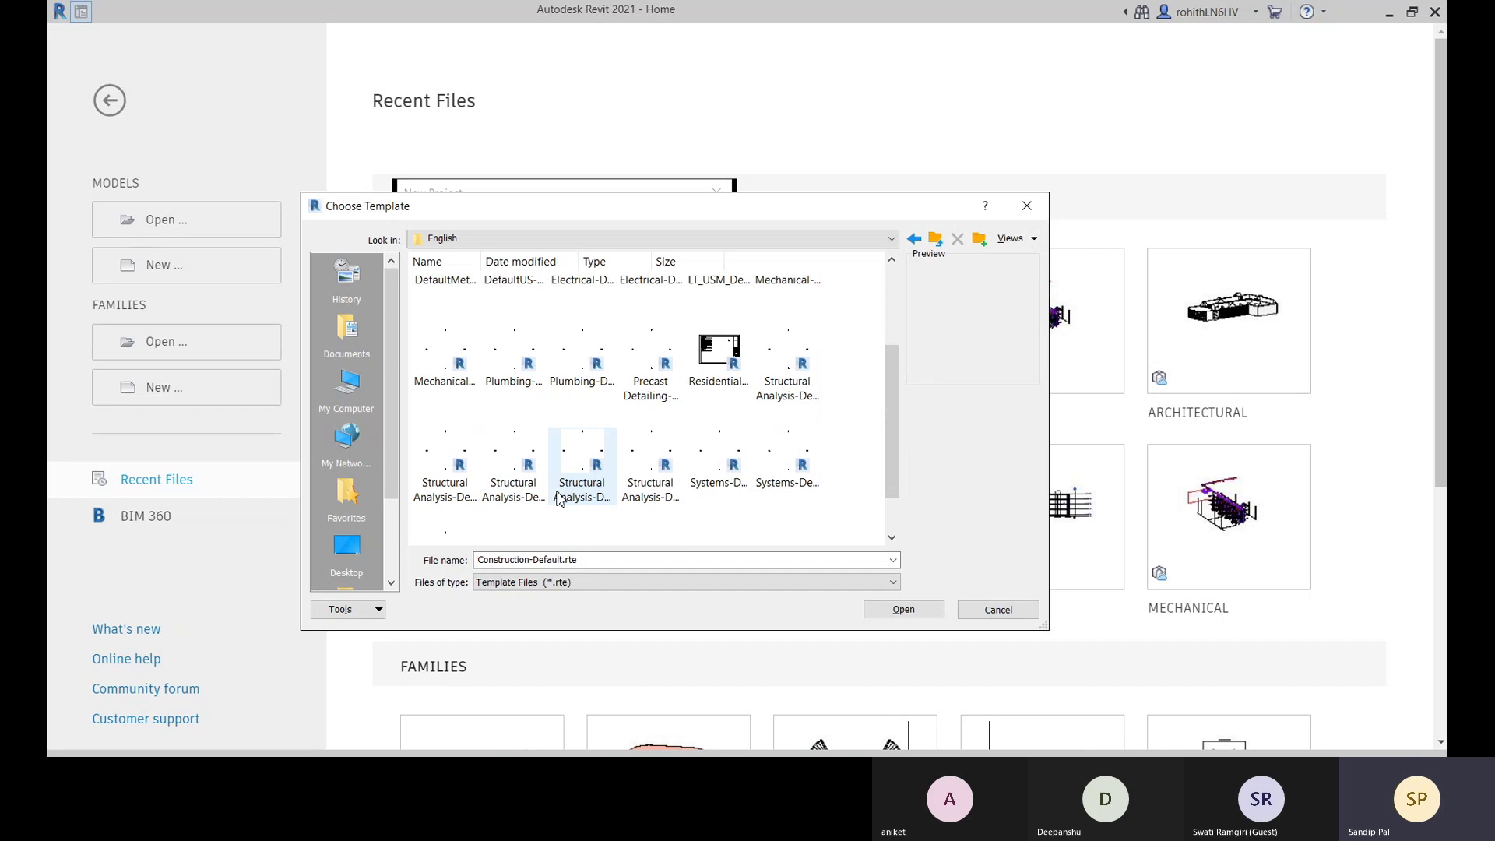
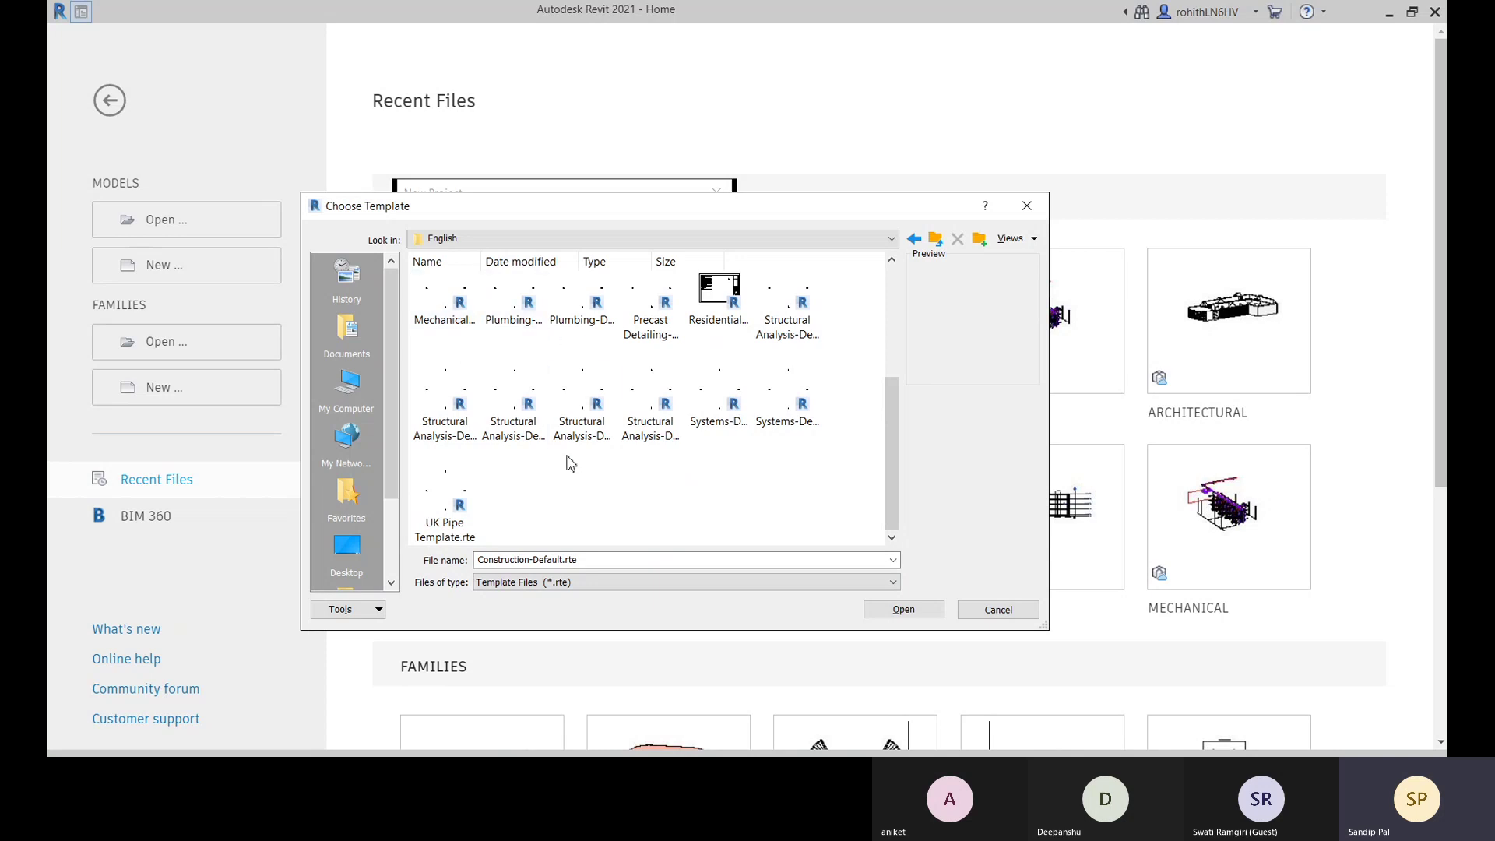
scroll(615, 413, up, 2)
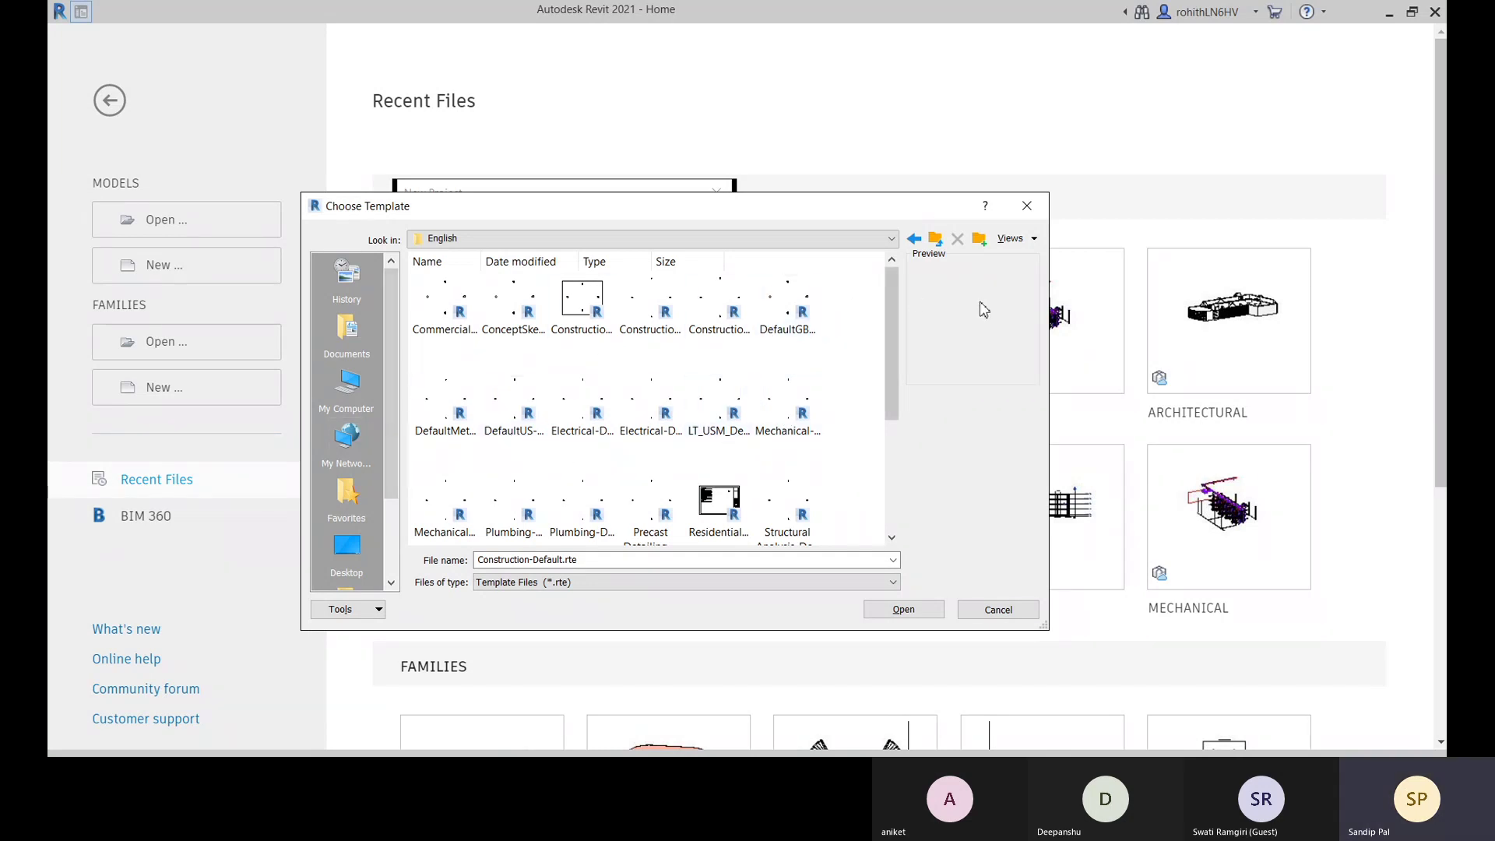
click(1008, 615)
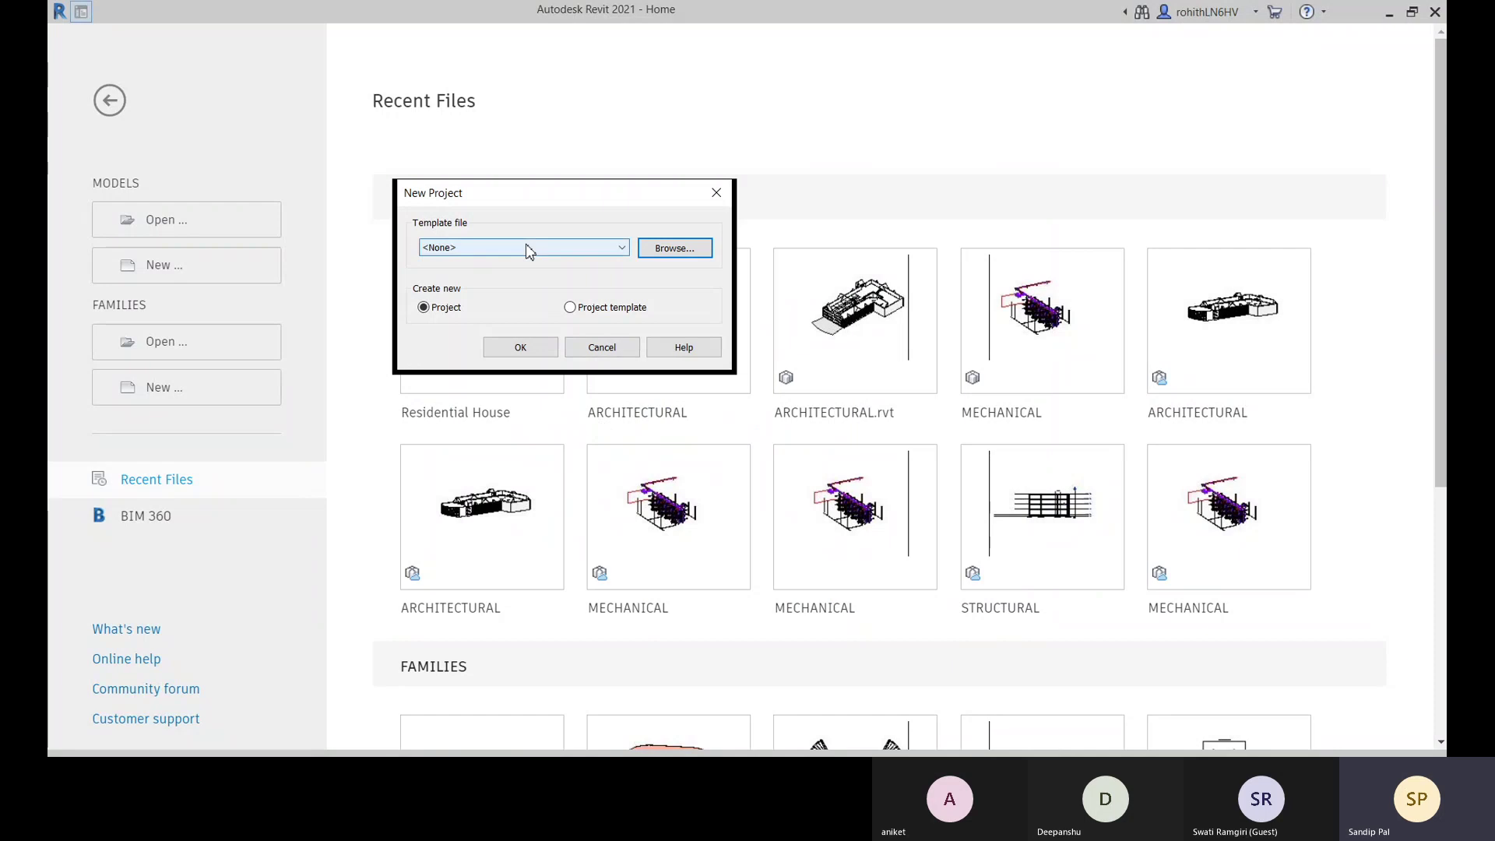
- Set the new file to be a project template based on the Metric-Architectural Template
click(525, 247)
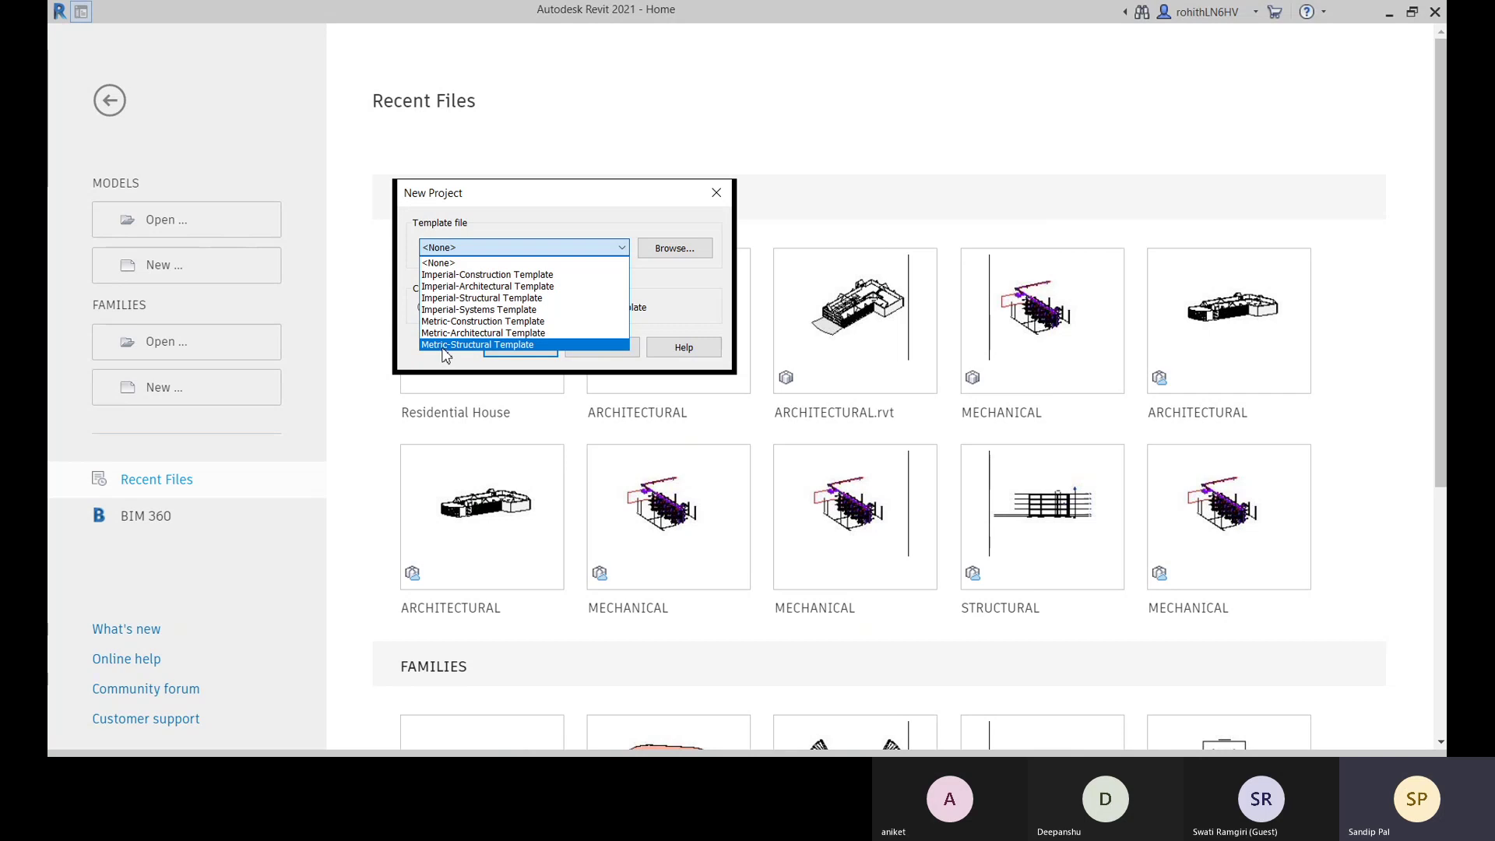
click(530, 262)
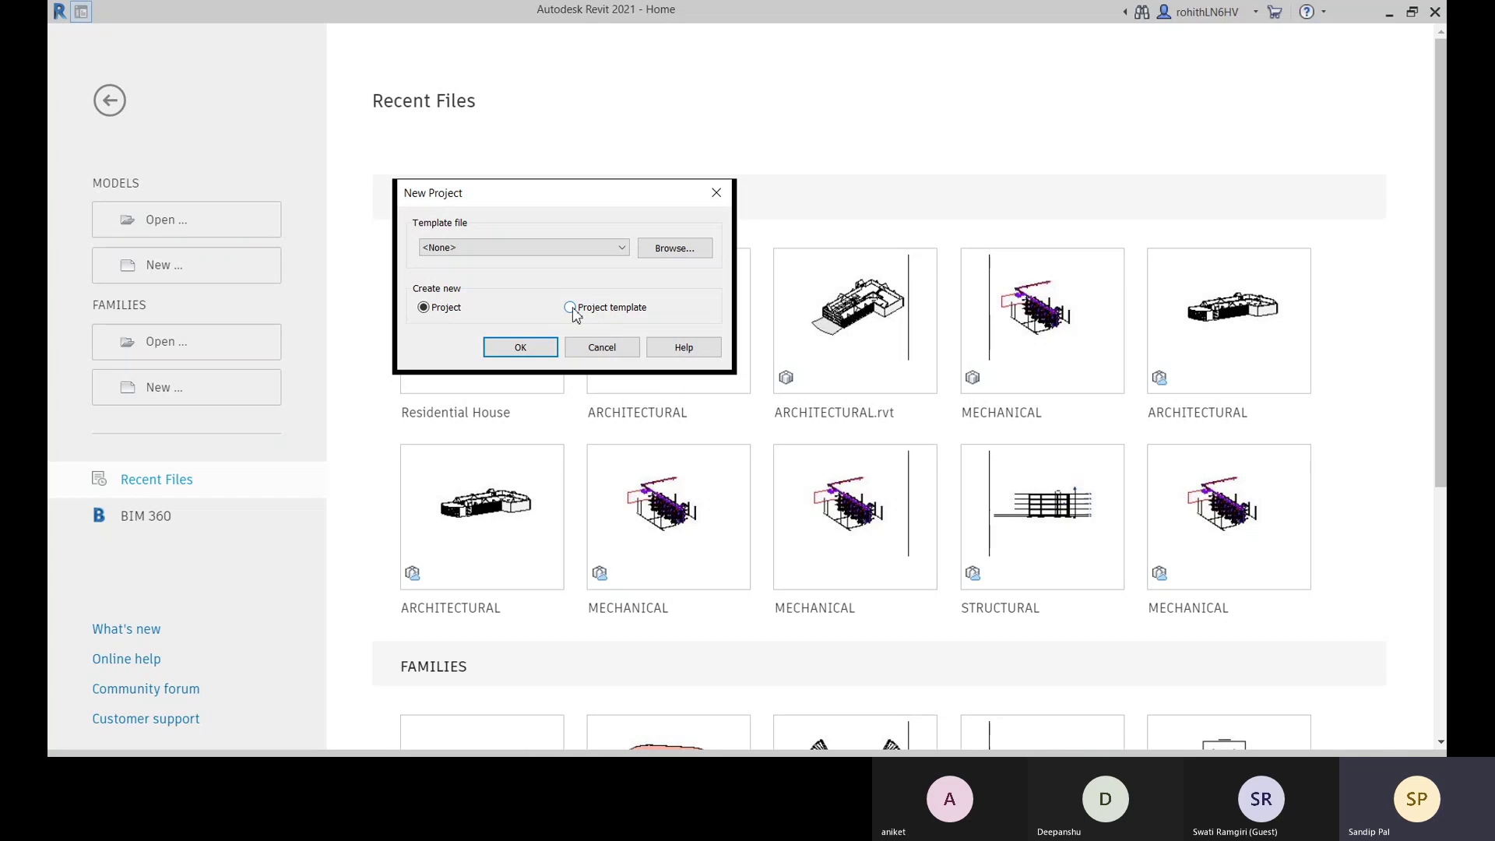
click(571, 308)
click(477, 249)
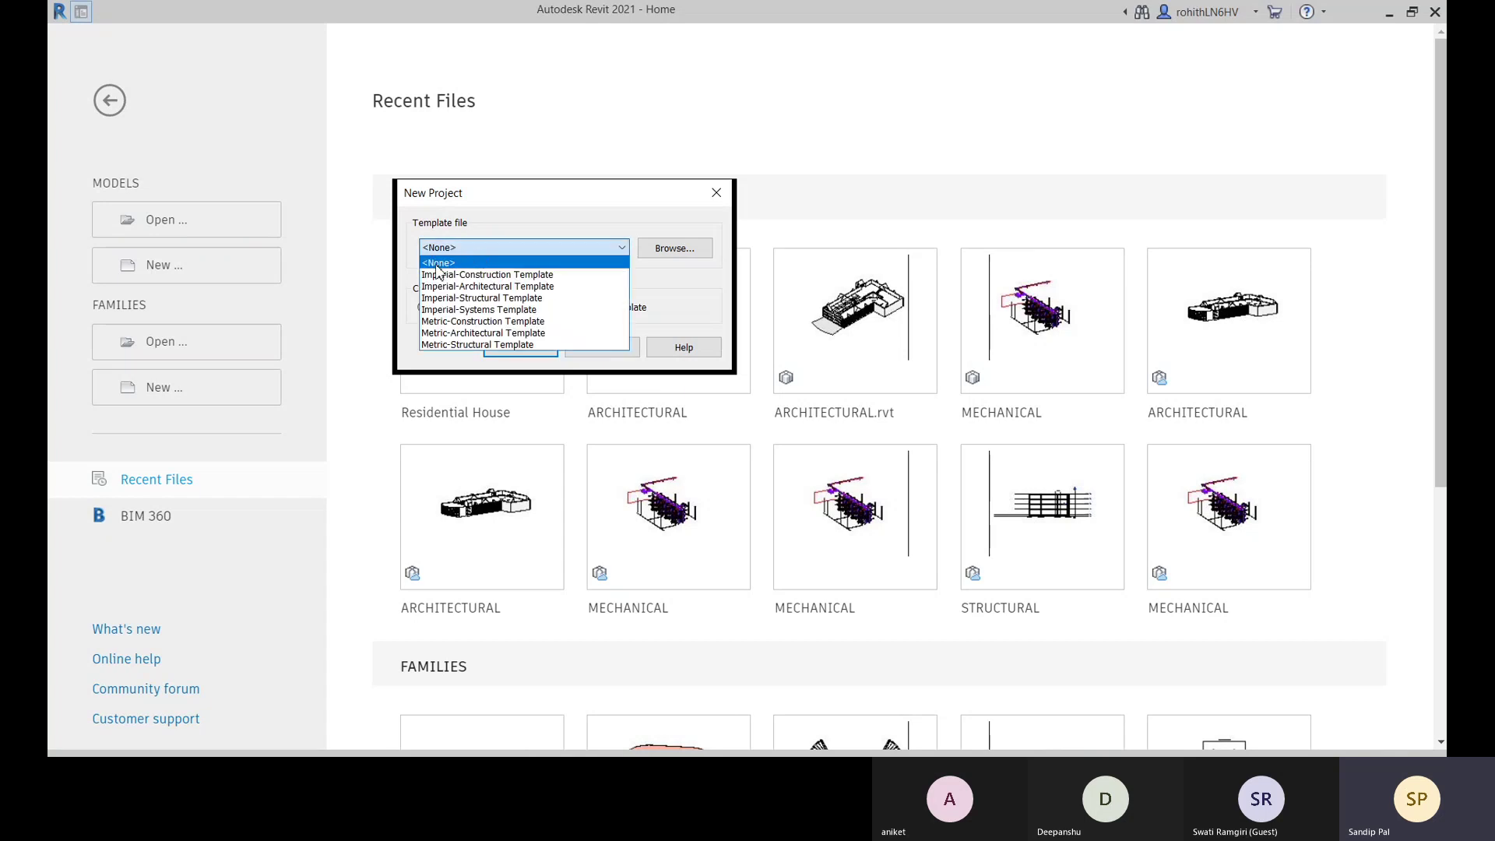
click(442, 335)
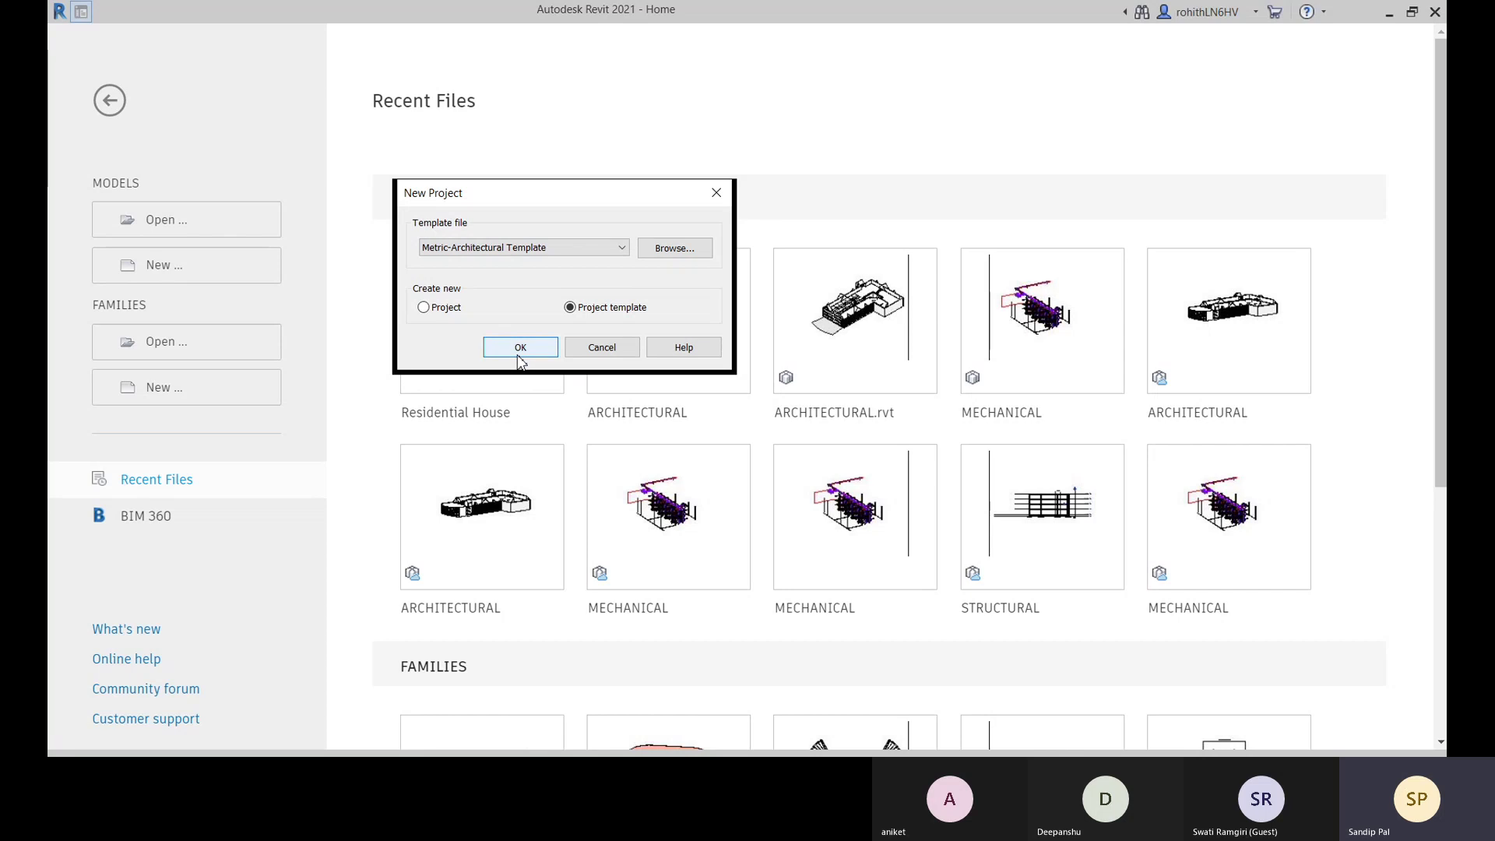
- Examine the template files stored alongside DefaultMetric.rte, and return without choosing another template
click(591, 249)
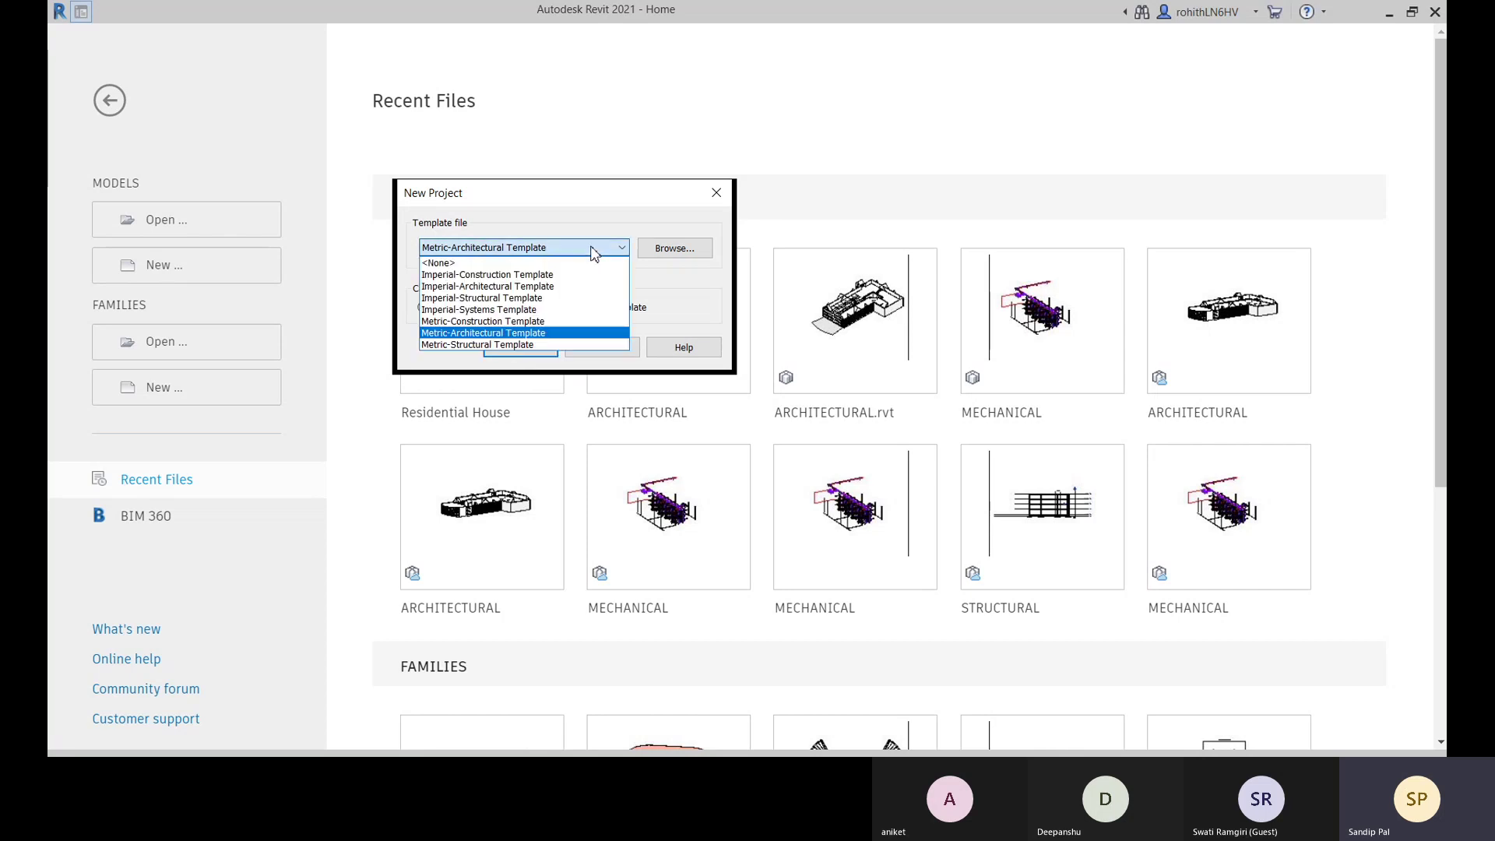
click(652, 253)
click(654, 249)
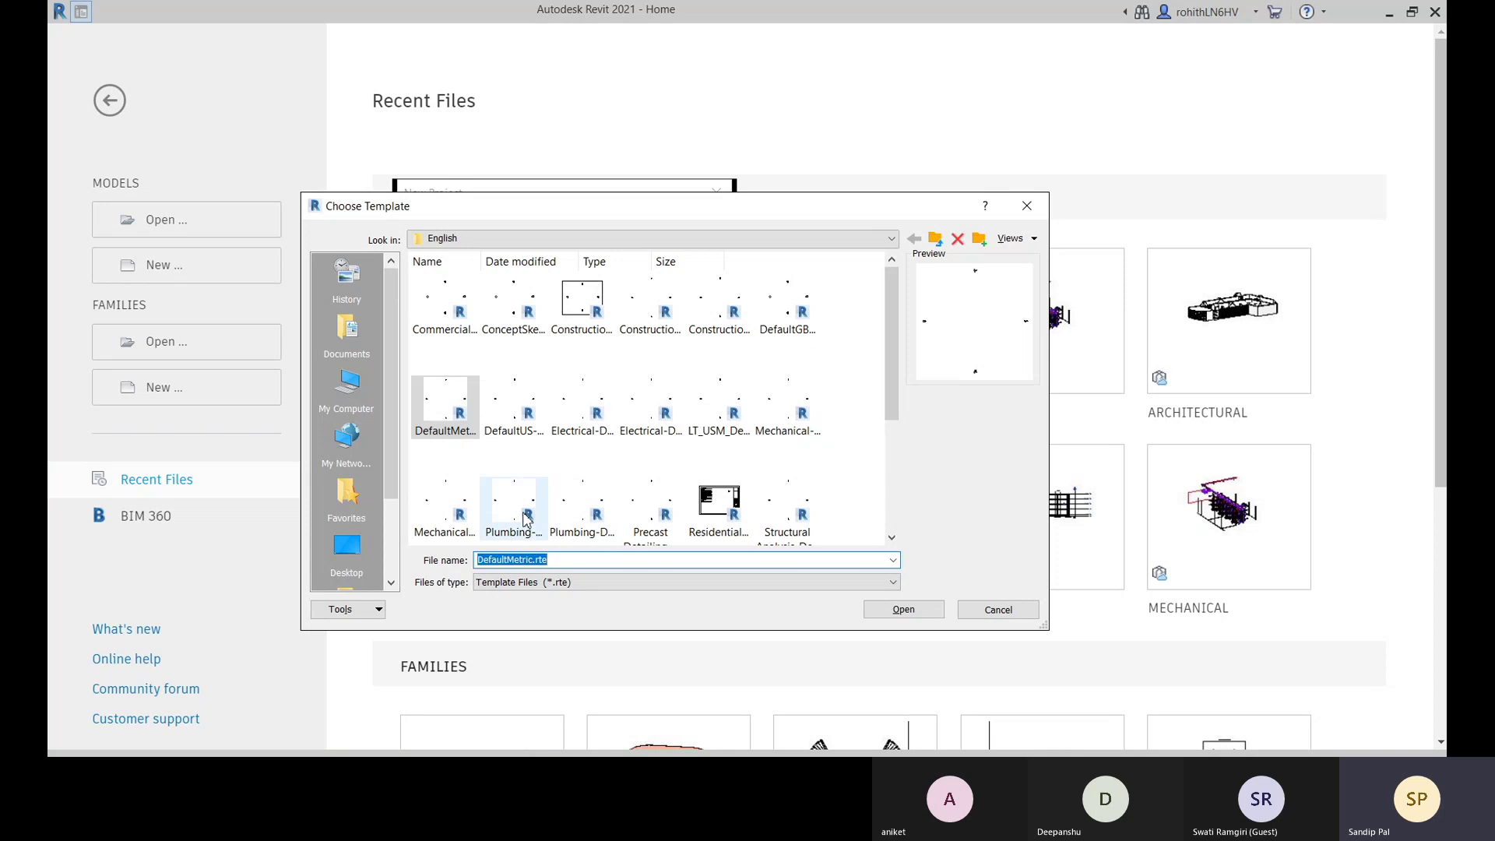
click(1001, 611)
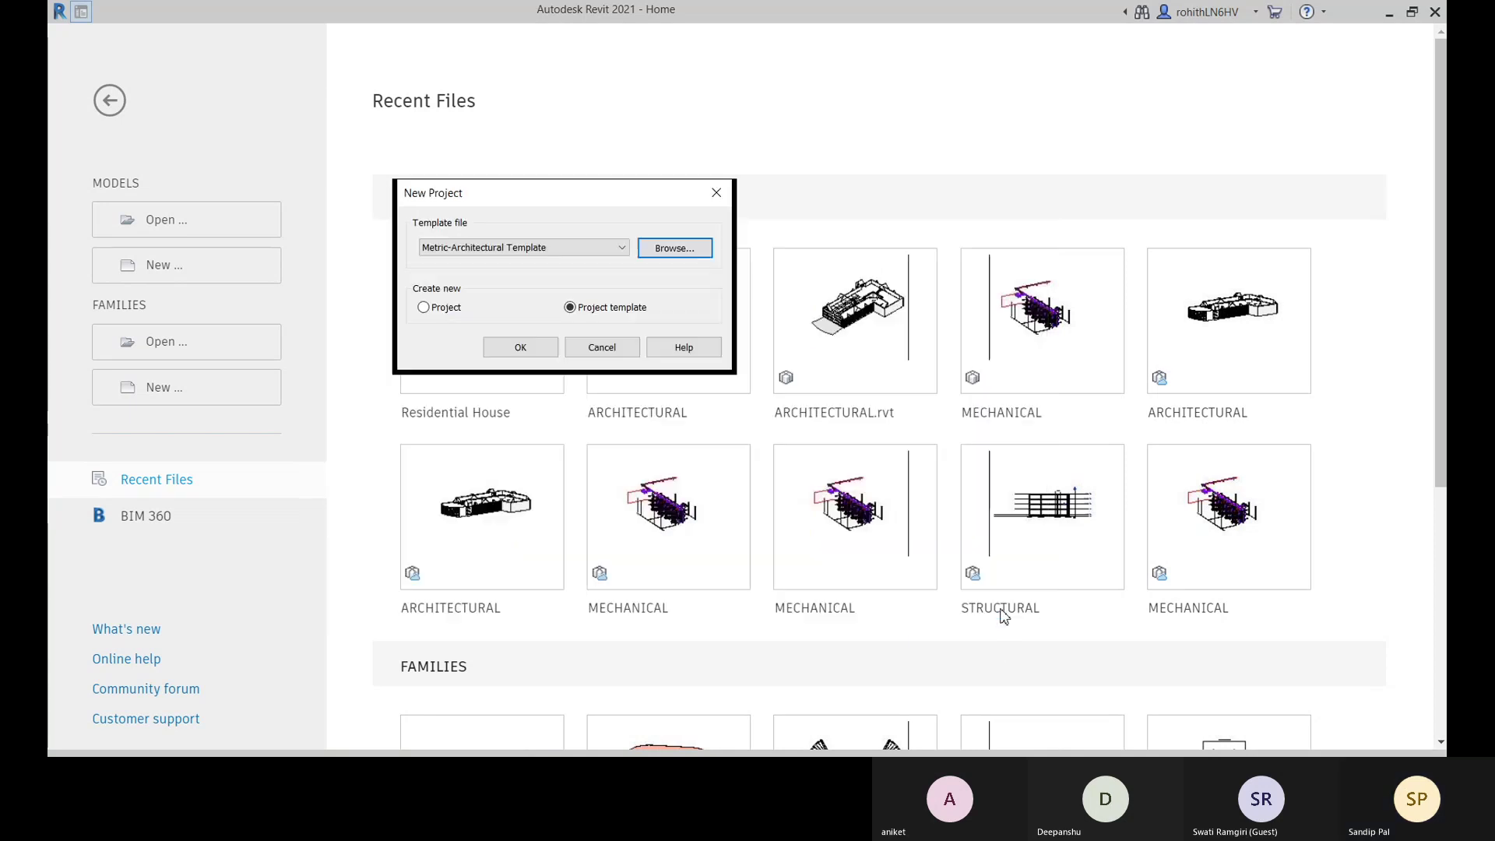
- Switch the new file type back to Project and cancel creating it
click(424, 309)
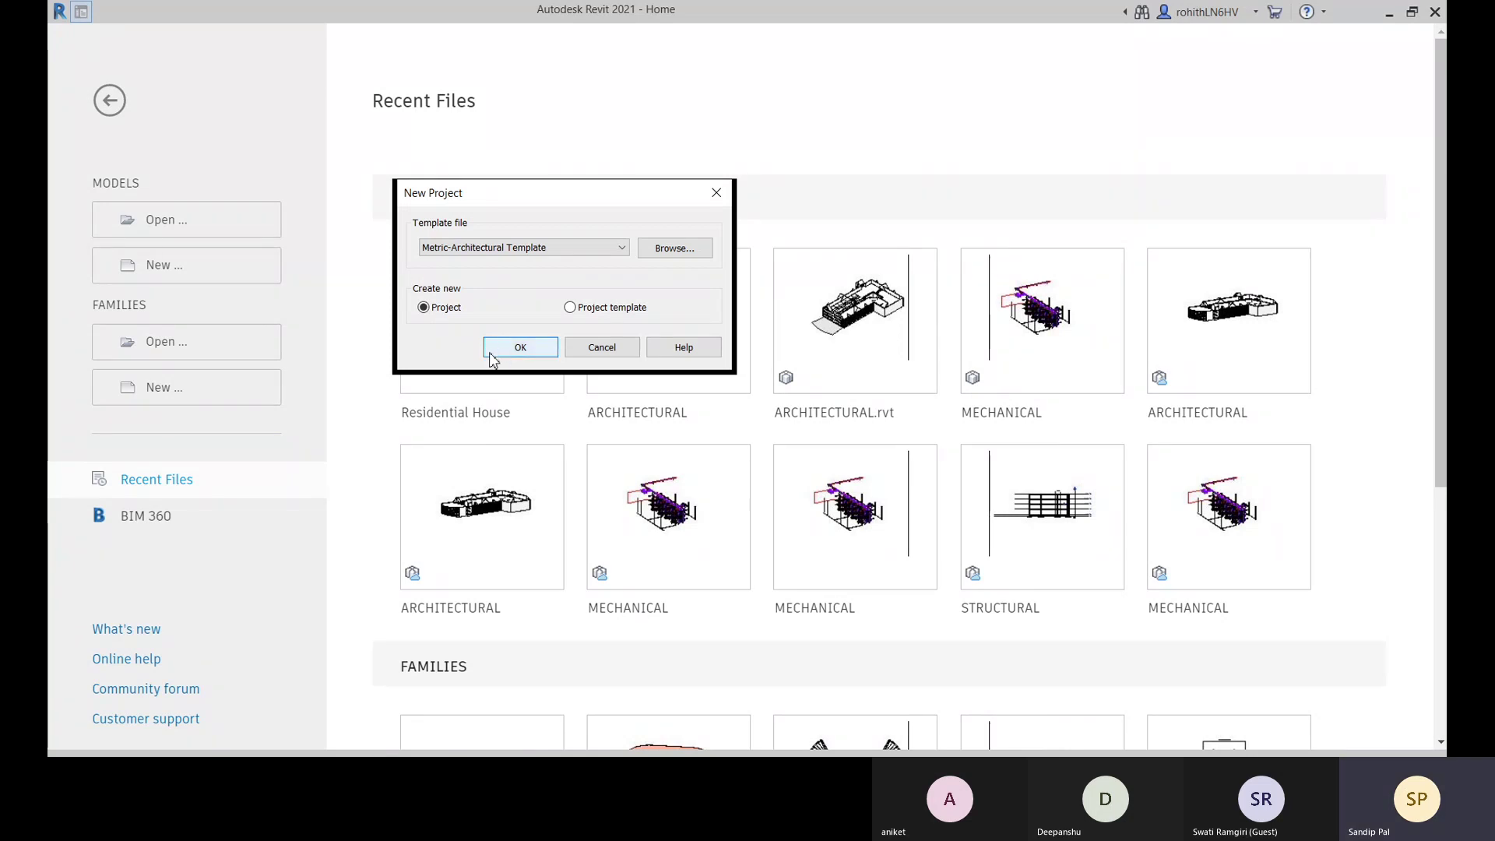
click(580, 350)
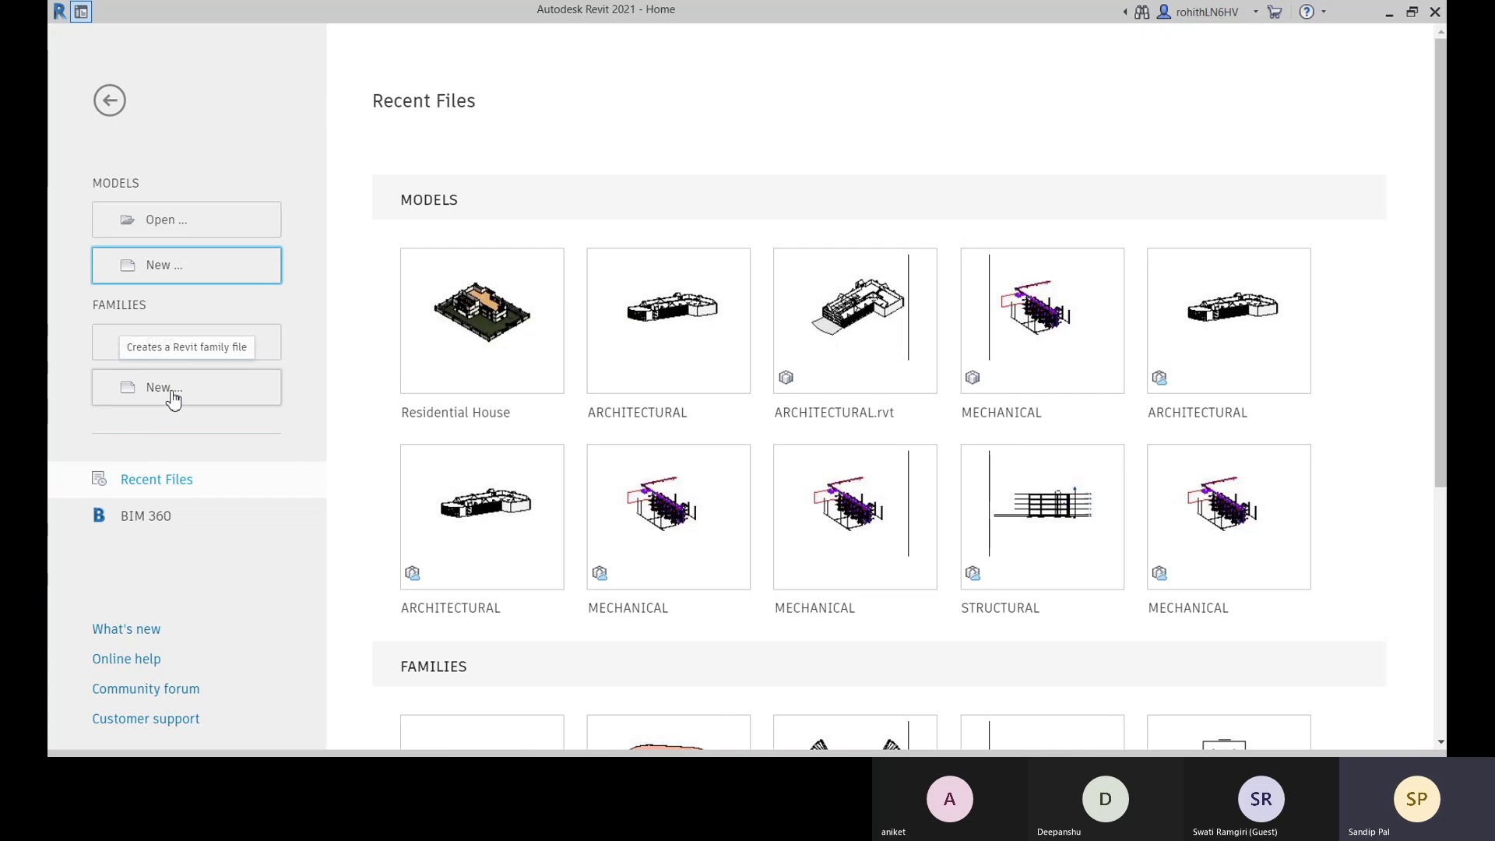
- Examine the locations available for opening an existing model file, and leave without opening one
click(156, 225)
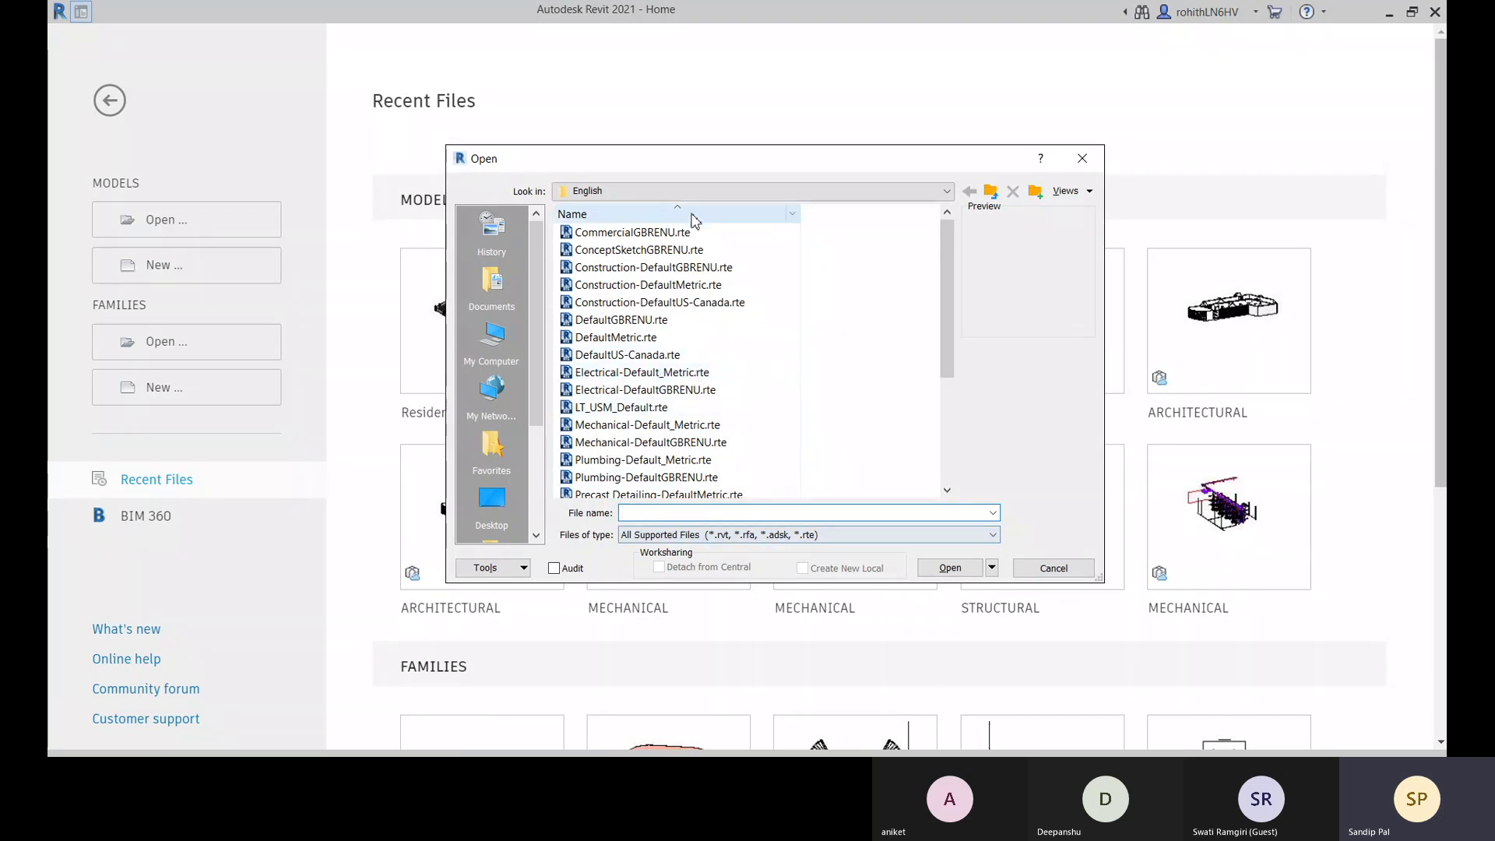
click(703, 191)
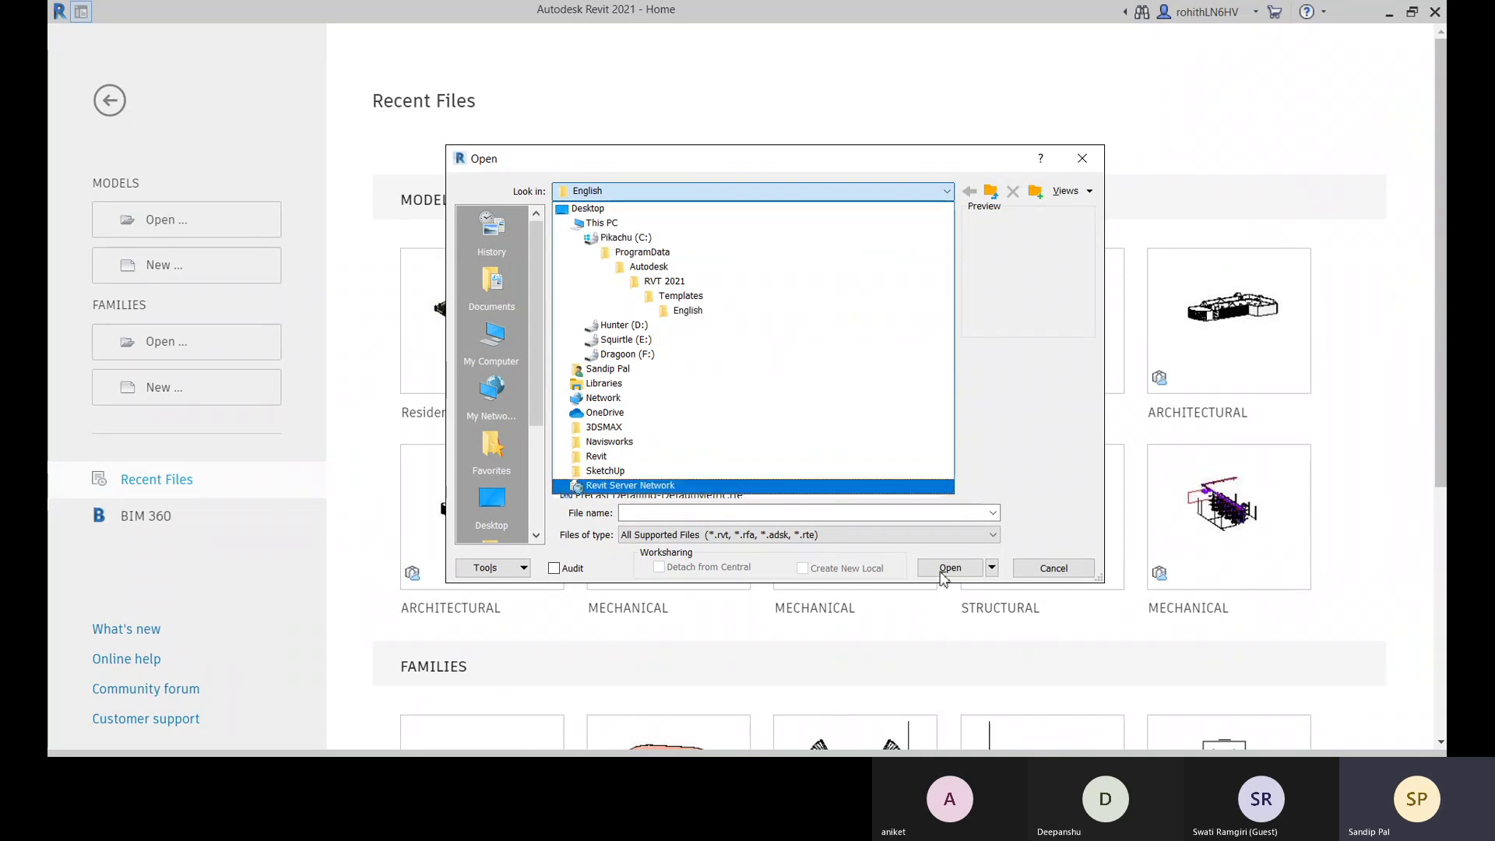
click(1054, 568)
click(1055, 569)
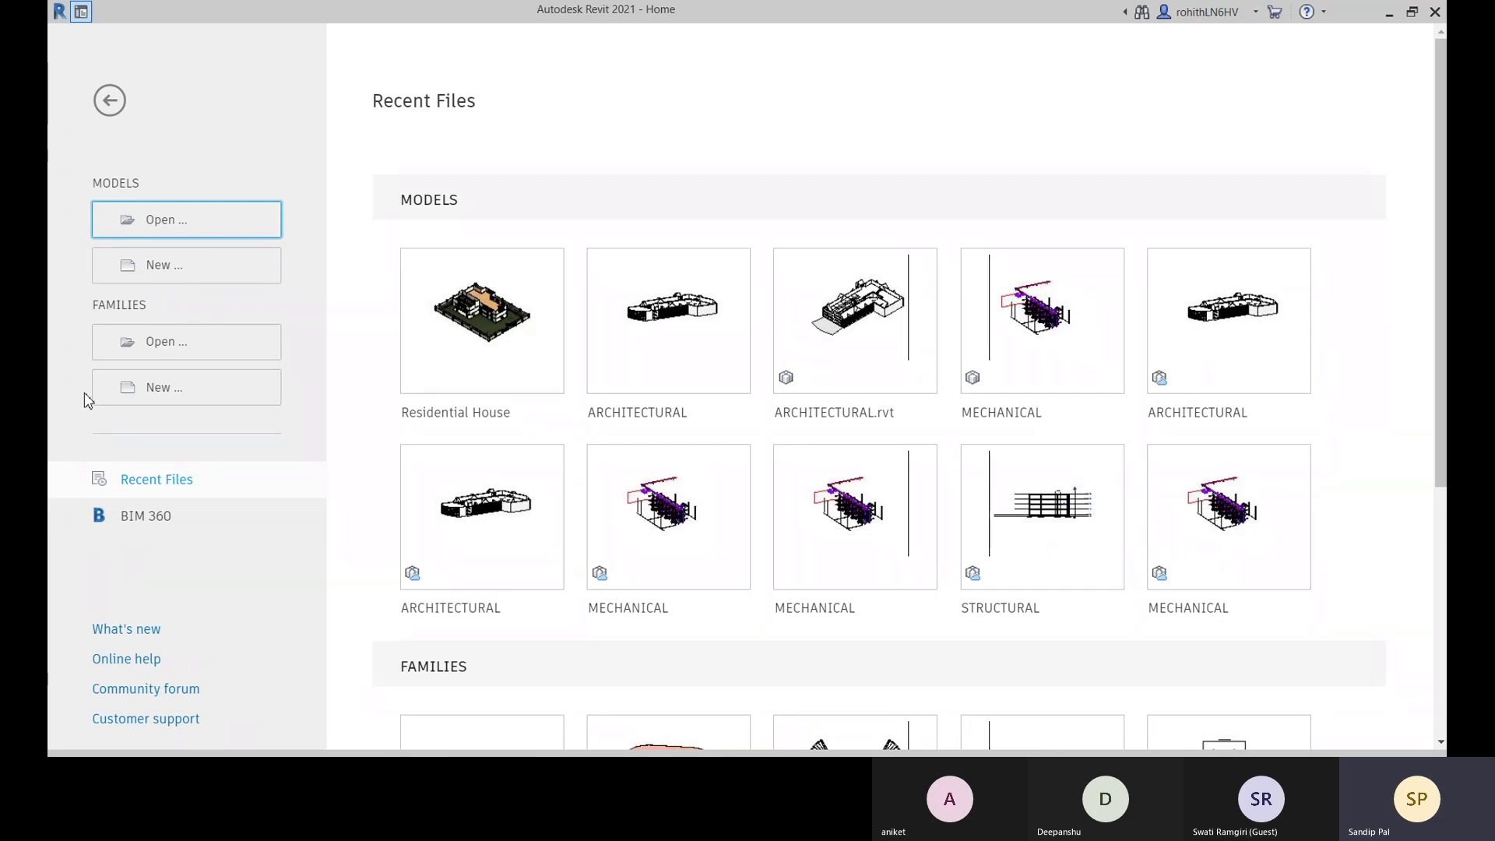
- Start a new family and select Metric Furniture.rft from the English family templates
click(168, 389)
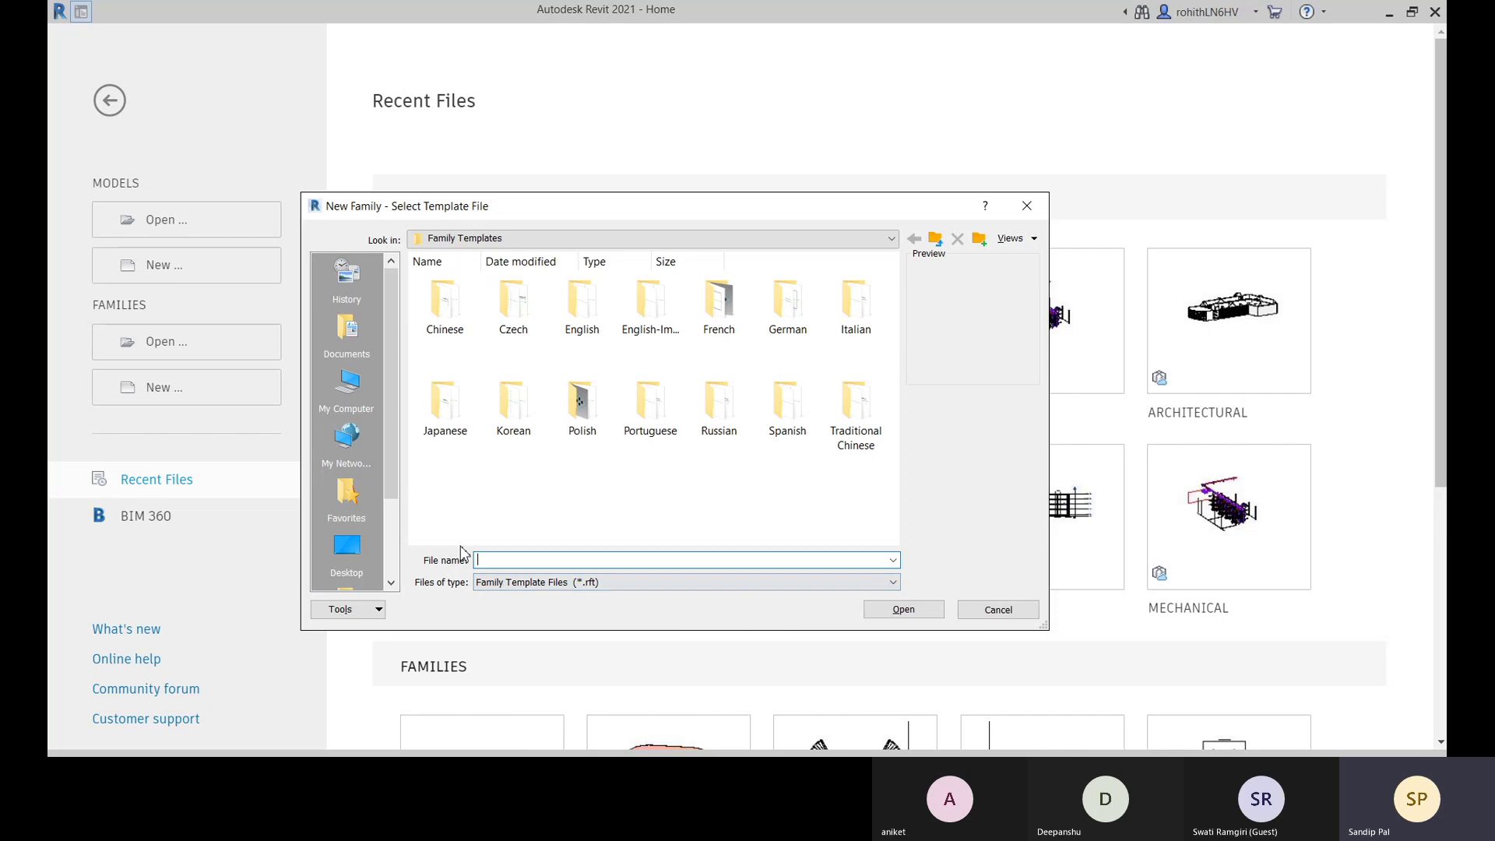
click(582, 312)
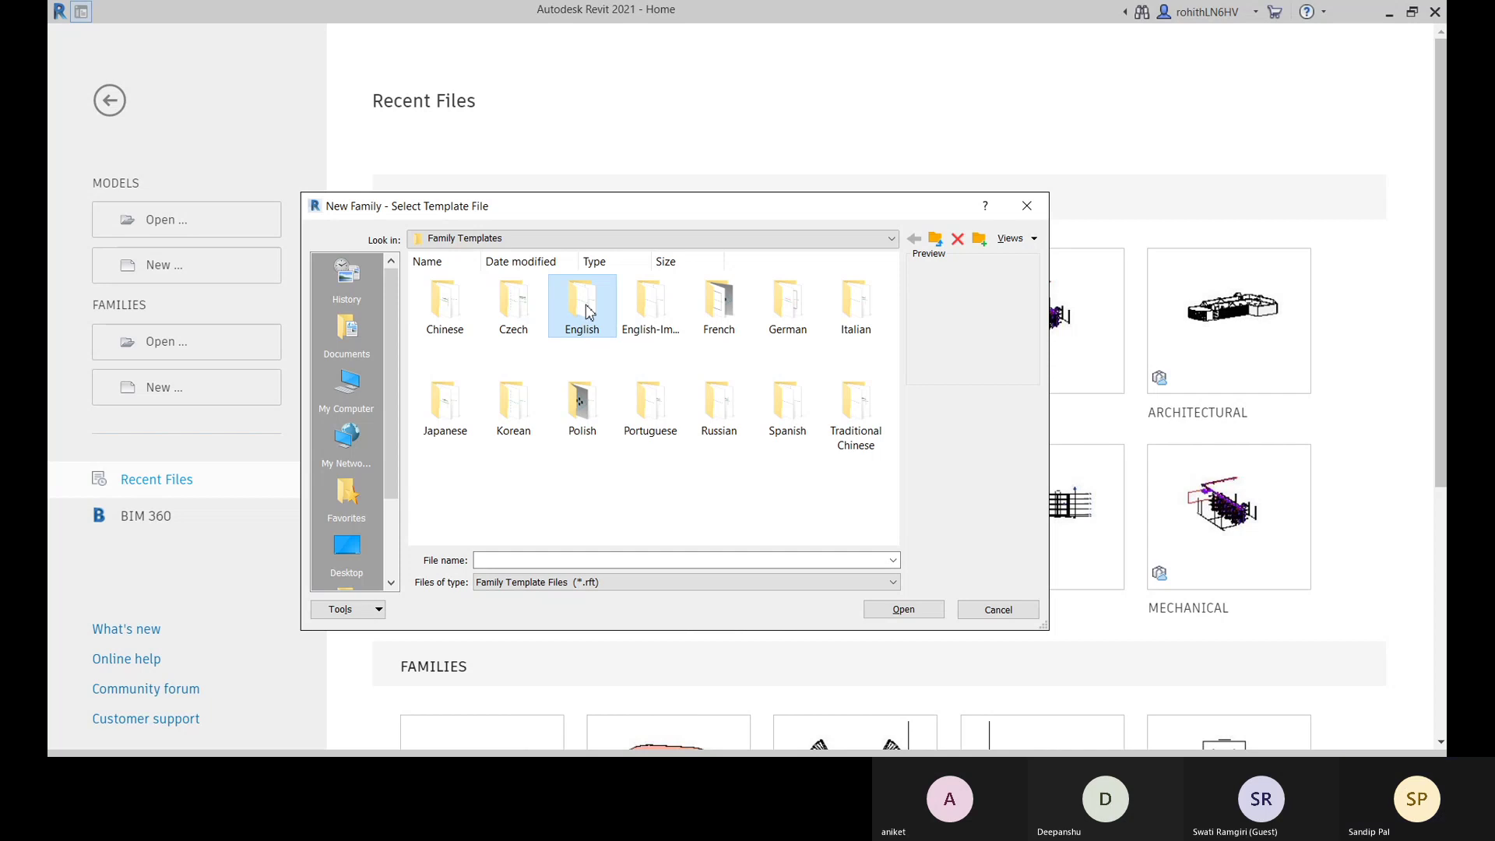
double_click(584, 323)
scroll(670, 477, down, 3)
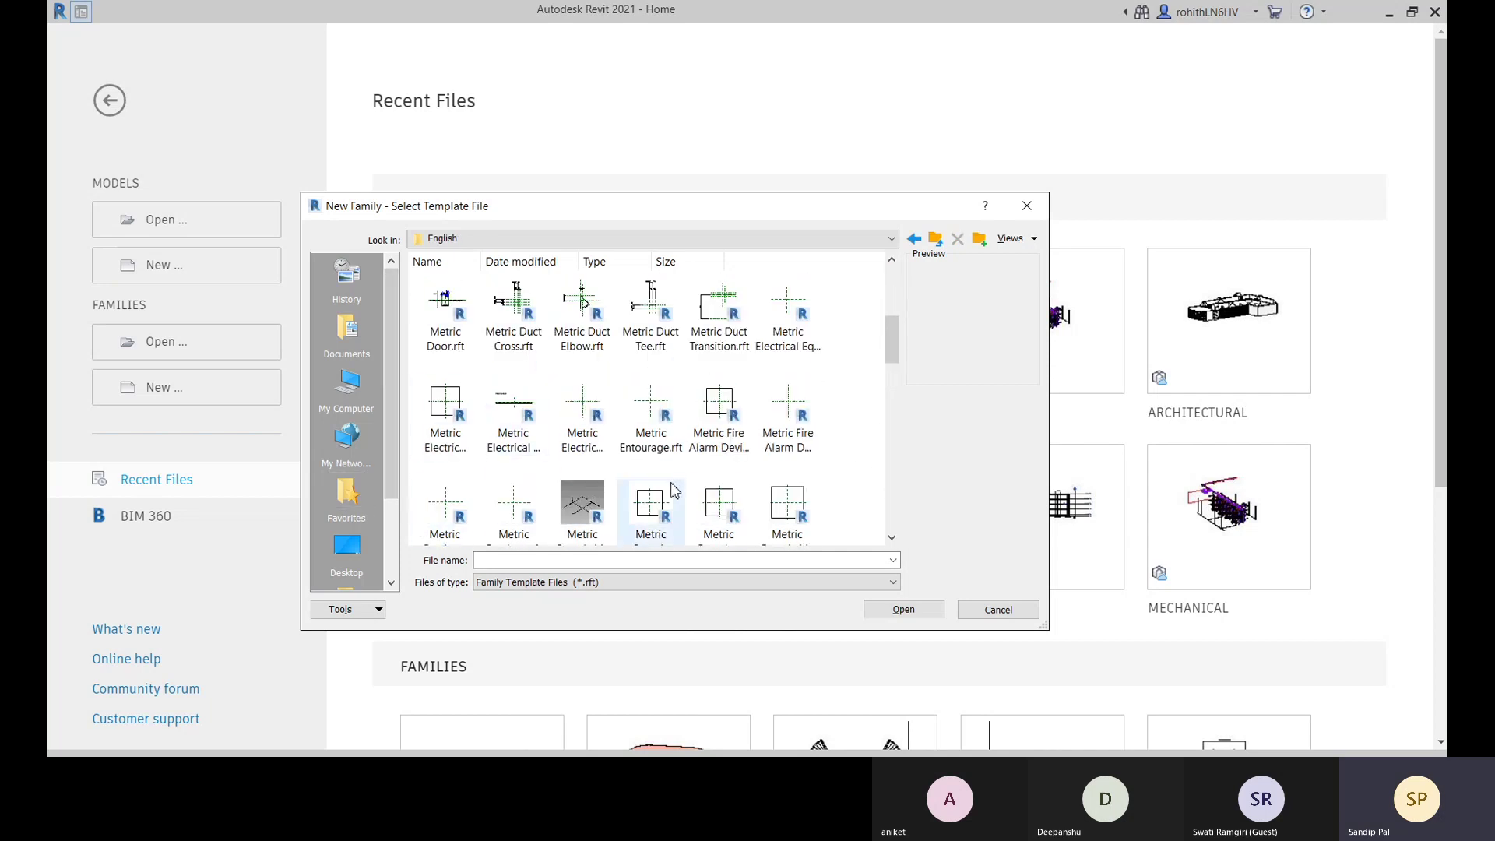
scroll(805, 422, down, 2)
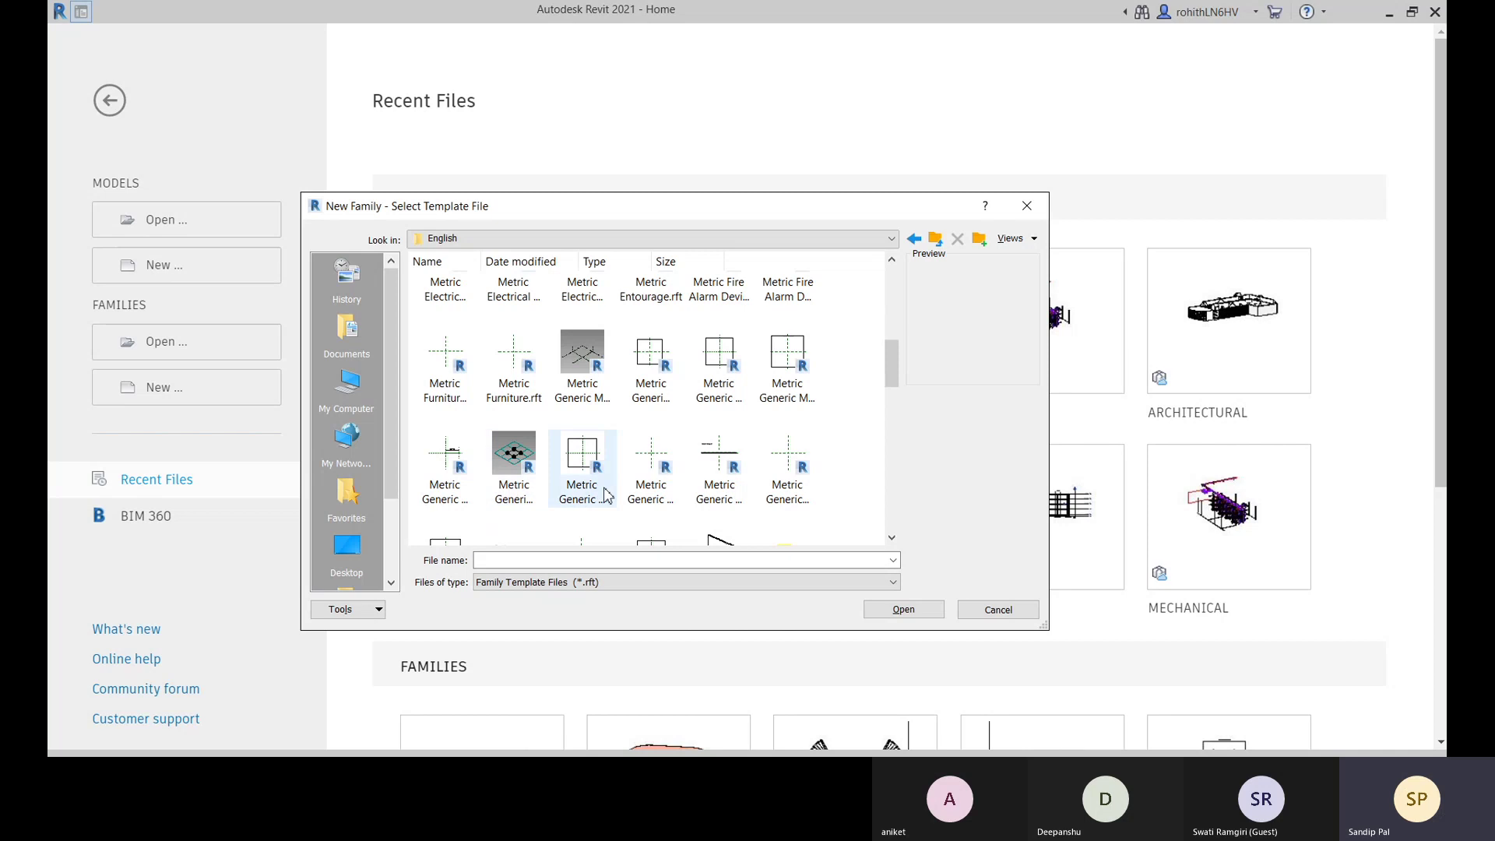
scroll(550, 479, up, 1)
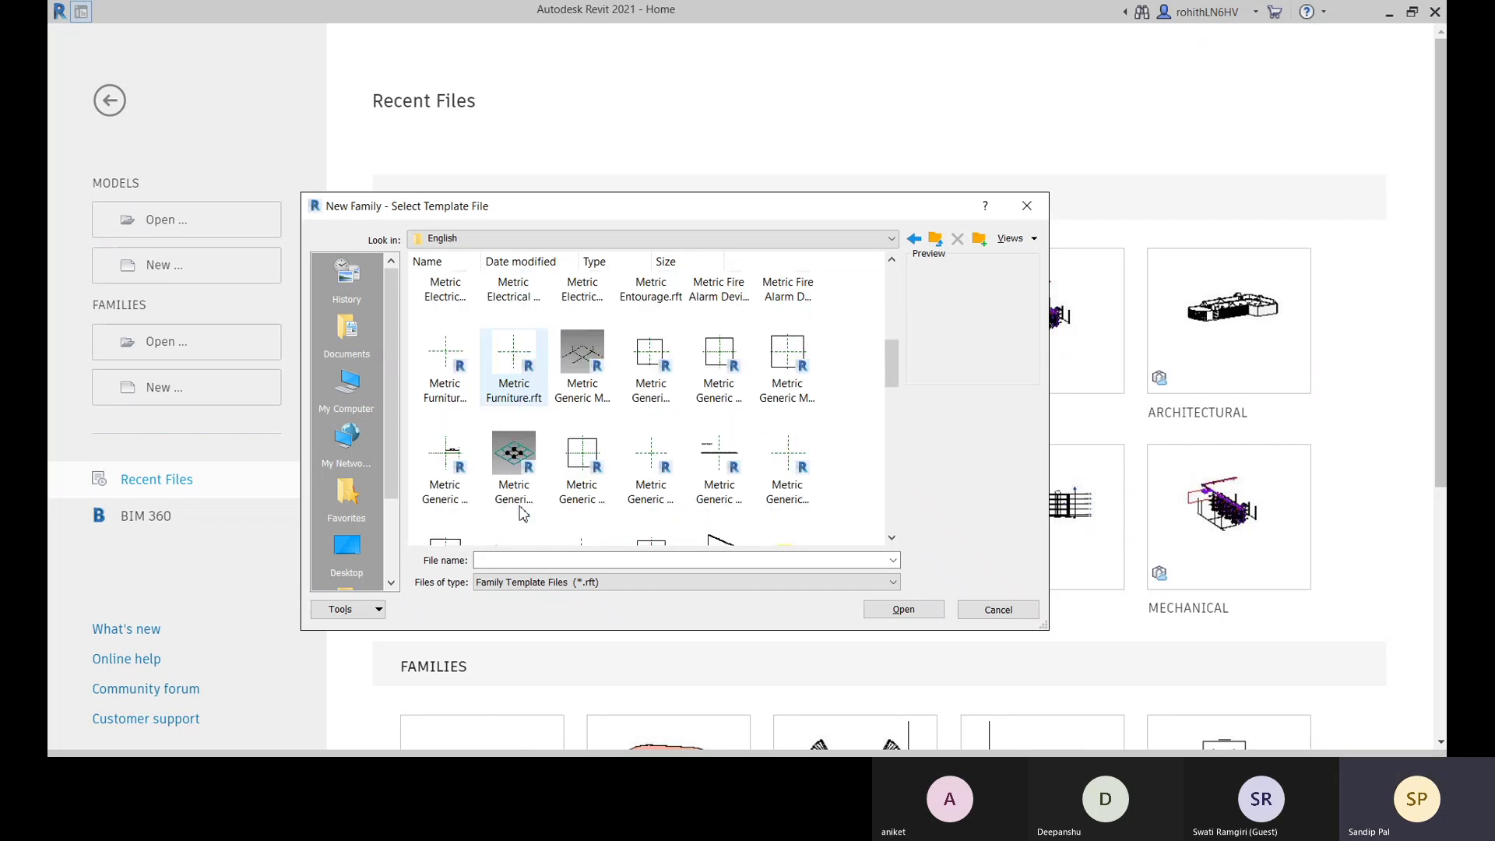
scroll(517, 510, down, 2)
click(507, 379)
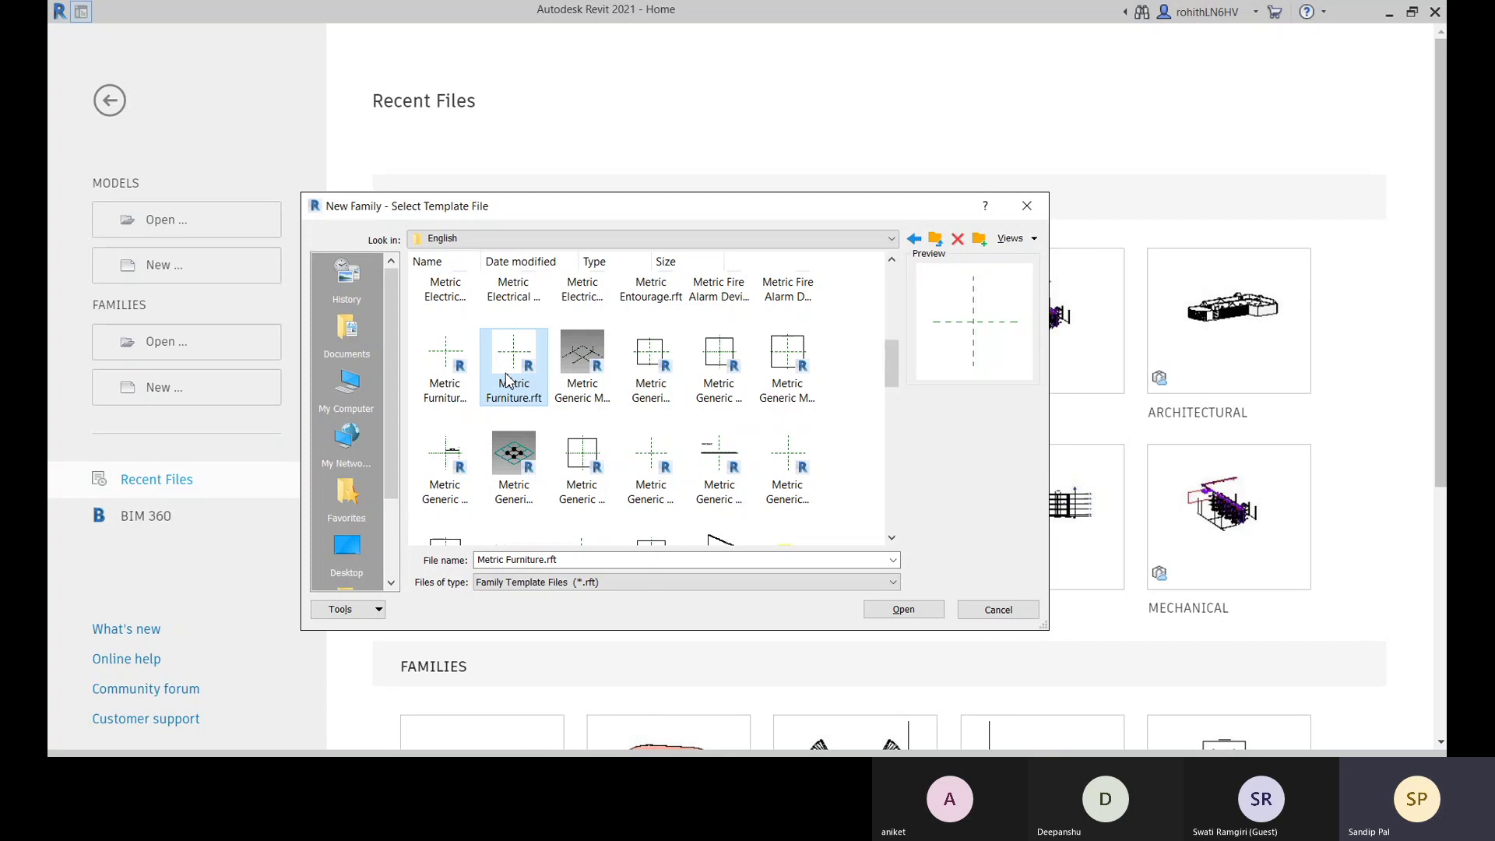
- Examine the other Metric and Rebar family templates in the English folder, and cancel creating the family
scroll(752, 436, down, 5)
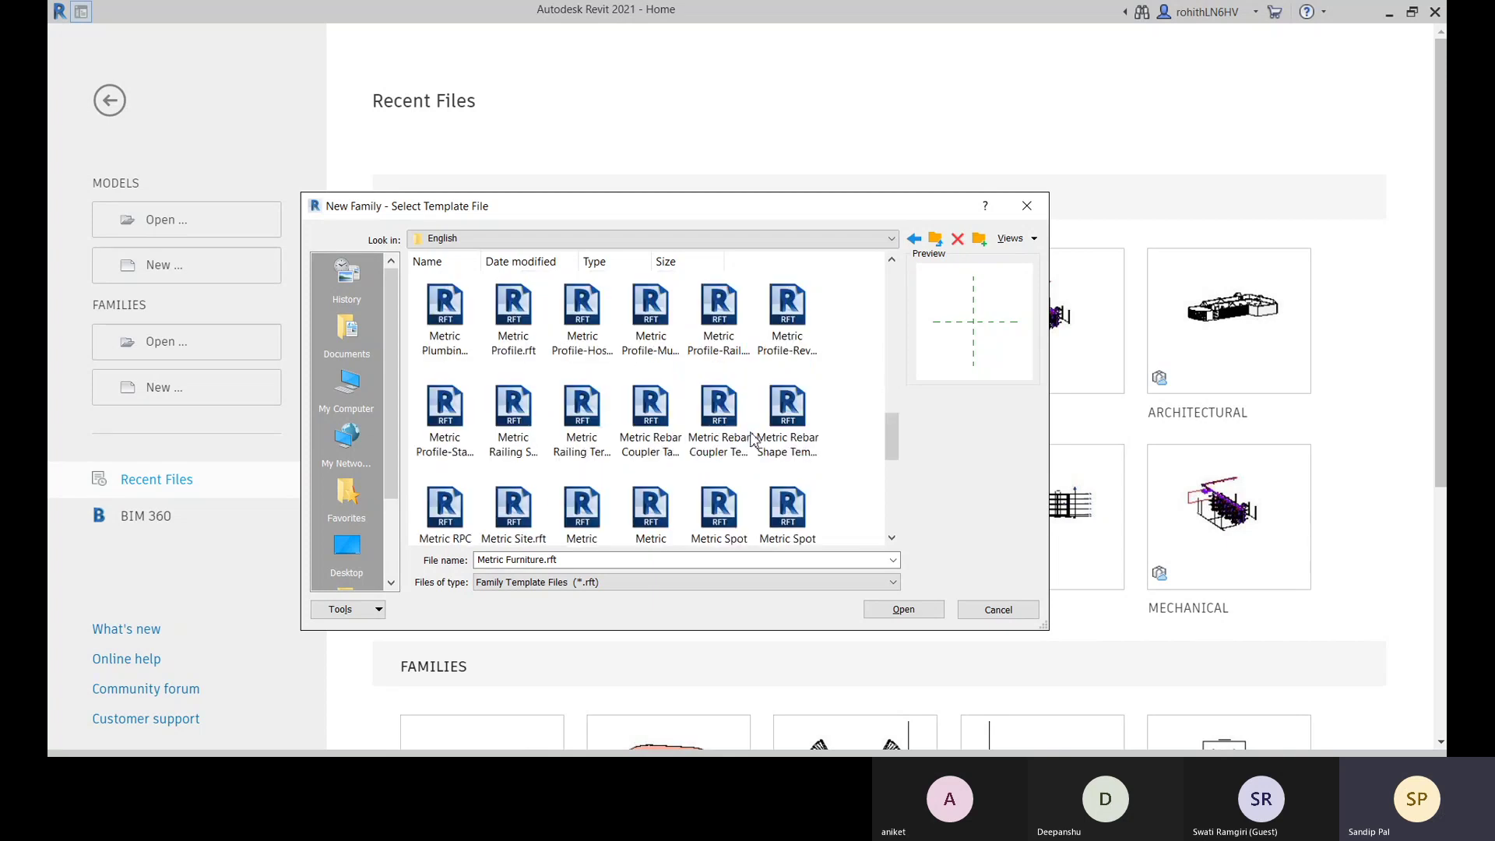
scroll(478, 507, down, 3)
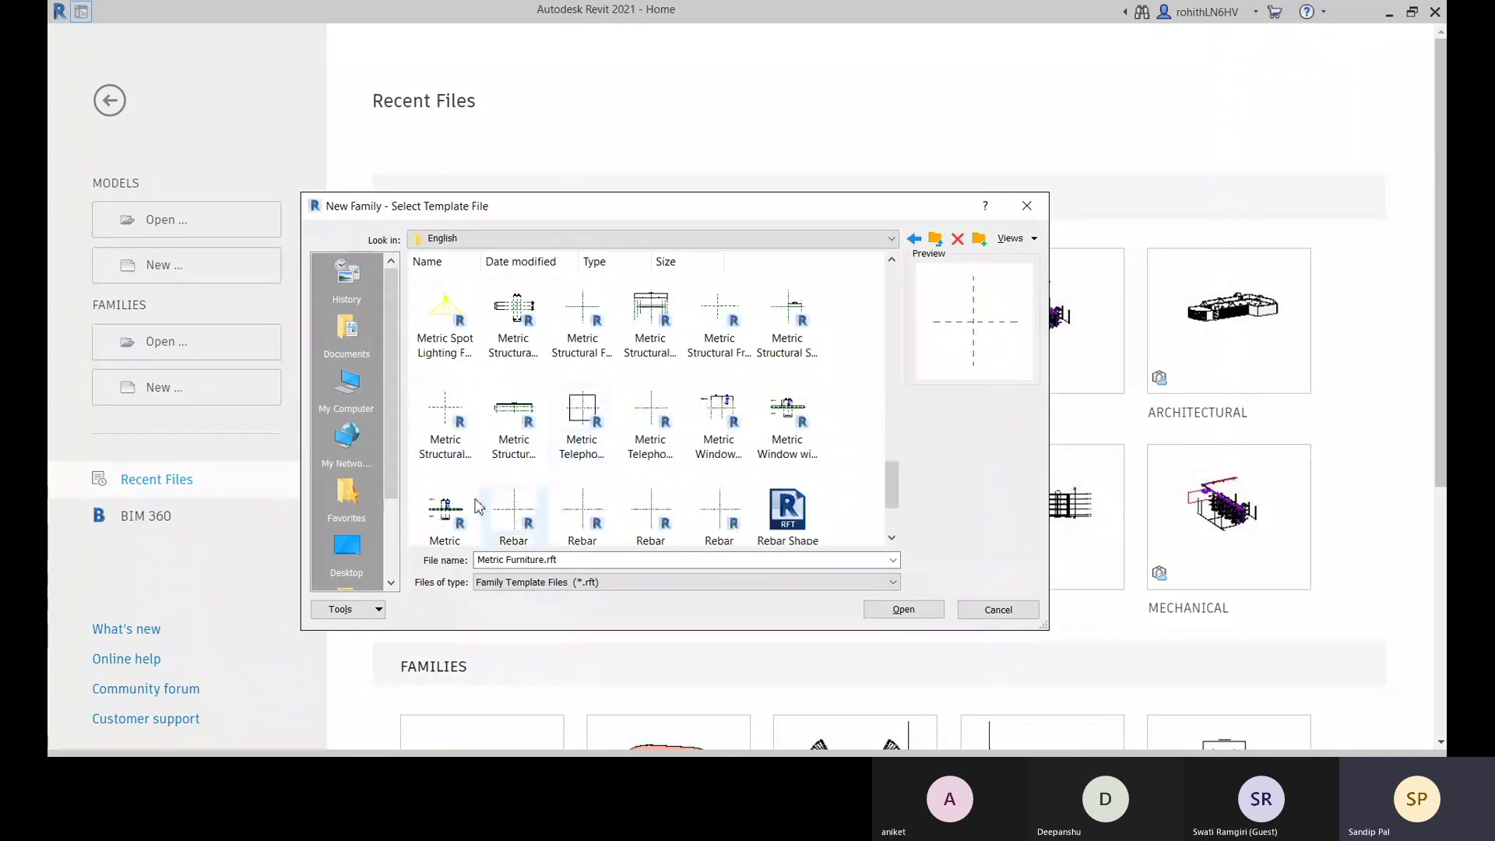
scroll(629, 455, down, 2)
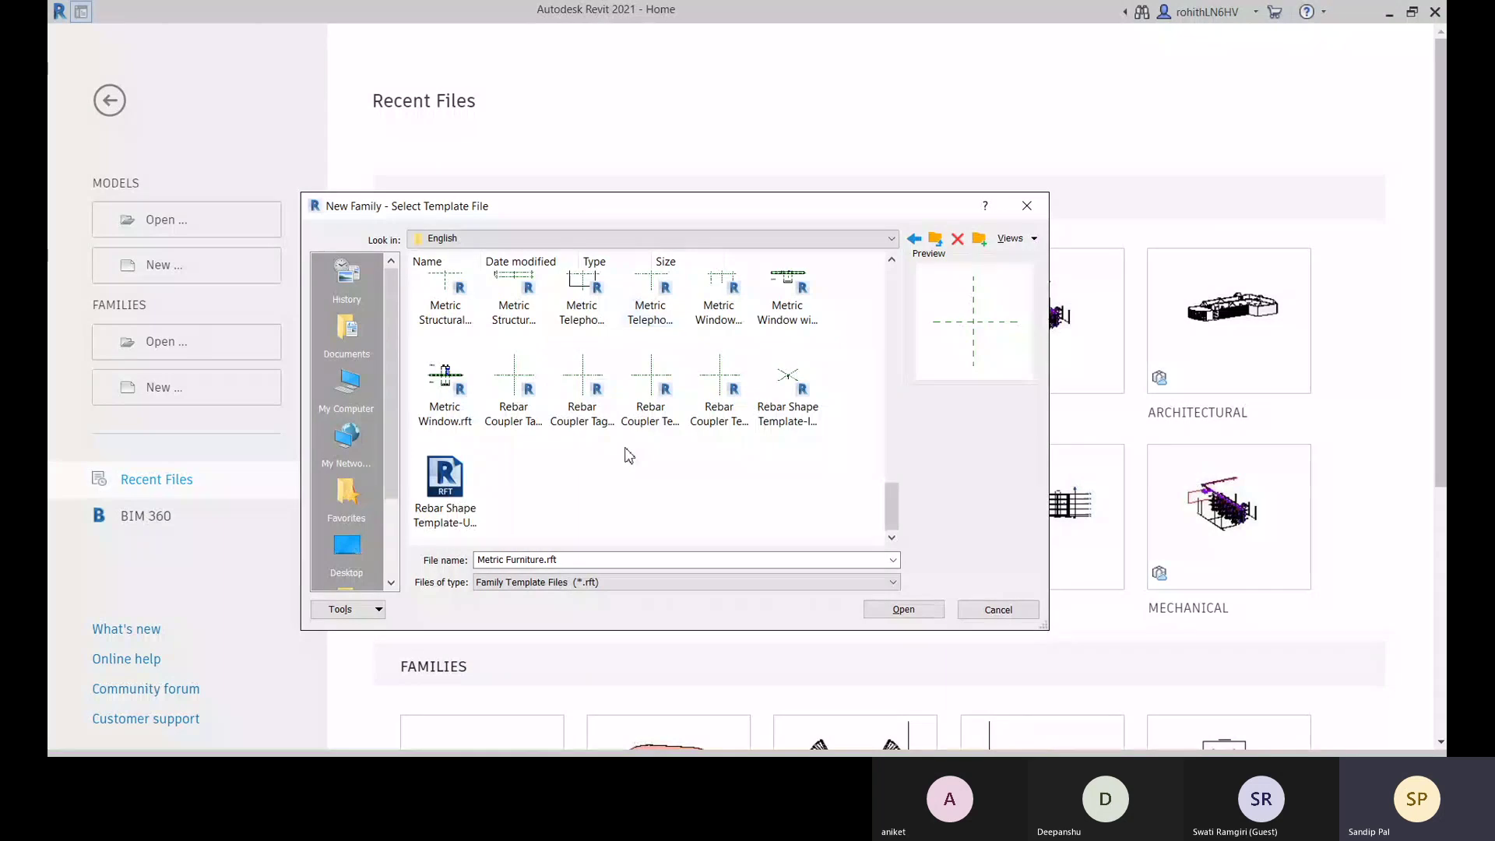
scroll(523, 499, up, 3)
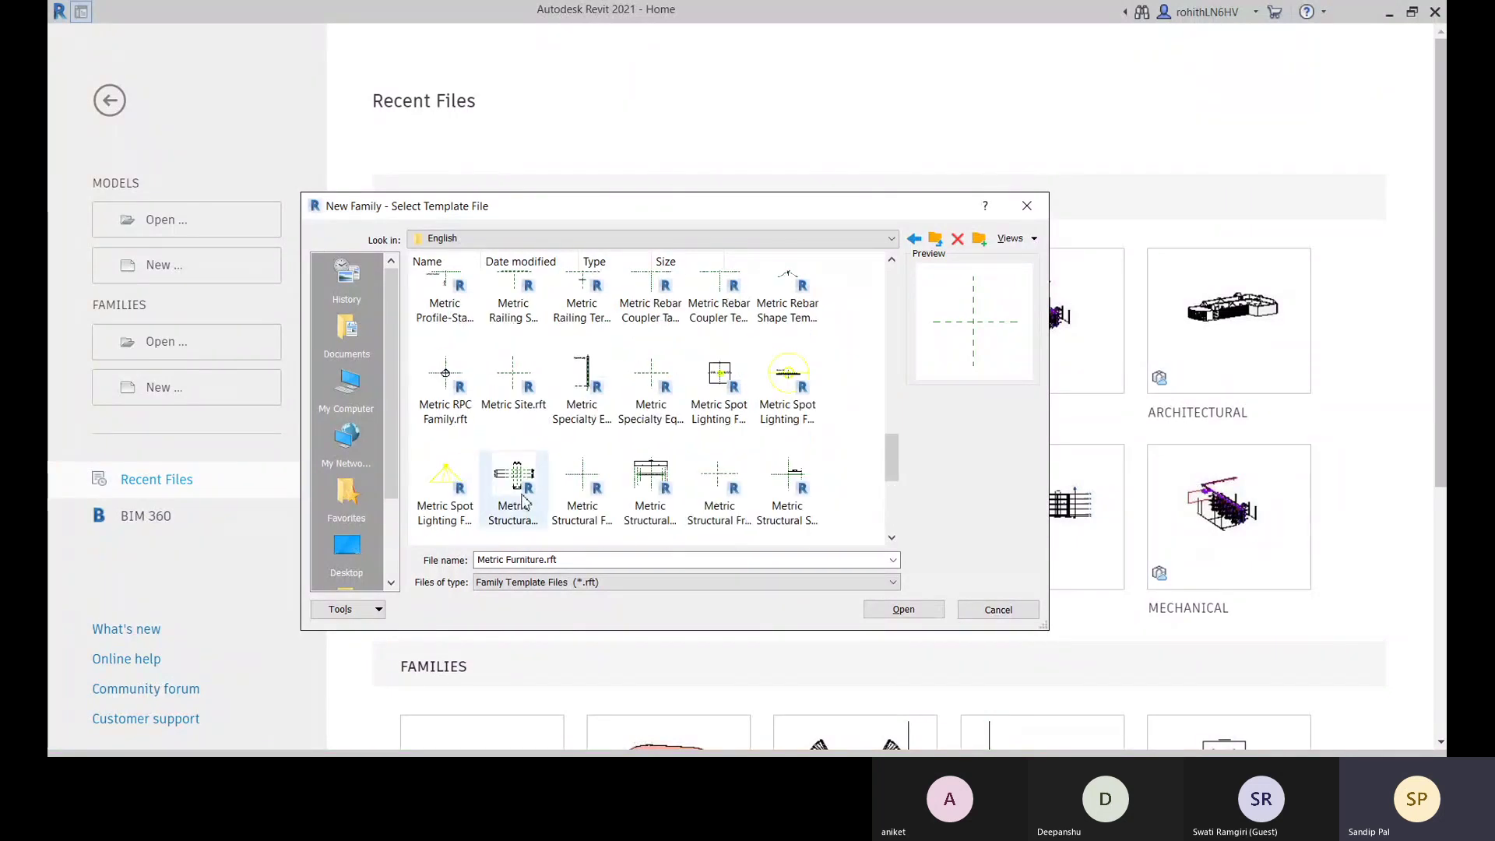
scroll(495, 514, down, 3)
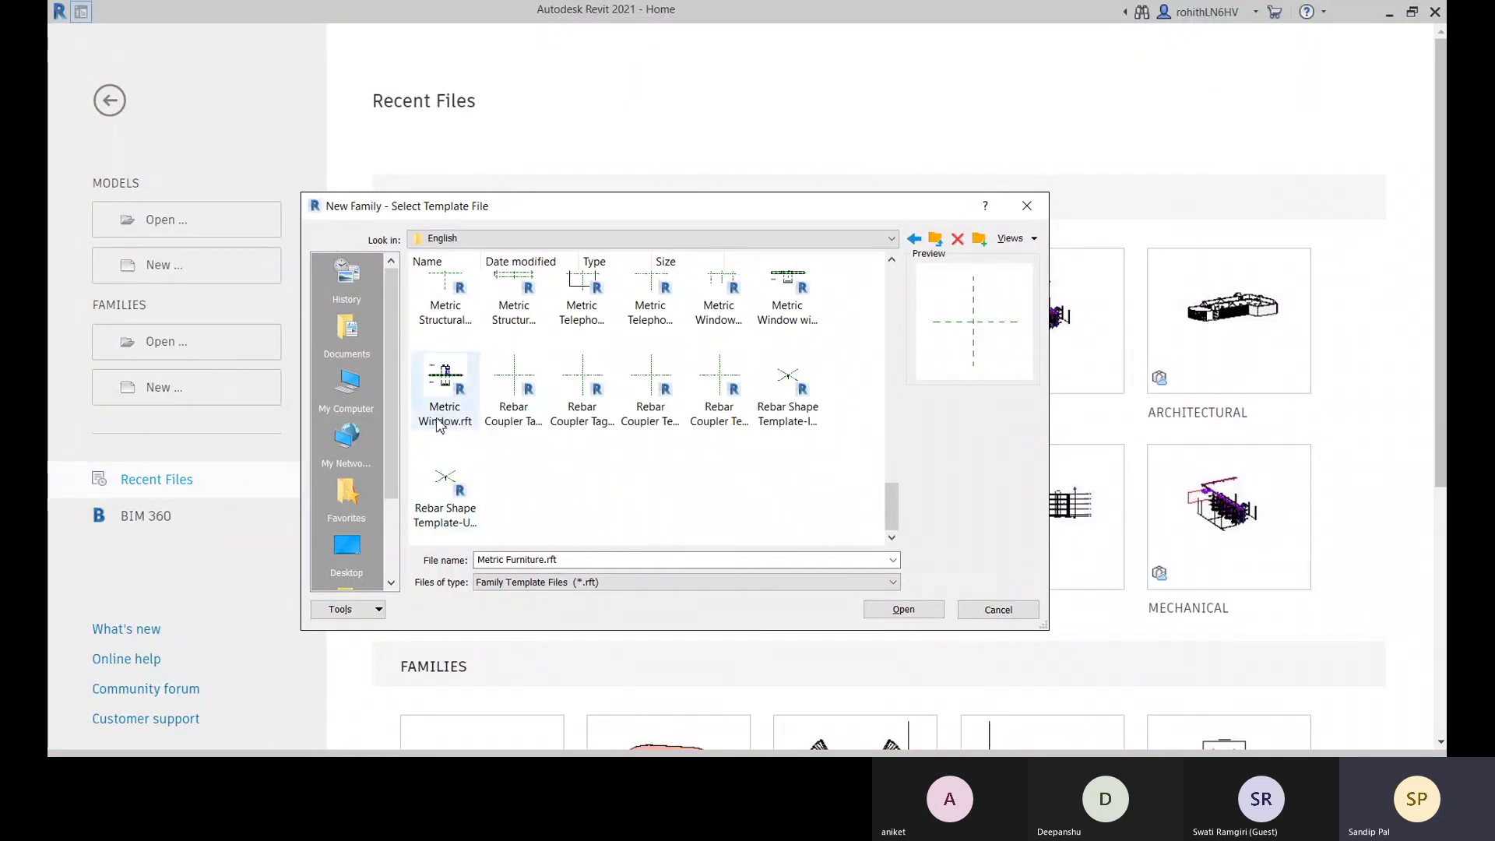
scroll(498, 506, up, 10)
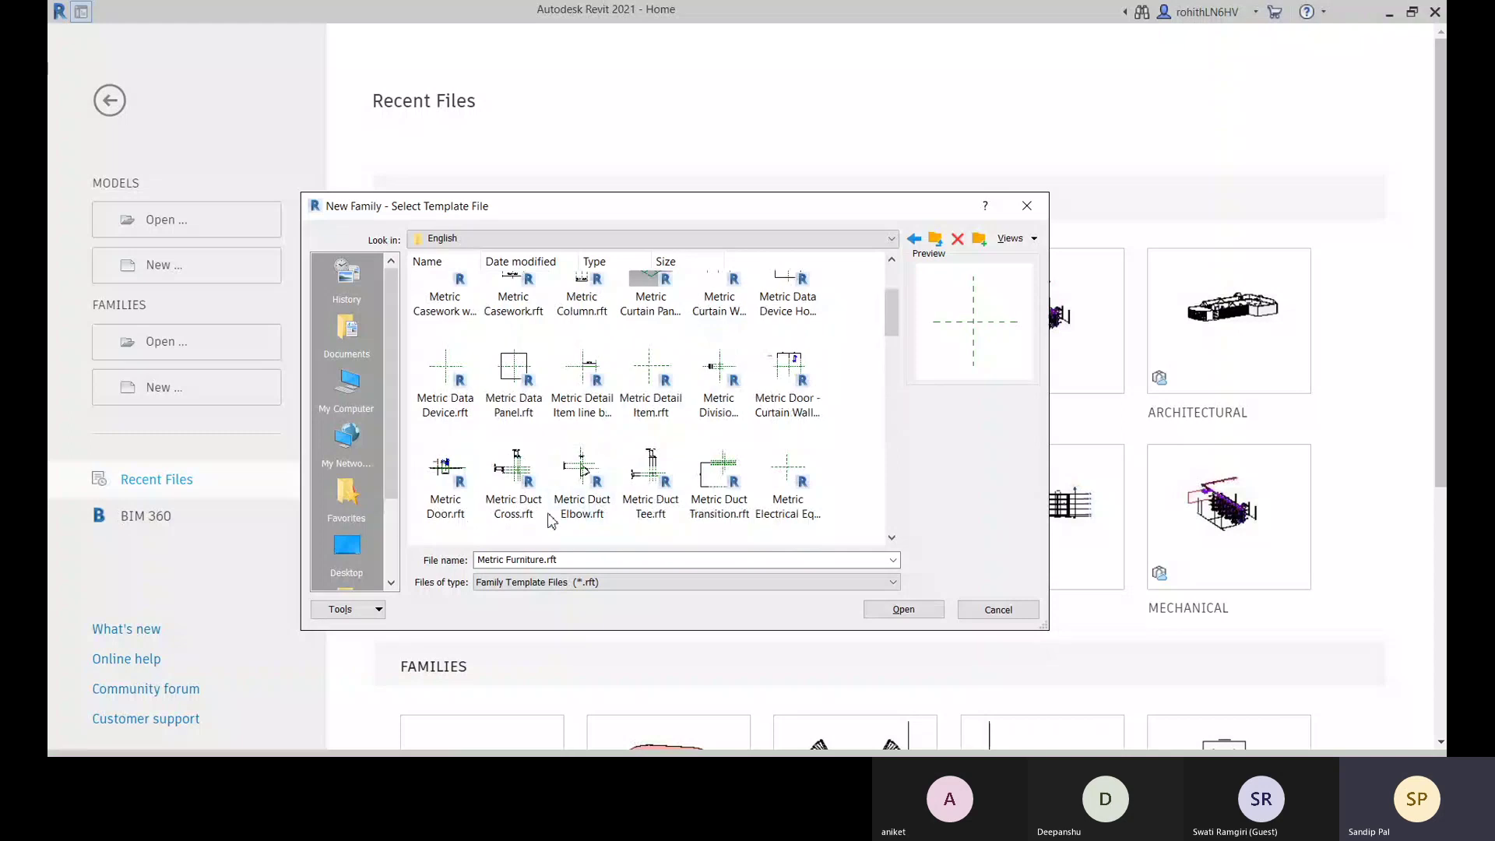
scroll(551, 520, up, 2)
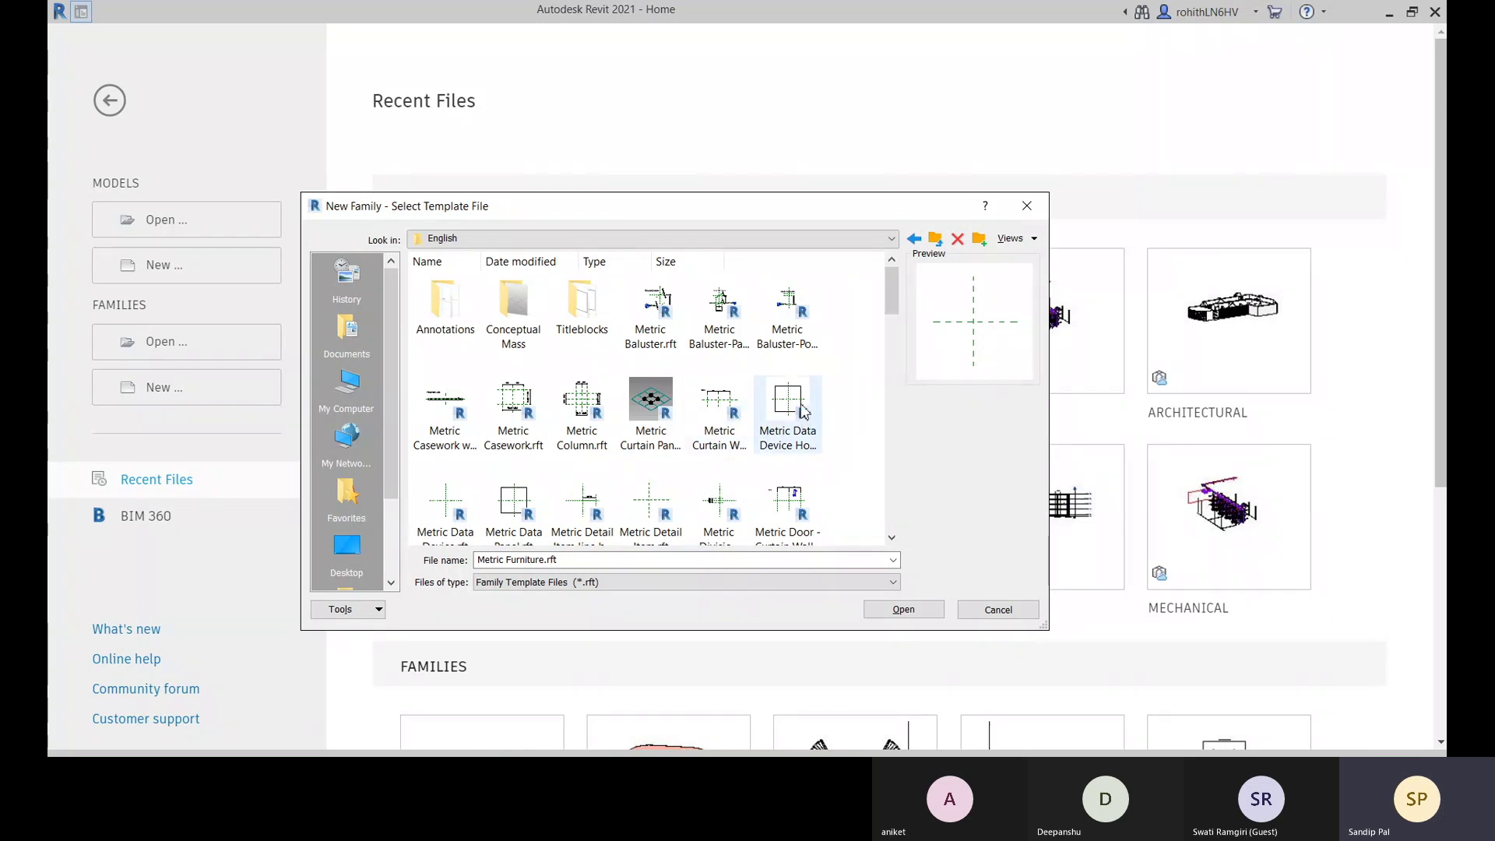
scroll(565, 470, down, 1)
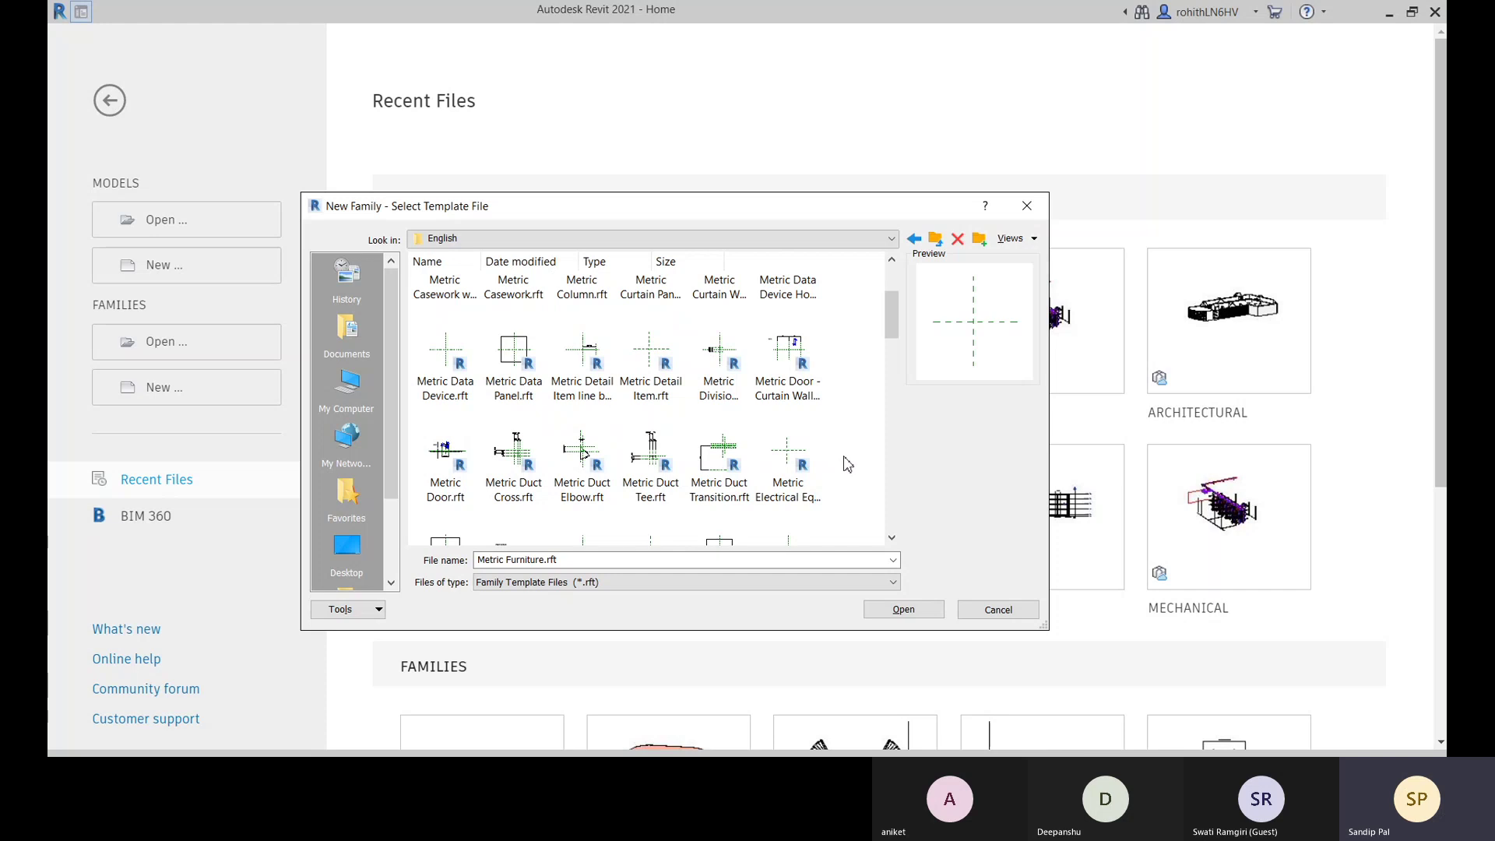
scroll(848, 461, down, 3)
scroll(846, 467, up, 5)
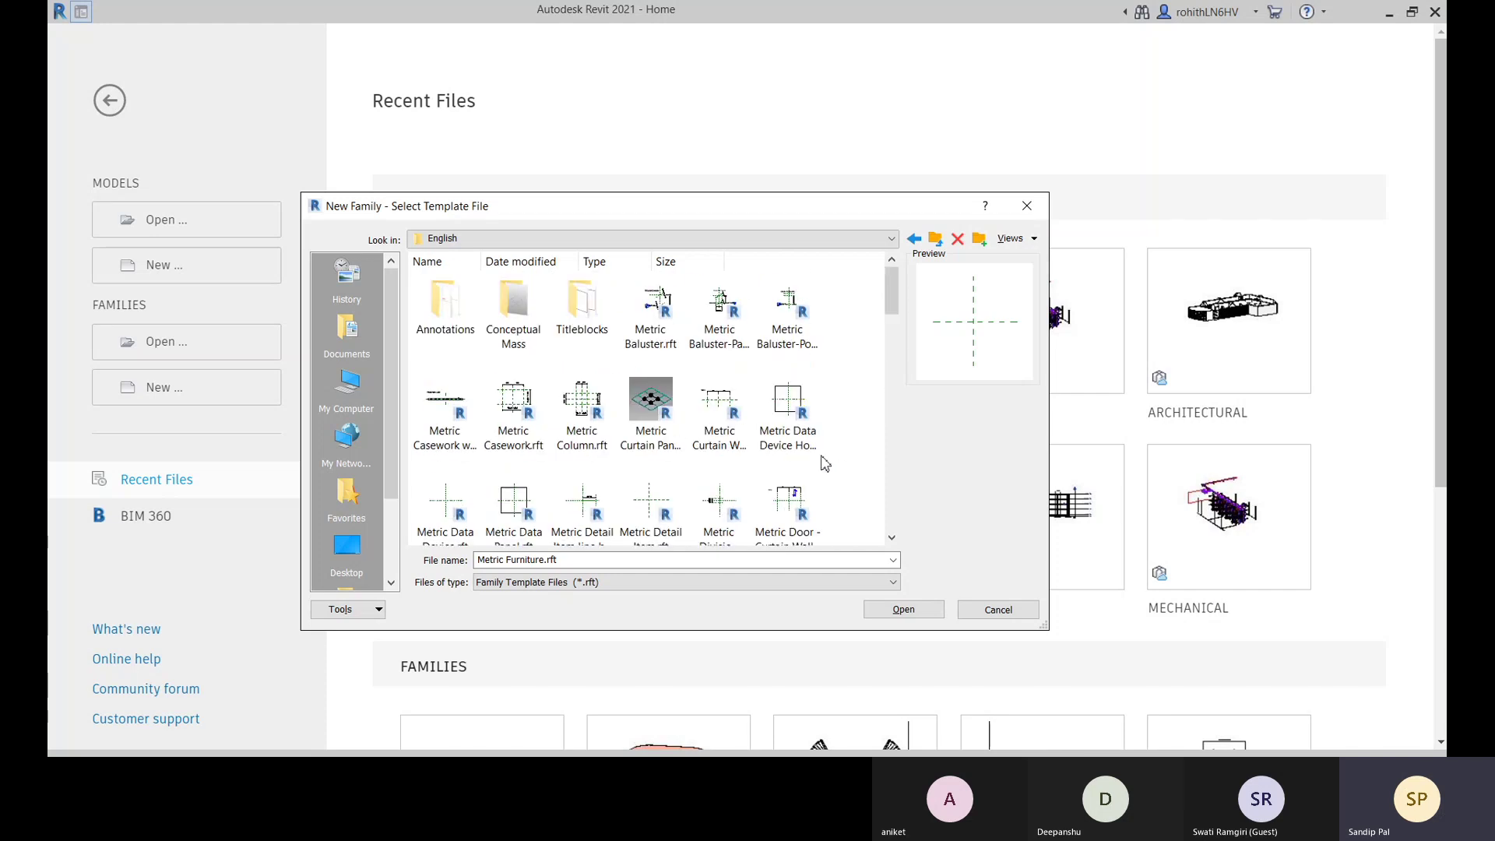
scroll(867, 467, down, 3)
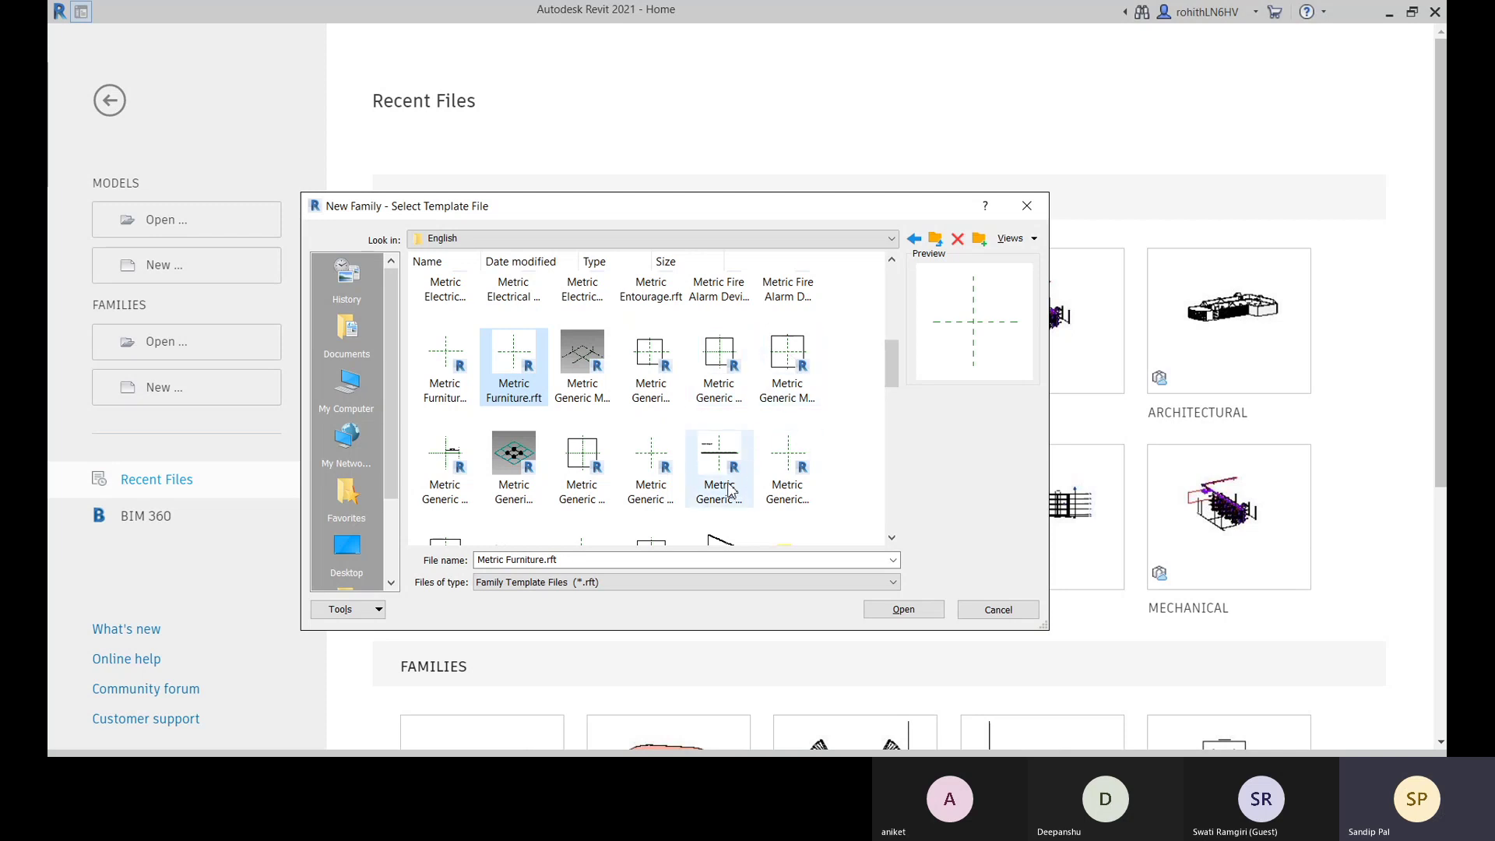
scroll(771, 471, down, 2)
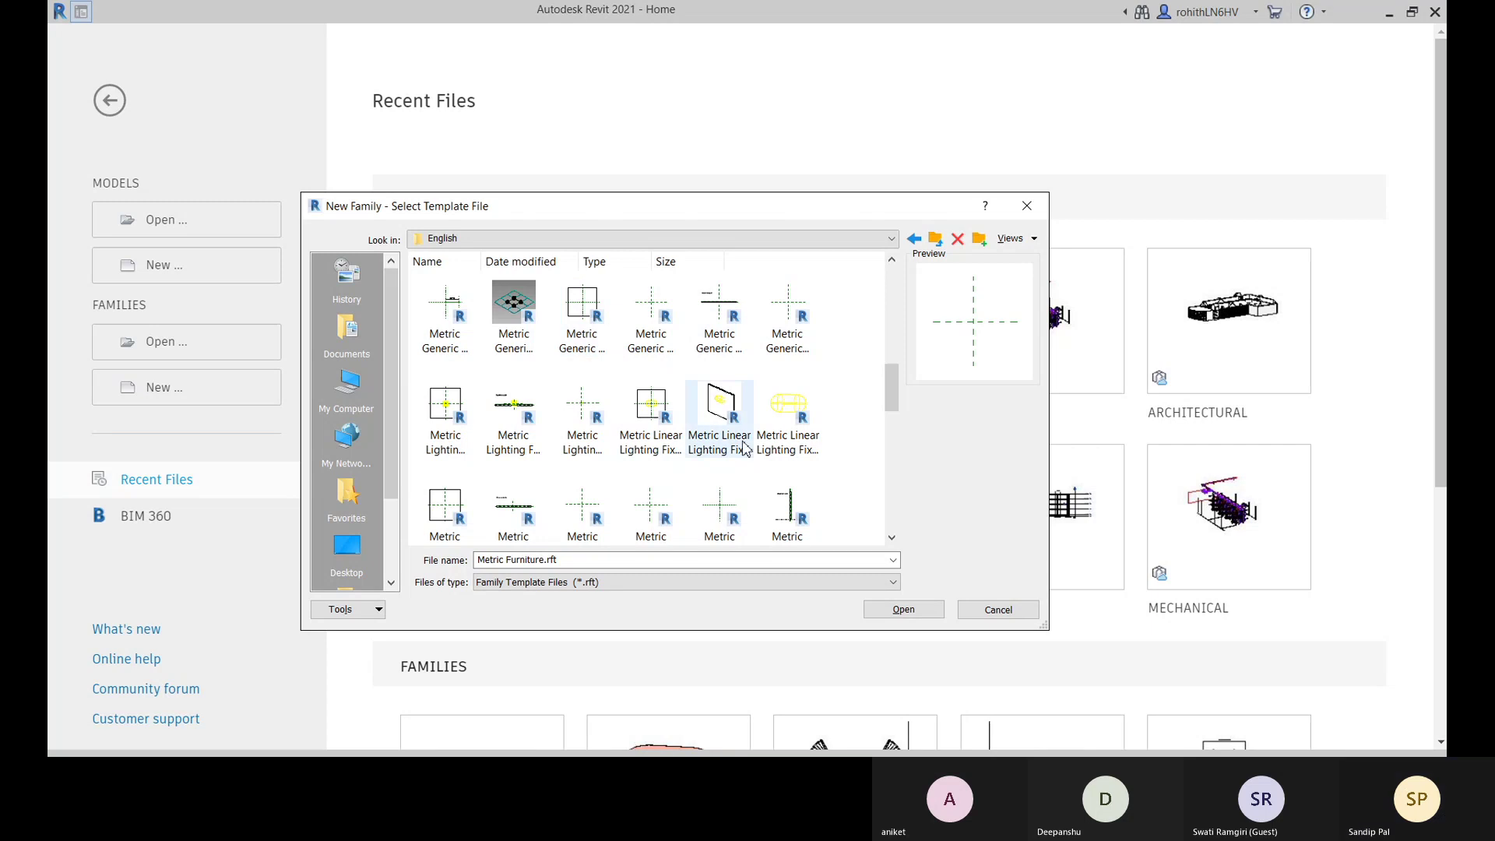
scroll(746, 448, up, 2)
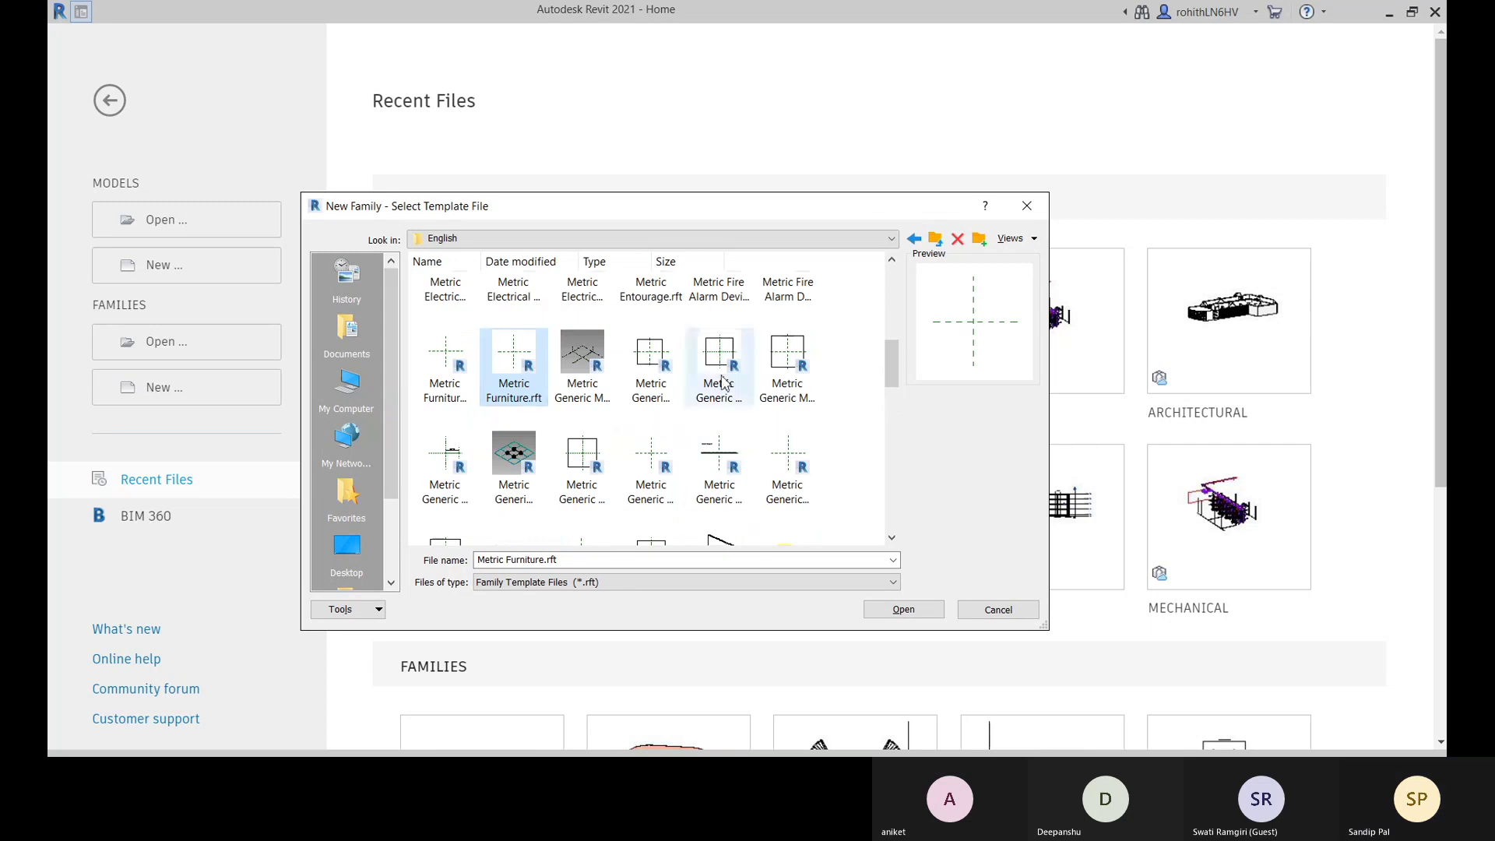
click(1009, 610)
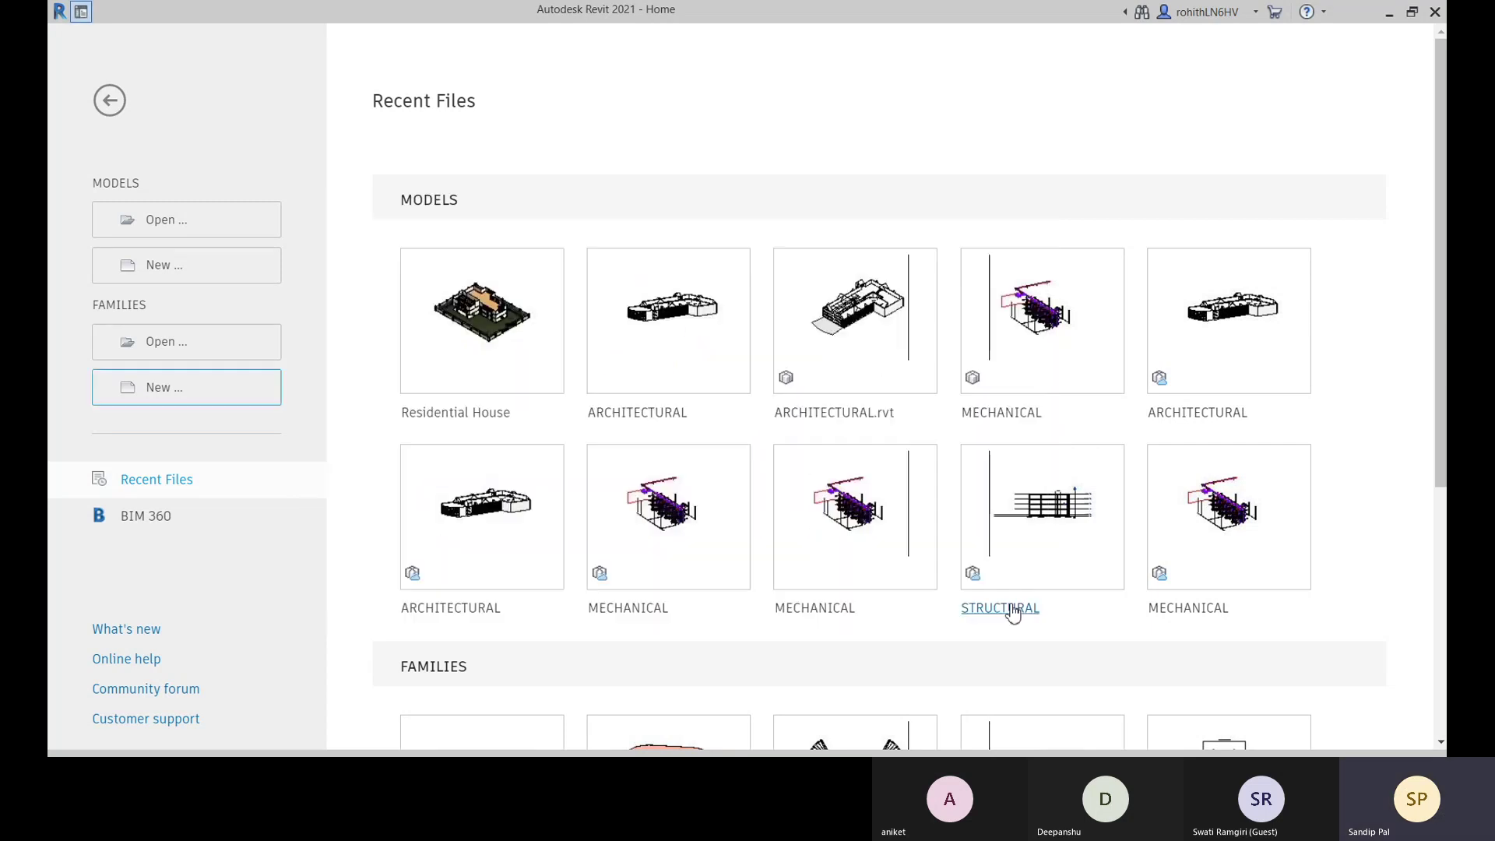
- Reopen the new family template selection, cancel it, and examine the recent family files on the home screen
click(192, 387)
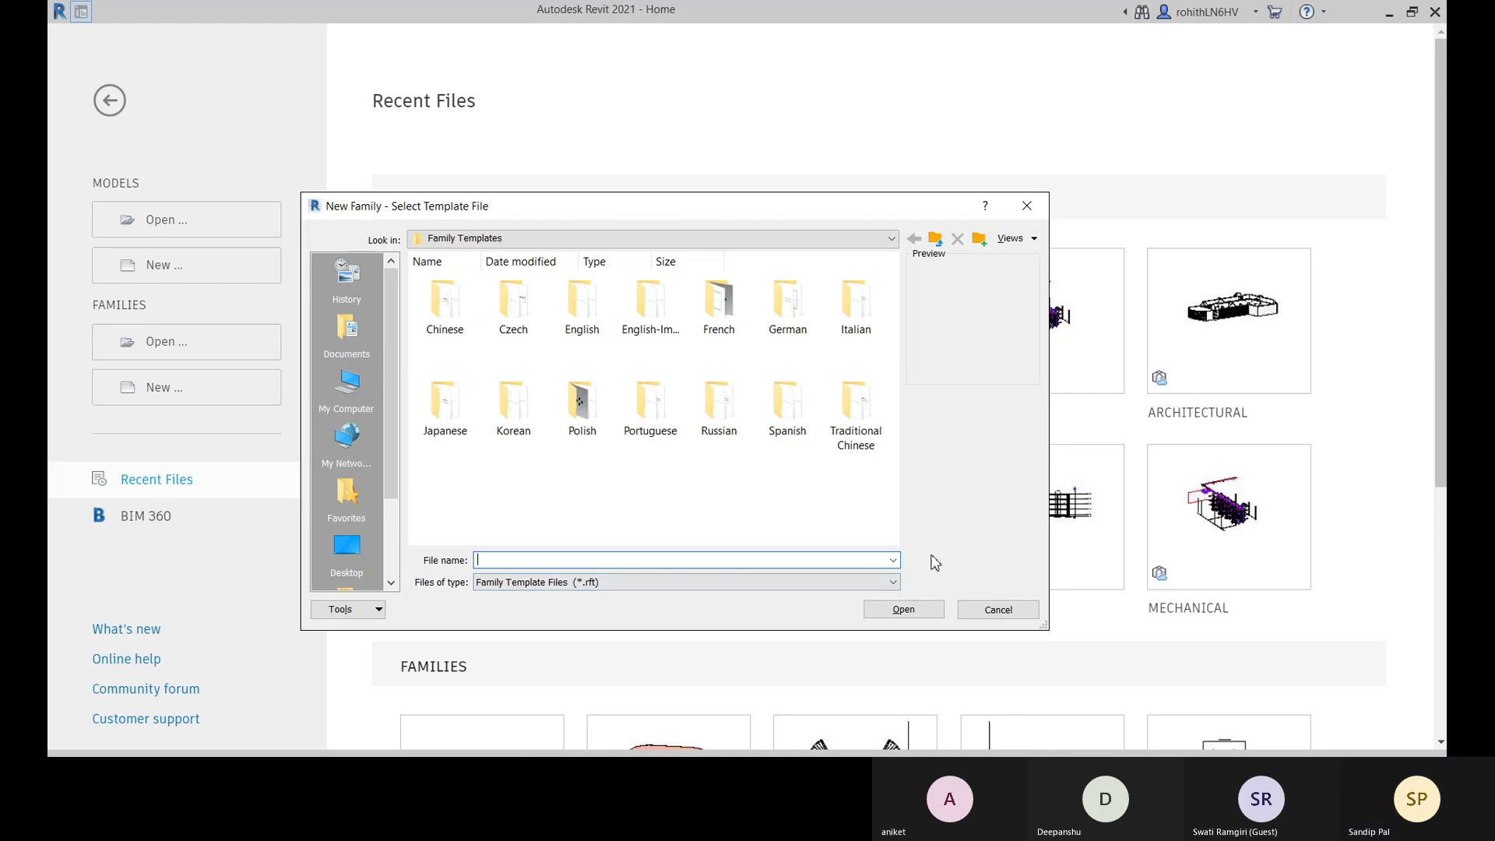
click(997, 608)
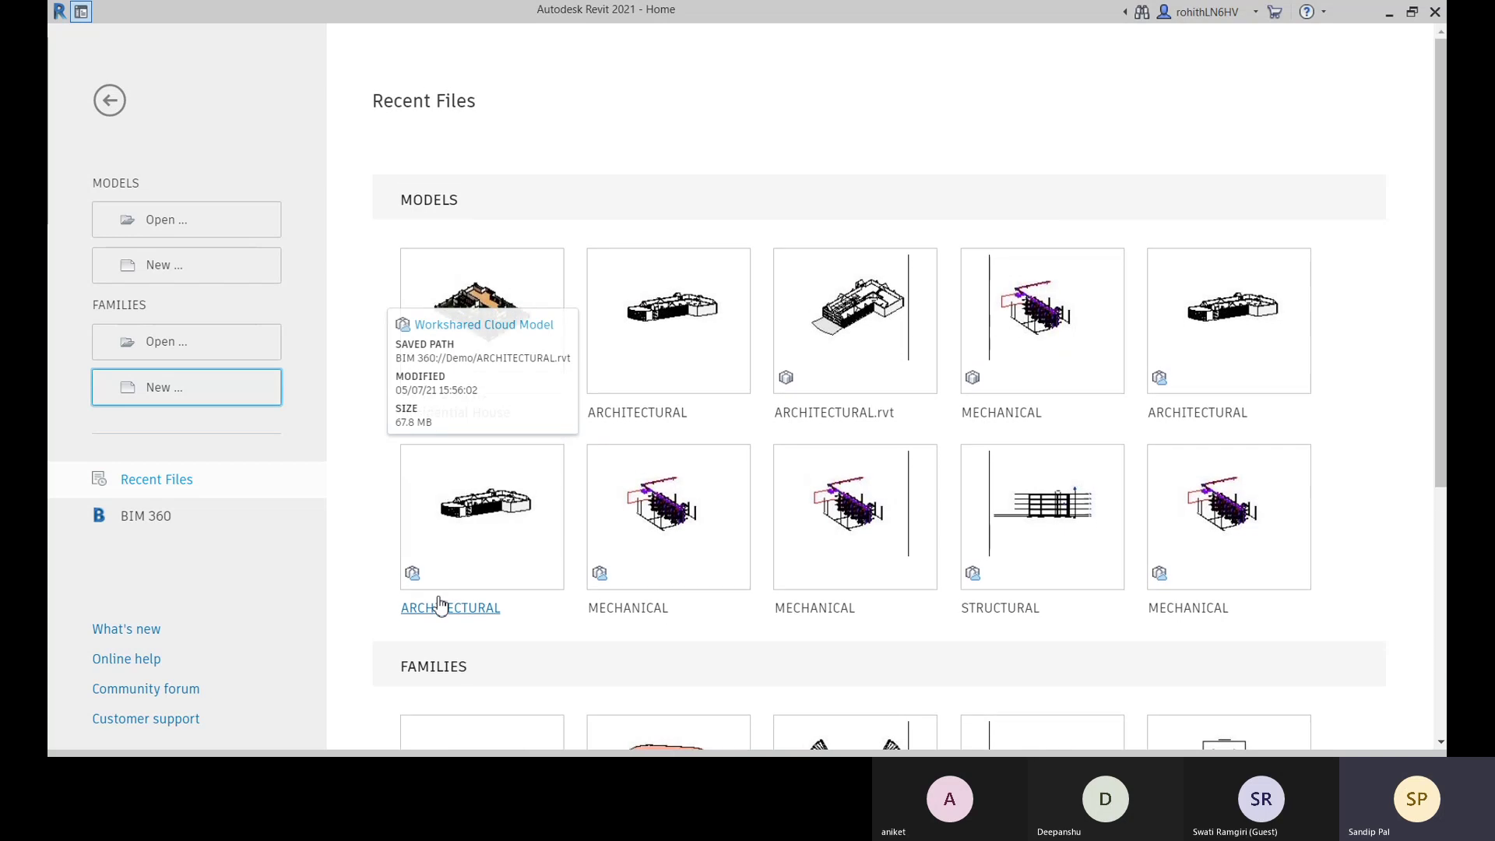
scroll(467, 537, down, 5)
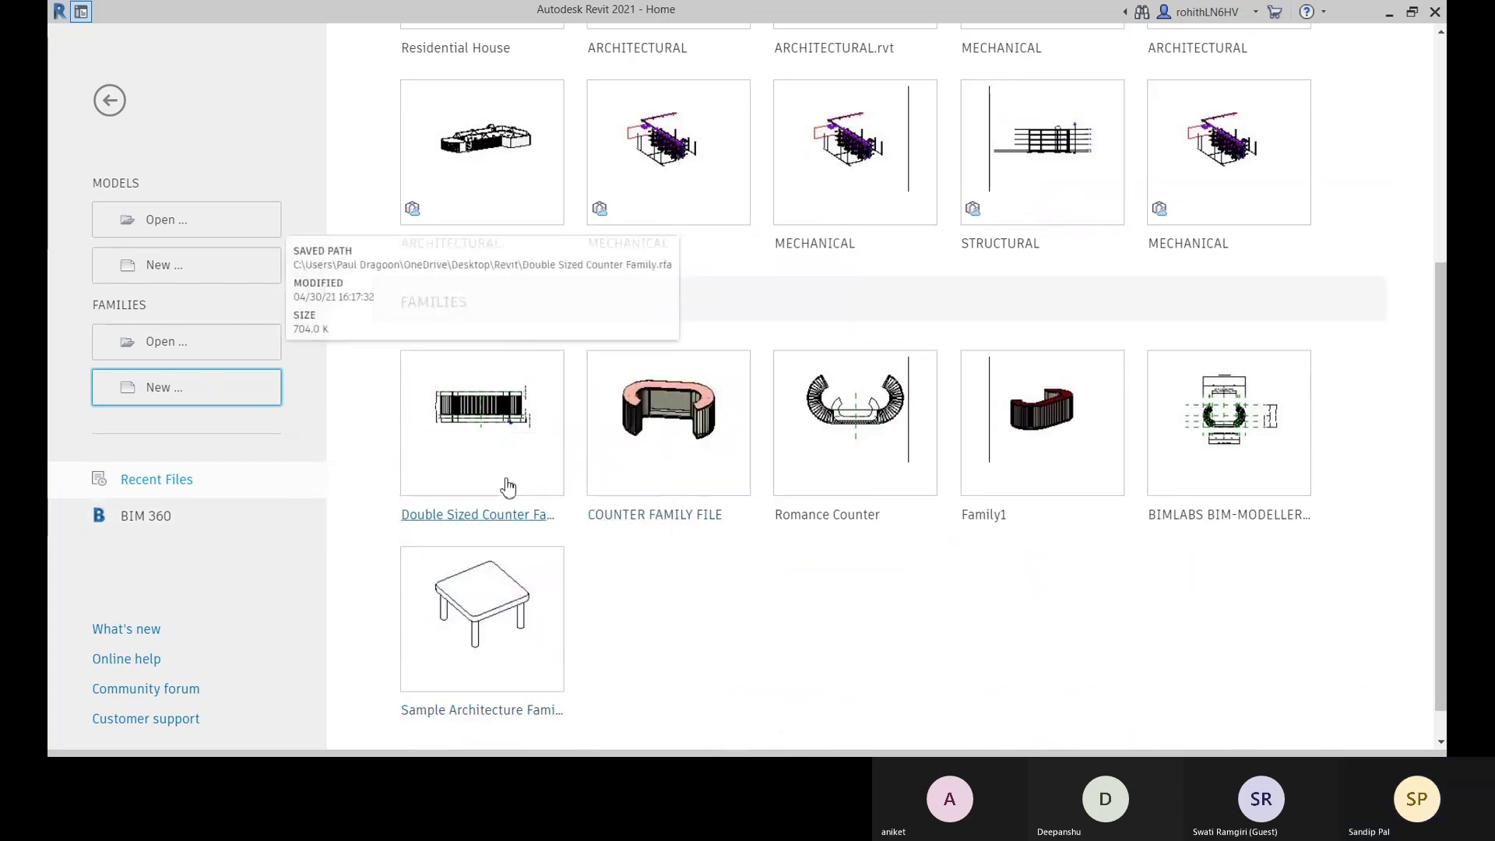
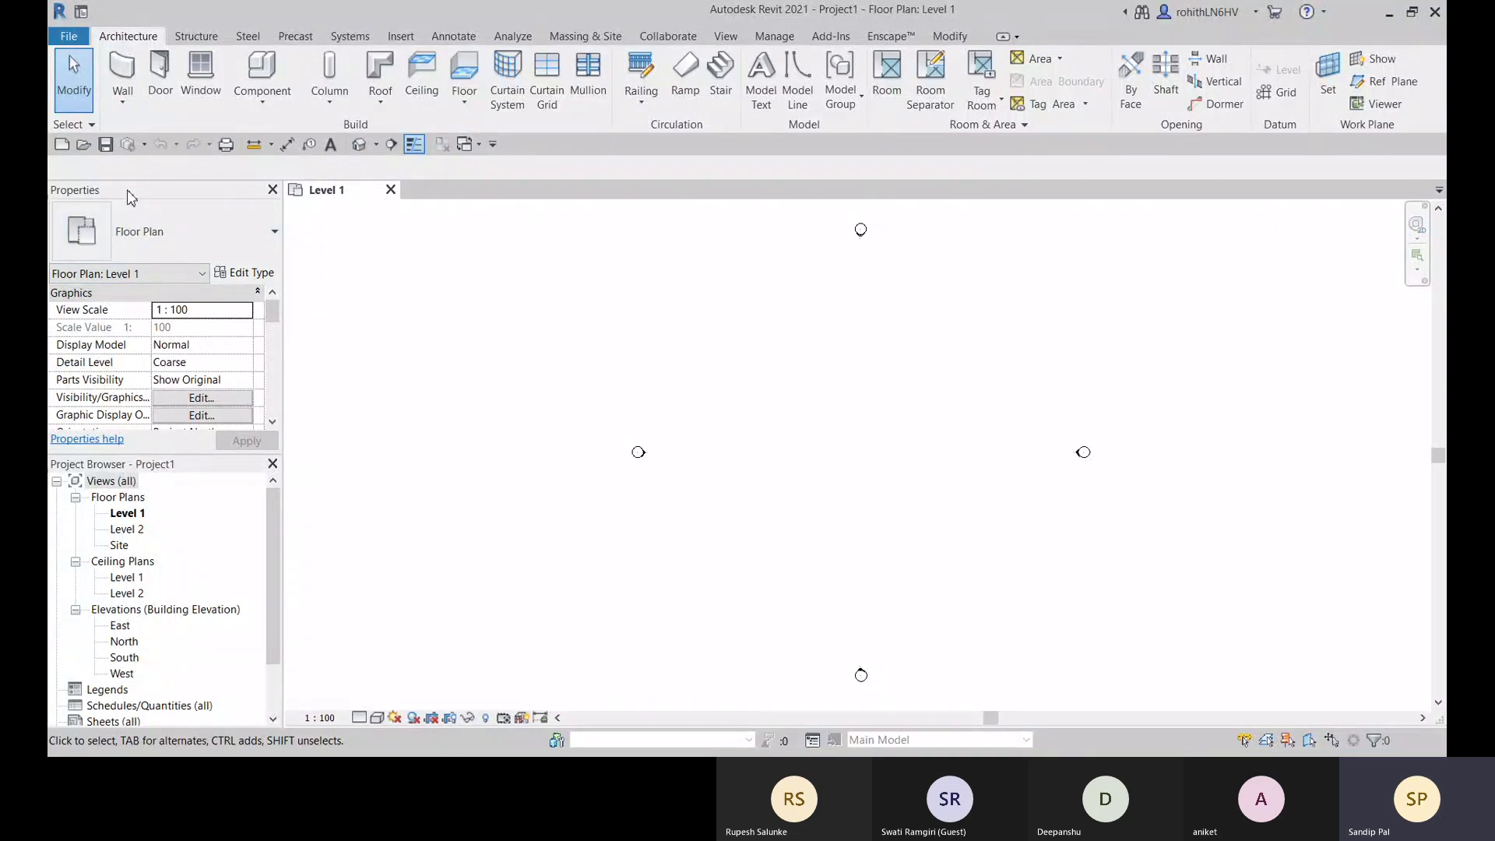
- Undock the Properties palette and Project Browser, and dock the browser on the right and Properties on the left of the drawing area
drag(148, 199, 473, 211)
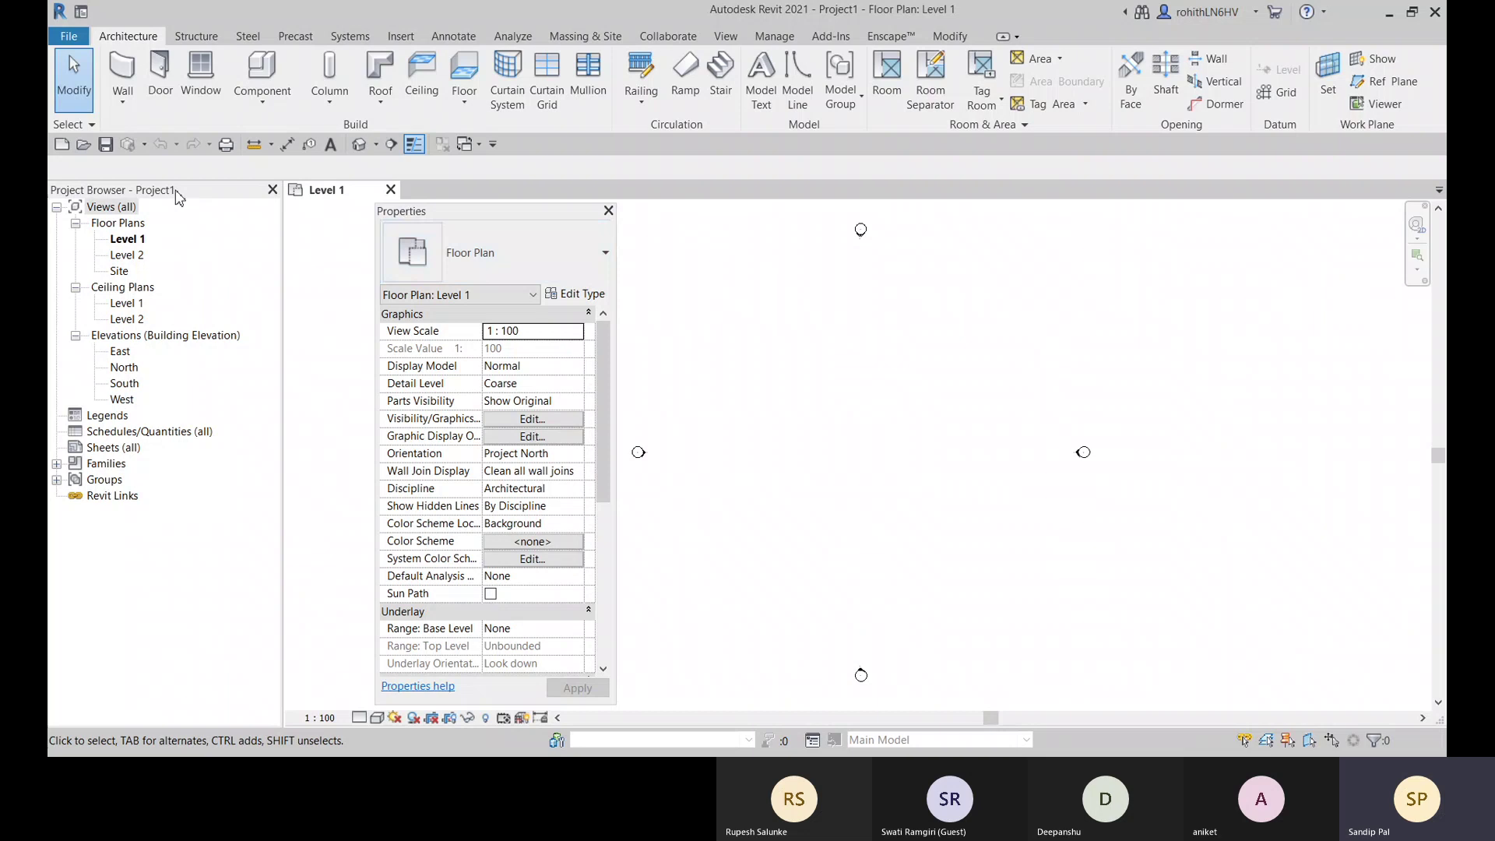
drag(177, 197, 847, 212)
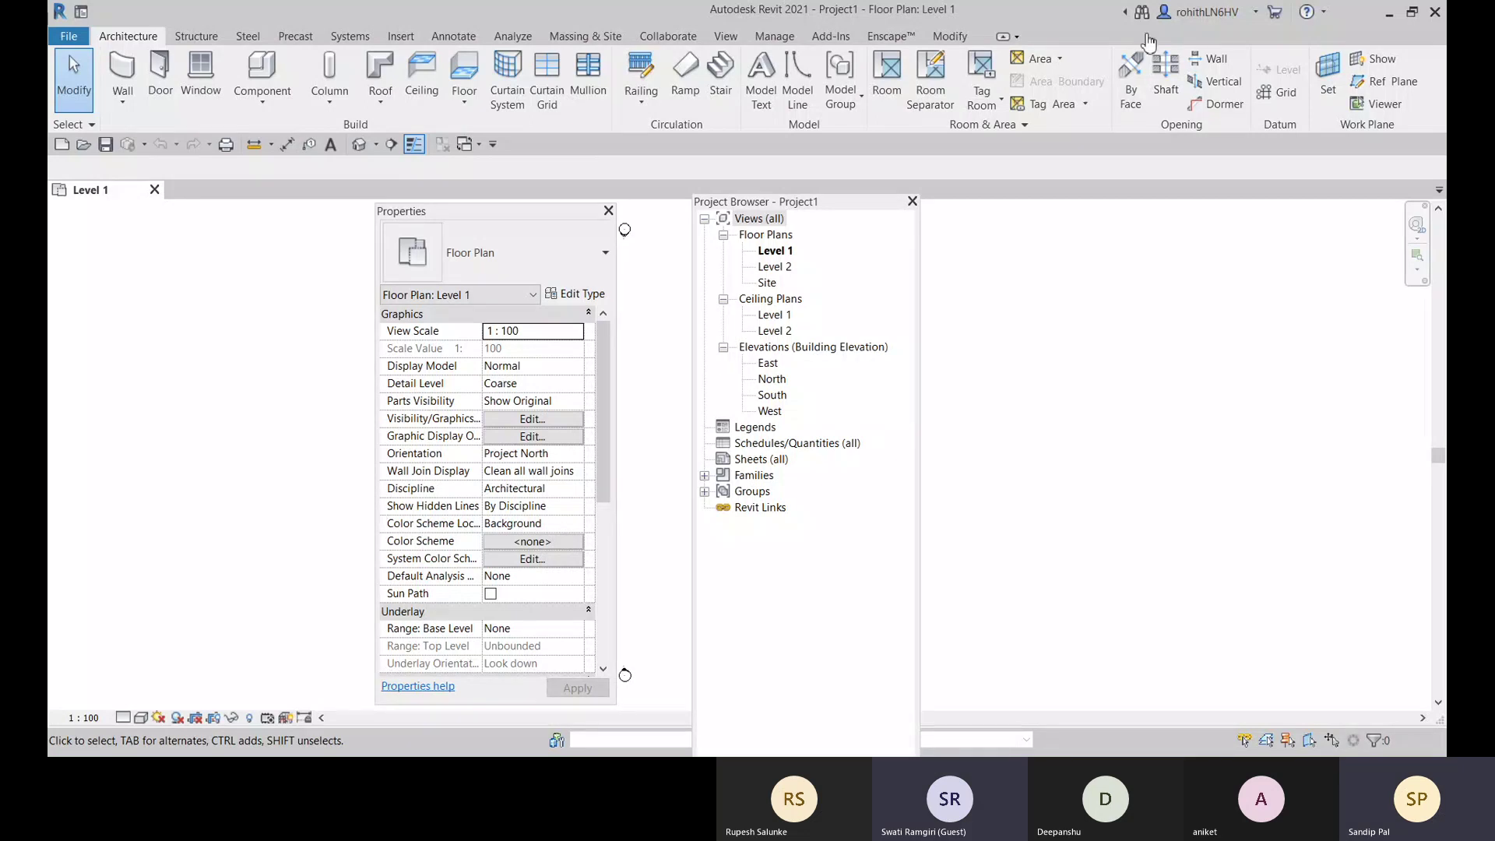
double_click(759, 202)
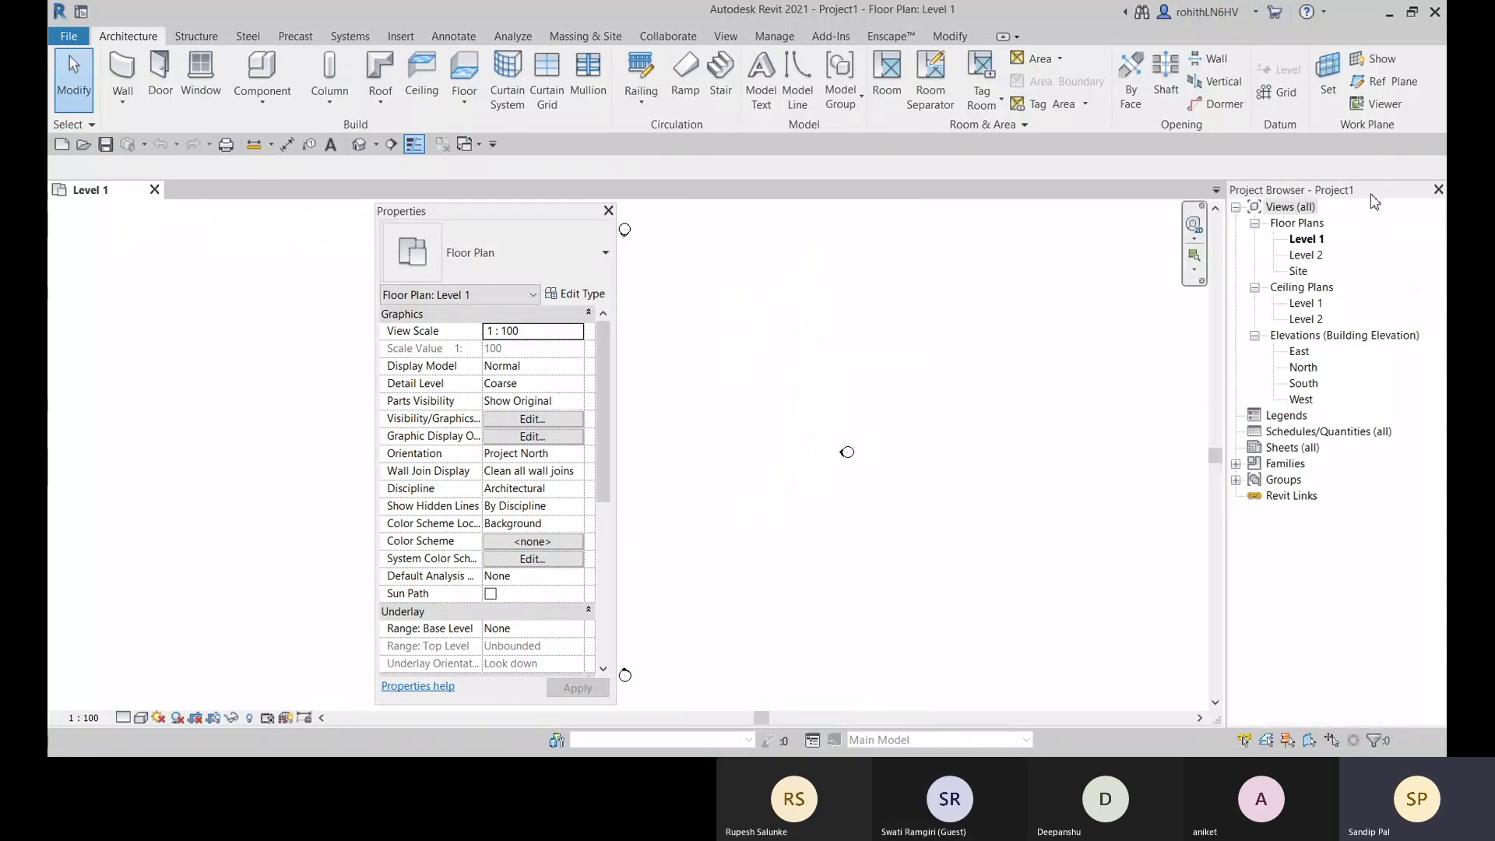
double_click(441, 218)
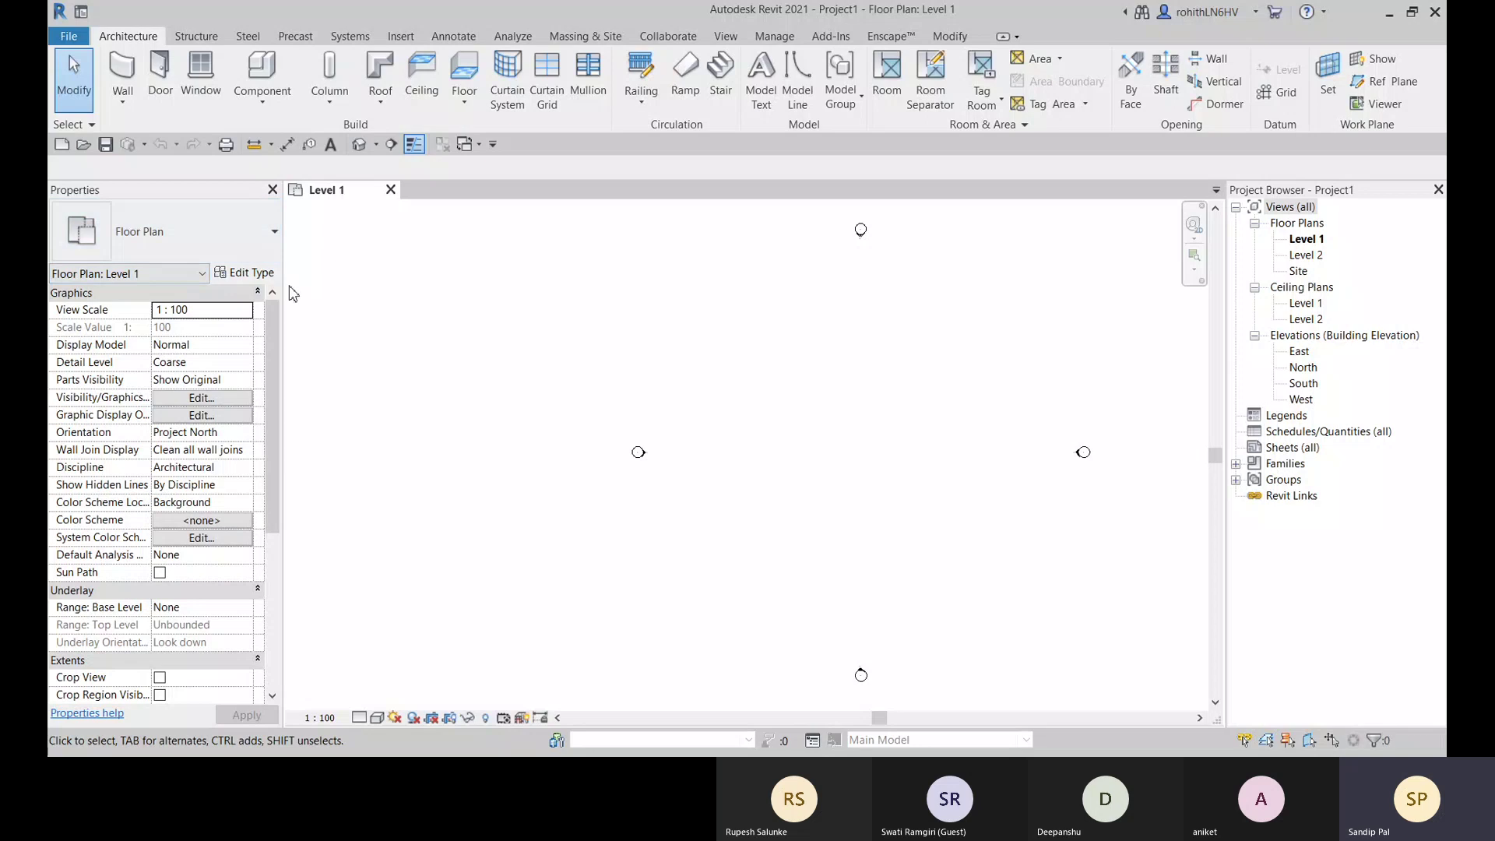
- Examine the type properties of the Level 1 floor plan view, and close them without changes
click(246, 271)
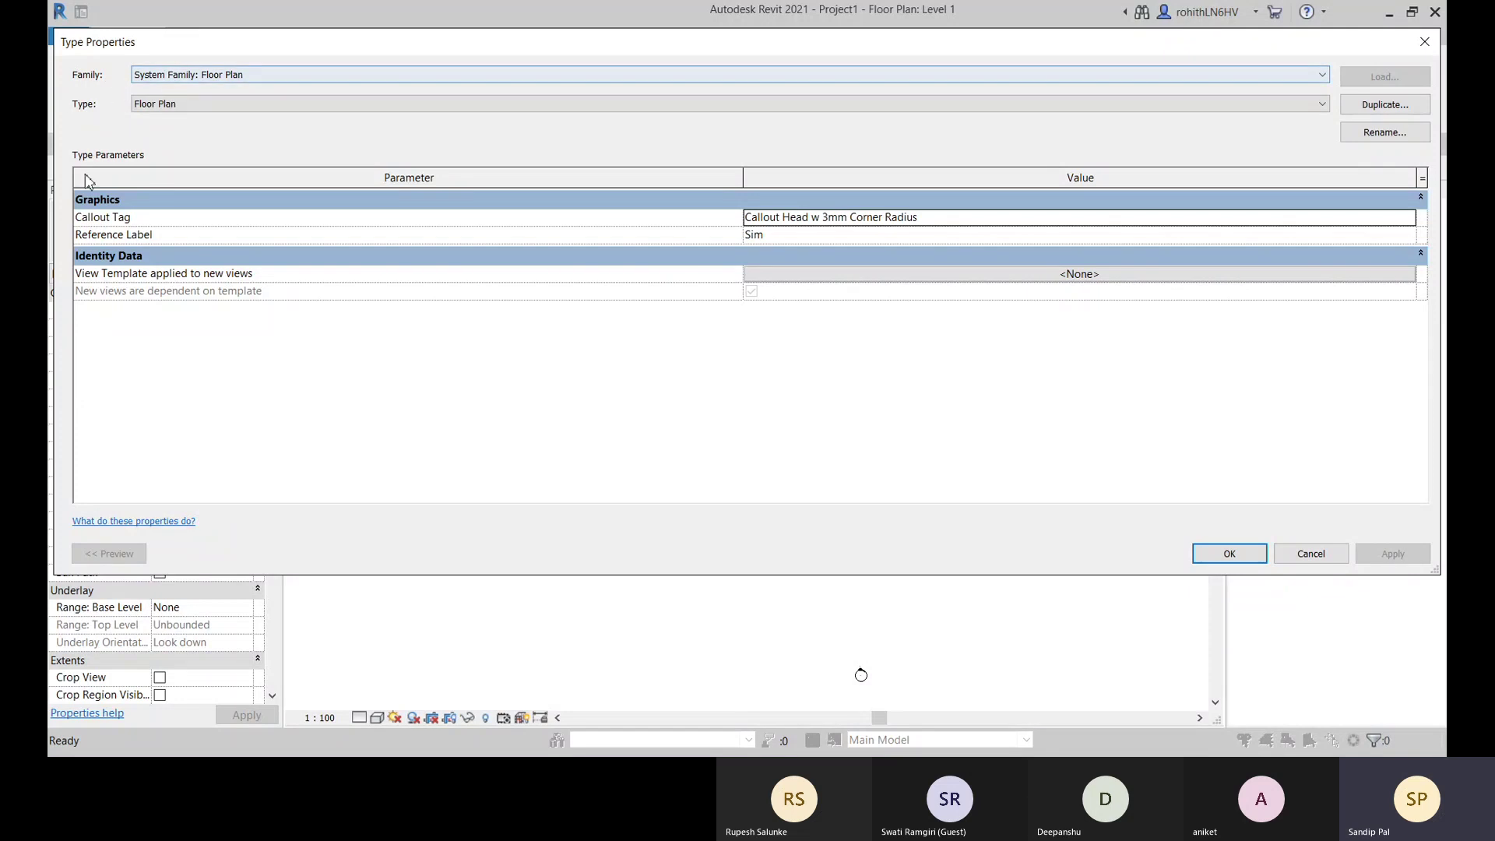
click(1425, 41)
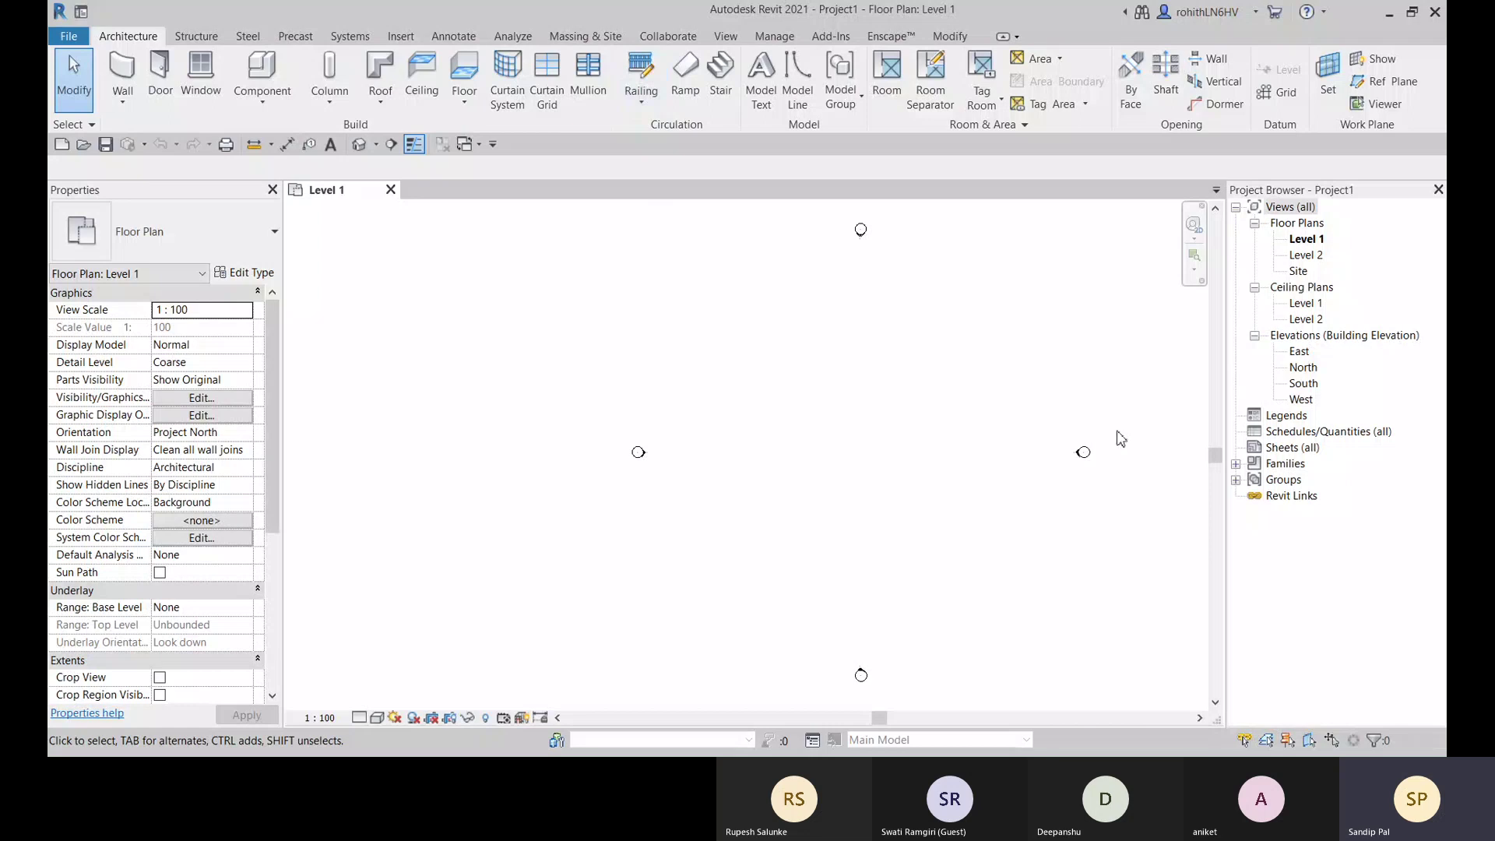
middle_drag(1121, 438, 887, 493)
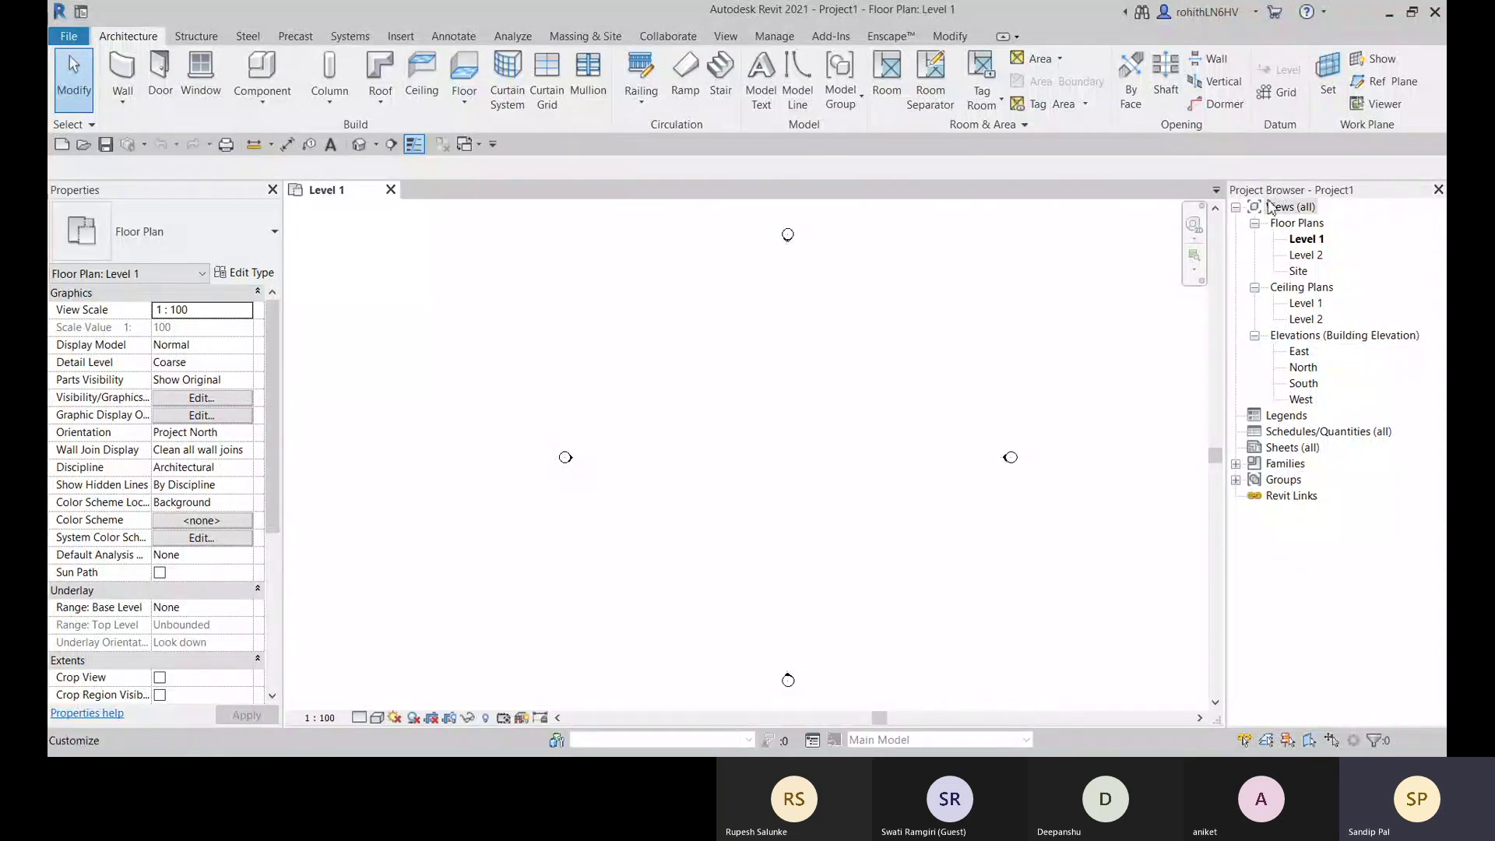
- Dock the Project Browser on the outer side of Properties, and undock both so they float over the drawing area
drag(1269, 207, 903, 222)
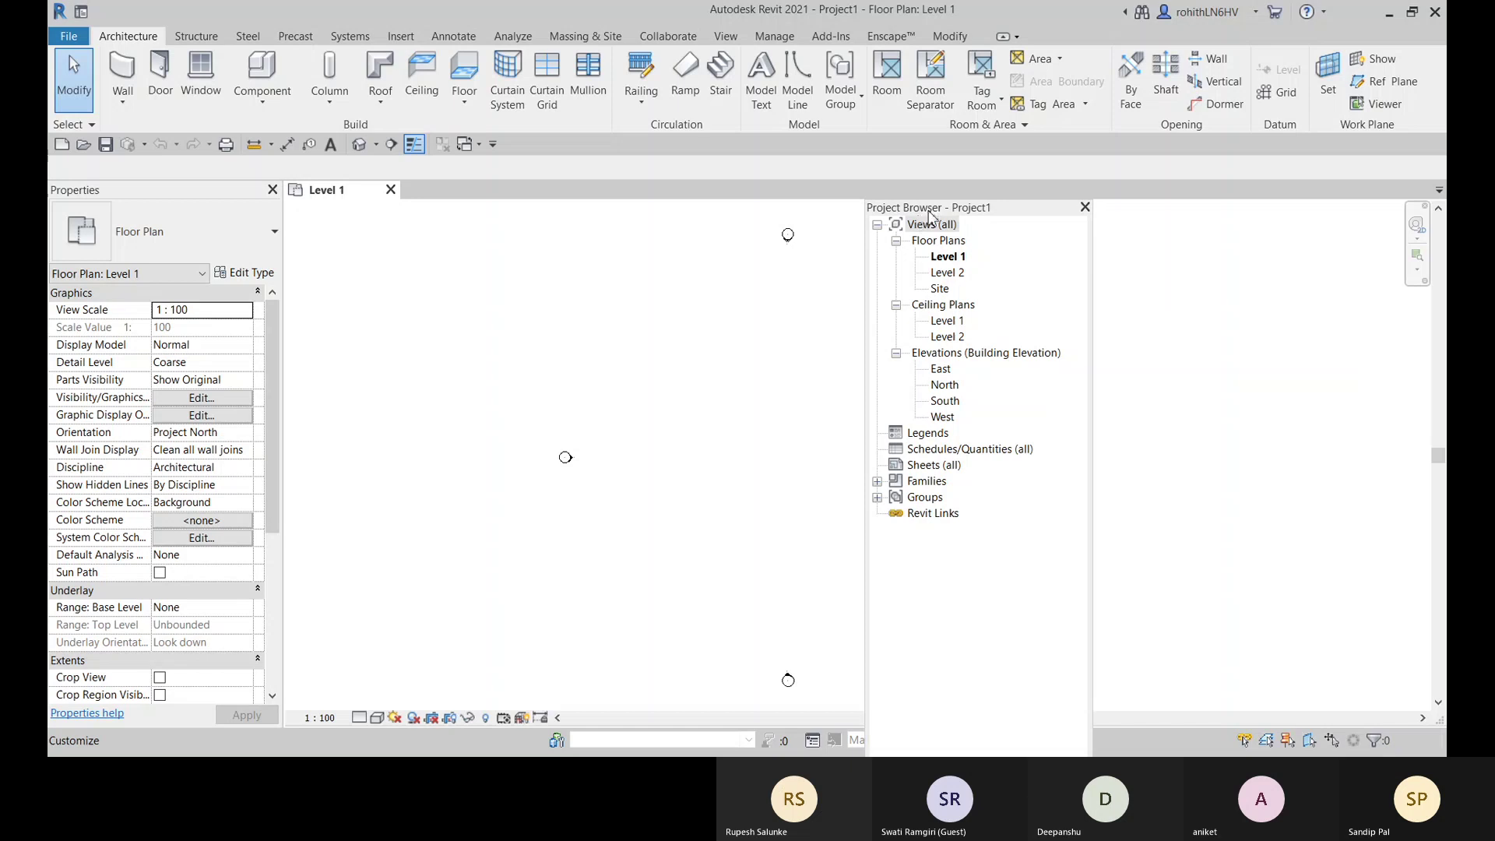
drag(930, 207, 63, 217)
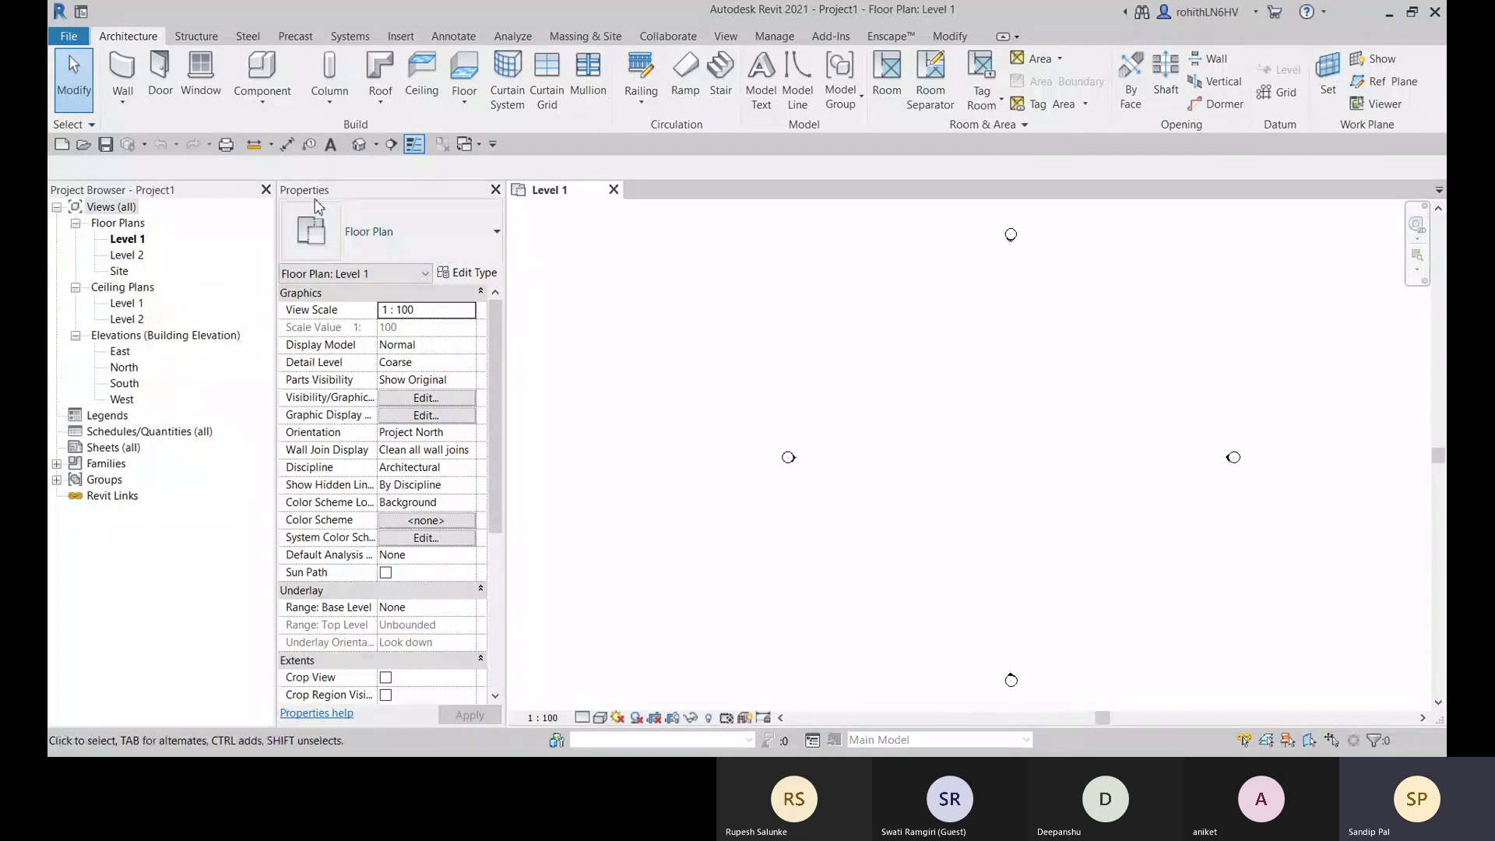
mouse_move(315, 207)
mouse_down()
mouse_move(691, 225)
mouse_move(634, 212)
mouse_move(623, 234)
mouse_move(675, 234)
mouse_up()
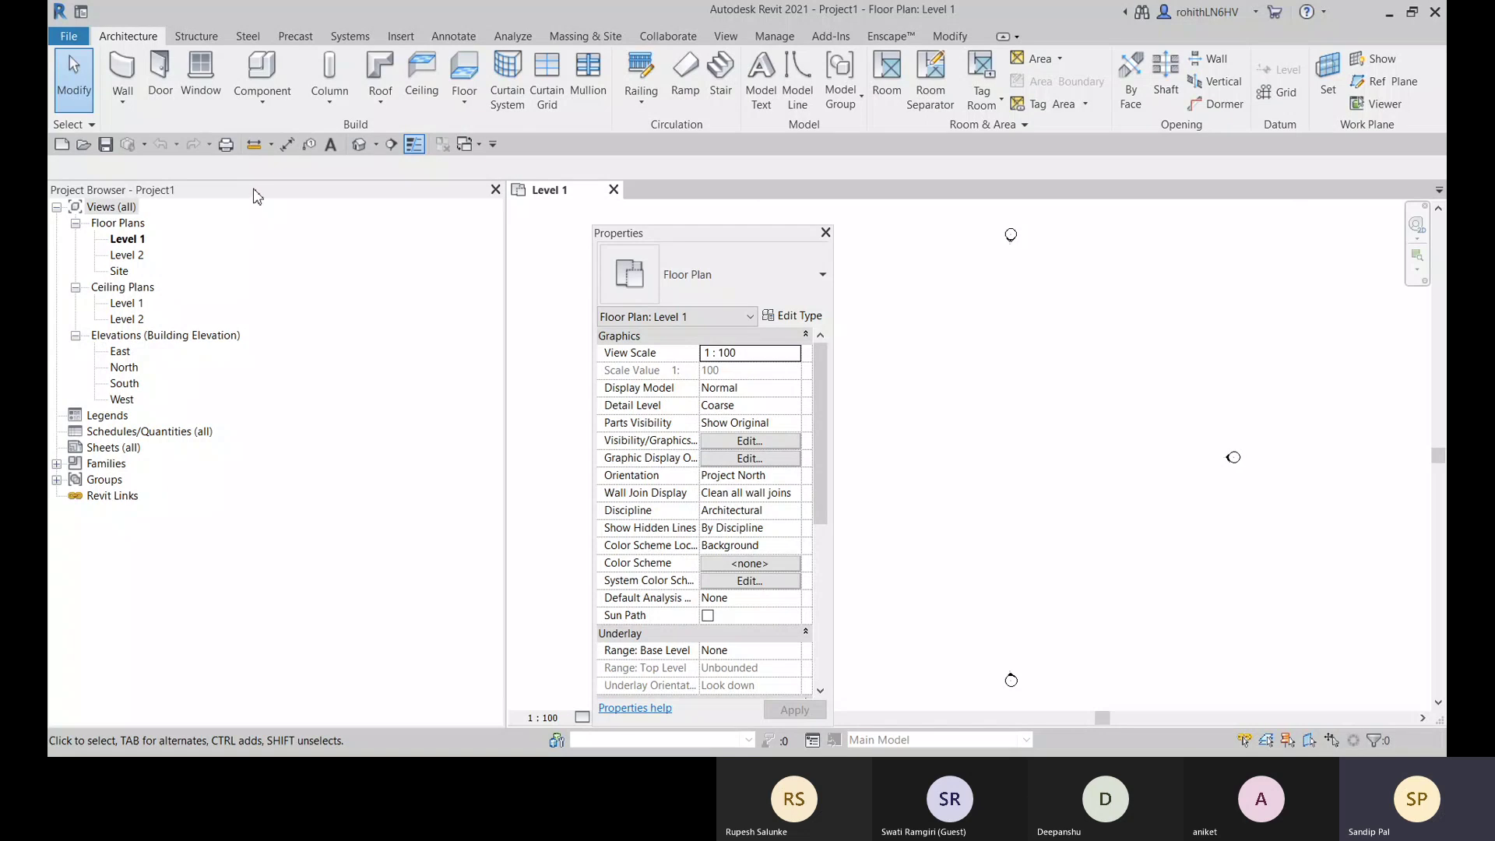
drag(257, 195, 387, 225)
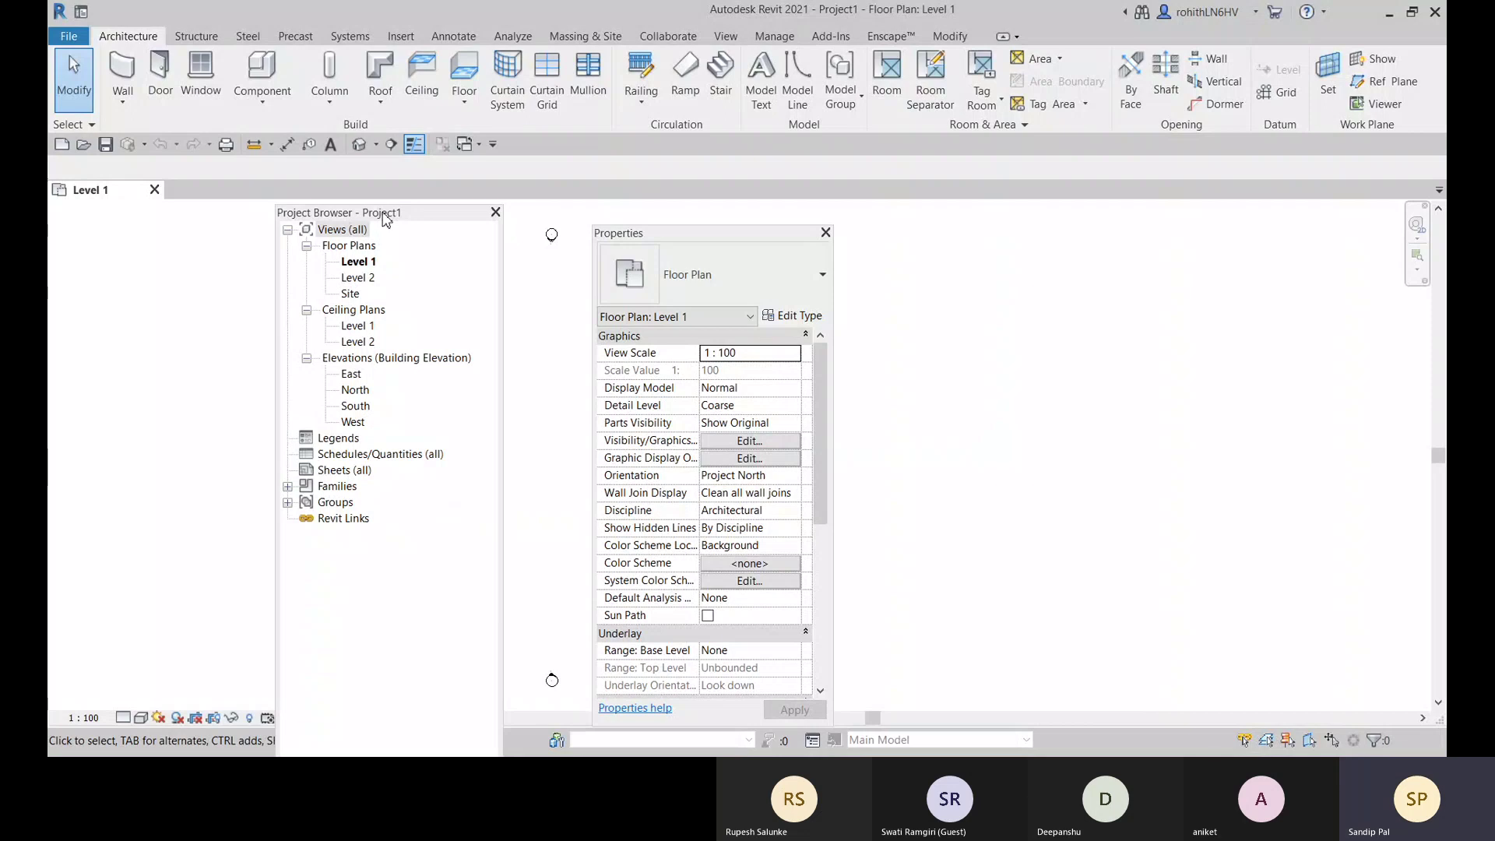
drag(385, 220, 1033, 201)
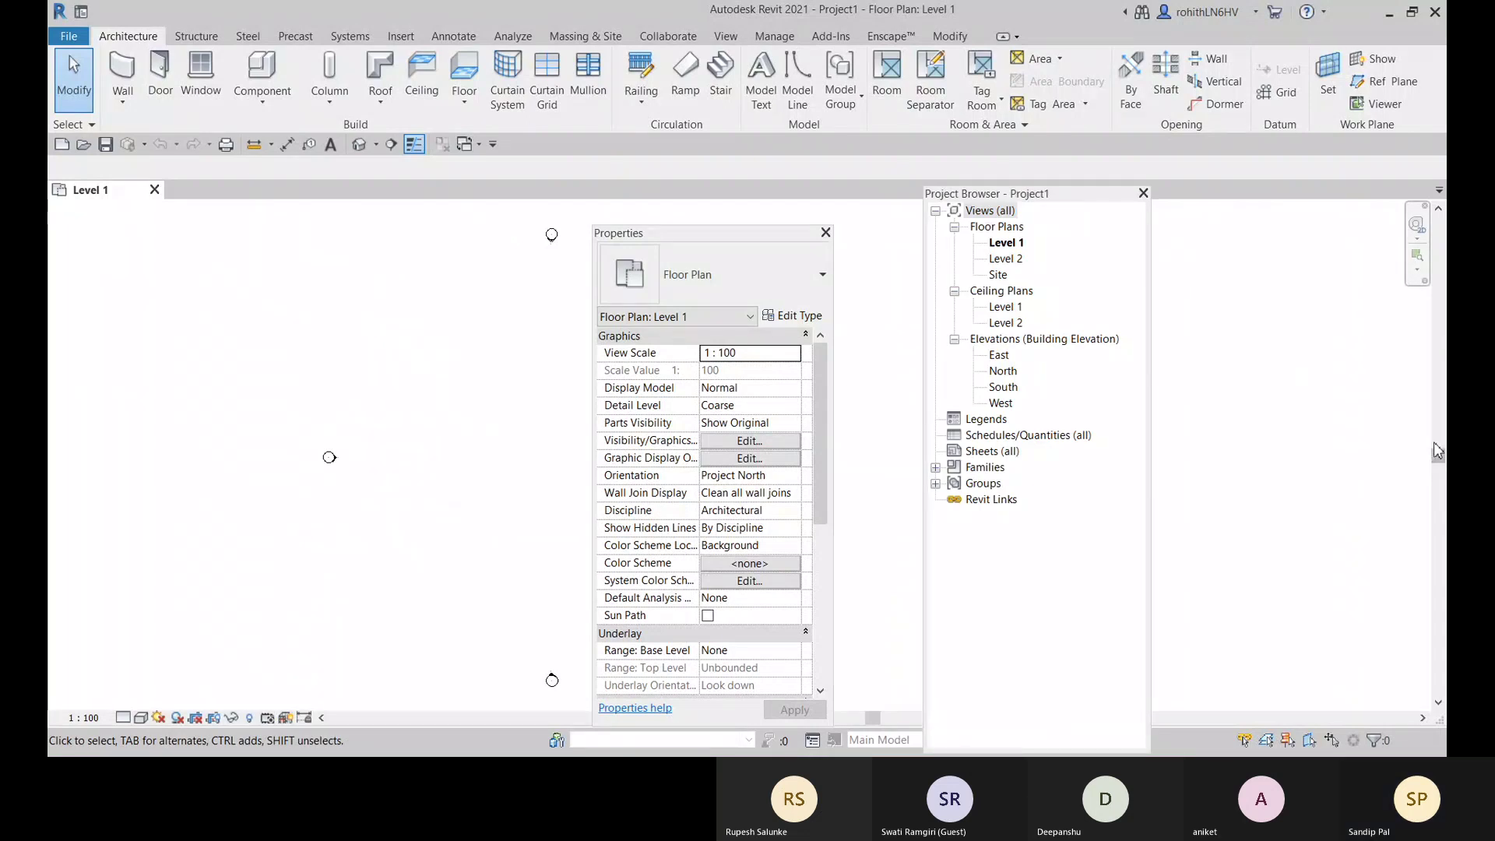
- Dock Properties on the left side of the drawing area and dock the Project Browser directly beneath it
mouse_move(1437, 458)
mouse_down()
mouse_move(1437, 366)
mouse_move(1437, 450)
mouse_up()
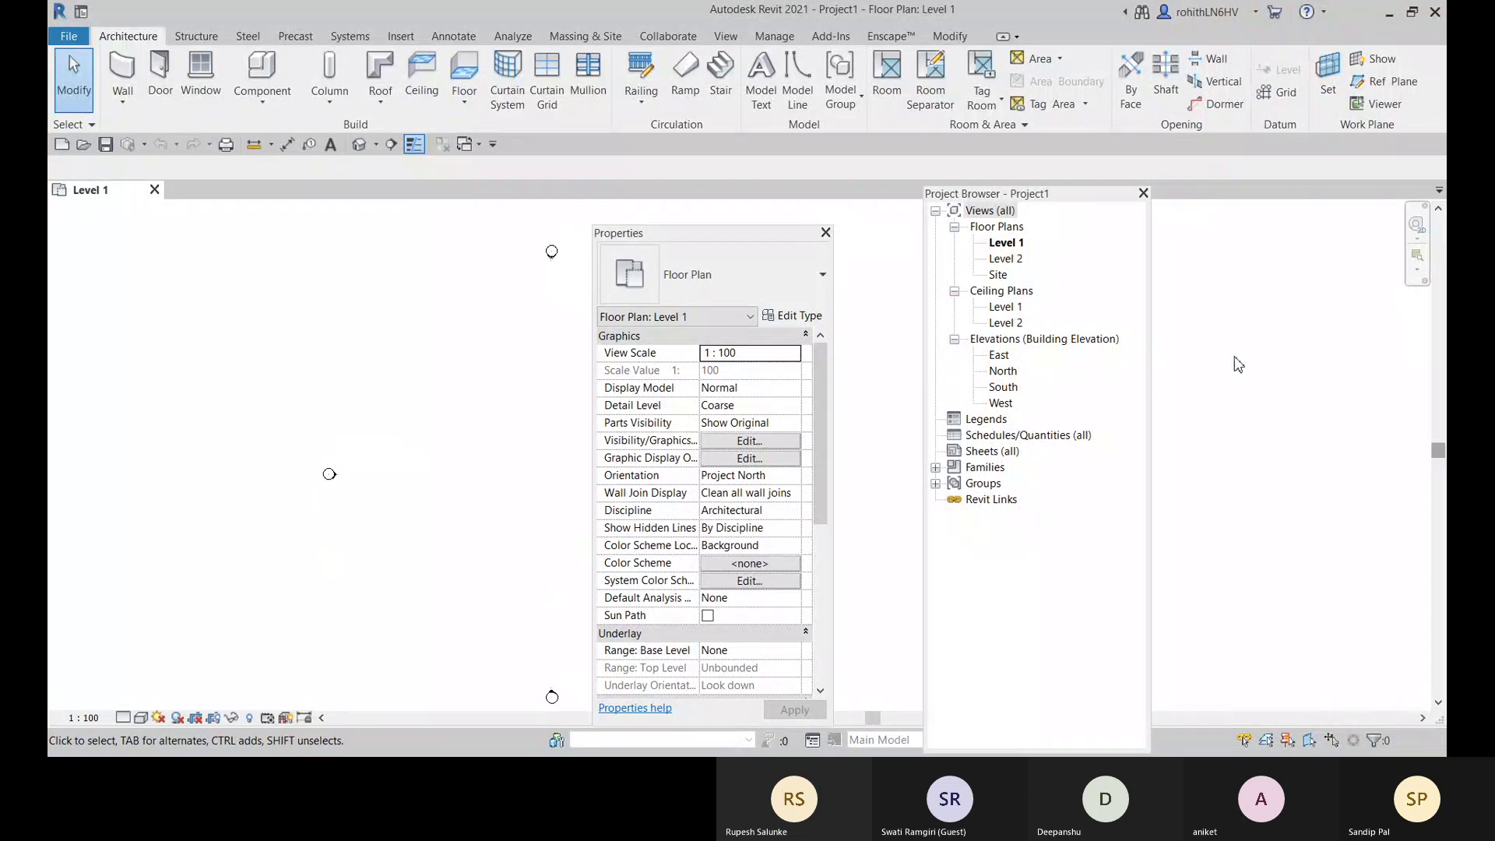
double_click(1015, 201)
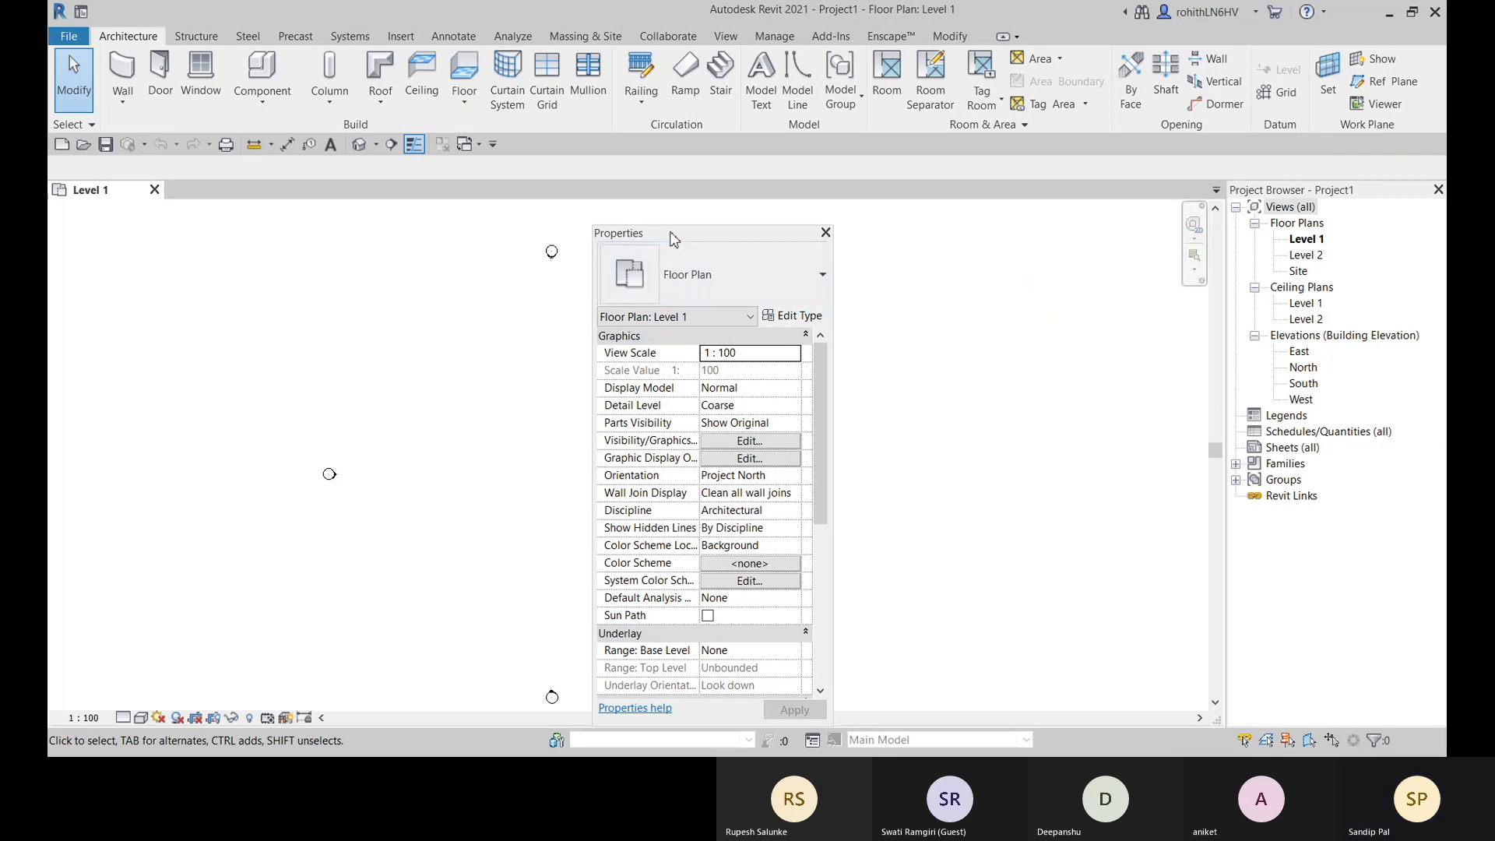
drag(674, 238, 67, 296)
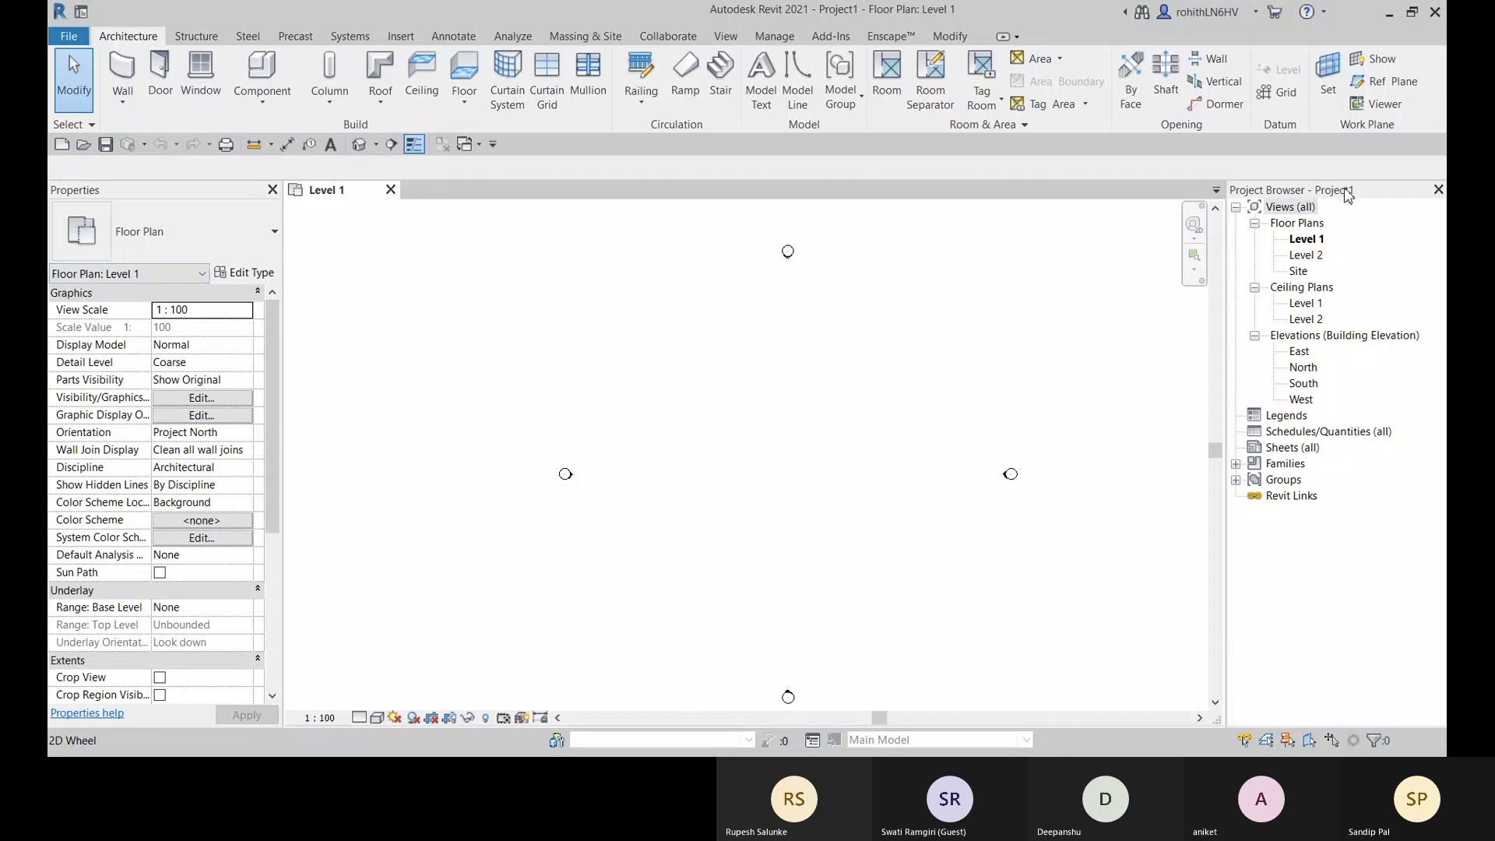
drag(1346, 195, 155, 591)
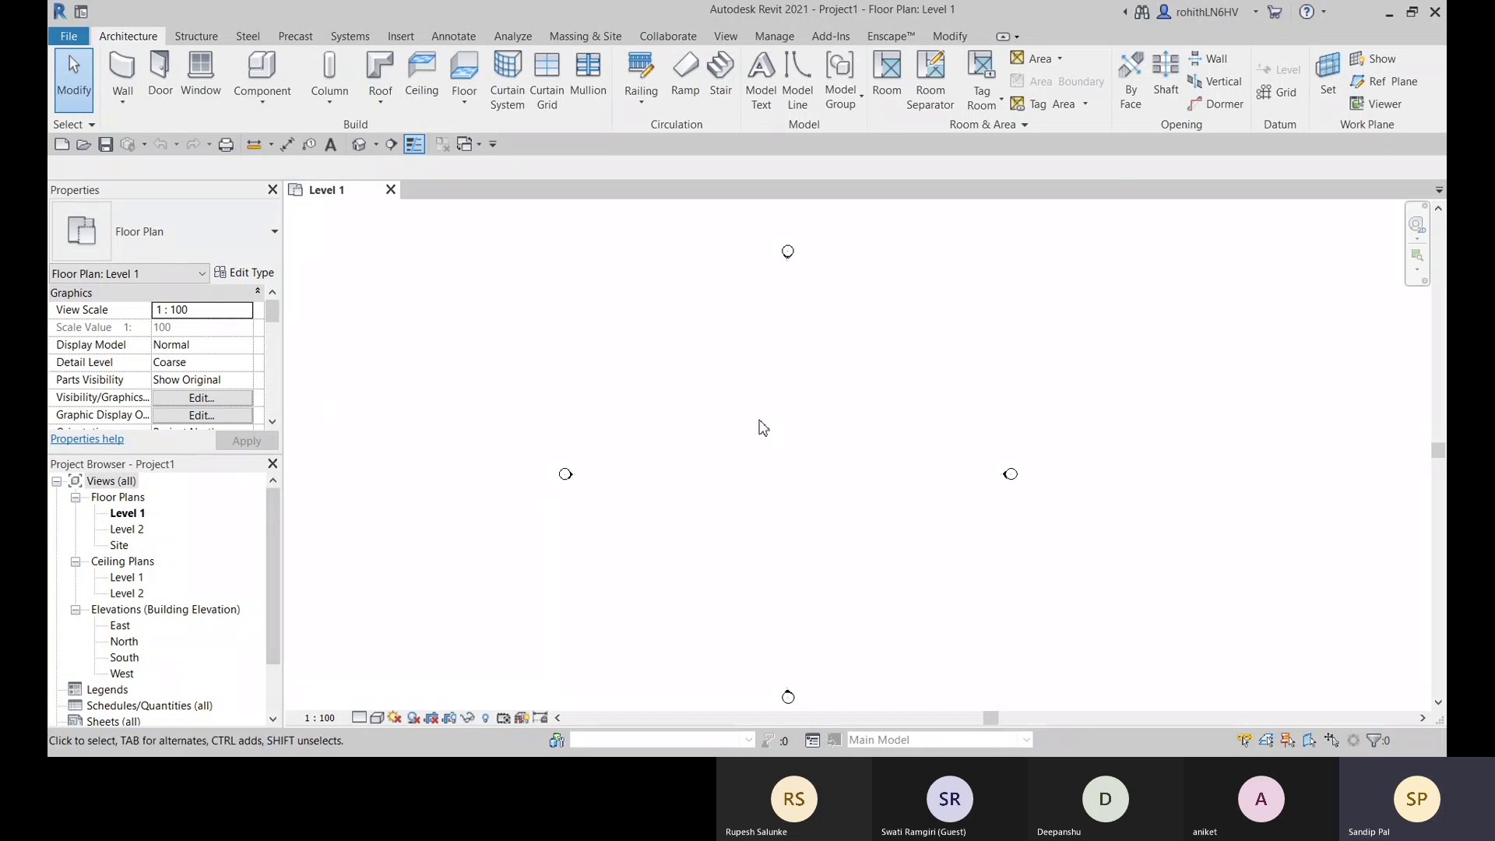
- Hide the Properties palette from the drawing area's context options and show it again
right_click(669, 341)
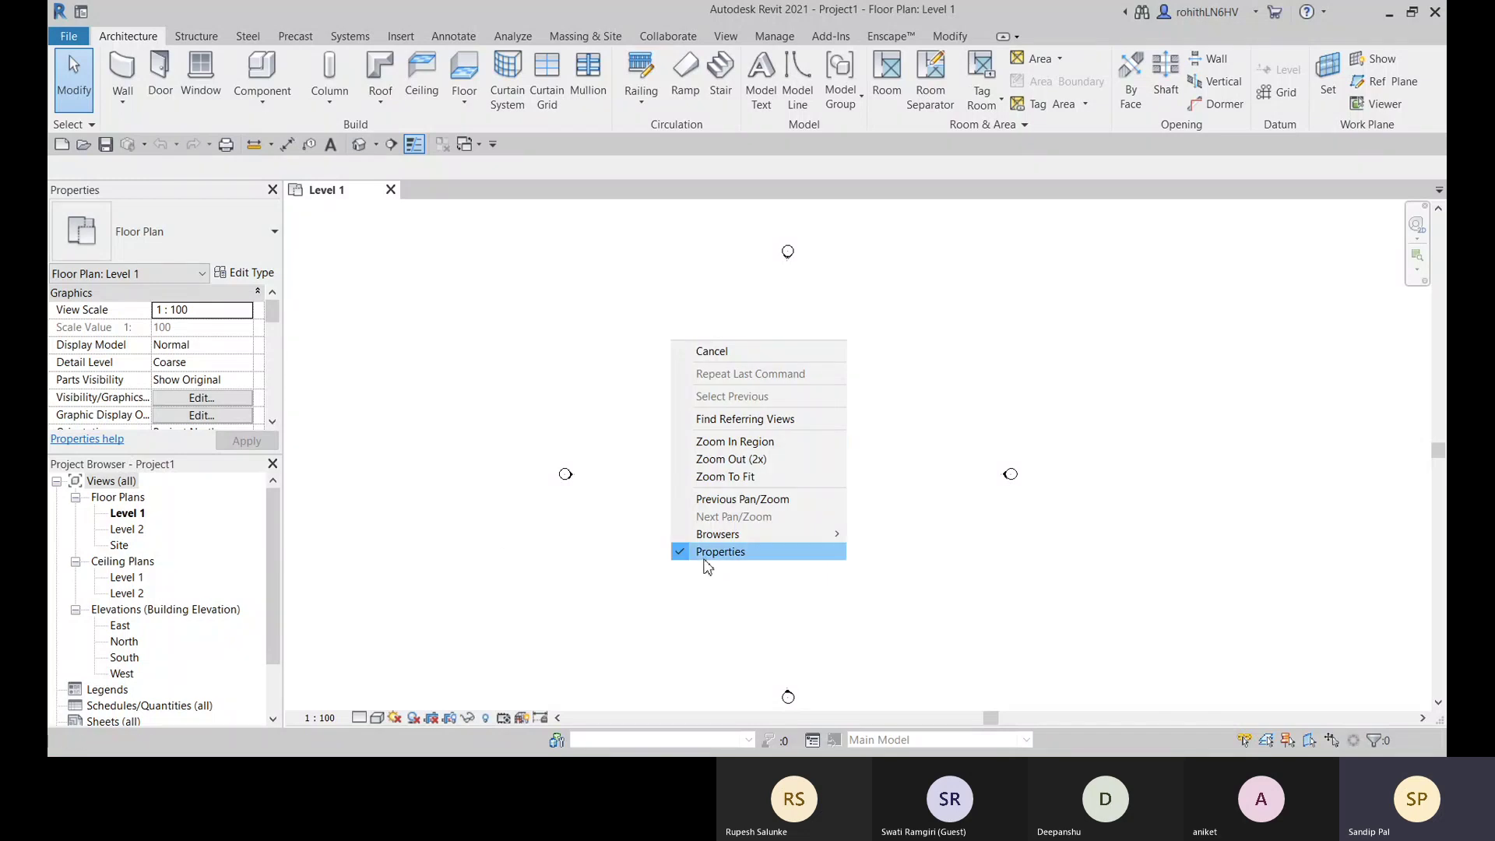
click(639, 336)
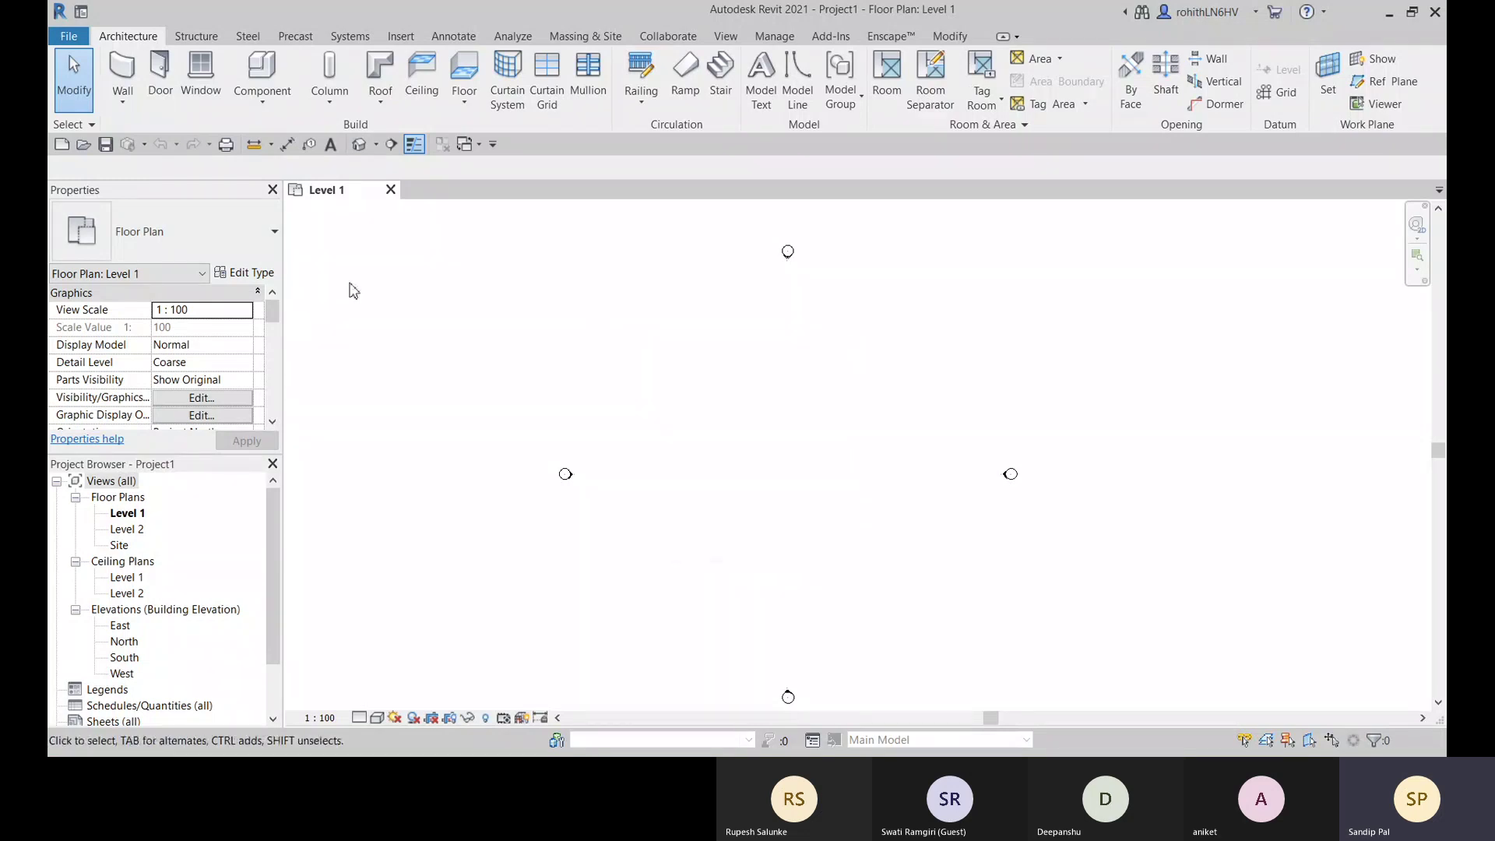
right_click(697, 375)
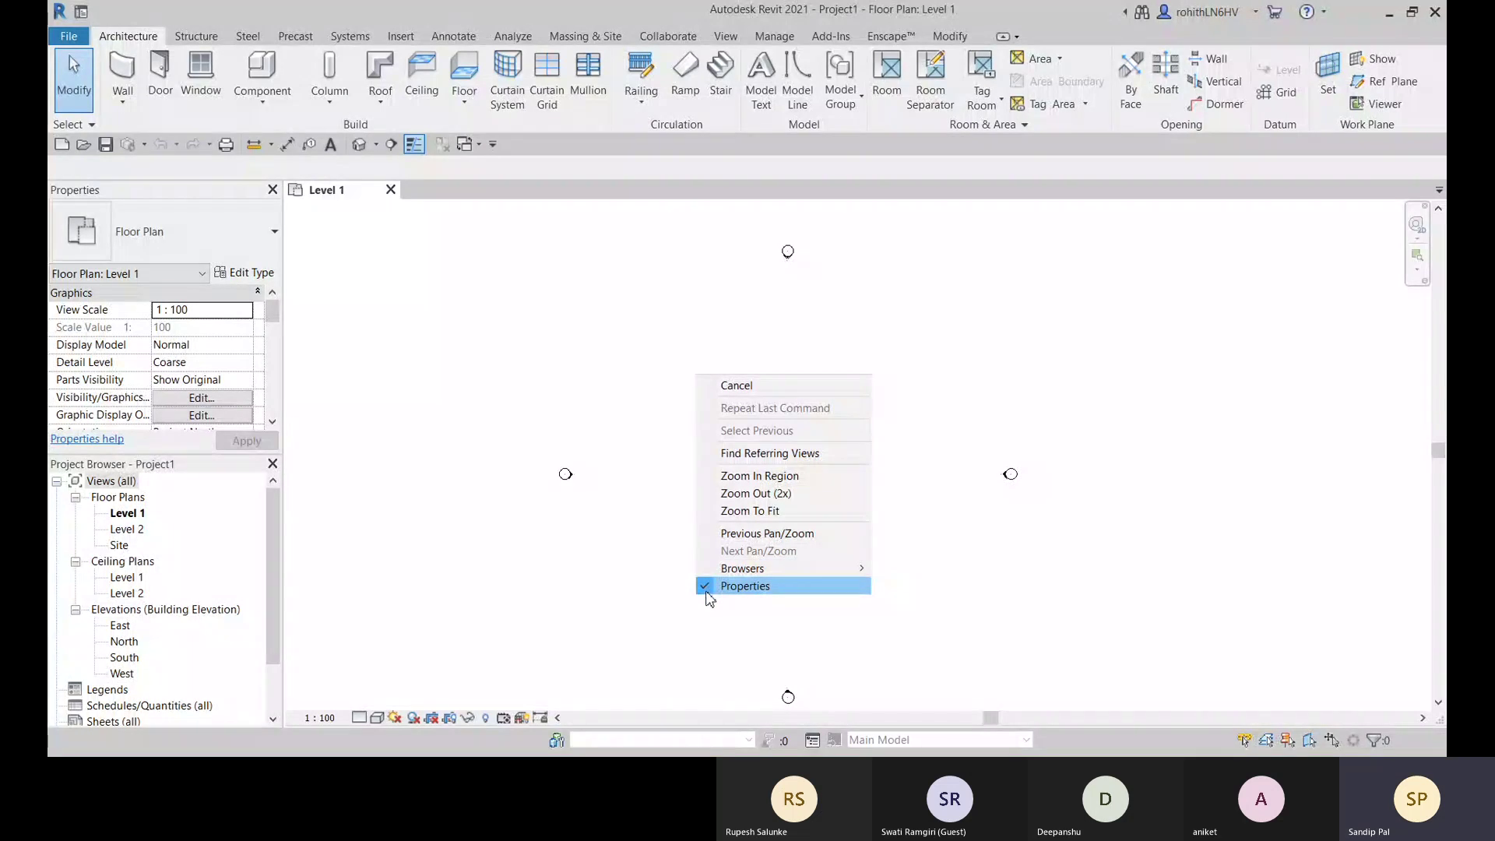
click(707, 590)
right_click(725, 381)
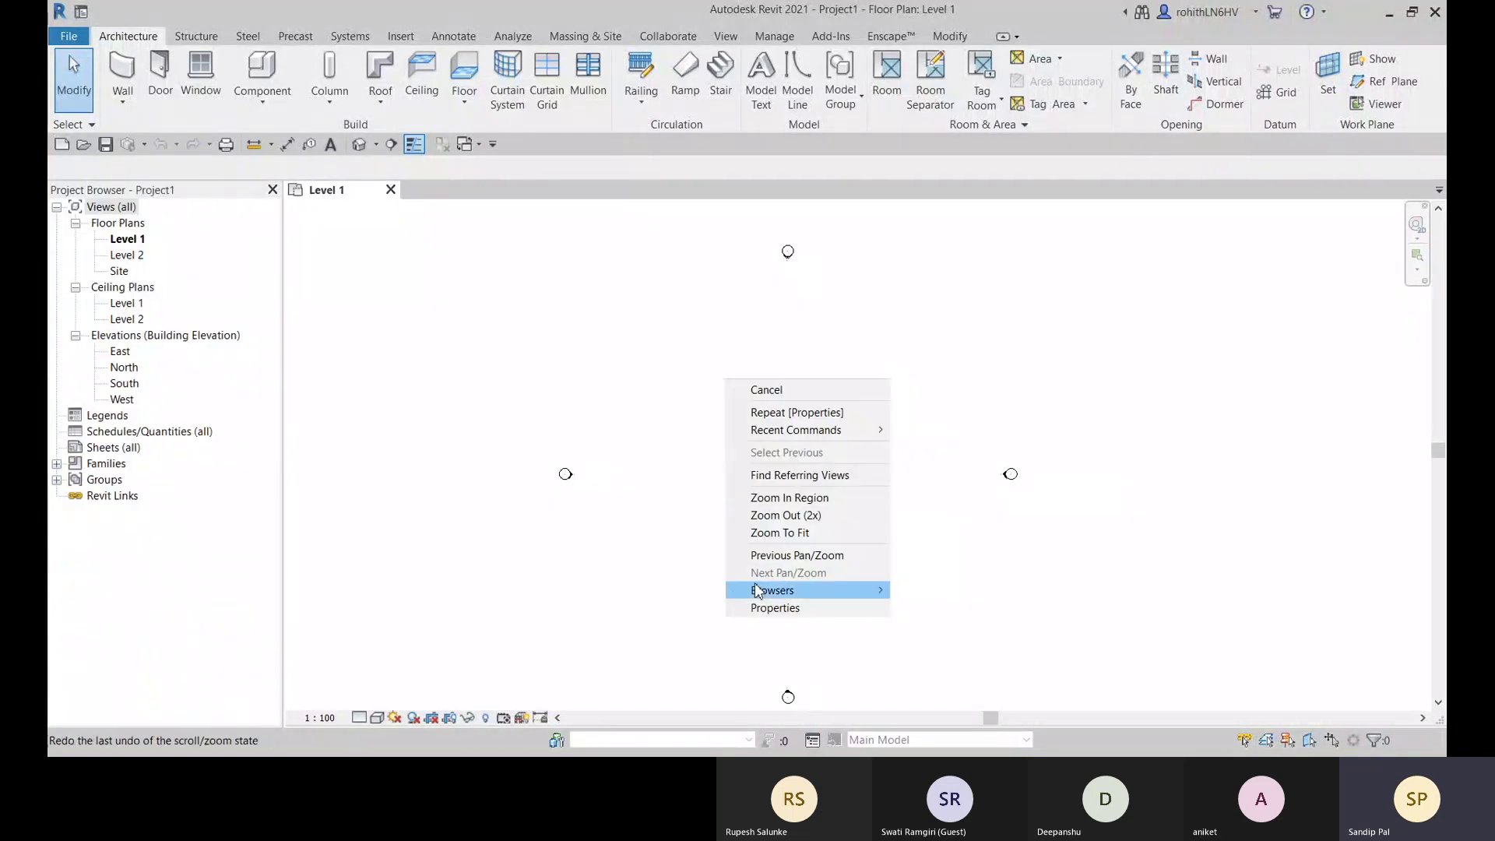
click(736, 611)
- Hide the Project Browser through the drawing area's Browsers options and restore it beneath Properties
right_click(713, 398)
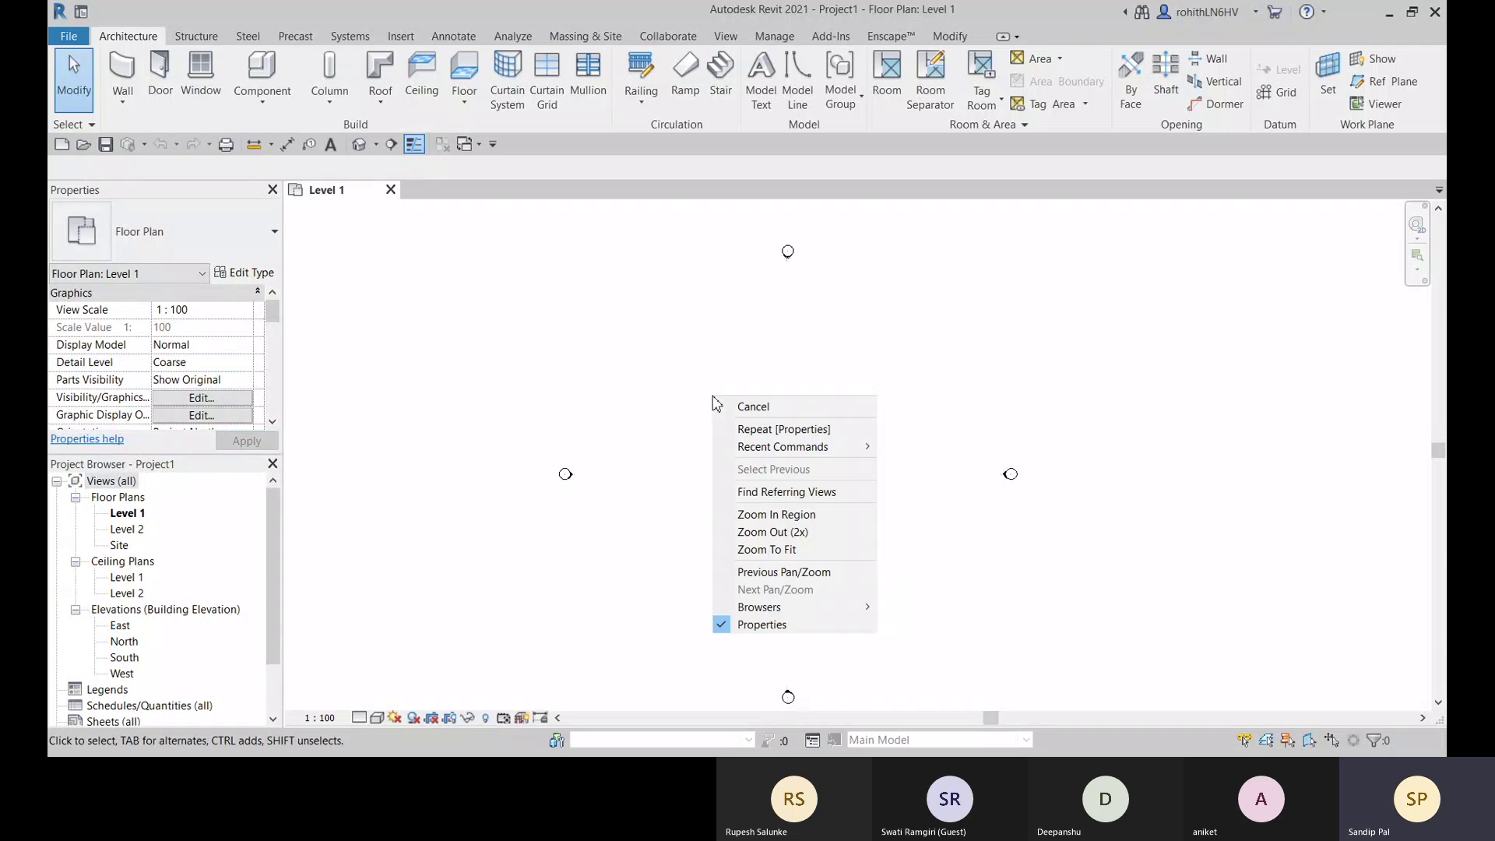
mouse_move(837, 607)
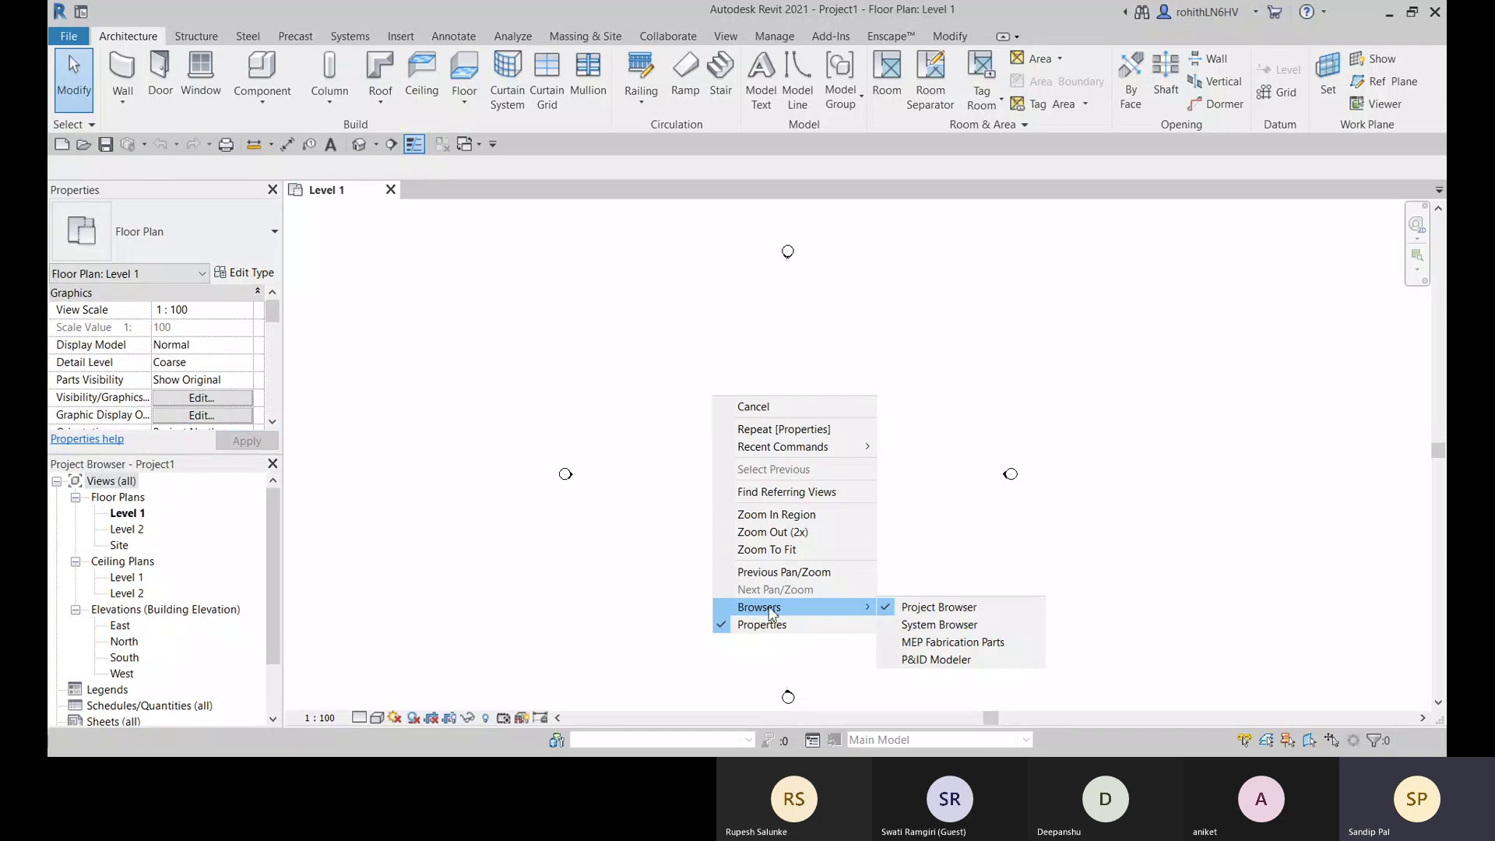
click(890, 614)
right_click(746, 400)
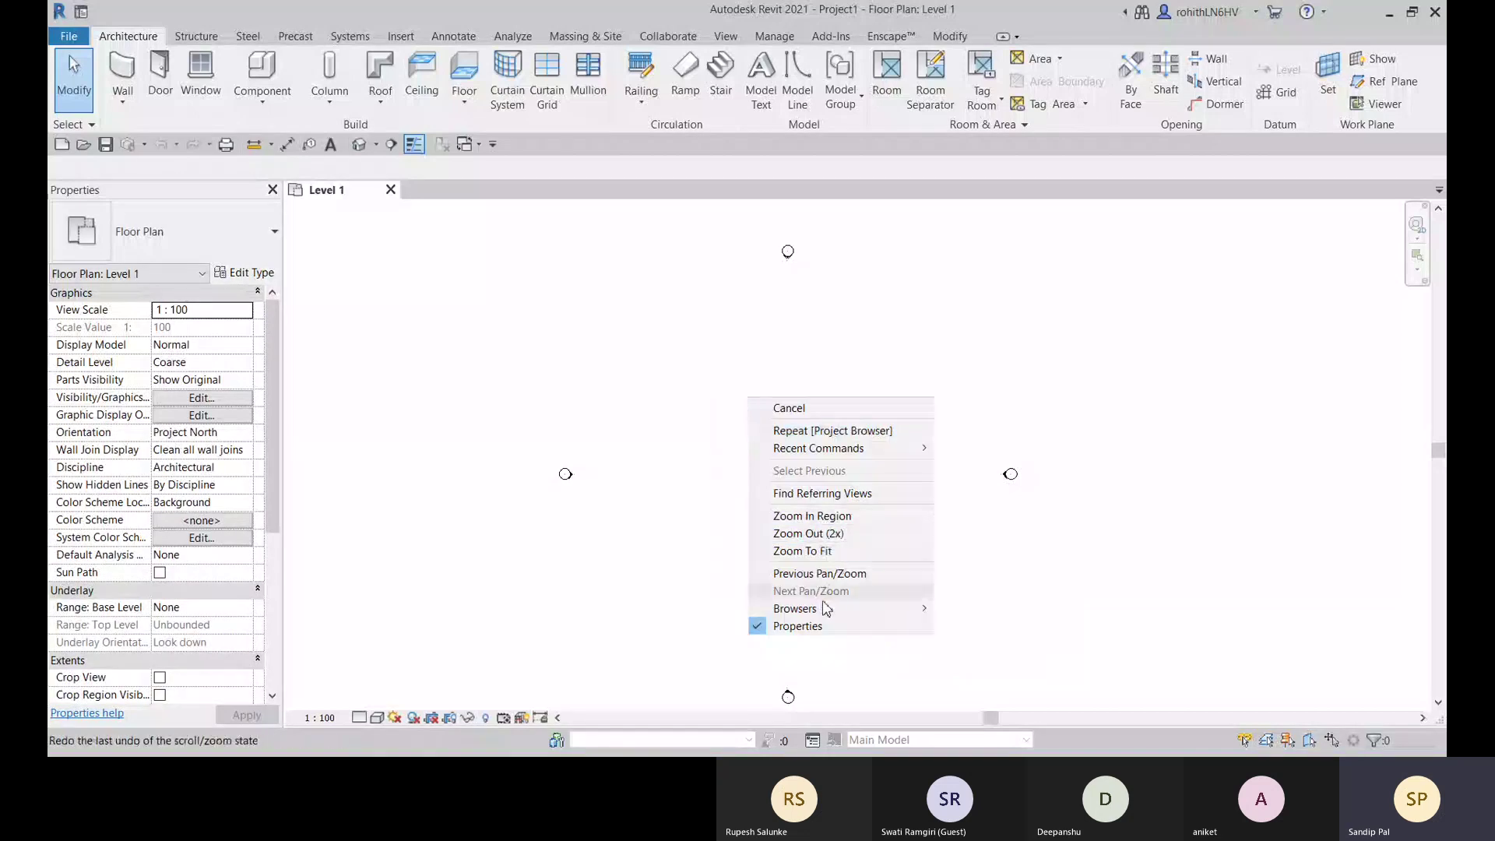
mouse_move(825, 608)
click(960, 614)
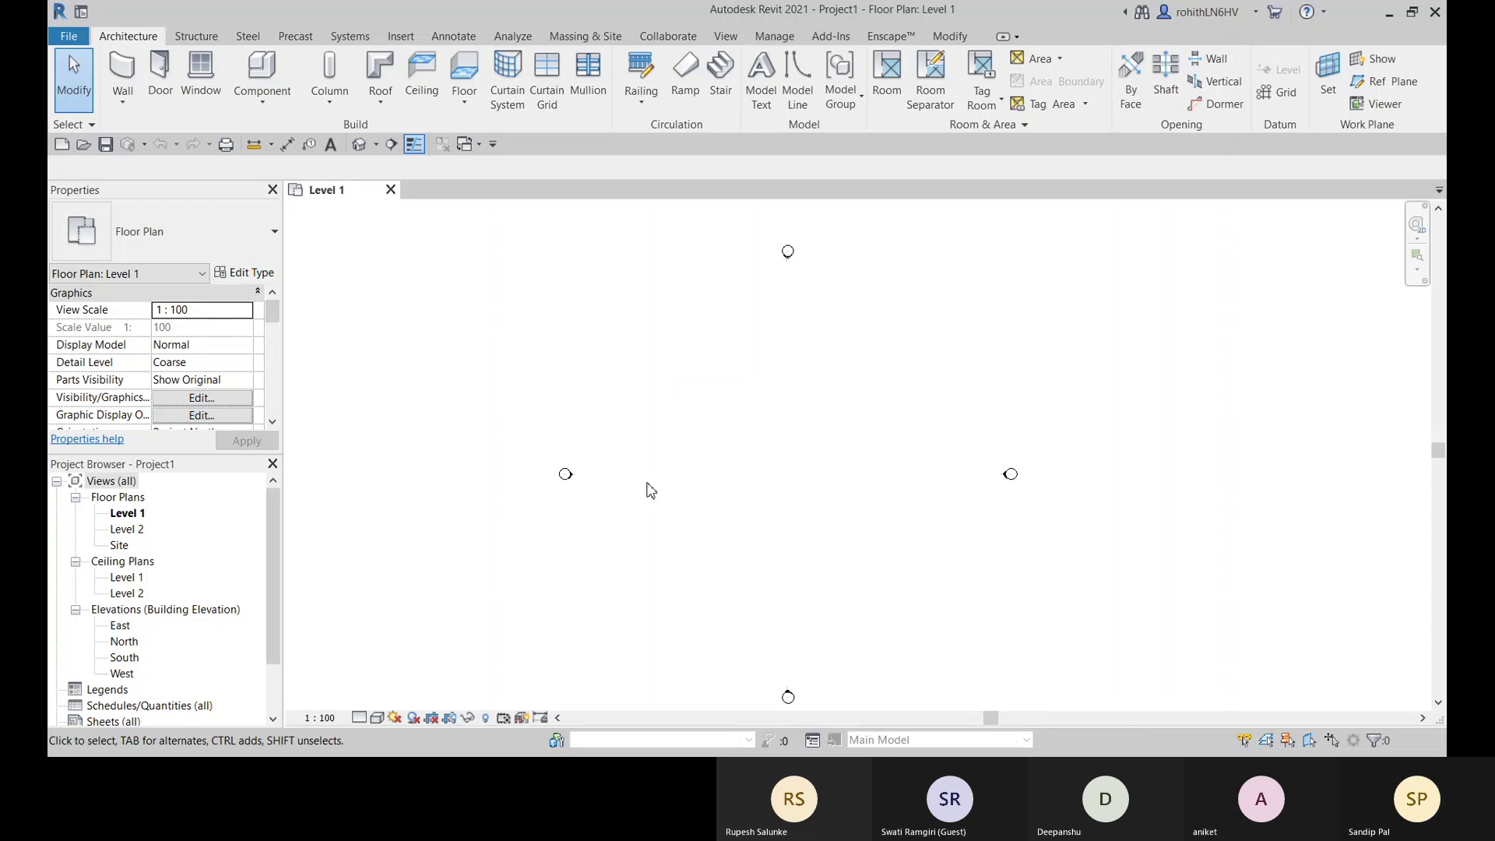
- Turn the Project Browser off and back on in the view's User Interface settings
middle_drag(659, 493, 664, 498)
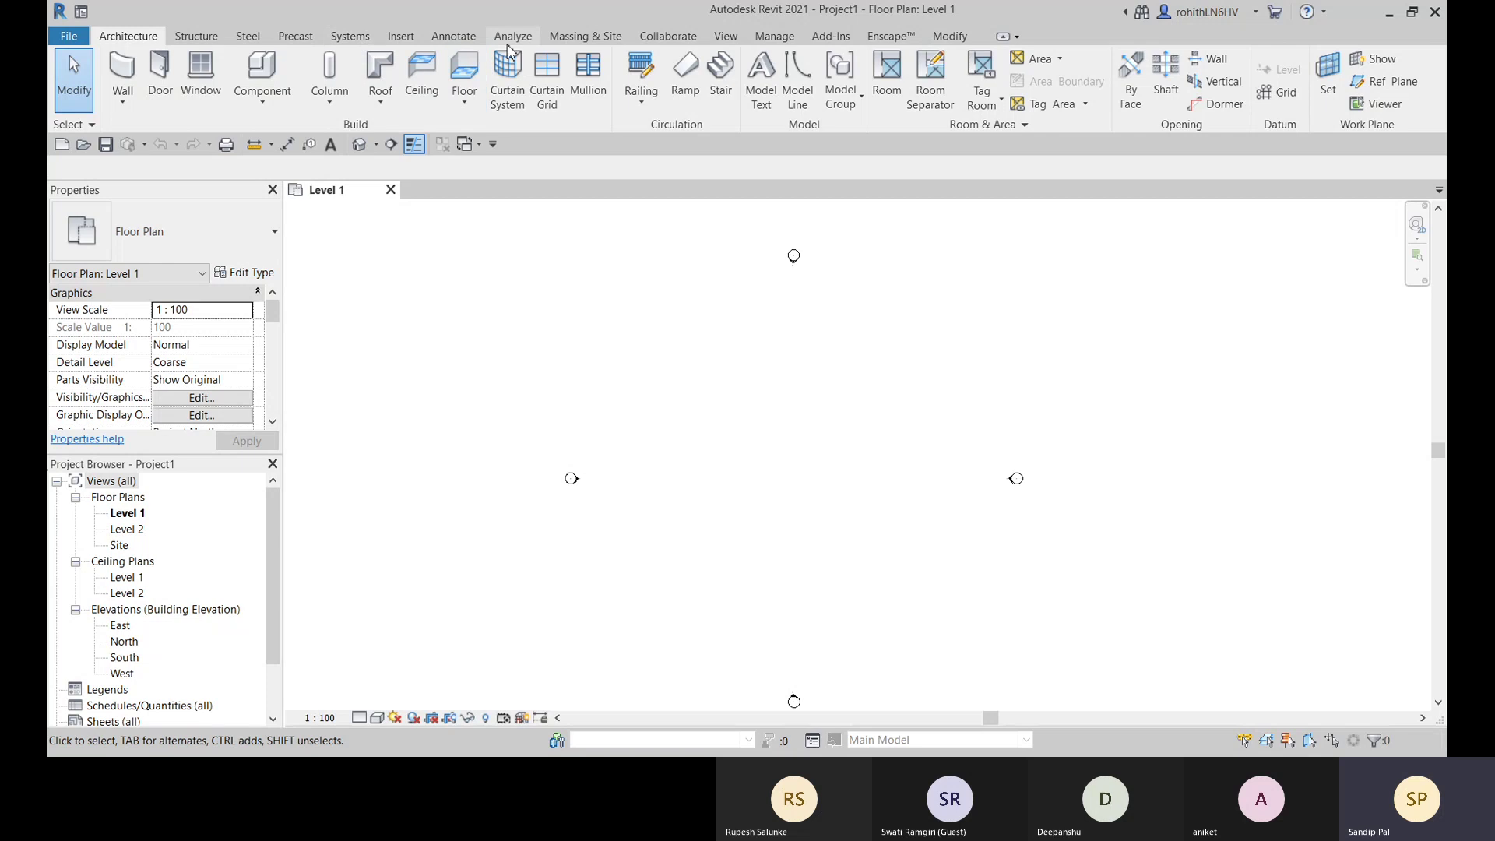
click(724, 40)
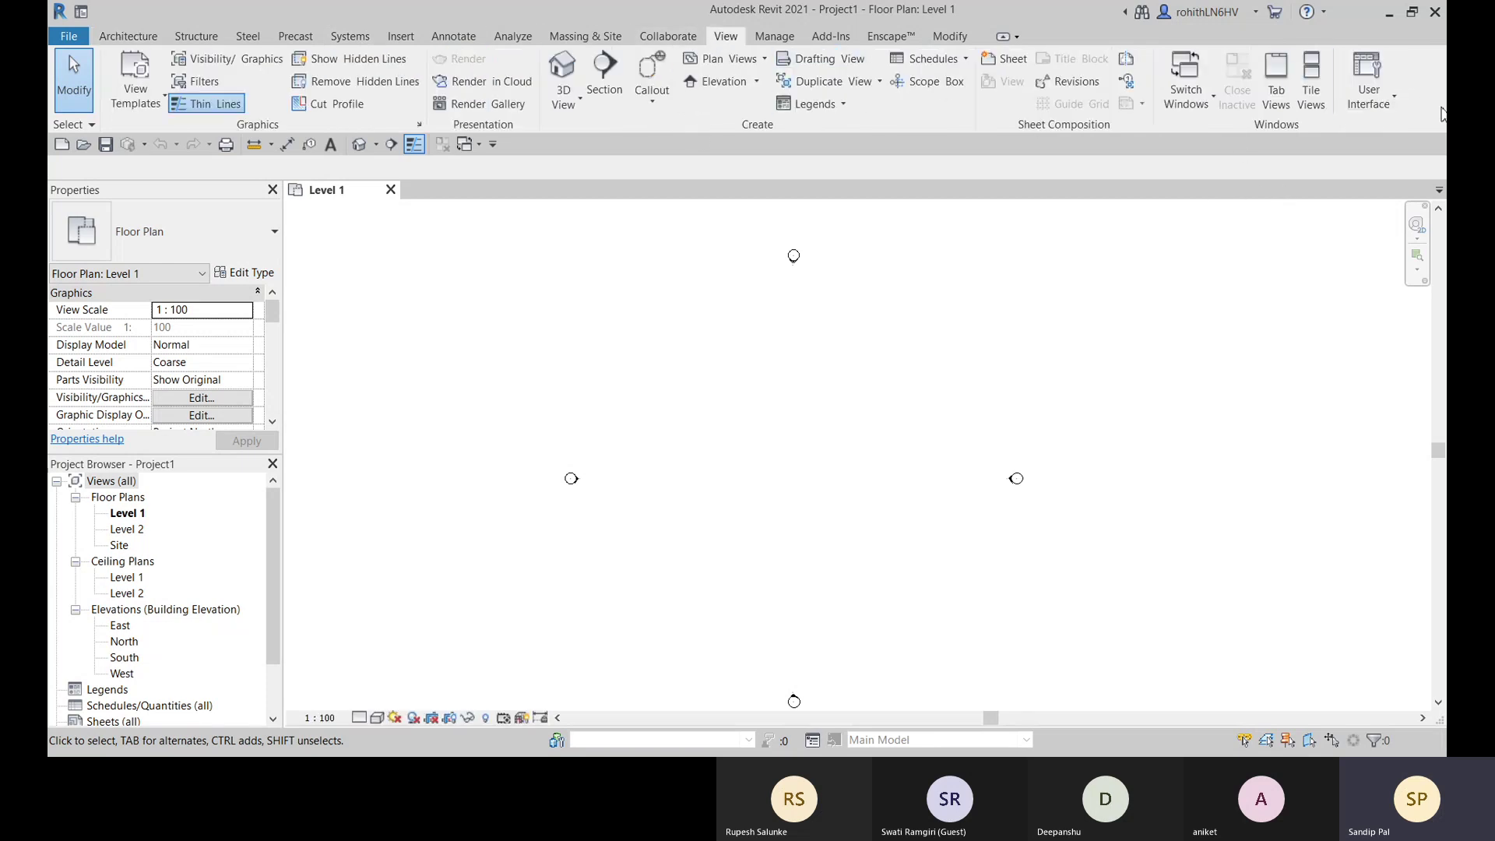
click(1381, 106)
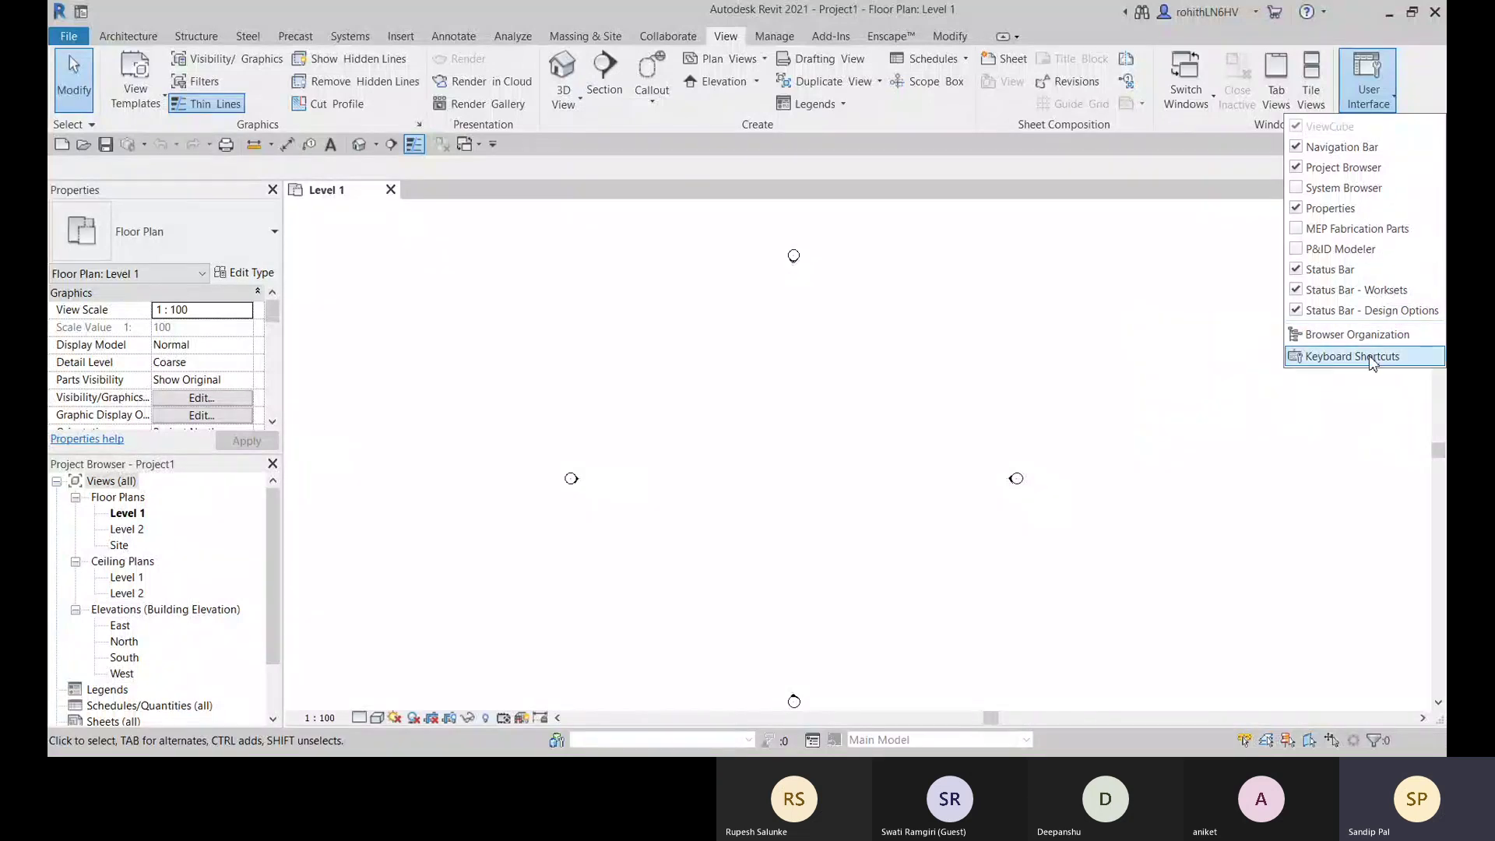
click(1298, 168)
click(1369, 87)
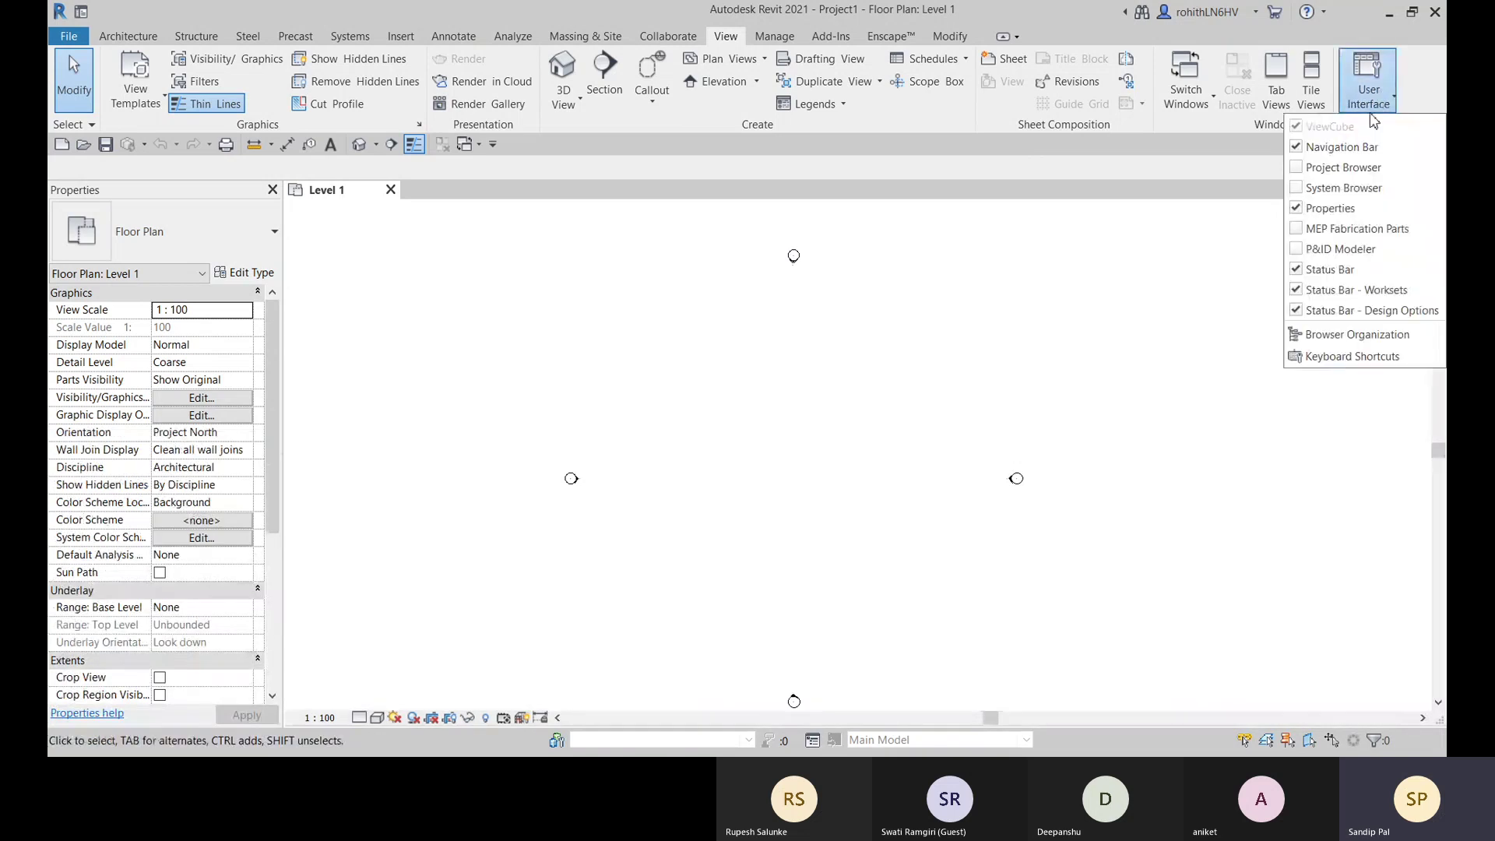
click(1299, 168)
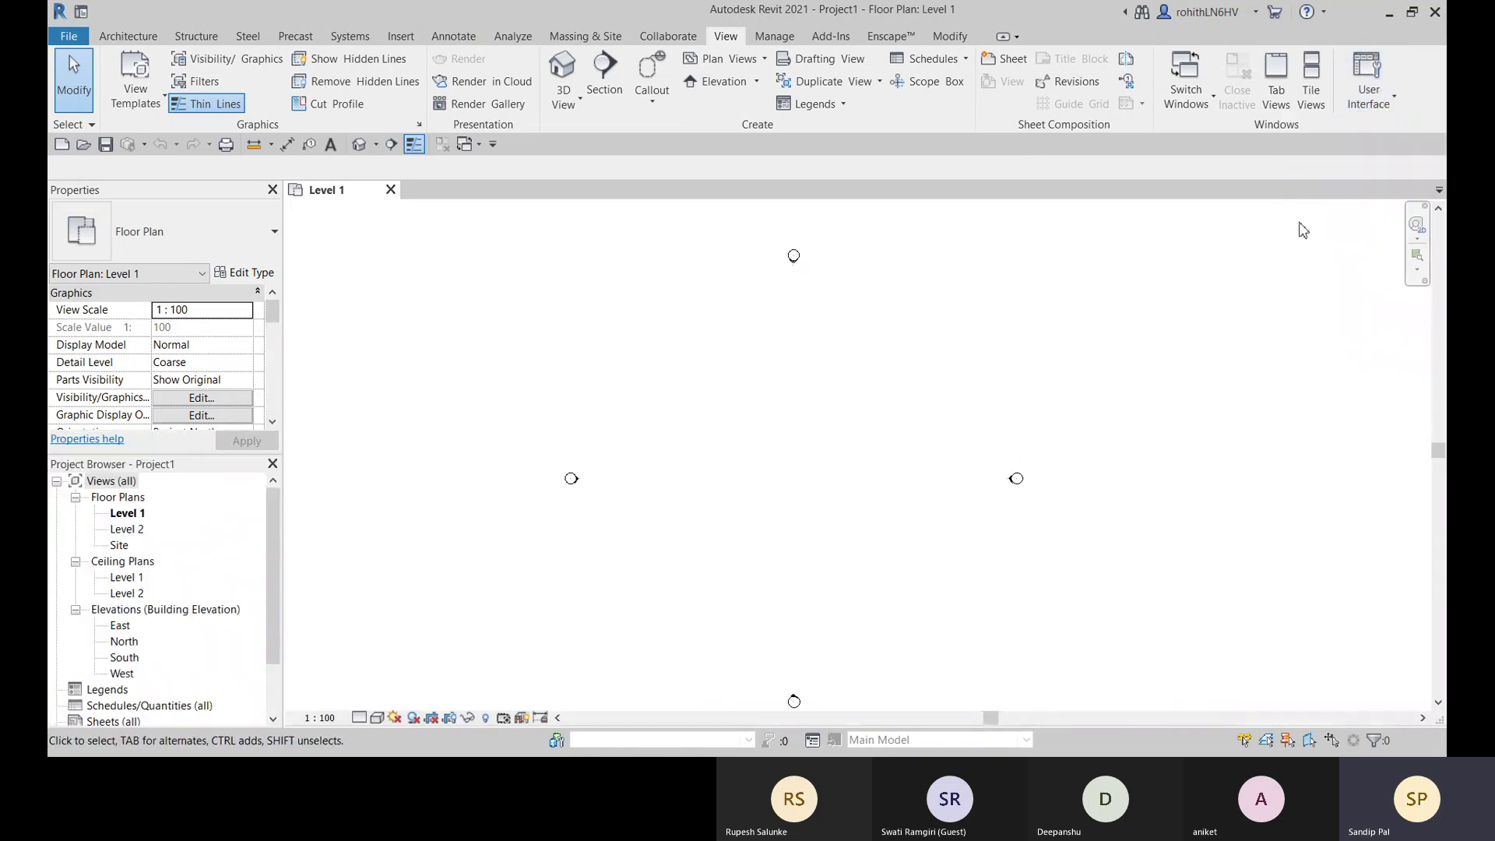
- Examine the Browser Organization schemes for views and sheets, close them without changes, and review the User Interface options
click(1383, 106)
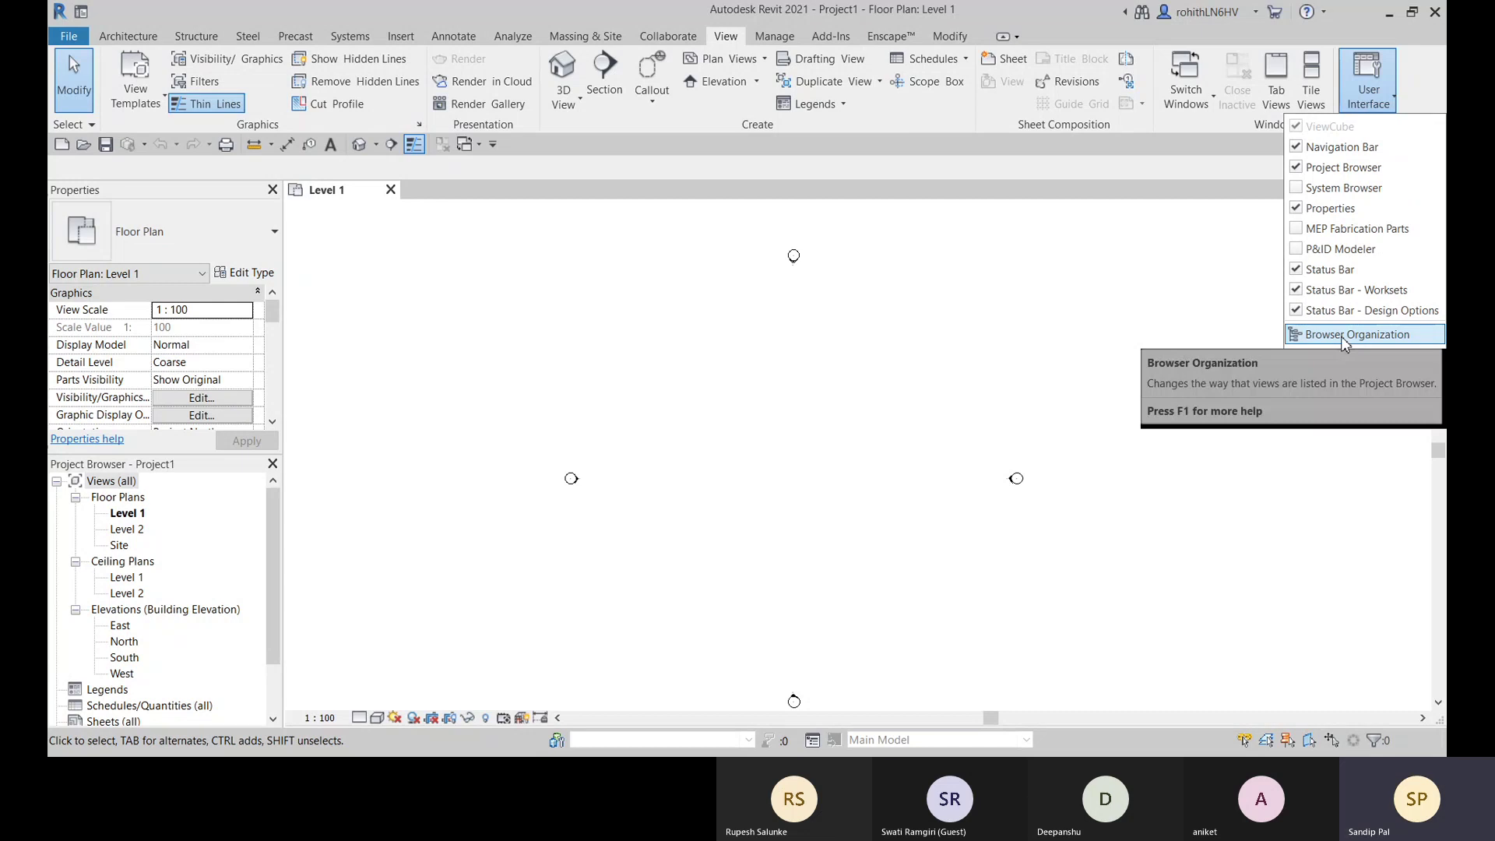
click(1385, 333)
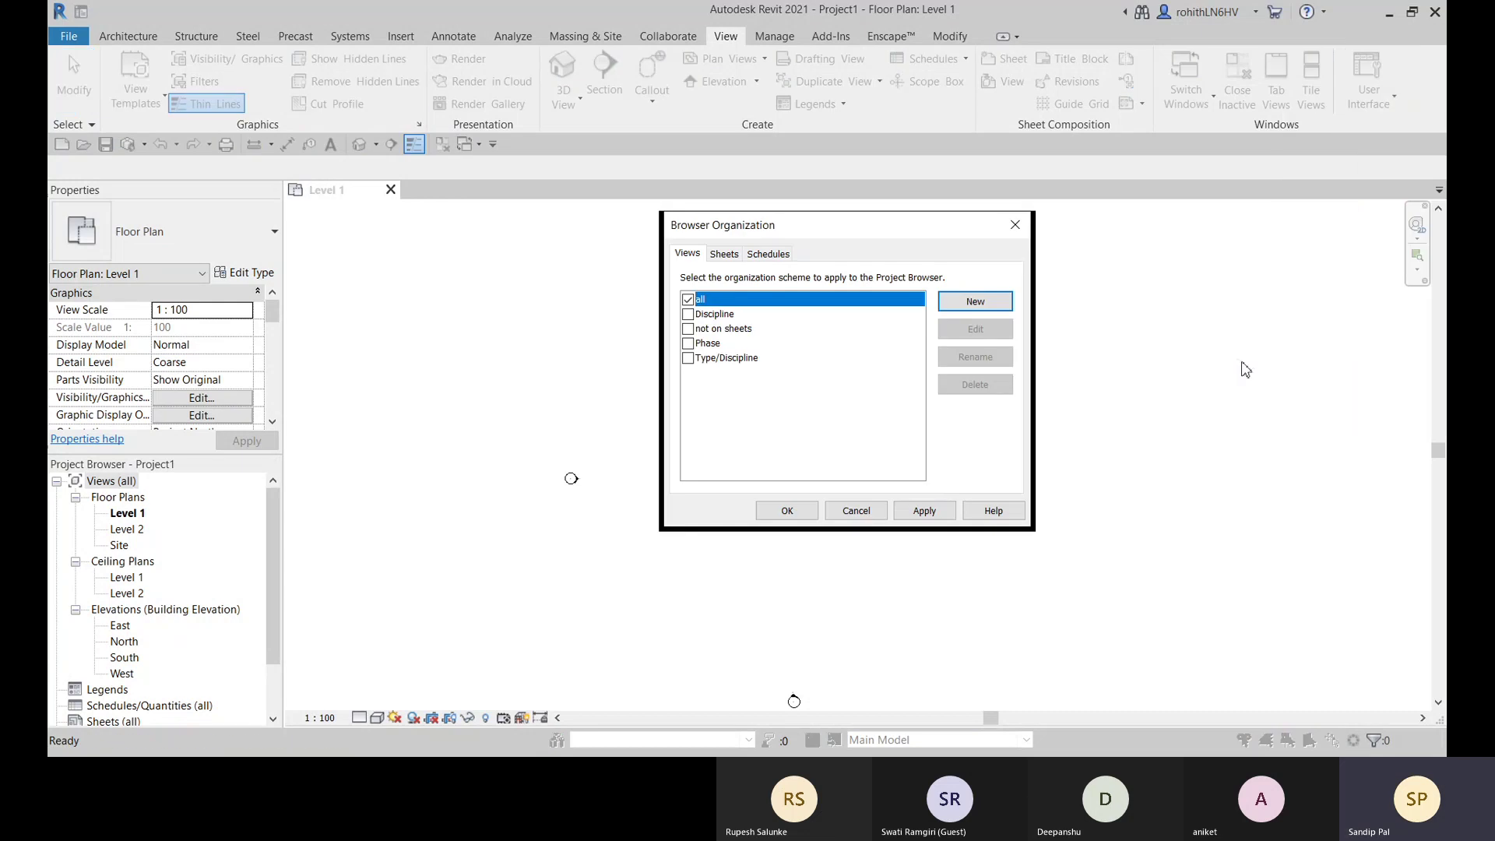
click(724, 254)
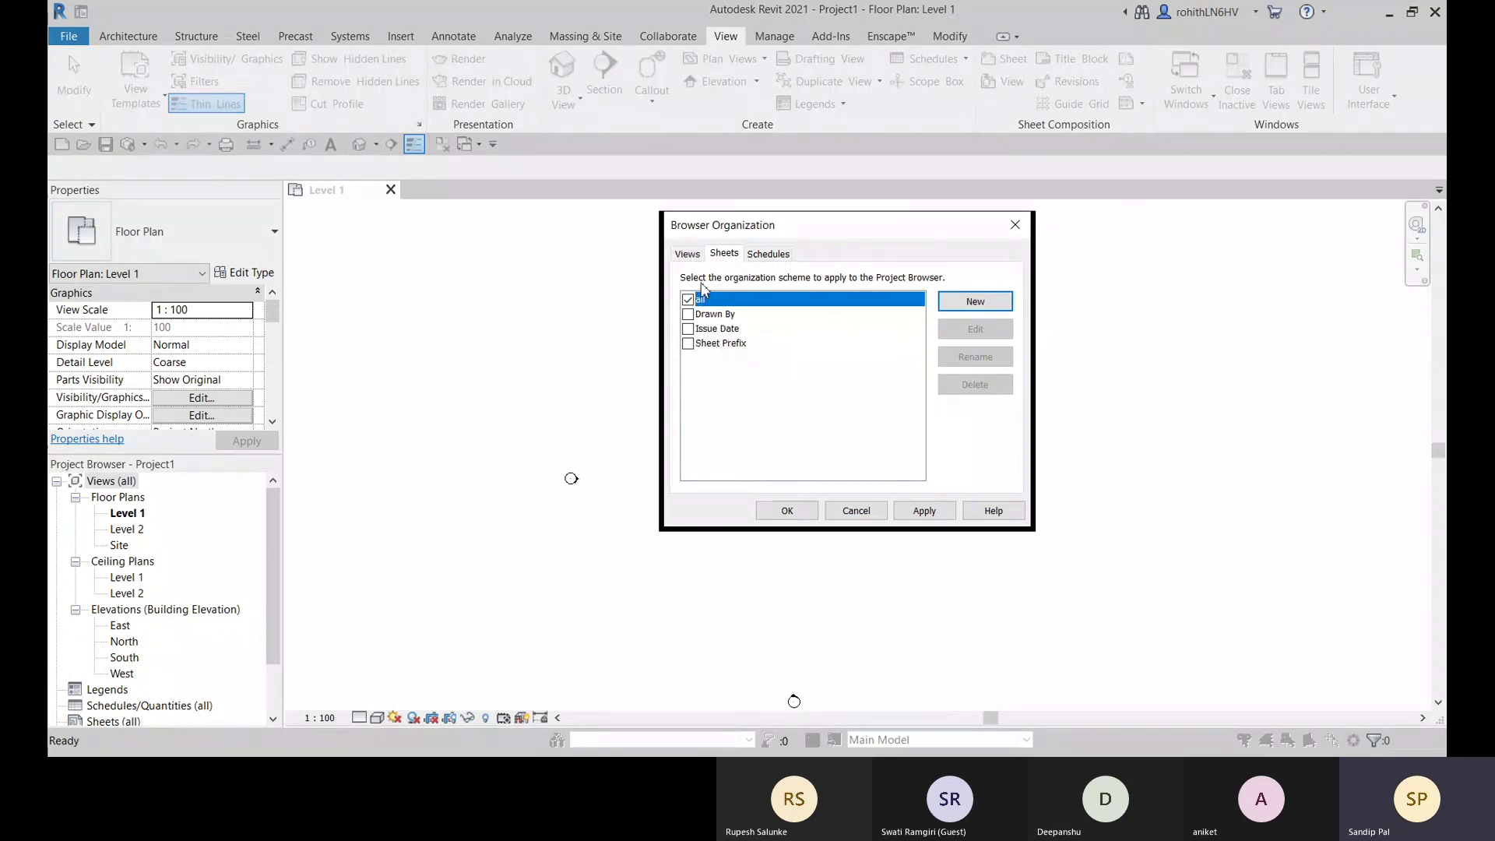
click(1015, 225)
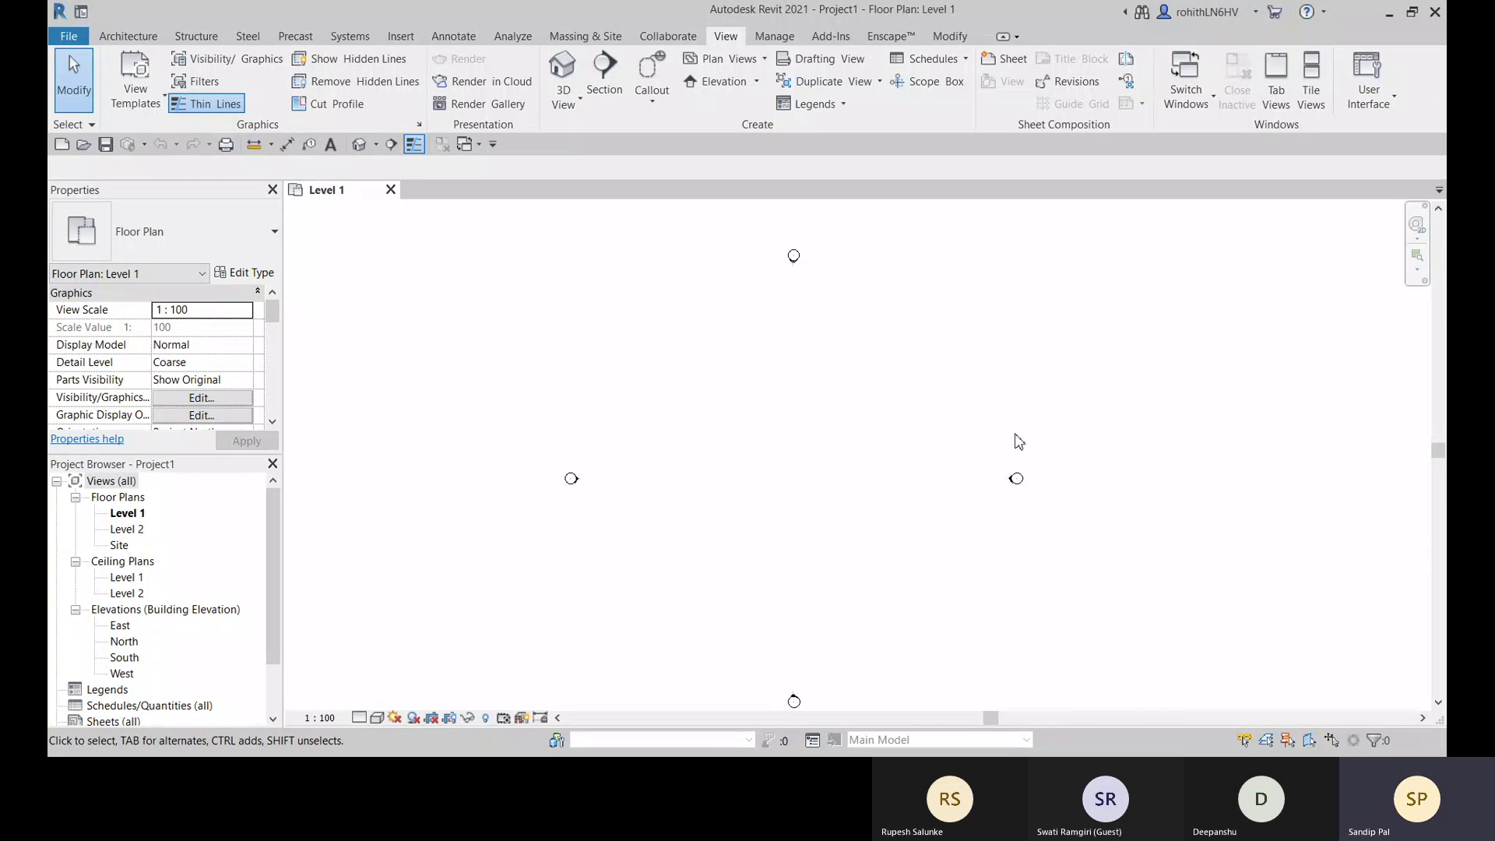
click(1387, 111)
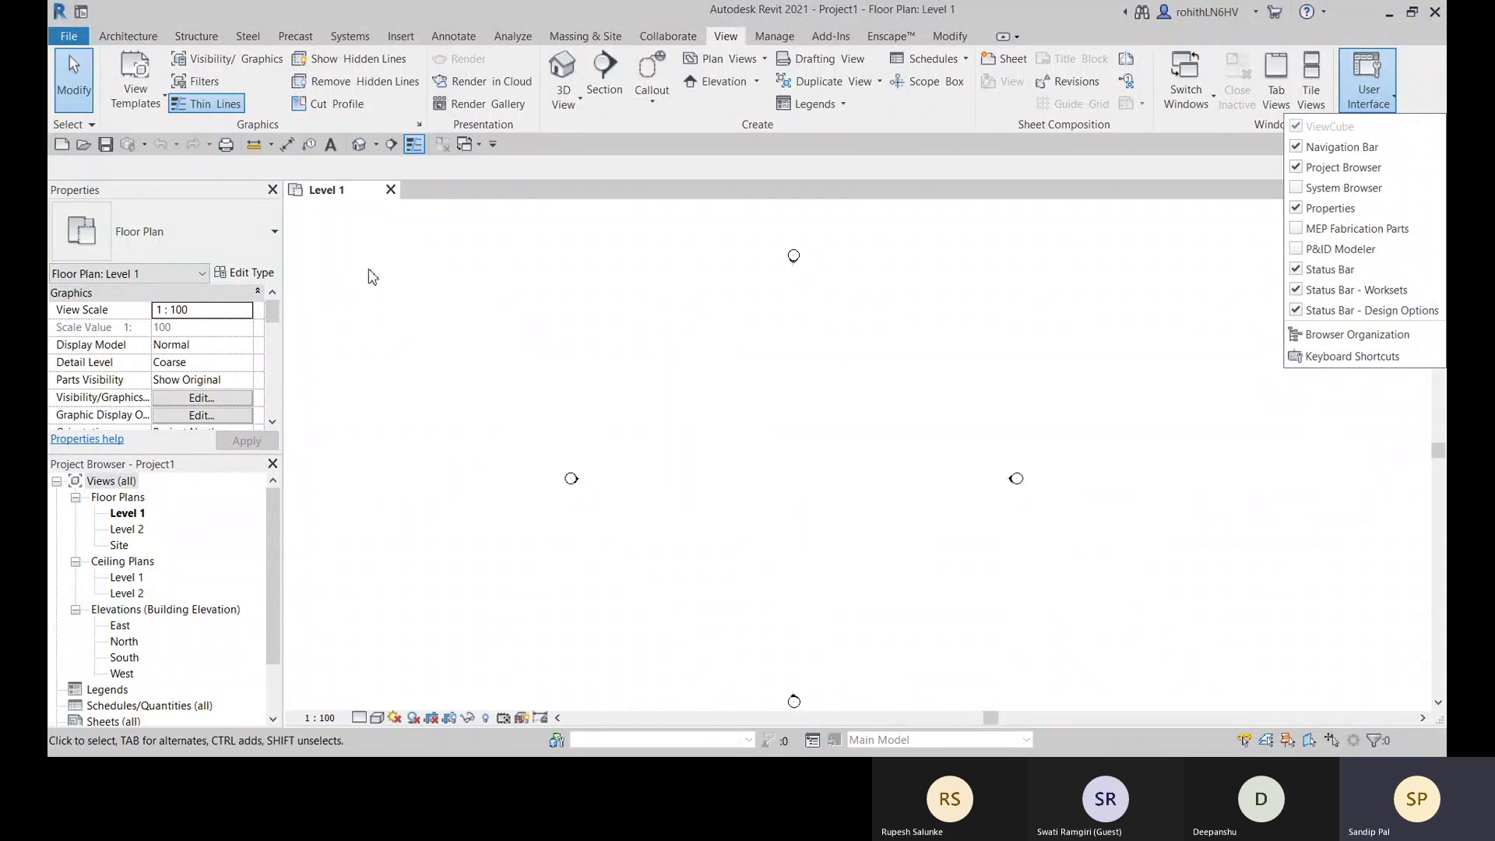
click(404, 265)
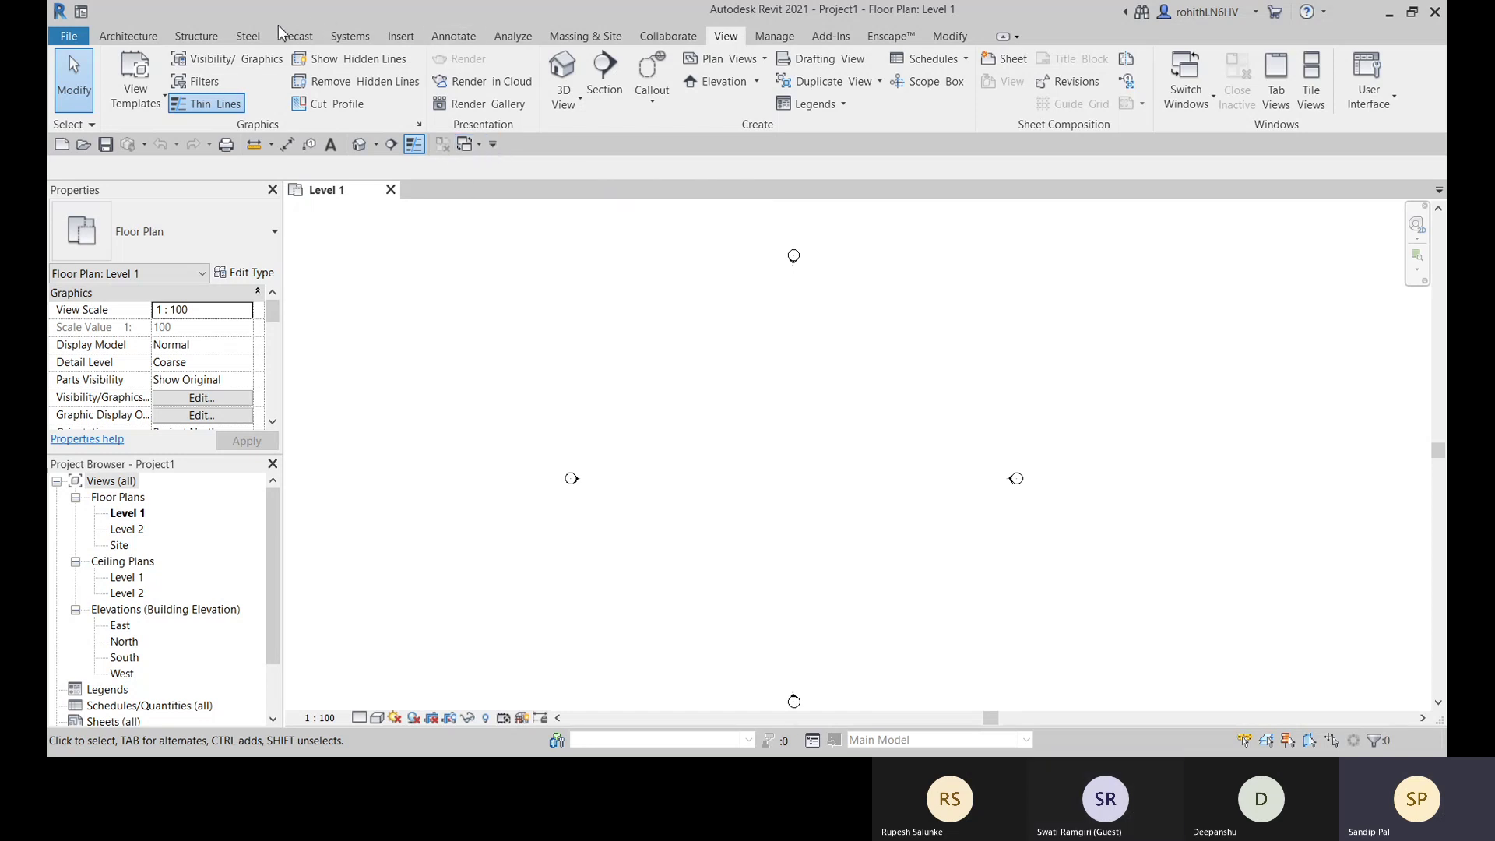
- Show the Quick Access Toolbar above the ribbon, and return it below the ribbon
click(494, 145)
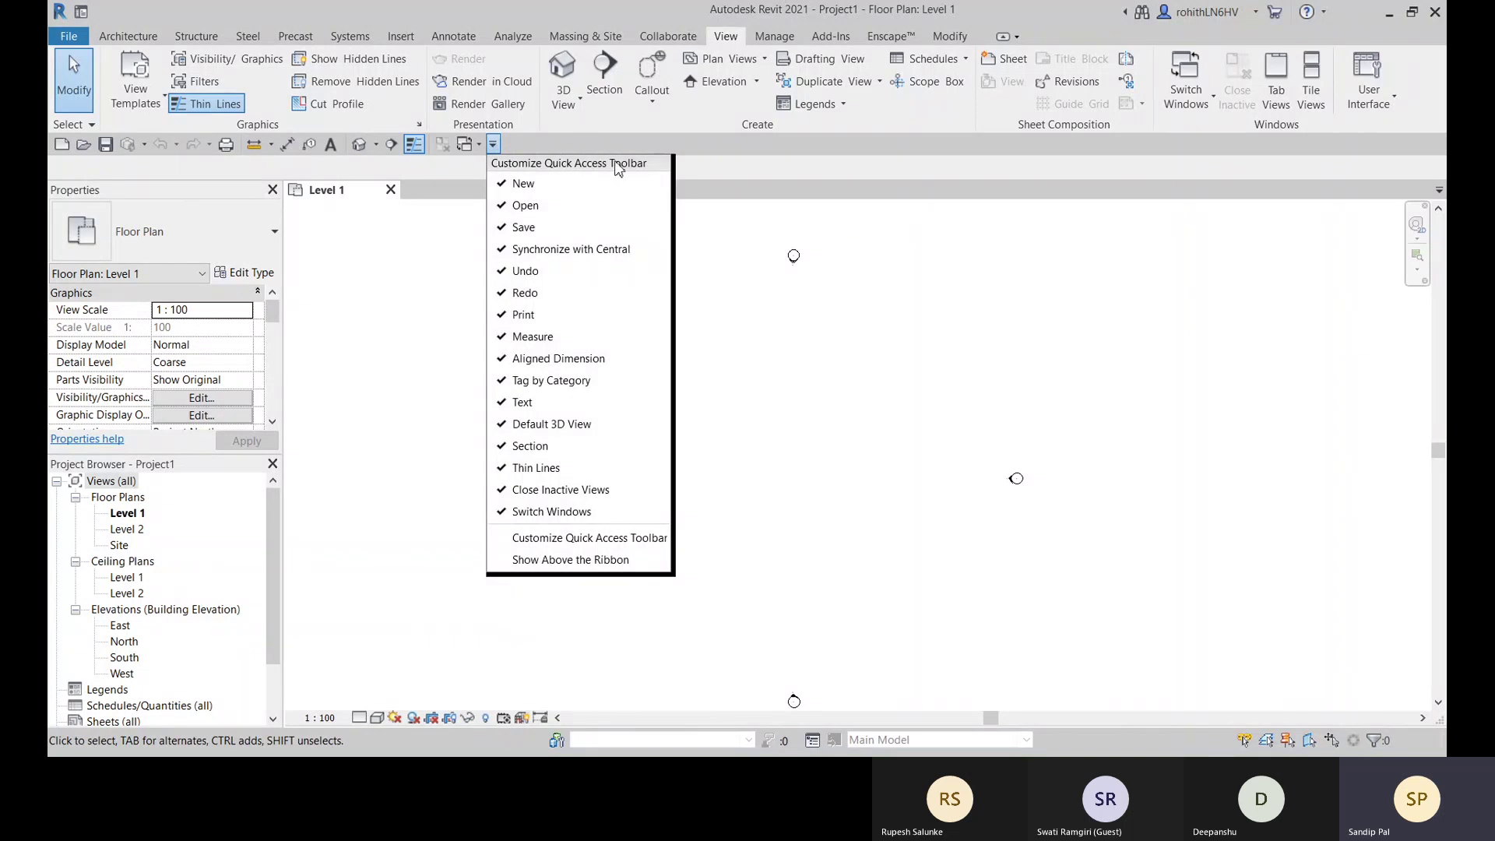
click(538, 565)
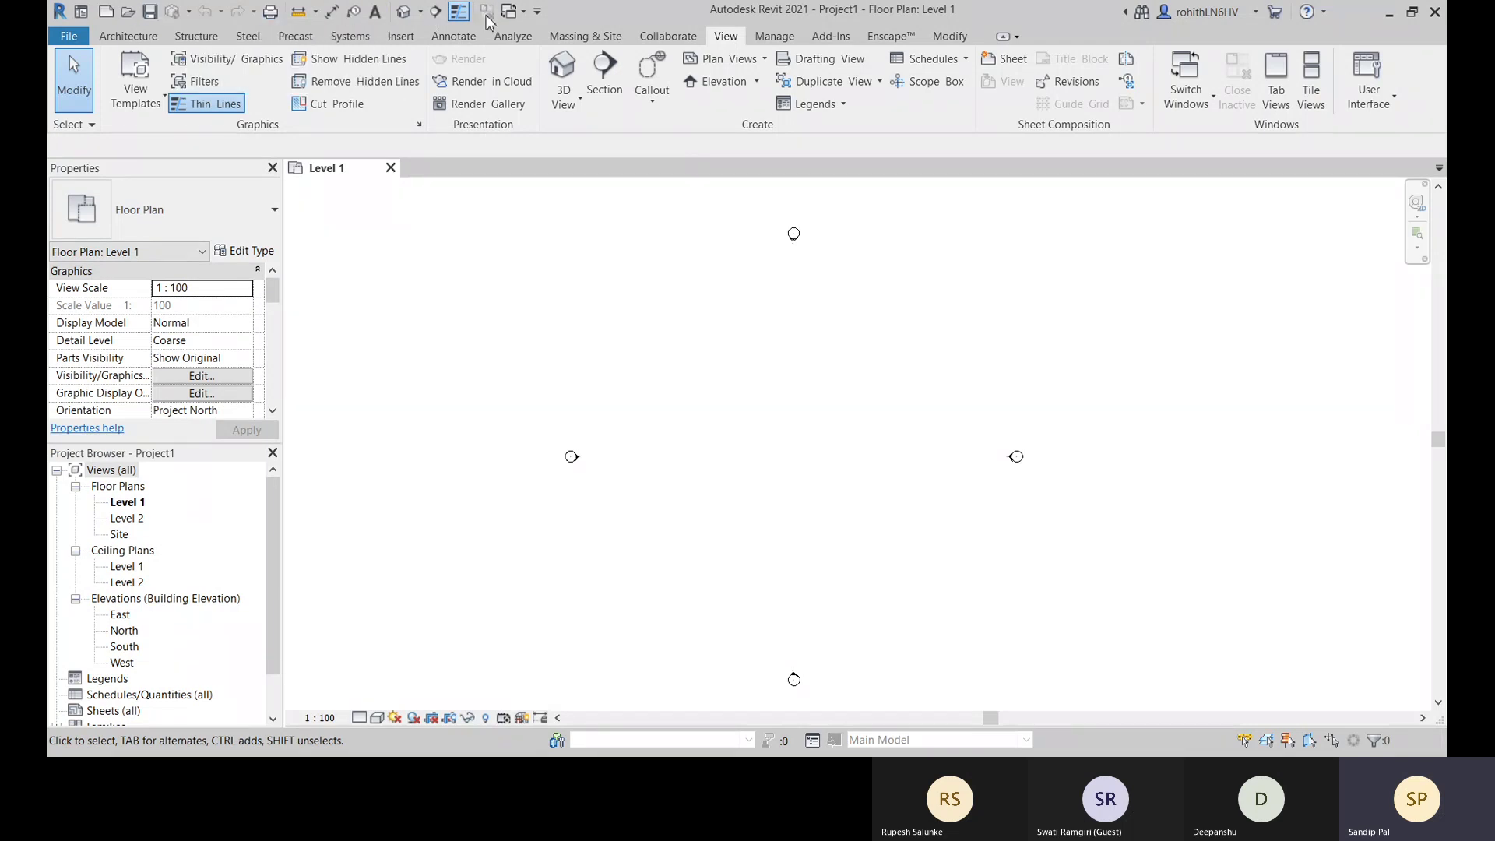
click(538, 13)
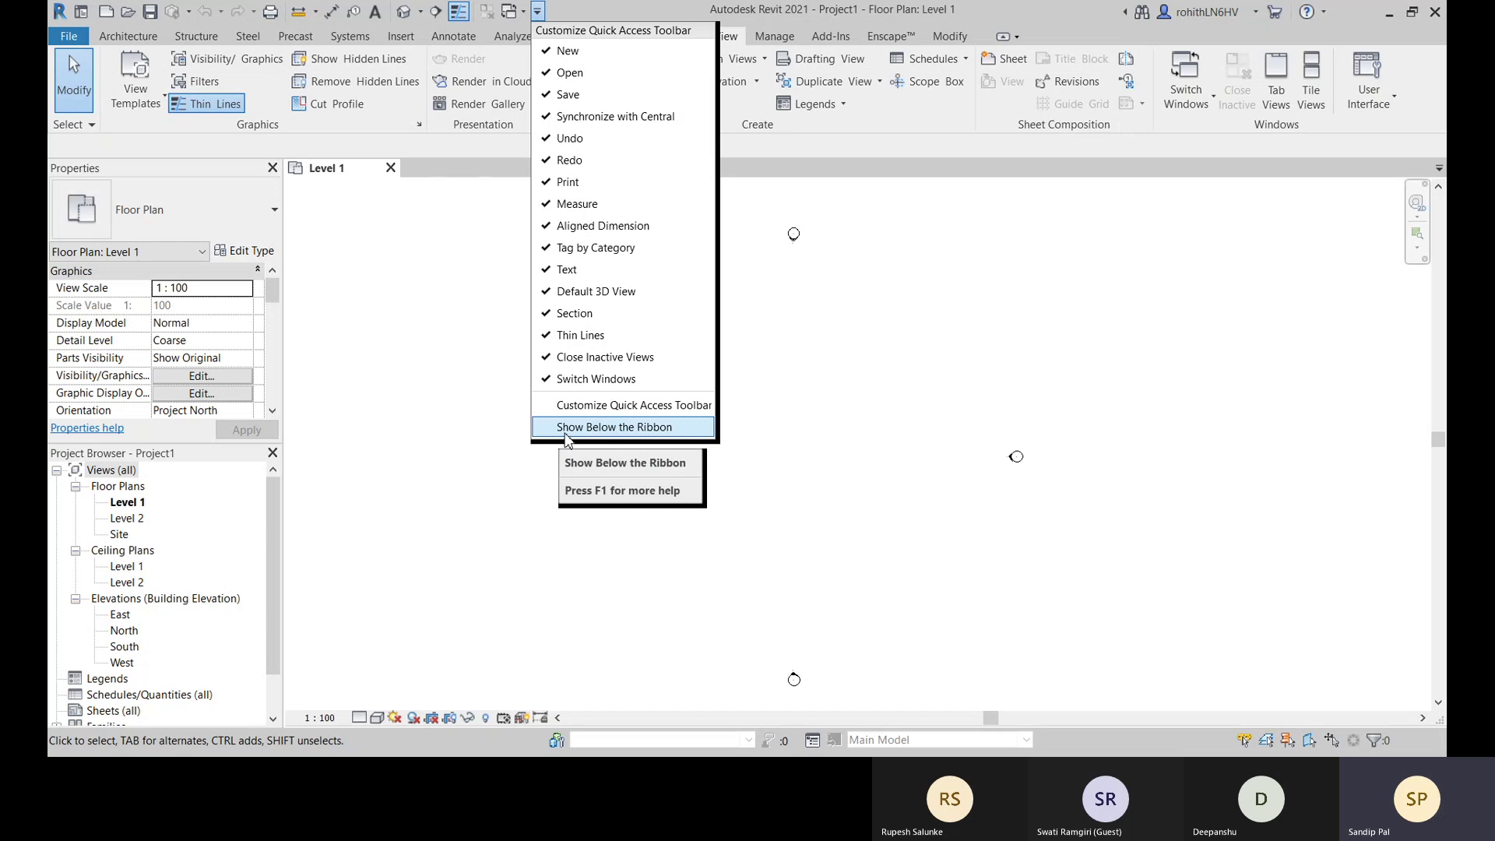
click(565, 428)
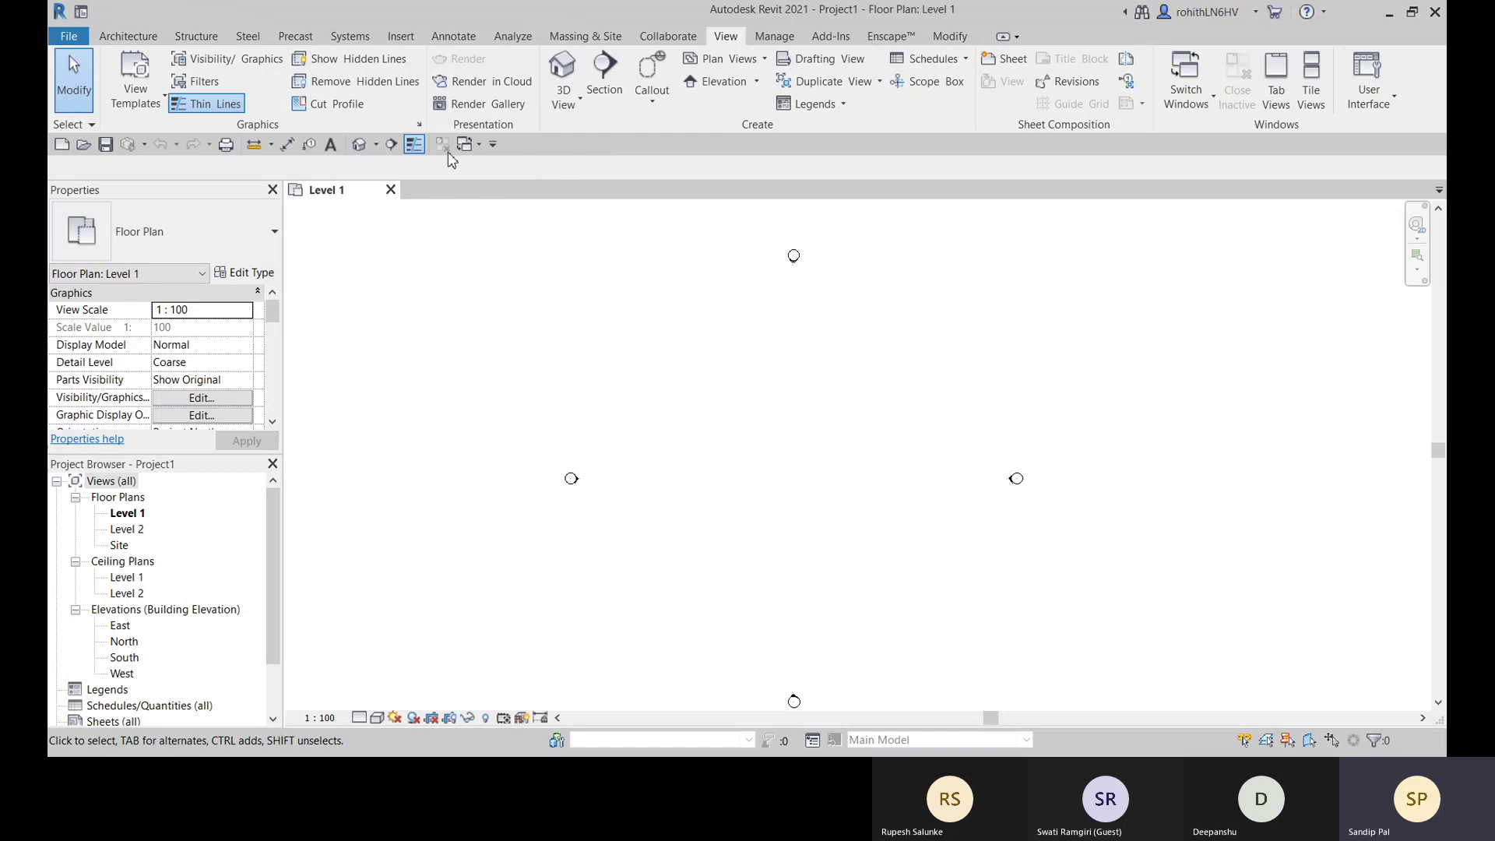
- Open the default 3D view, listed under 3D Views in the Project Browser, and orient it to the top-front-left corner
click(359, 144)
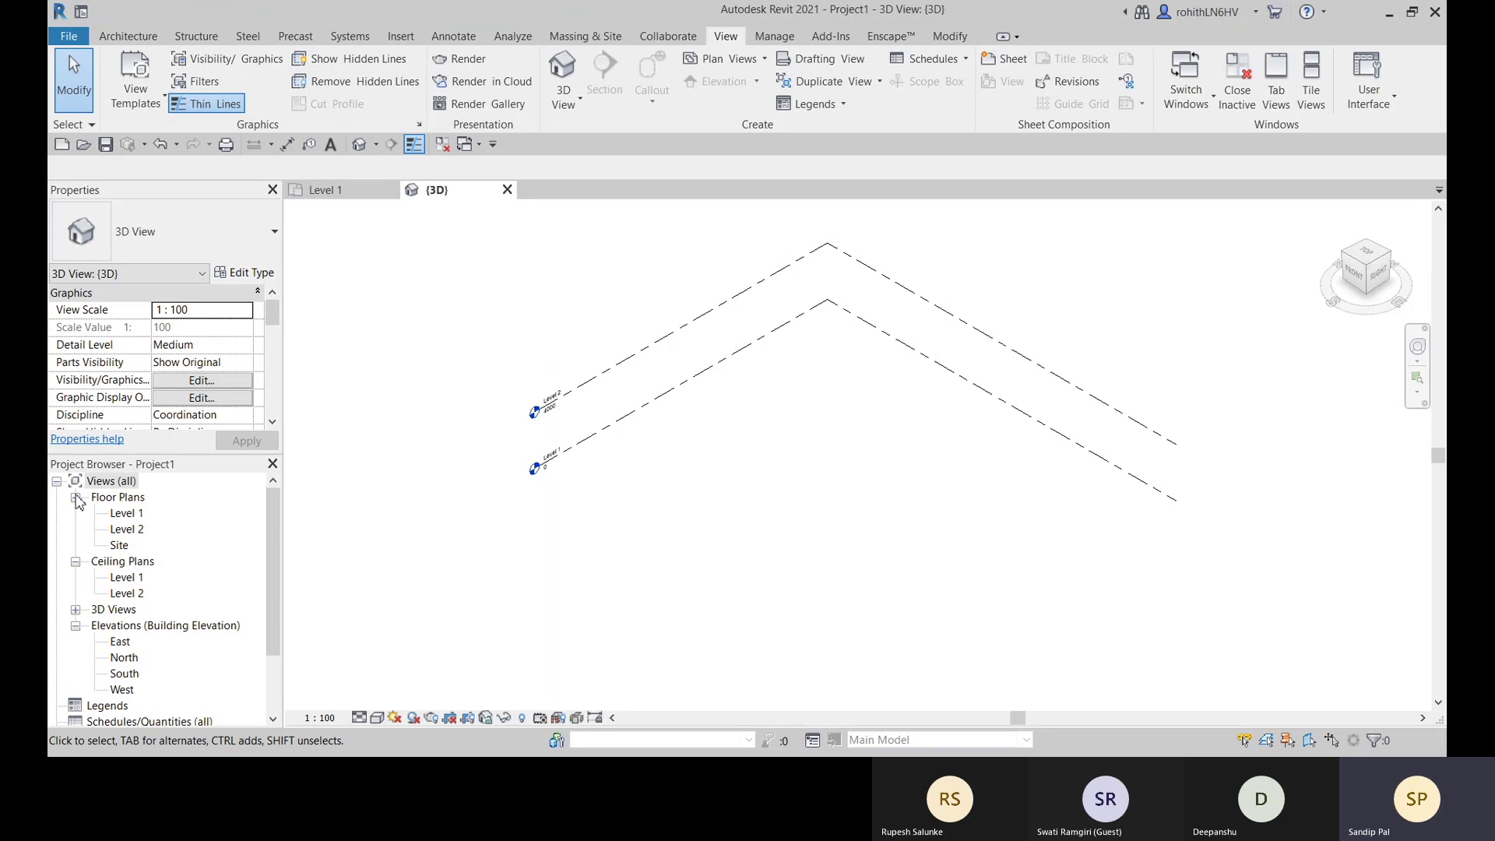
click(76, 610)
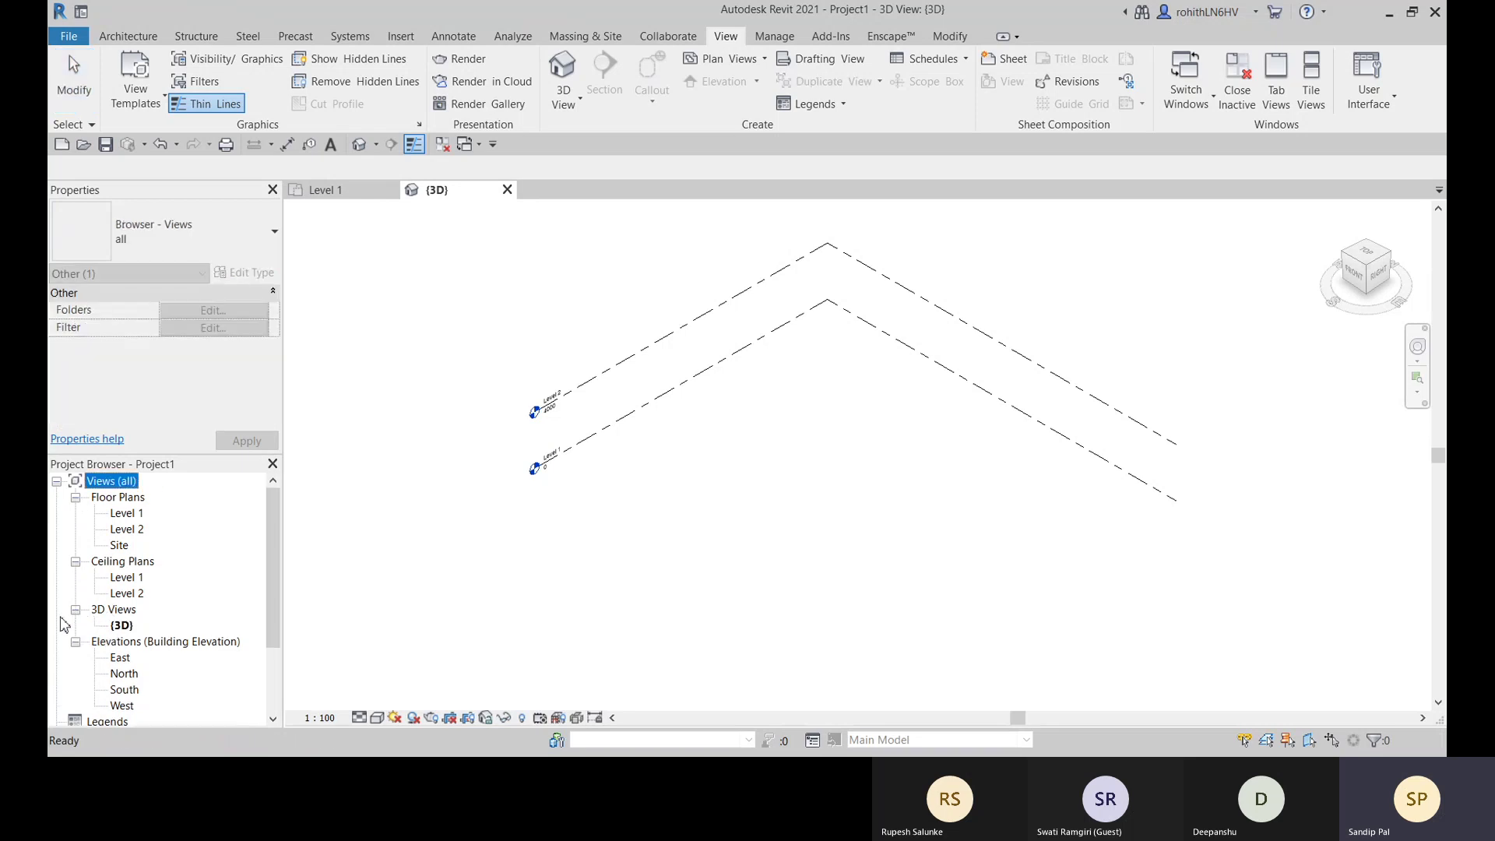
click(122, 626)
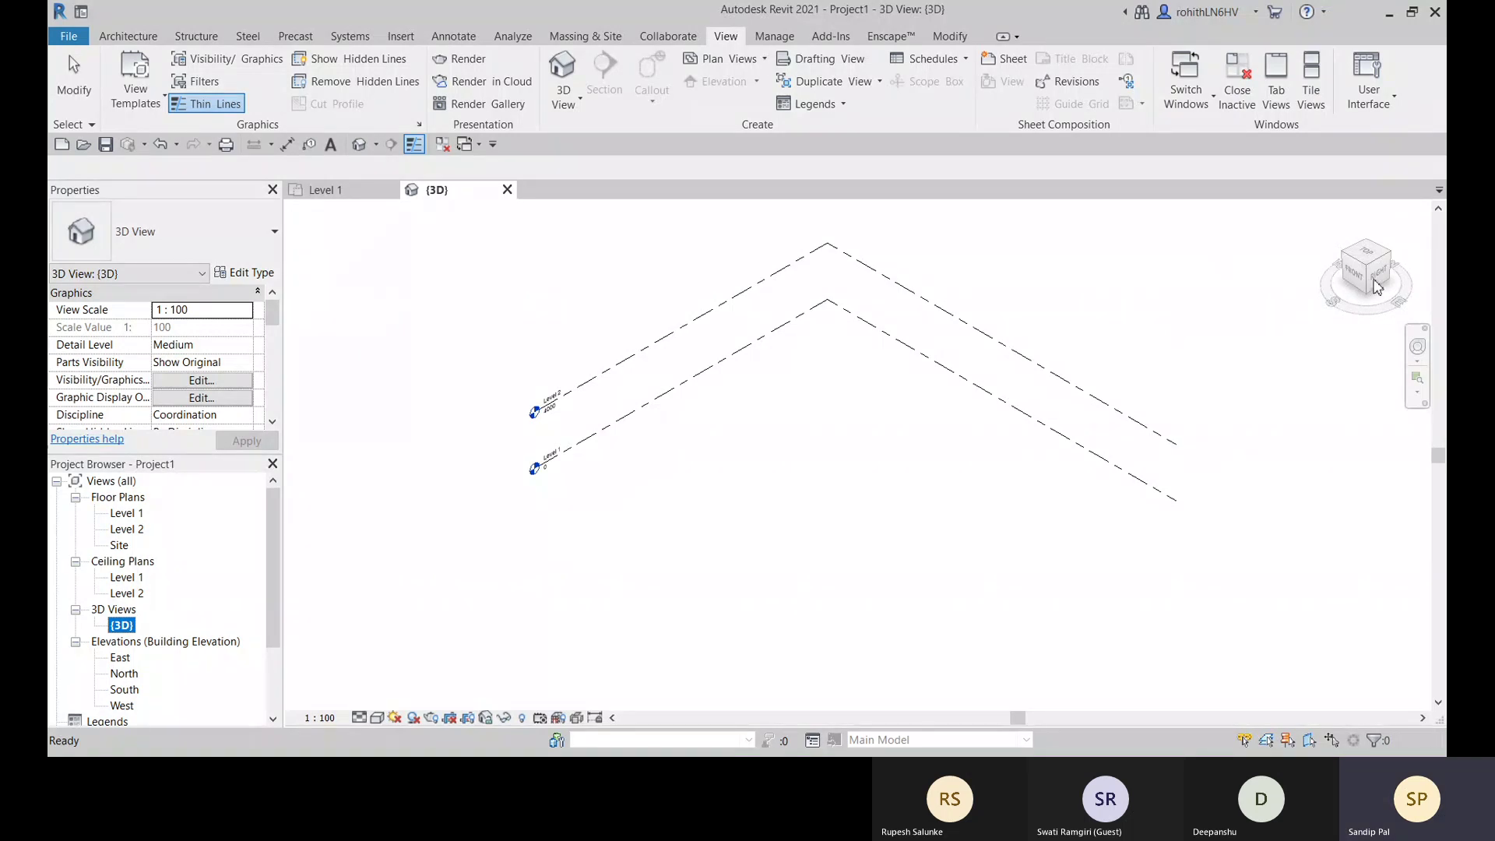
click(1344, 257)
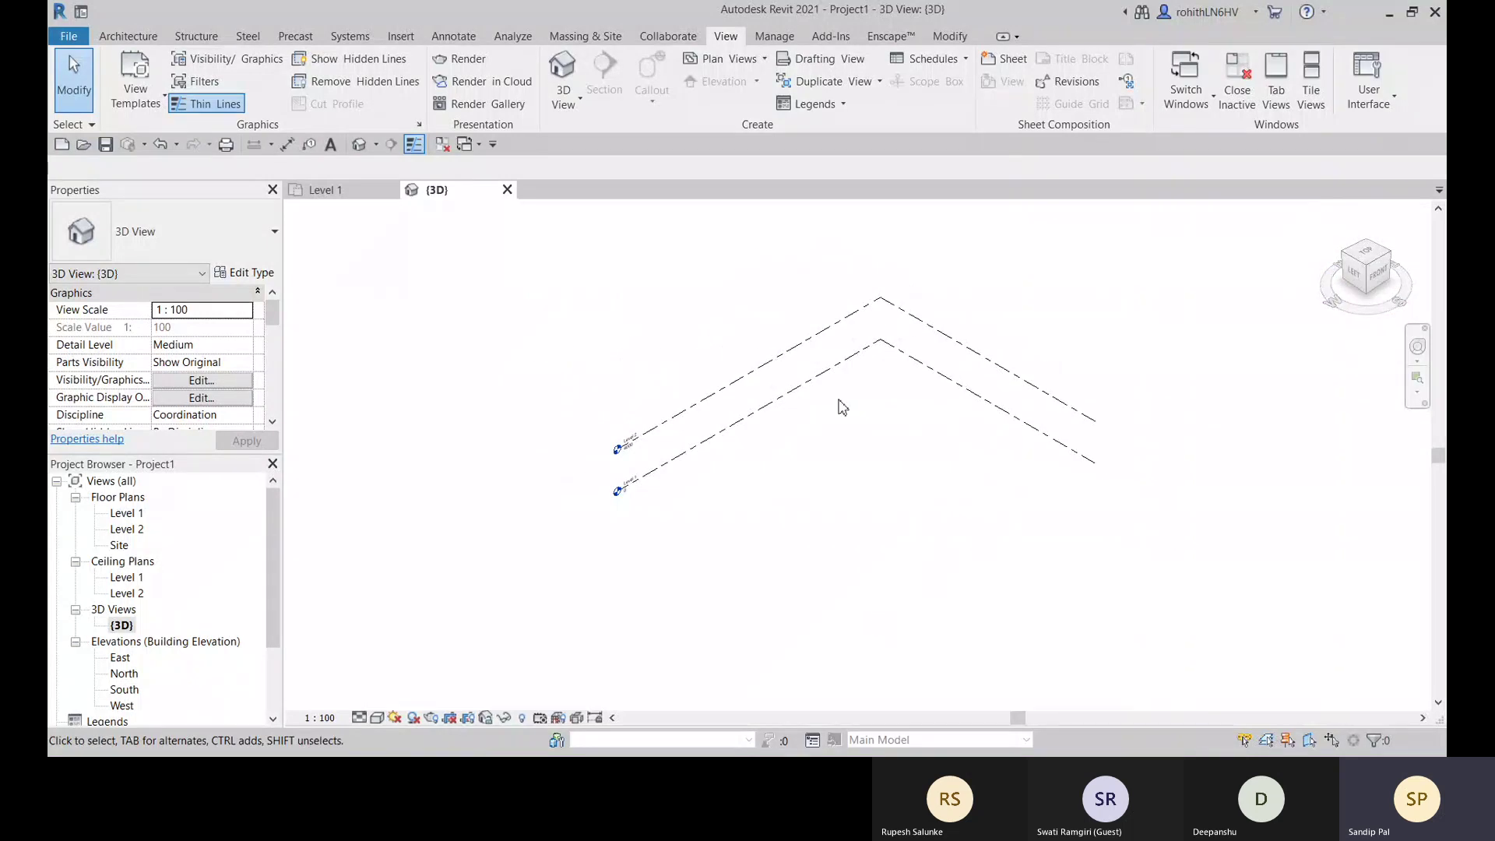
- Save the current 3D orientation as a new view named "3D View"
right_click(1376, 285)
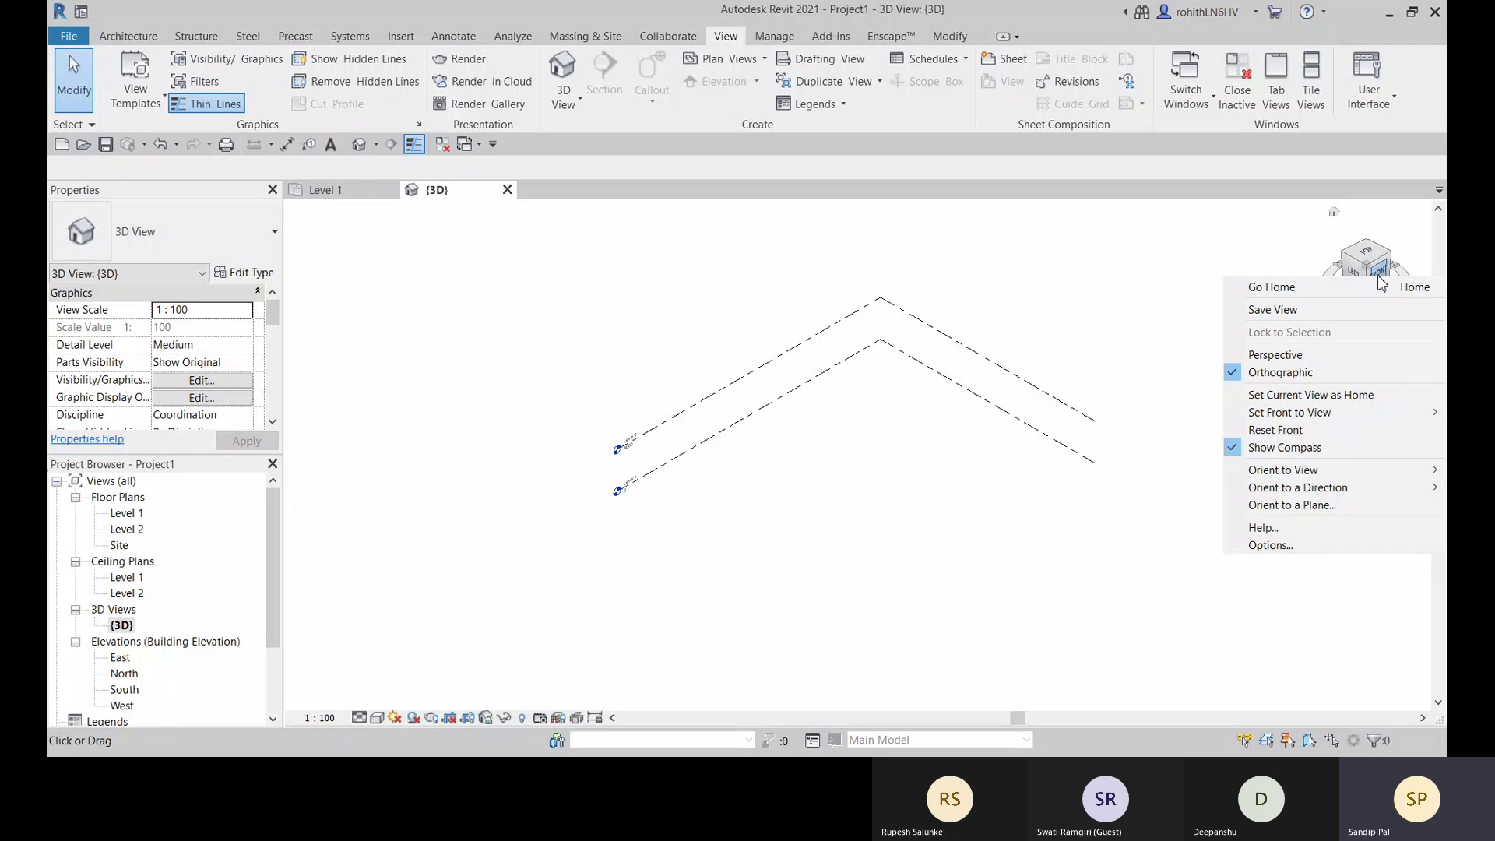
click(1273, 310)
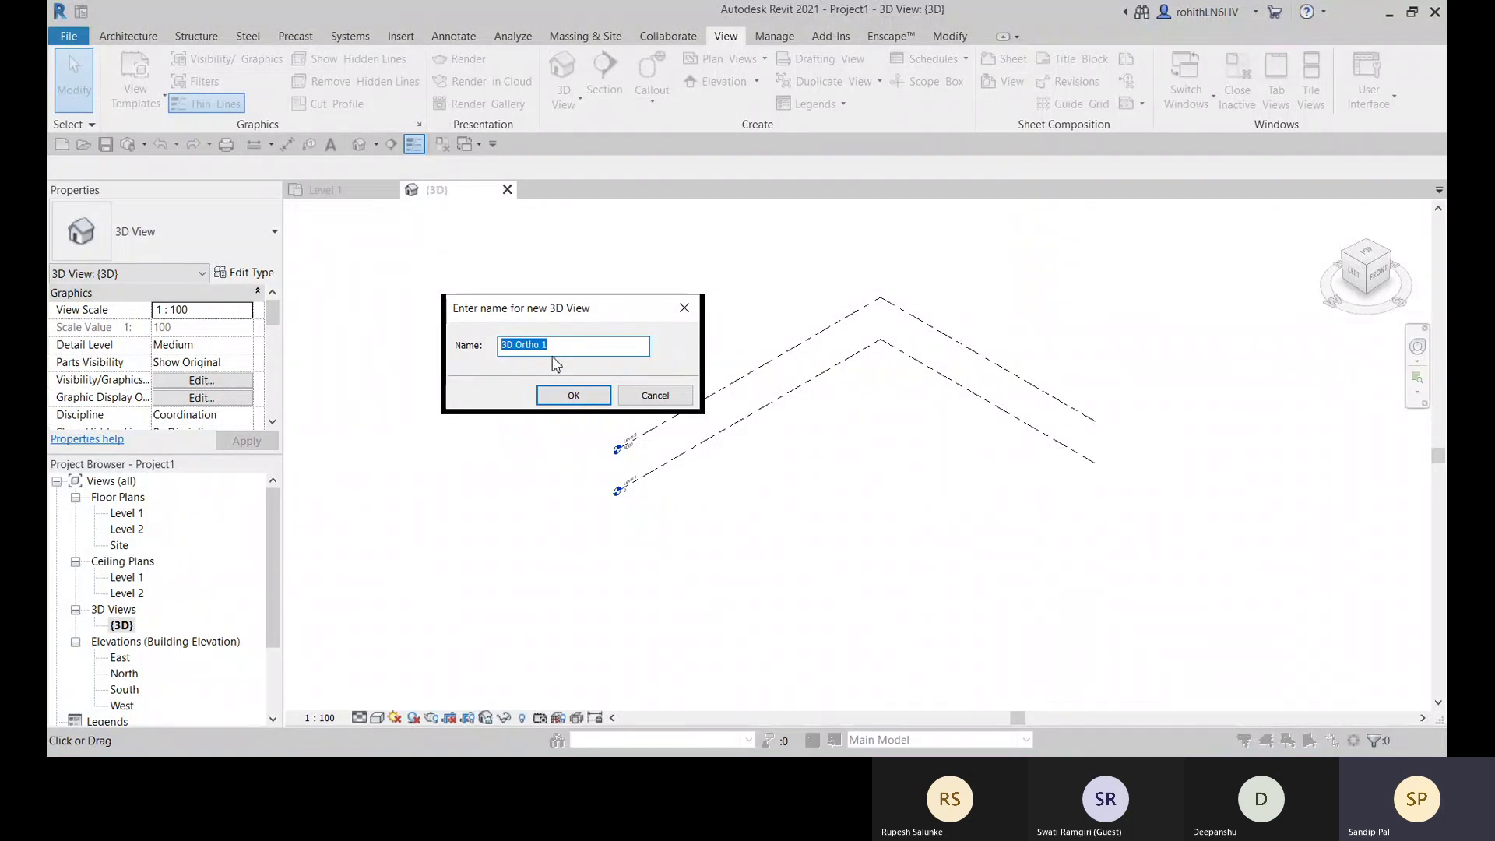
text(3D View)
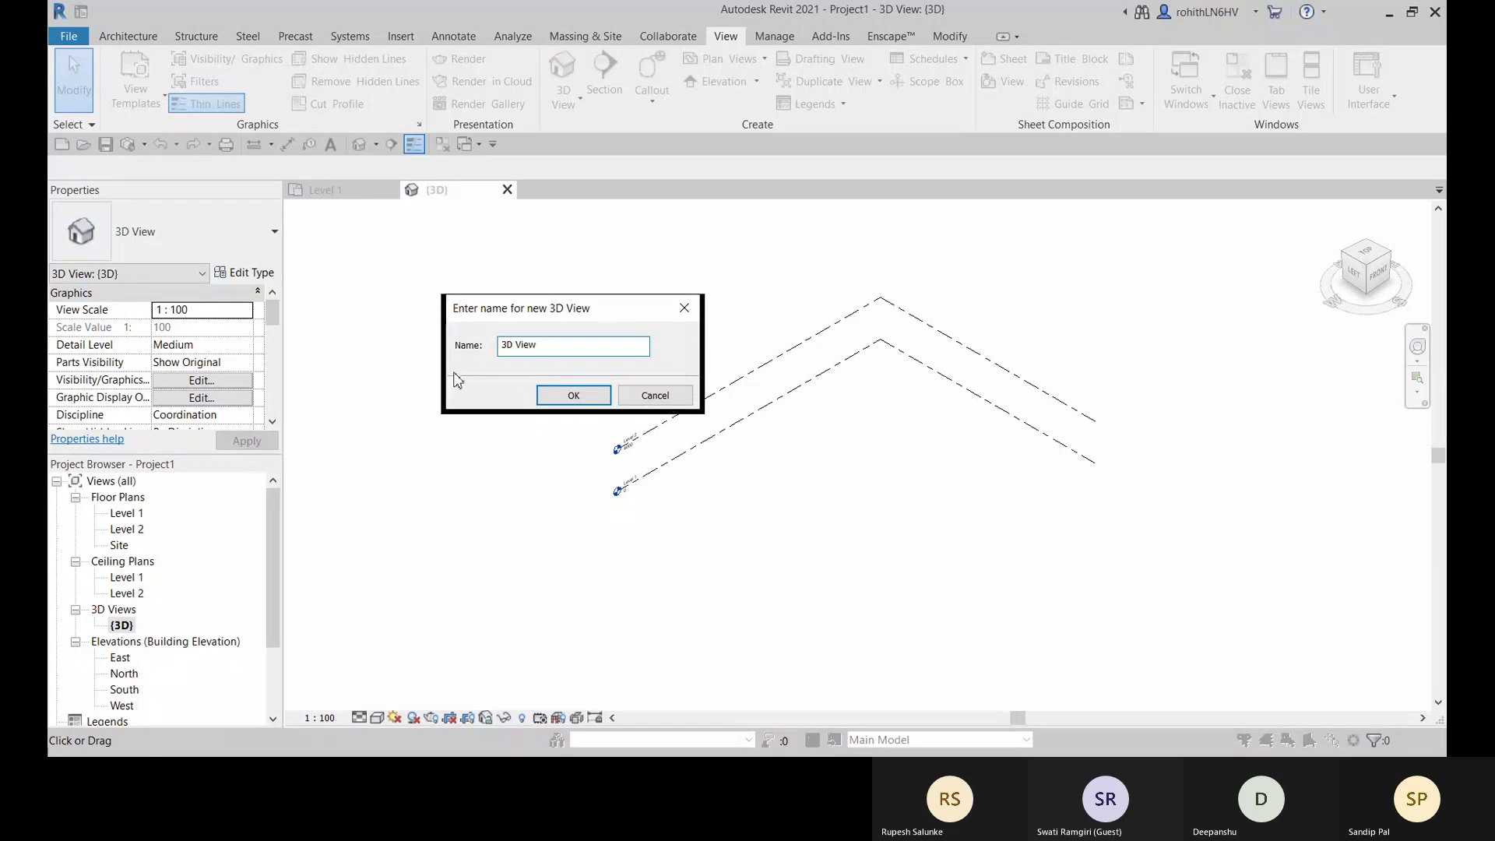
click(569, 396)
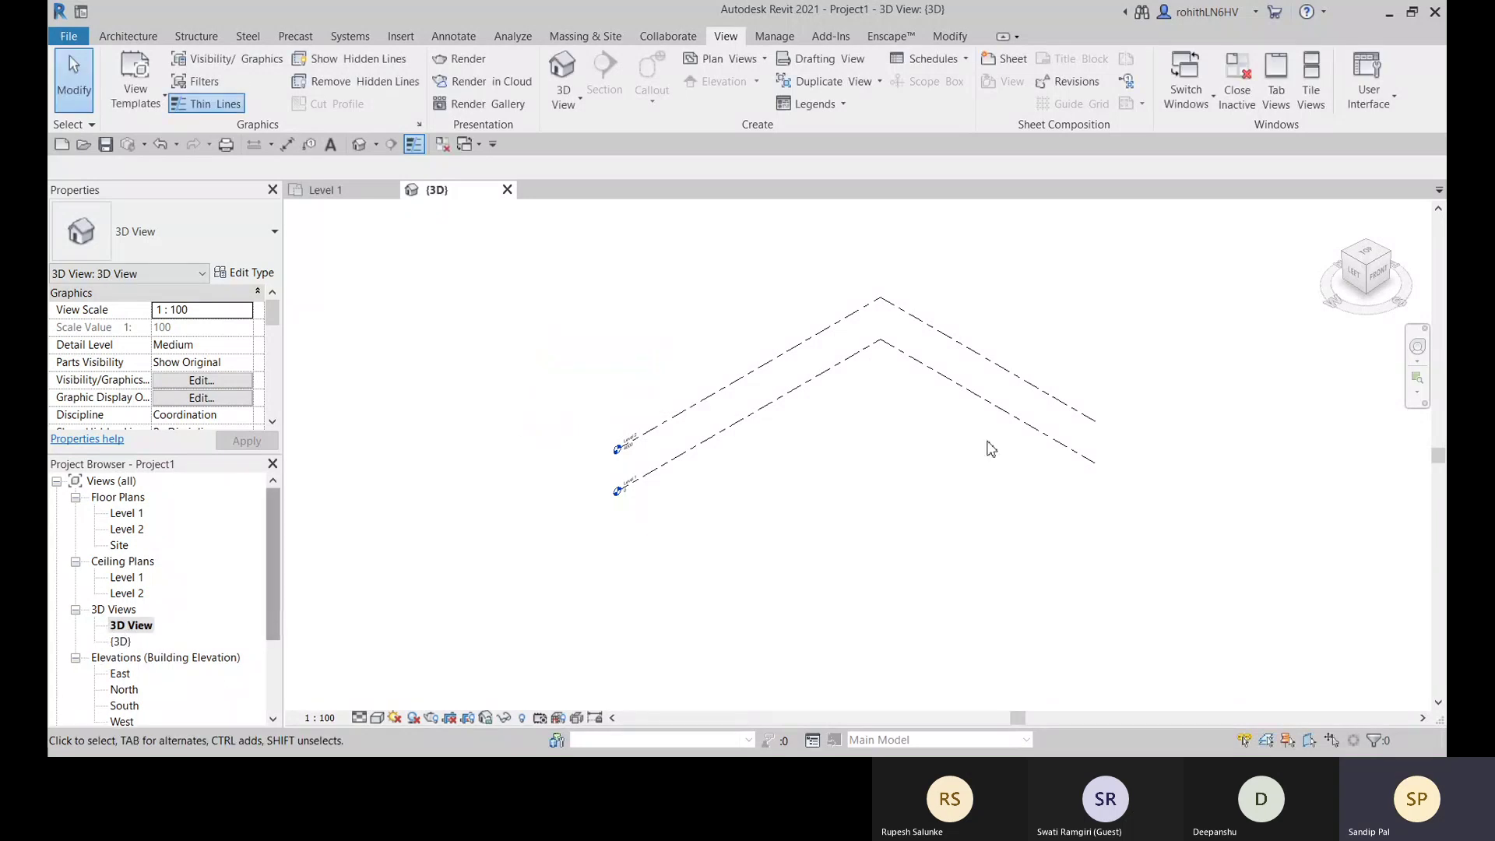
- Reorient the saved "3D View" to the top-back-left corner and compare it with the default {3D} view
click(1391, 255)
drag(1391, 257, 1041, 321)
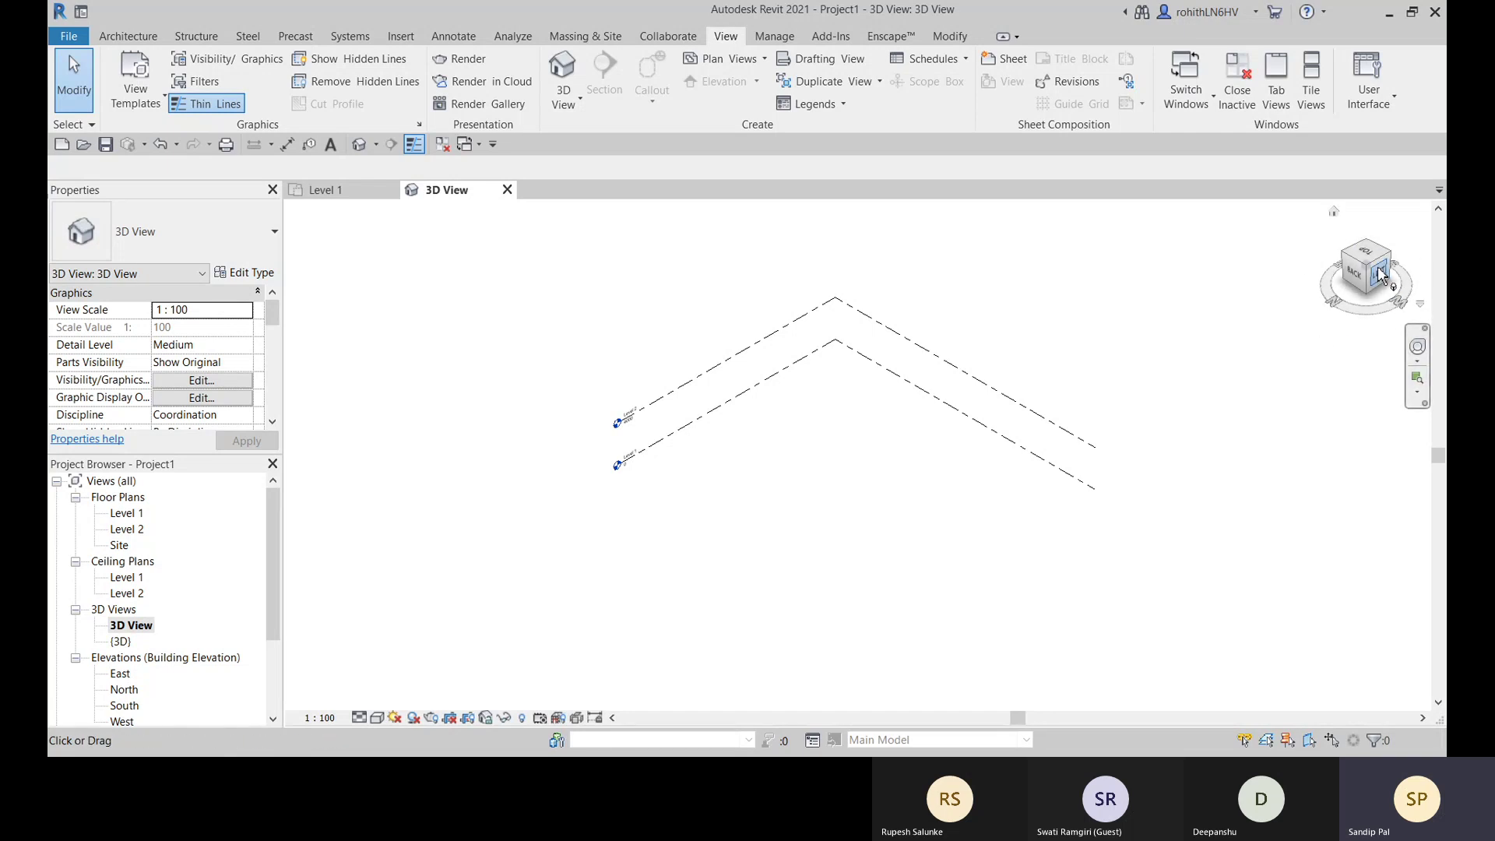
double_click(120, 642)
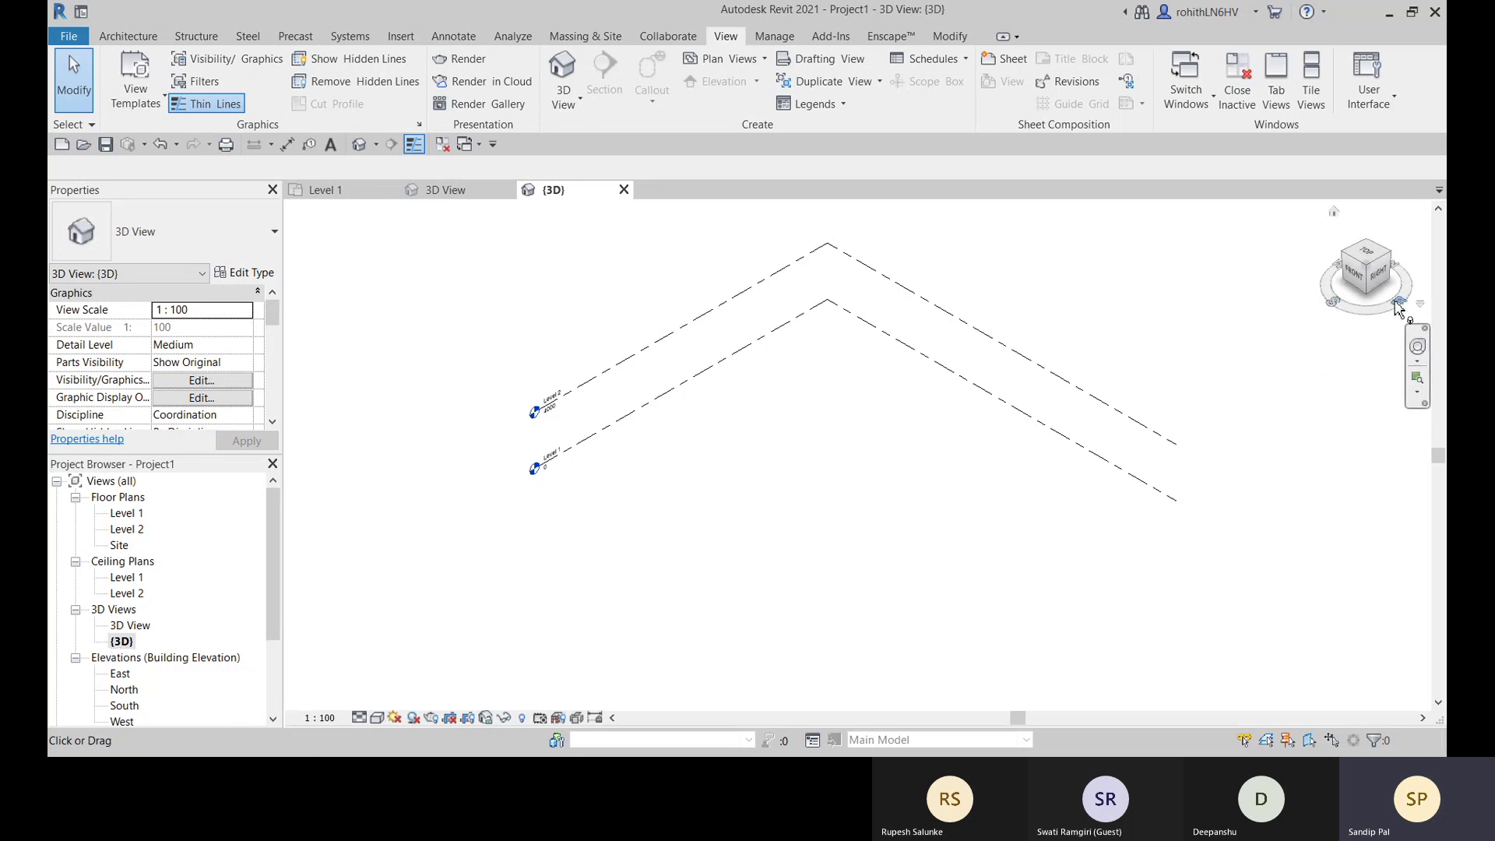
double_click(134, 625)
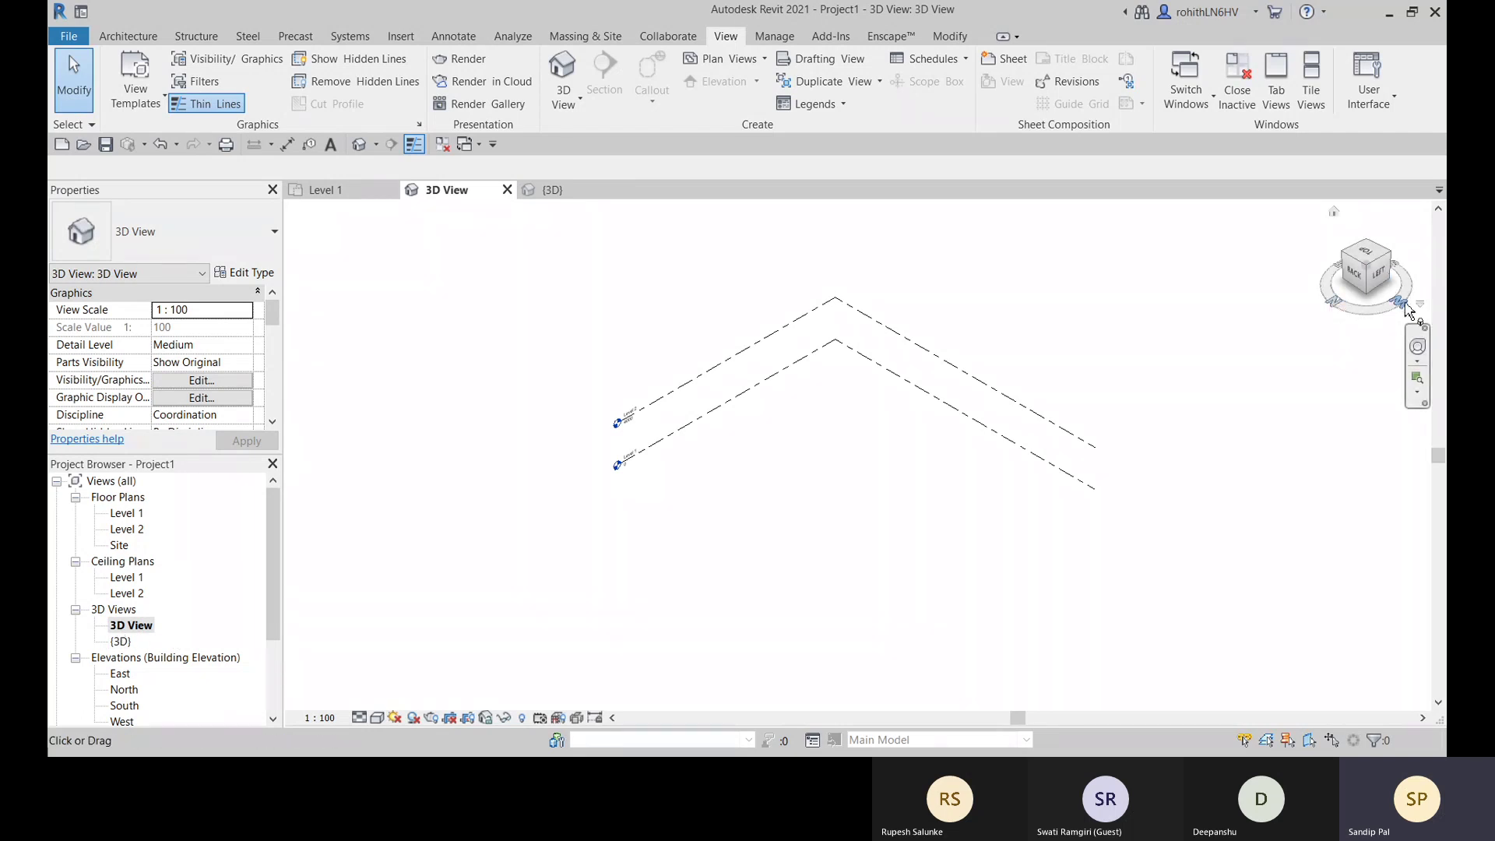
- Orient "3D View" to the top-front-left corner and set the ViewCube's front to the North view
click(1390, 261)
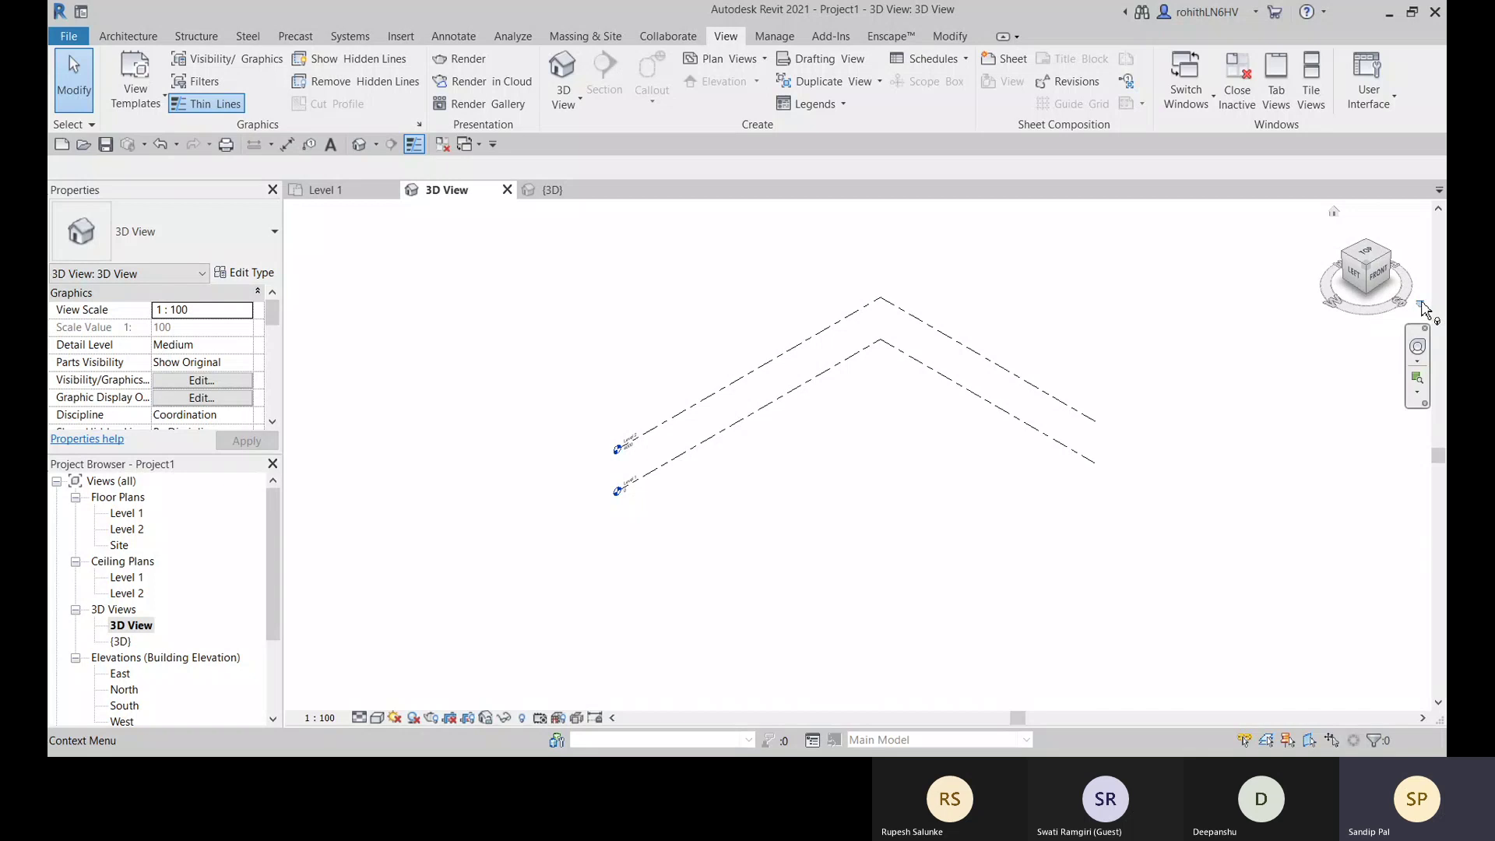
click(1420, 306)
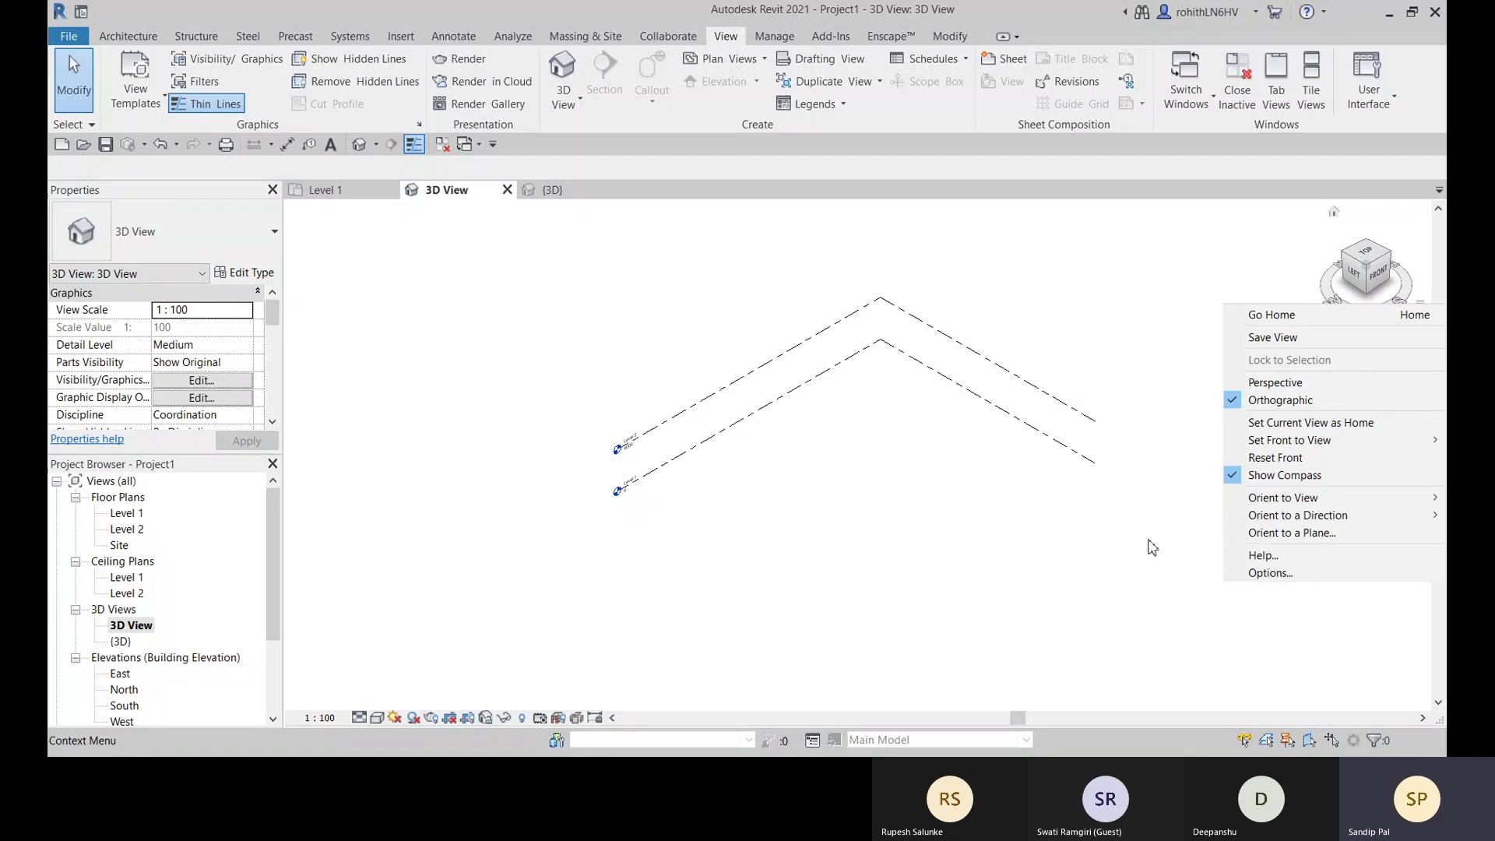
mouse_move(1254, 446)
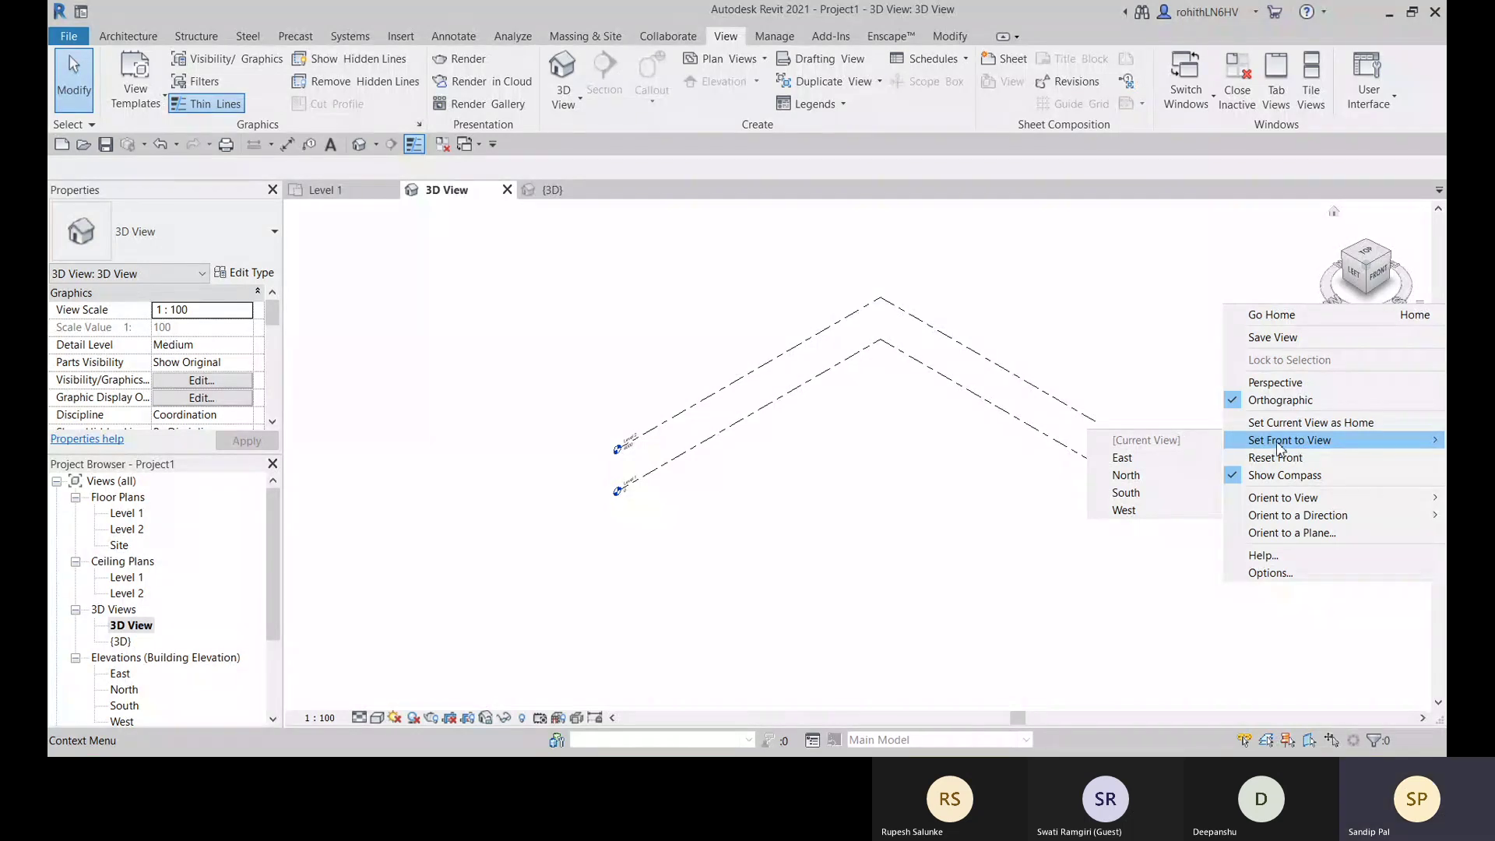
click(1134, 481)
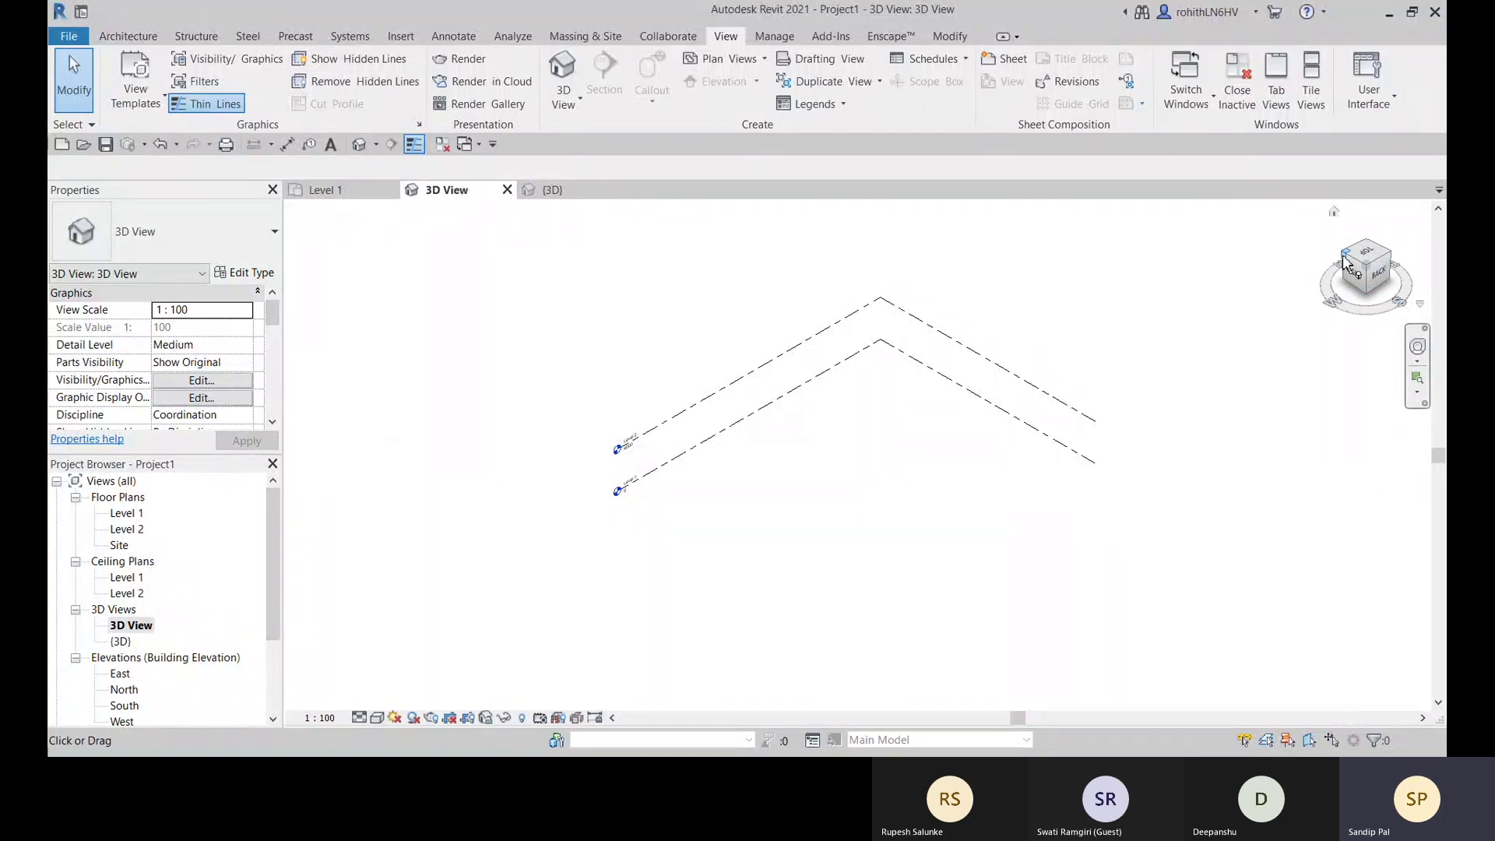
- Reset the ViewCube's front and orient "3D View" back to the top-front-left corner
drag(1377, 278, 1355, 277)
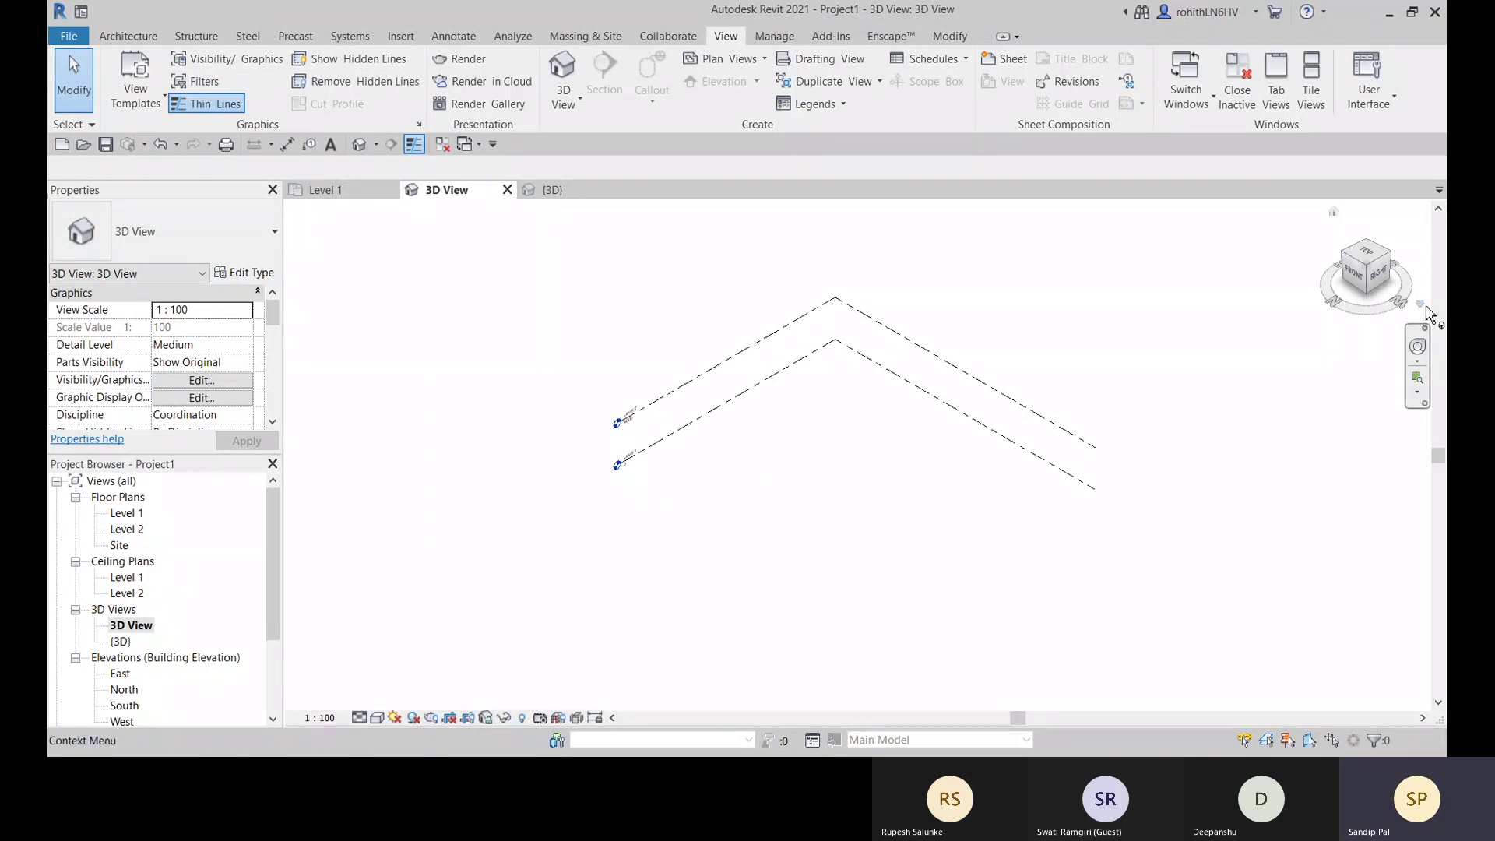
right_click(1378, 294)
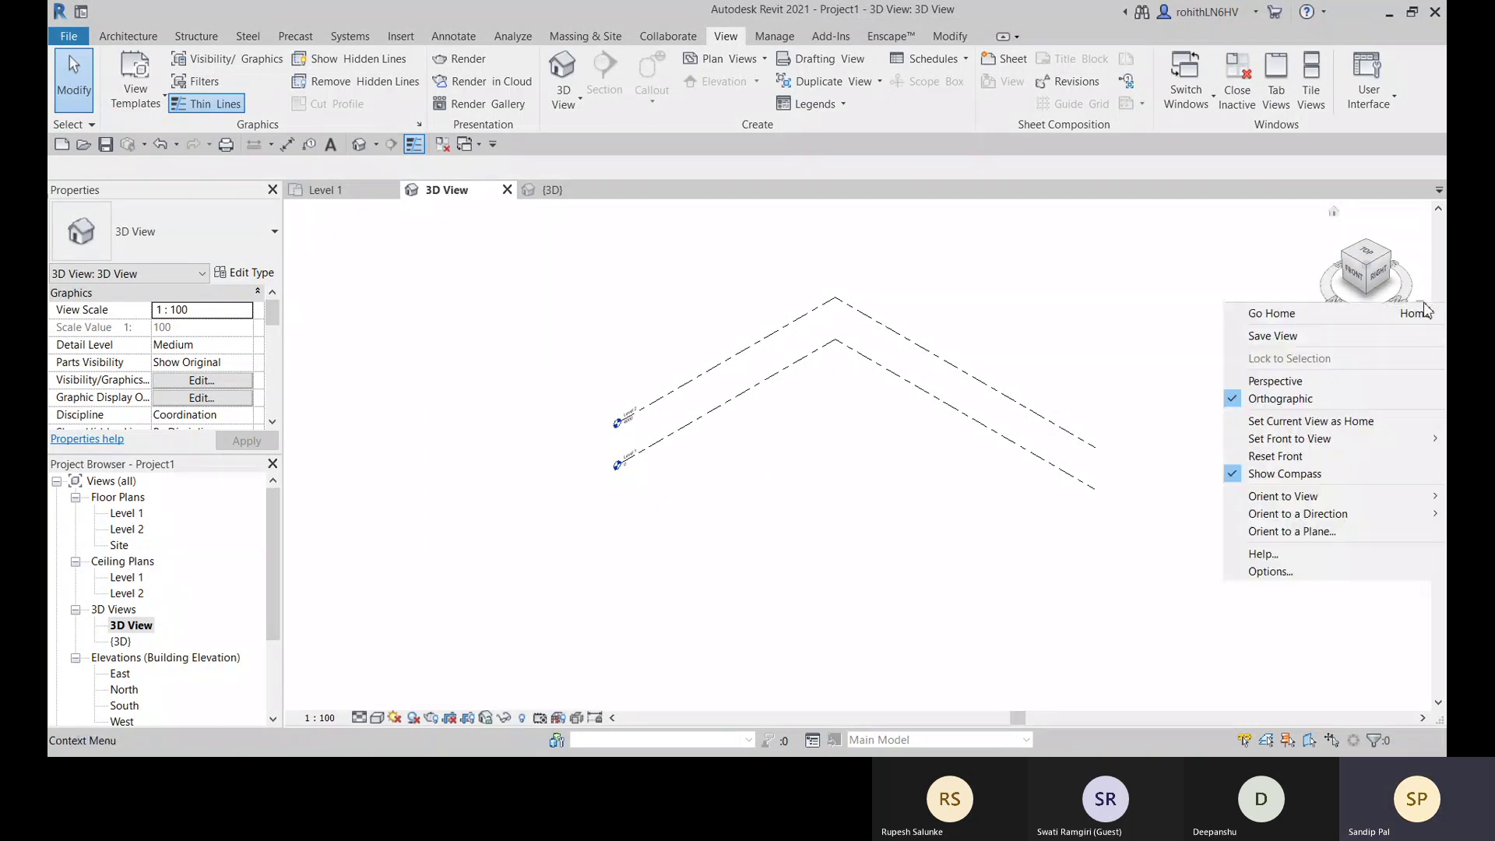
click(1281, 456)
click(1394, 292)
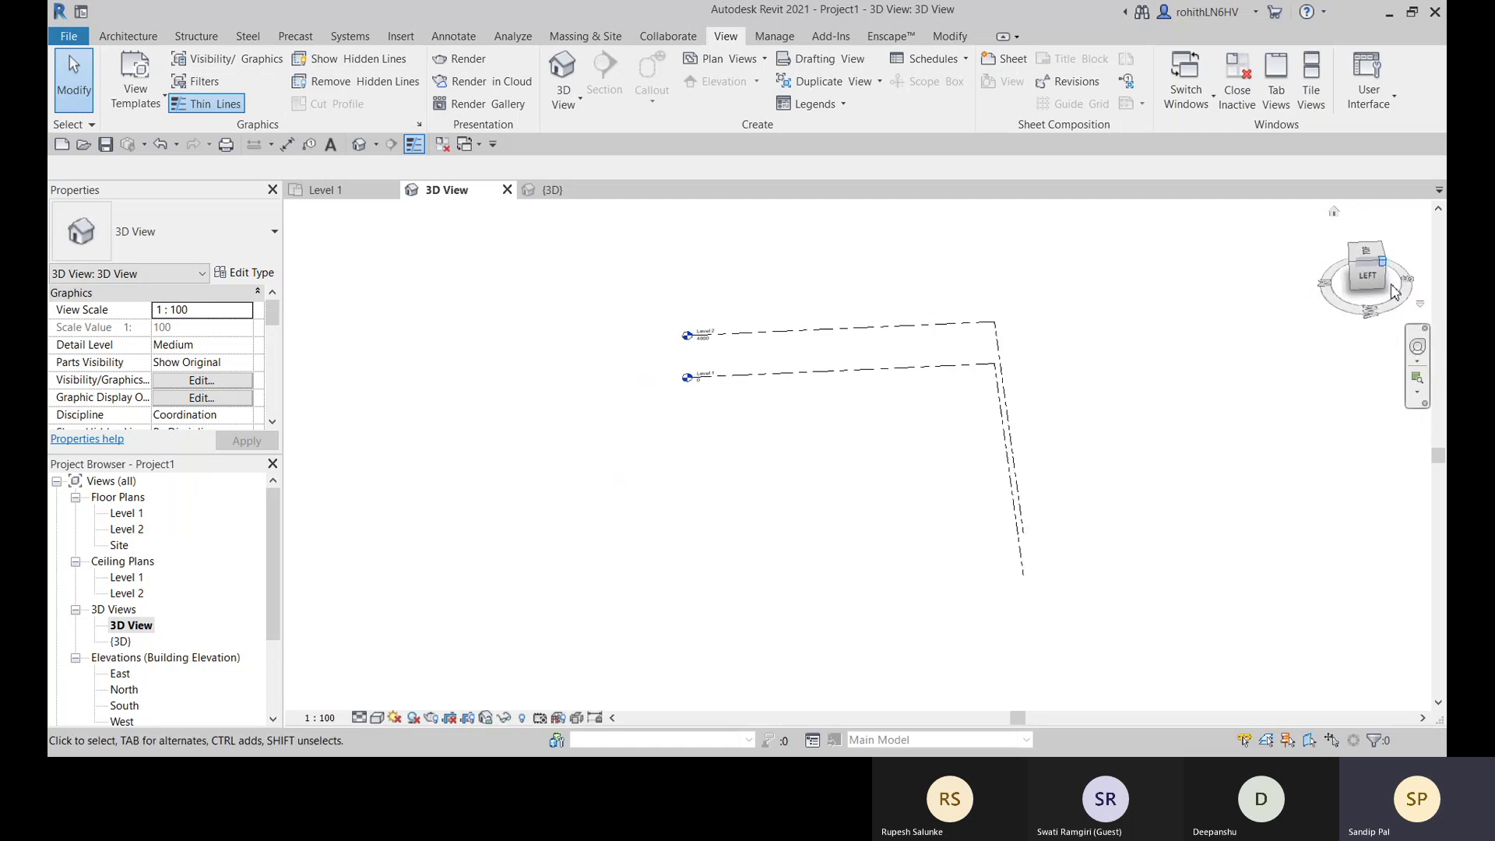
click(1384, 264)
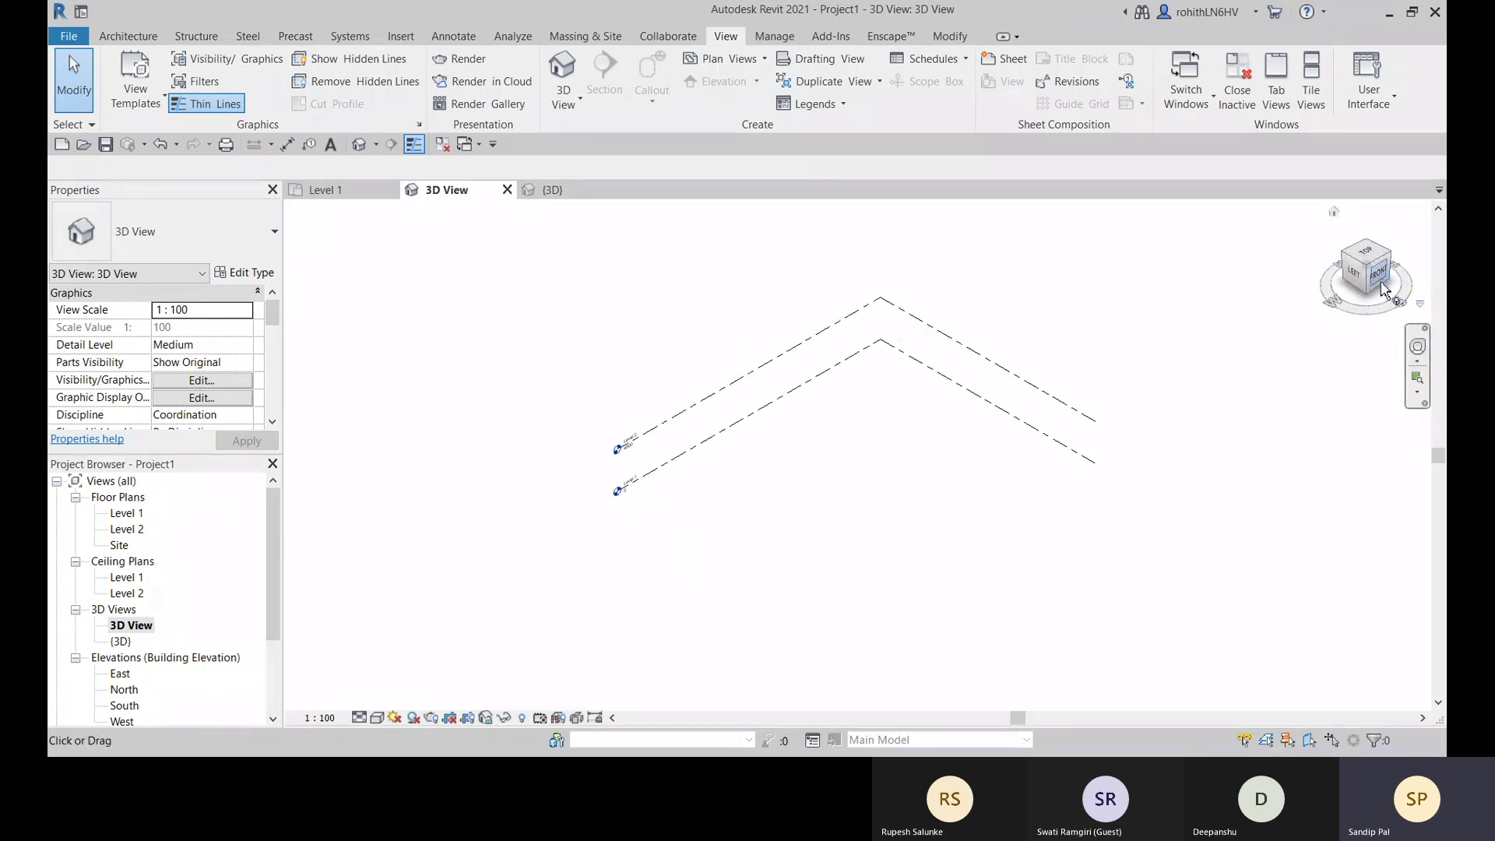
- Hide the compass around the ViewCube and show it again
click(1419, 303)
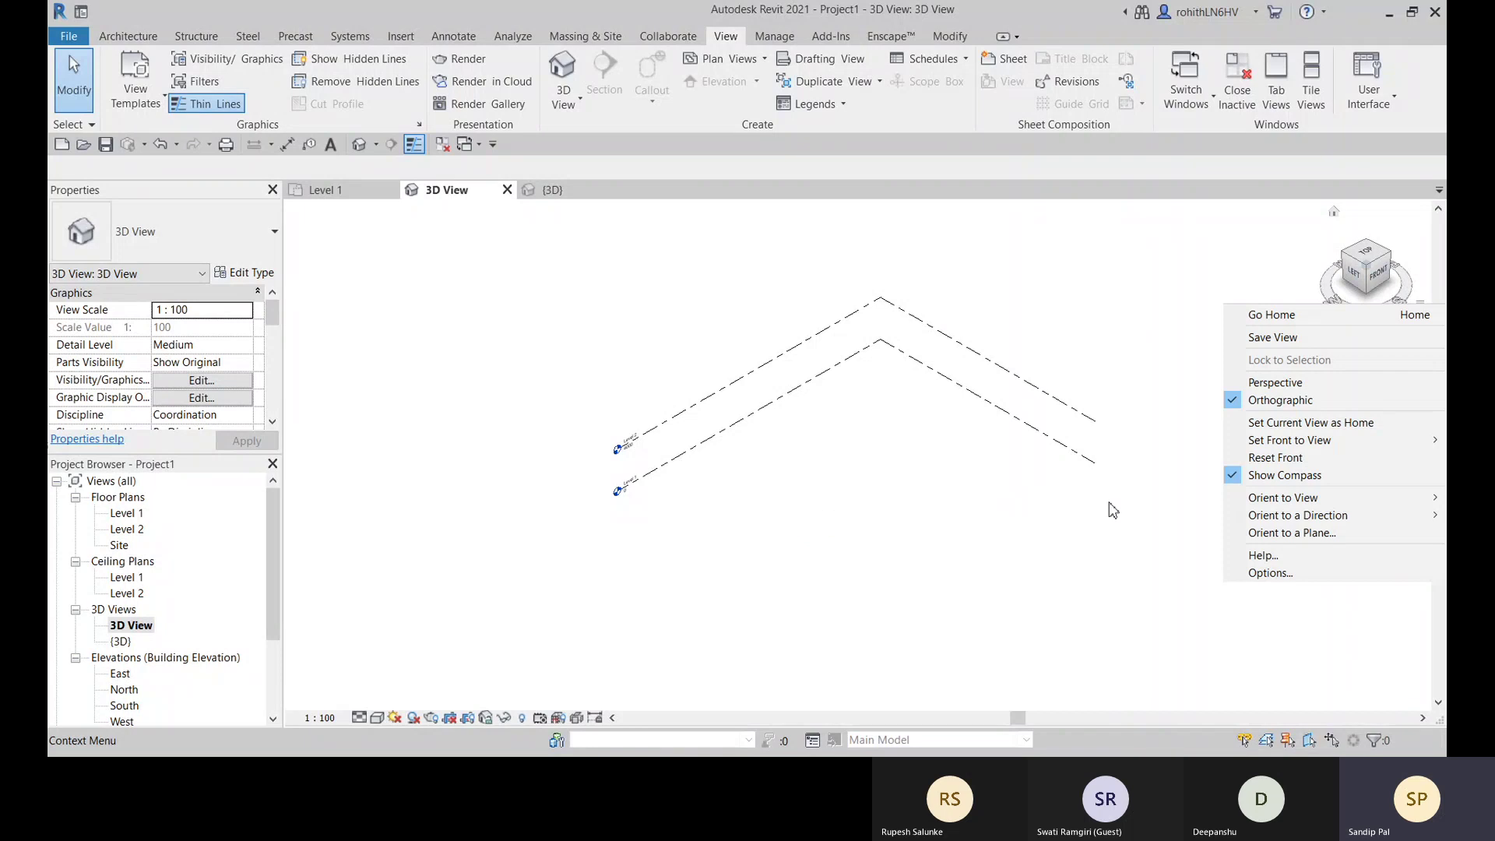
click(1261, 475)
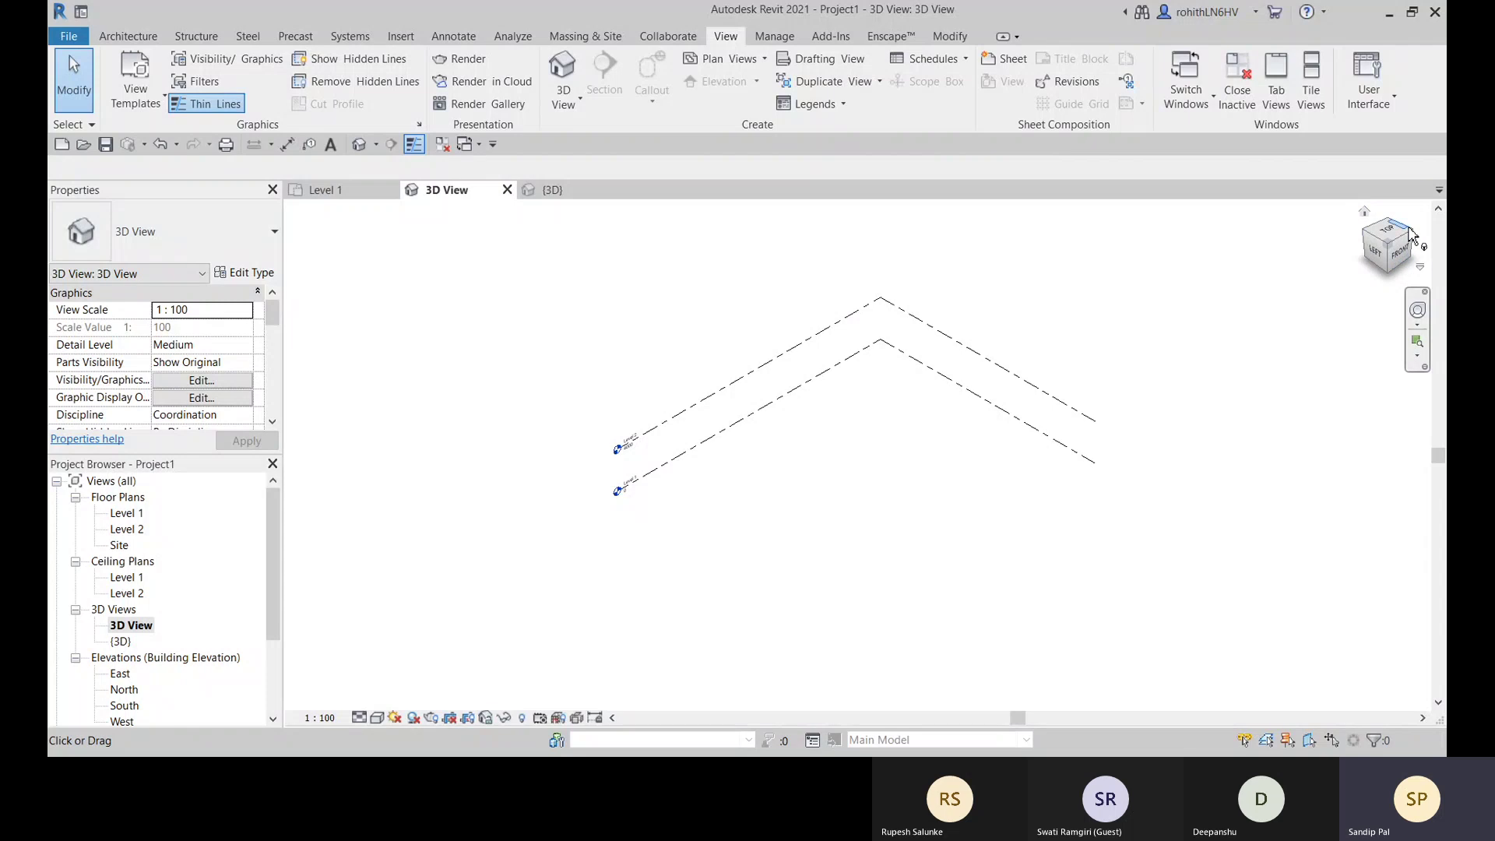
click(1423, 273)
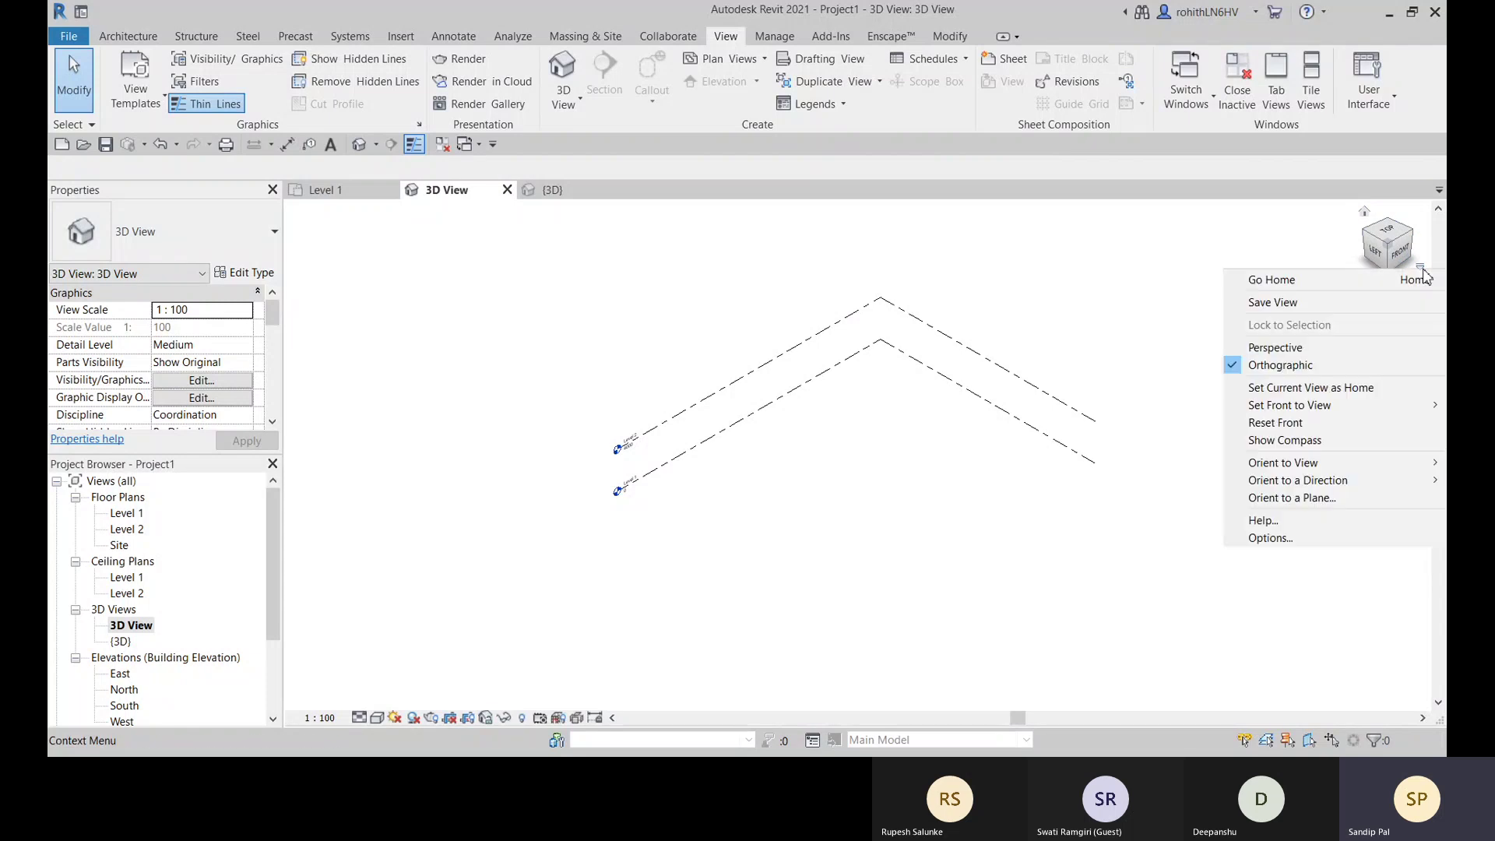
click(1249, 444)
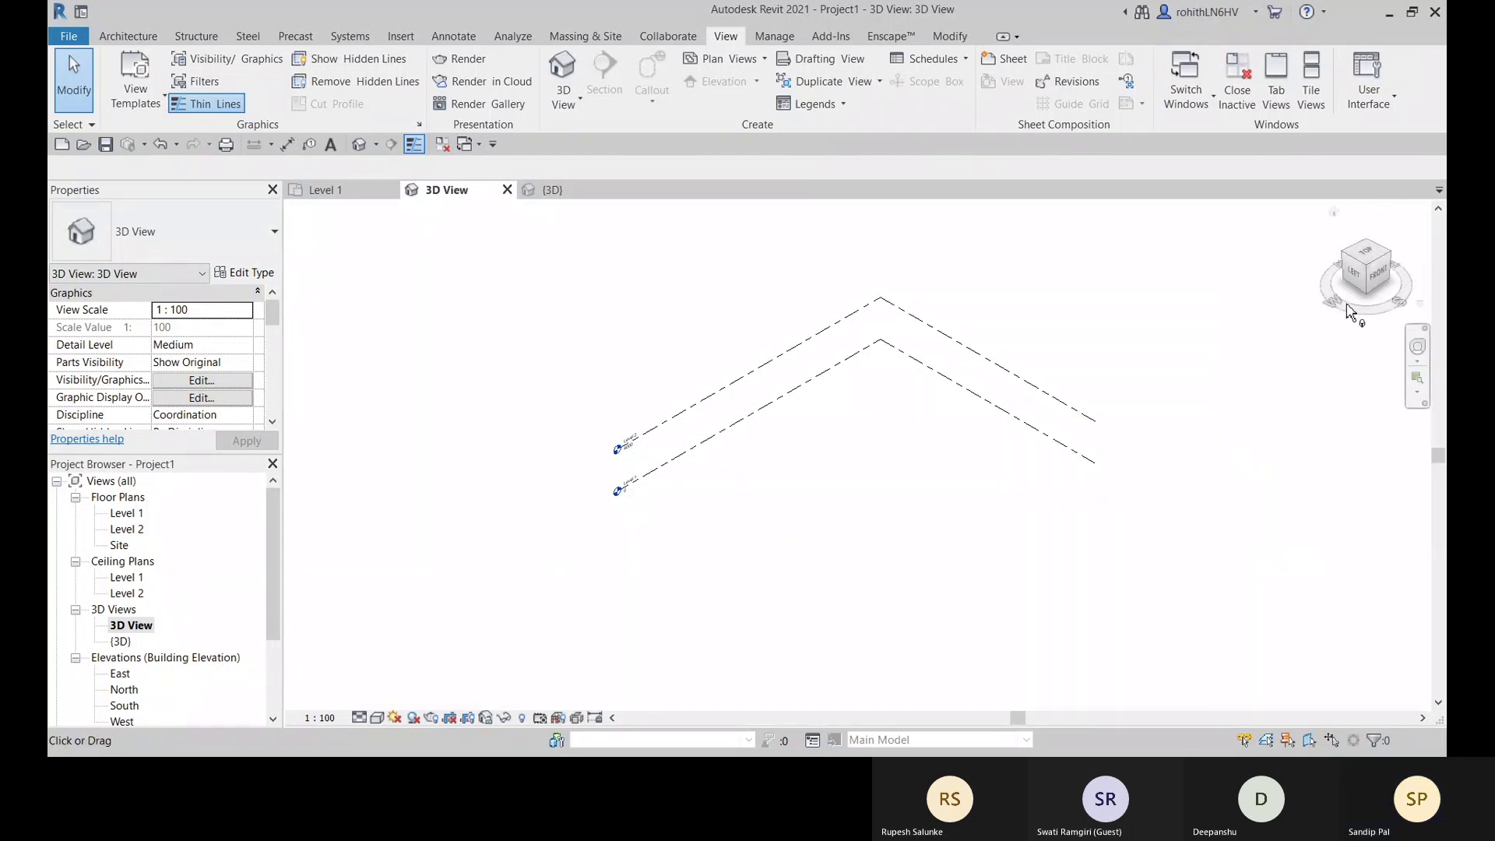
- Orient "3D View" to the Northwest Isometric direction
click(1420, 304)
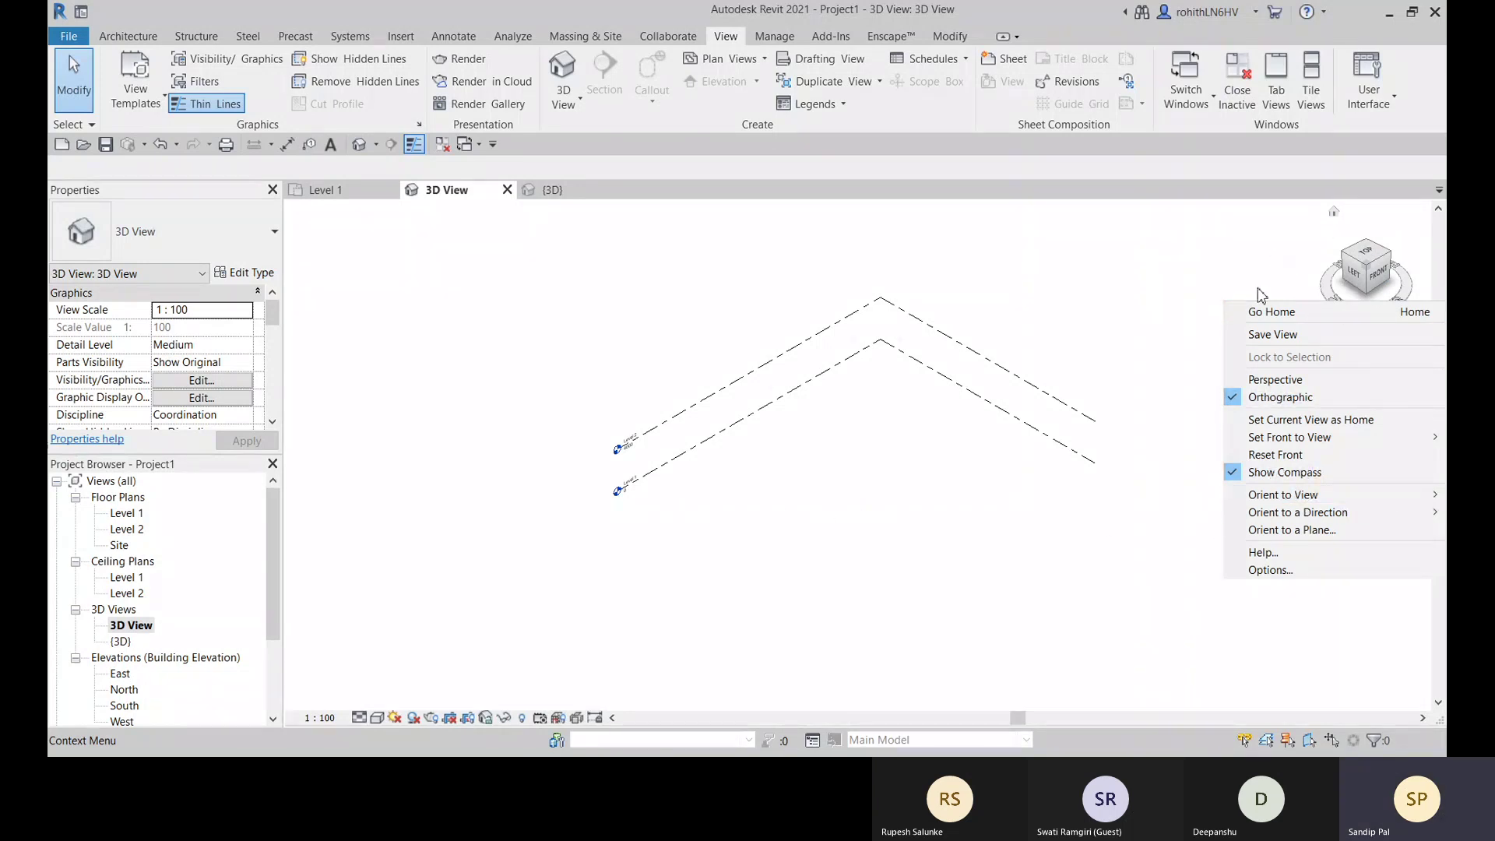
mouse_move(1245, 498)
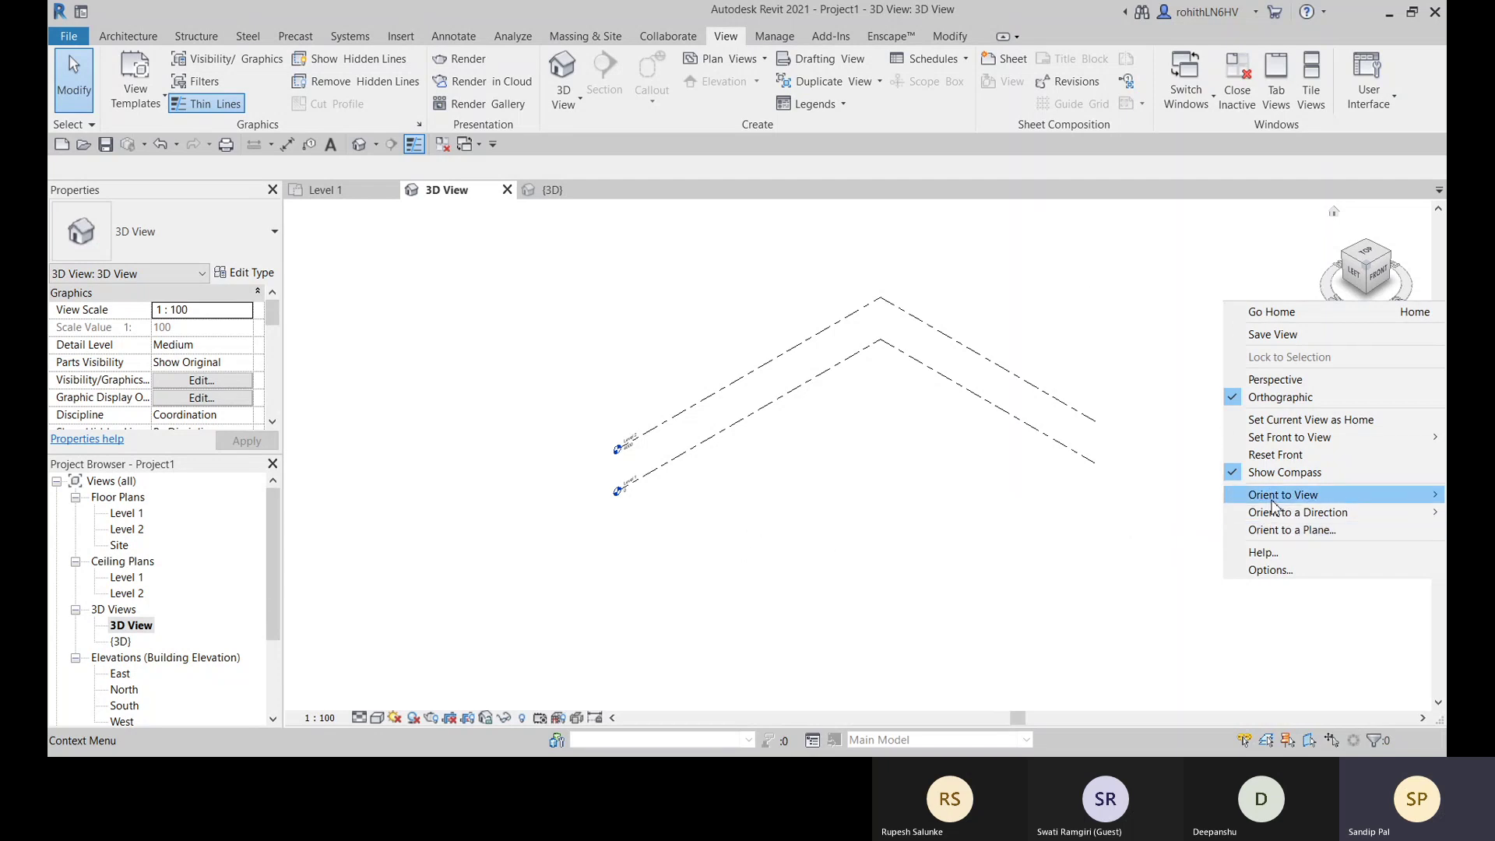
mouse_move(1284, 518)
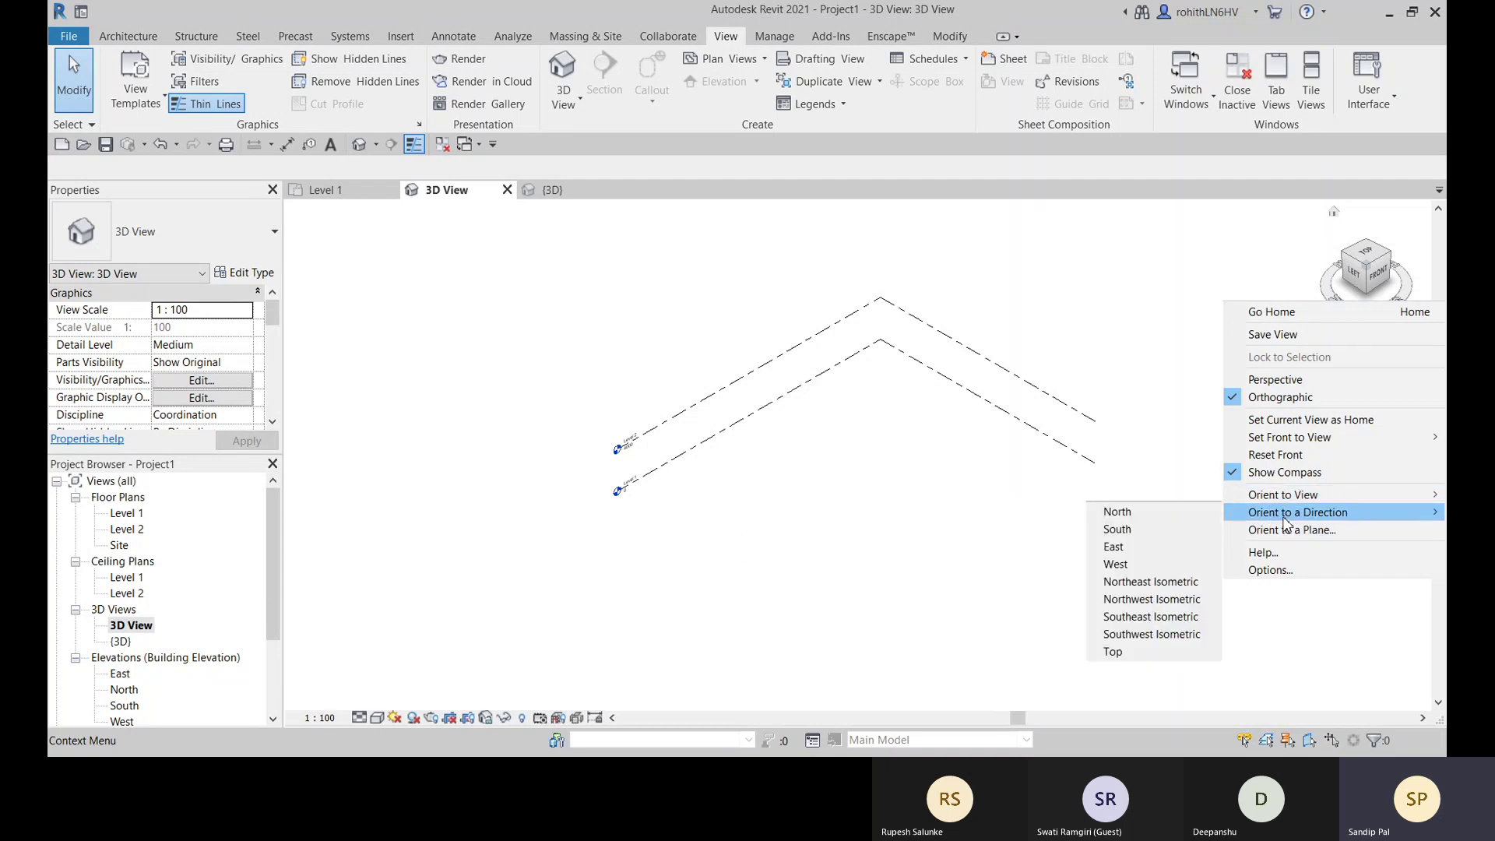
click(1151, 600)
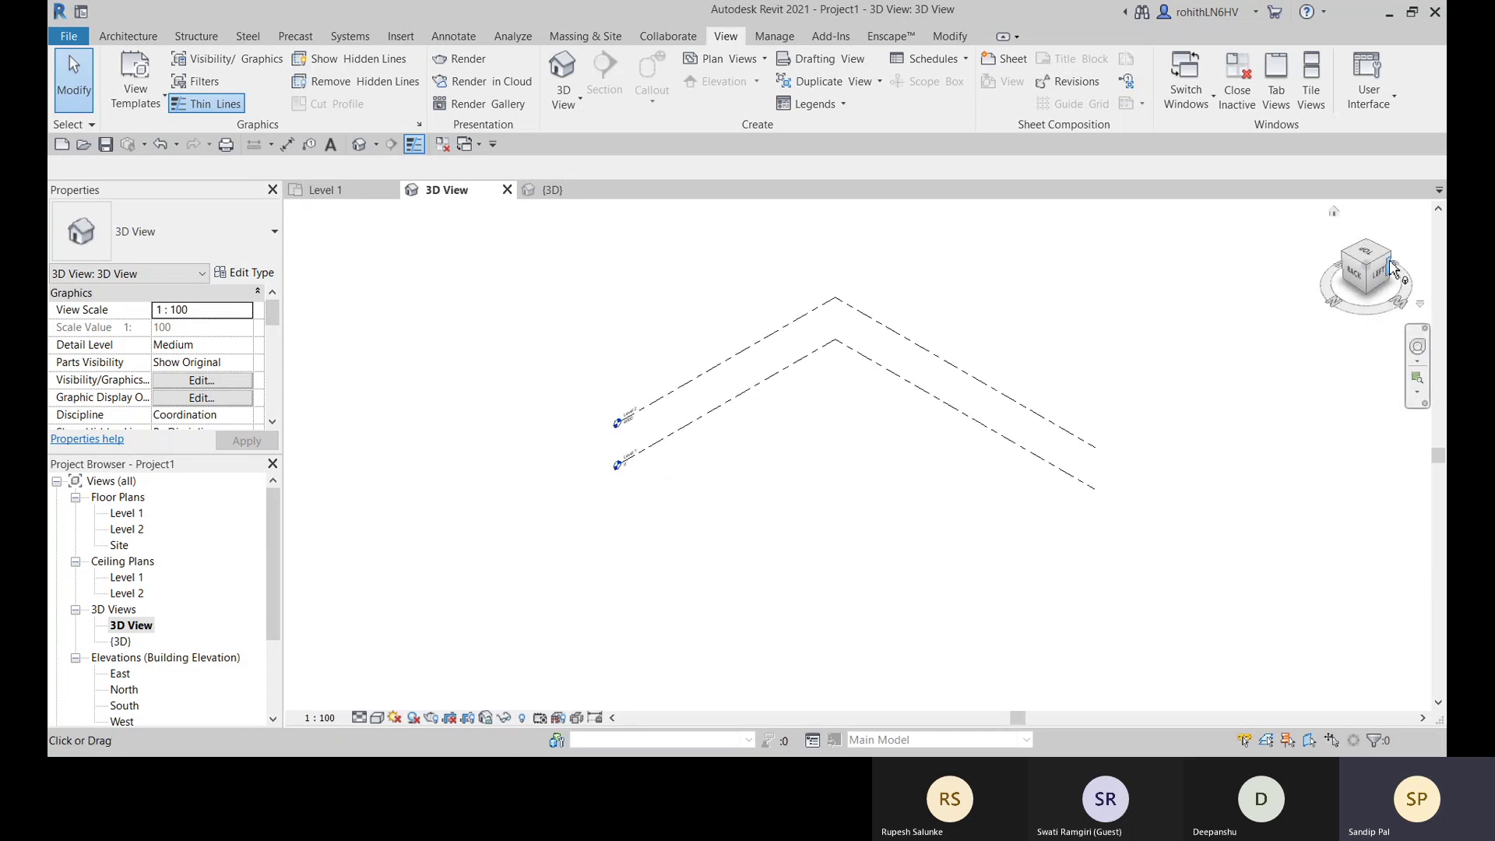
- Orient "3D View" to the Level 1 floor plan, and return to the top-front-right isometric corner
click(1420, 305)
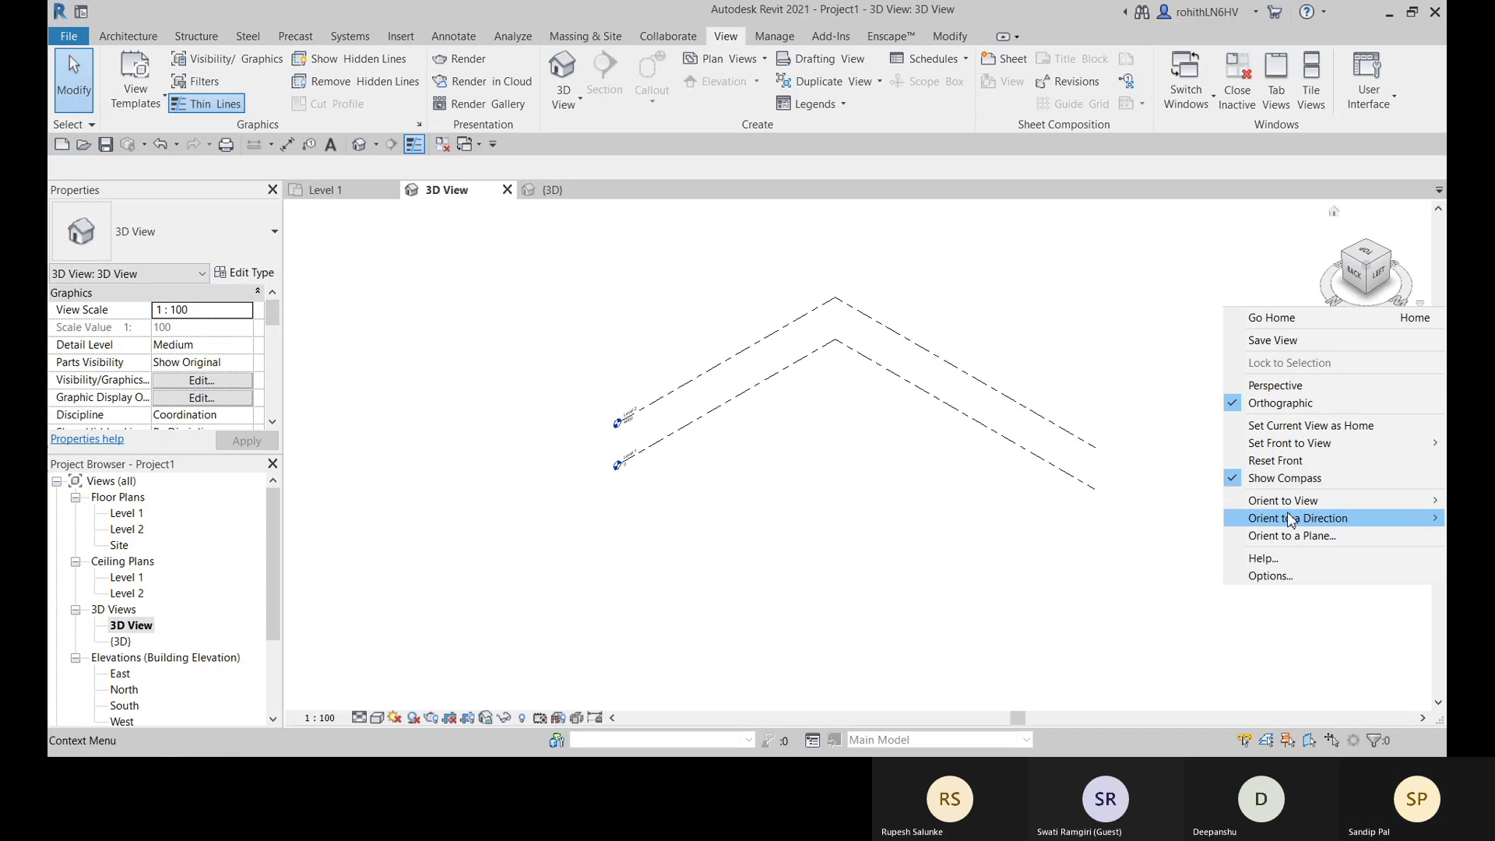
mouse_move(1281, 504)
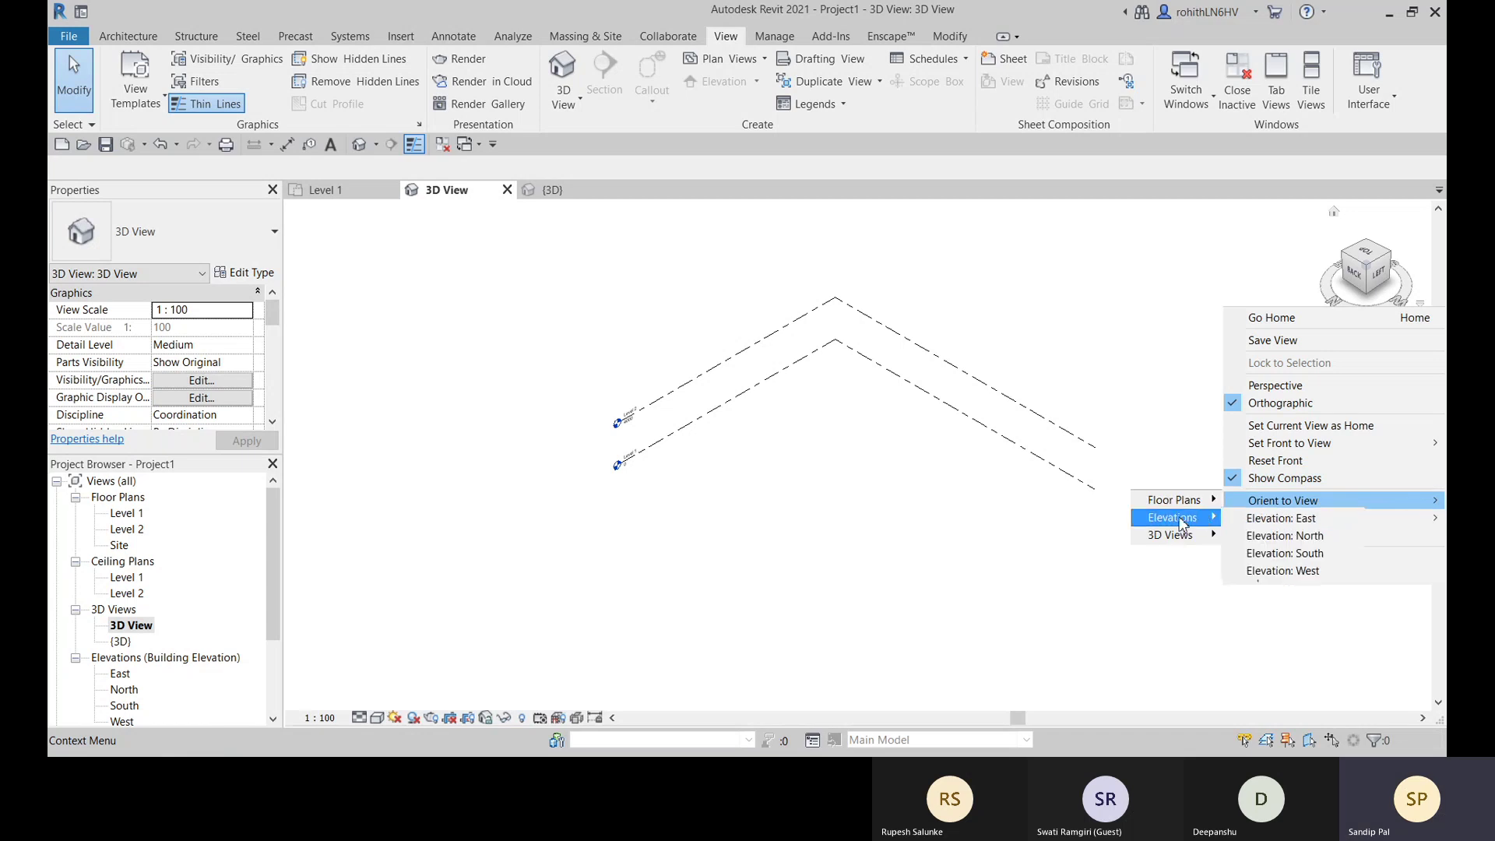
mouse_move(1199, 535)
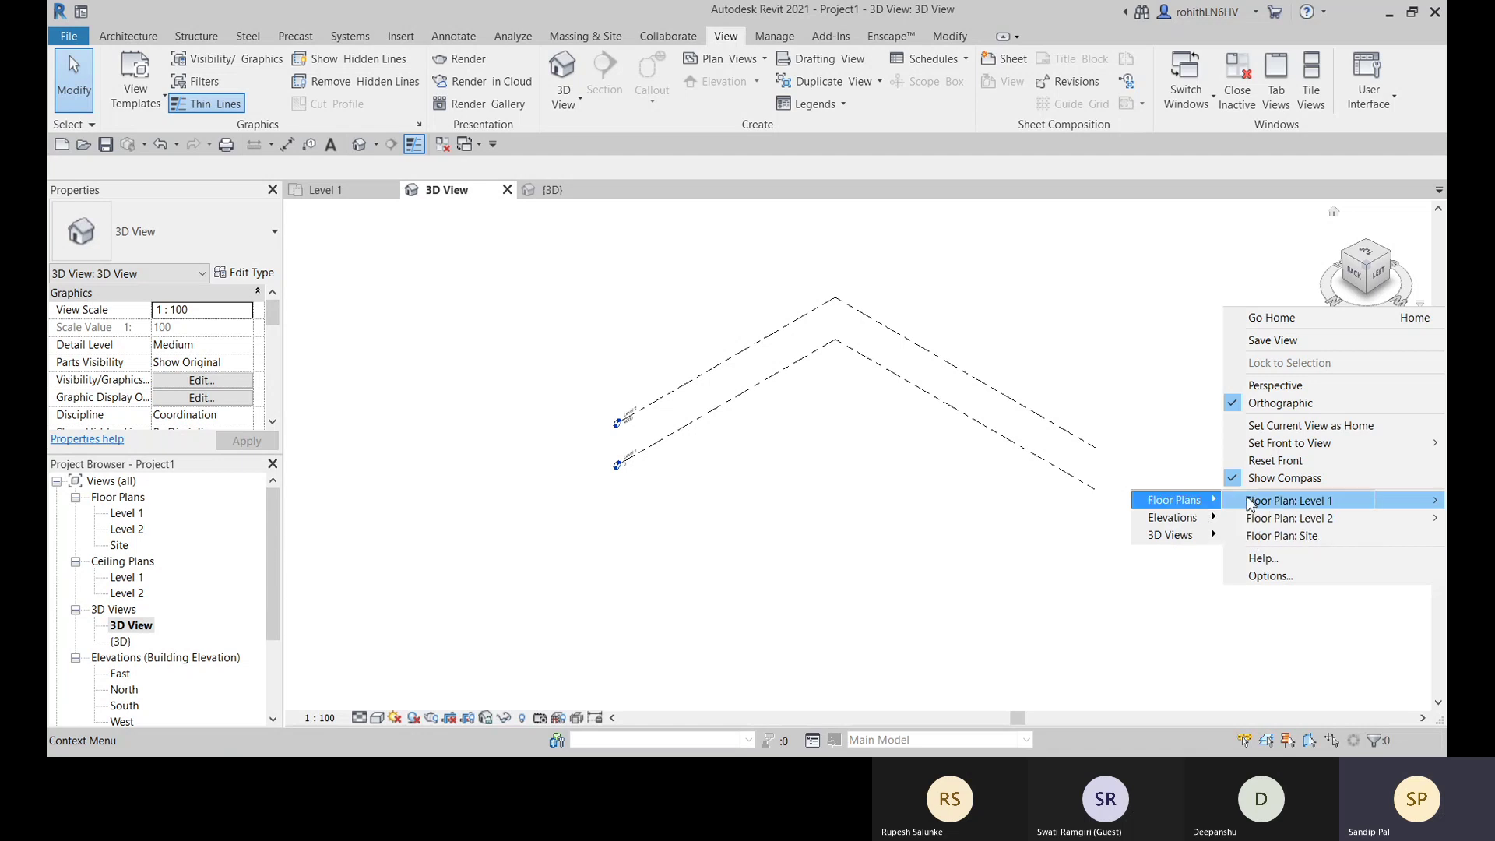
click(1255, 502)
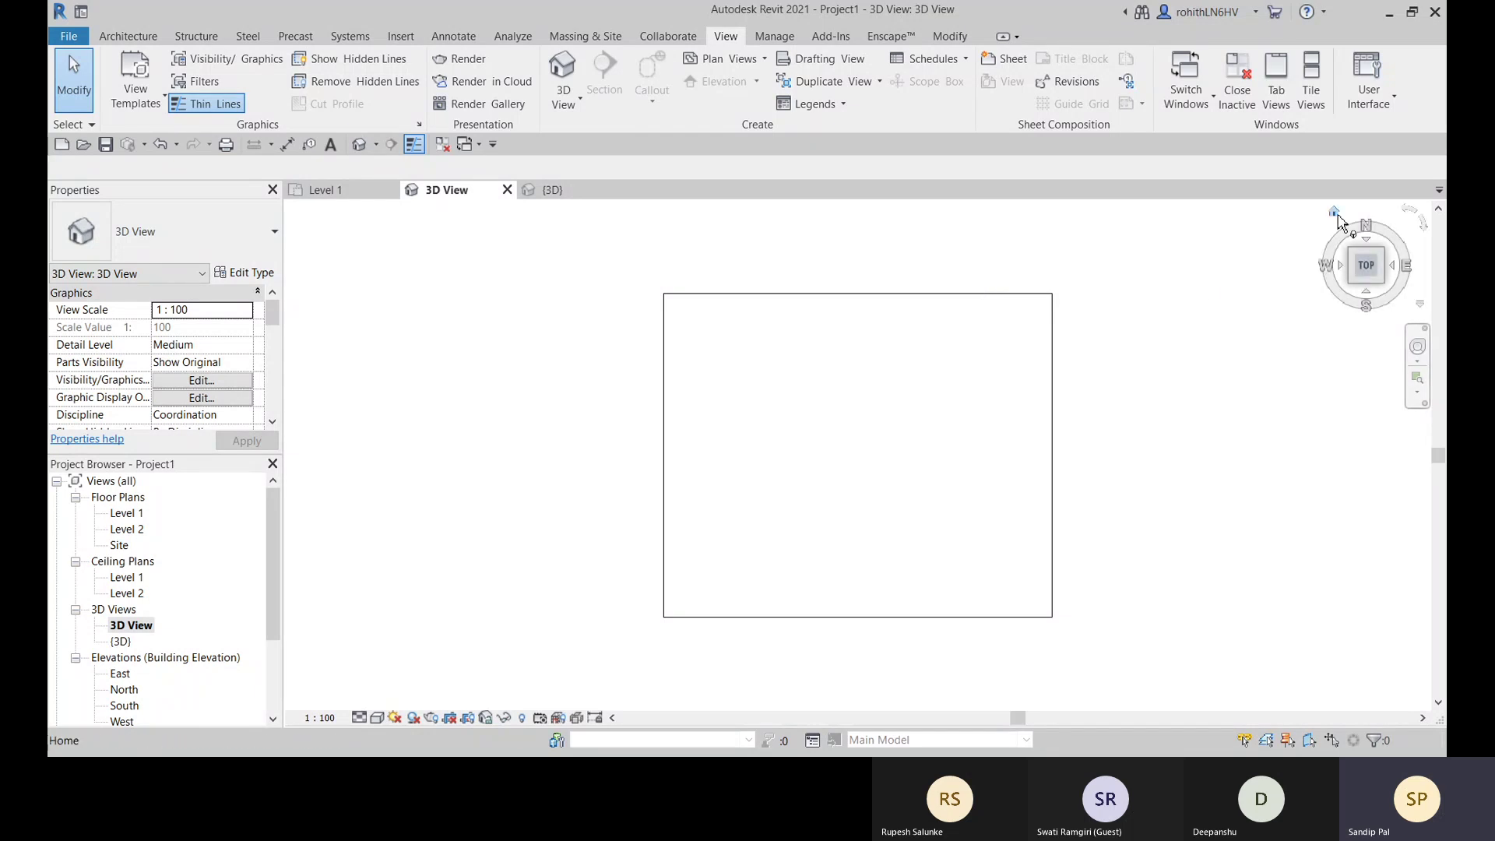
click(1364, 243)
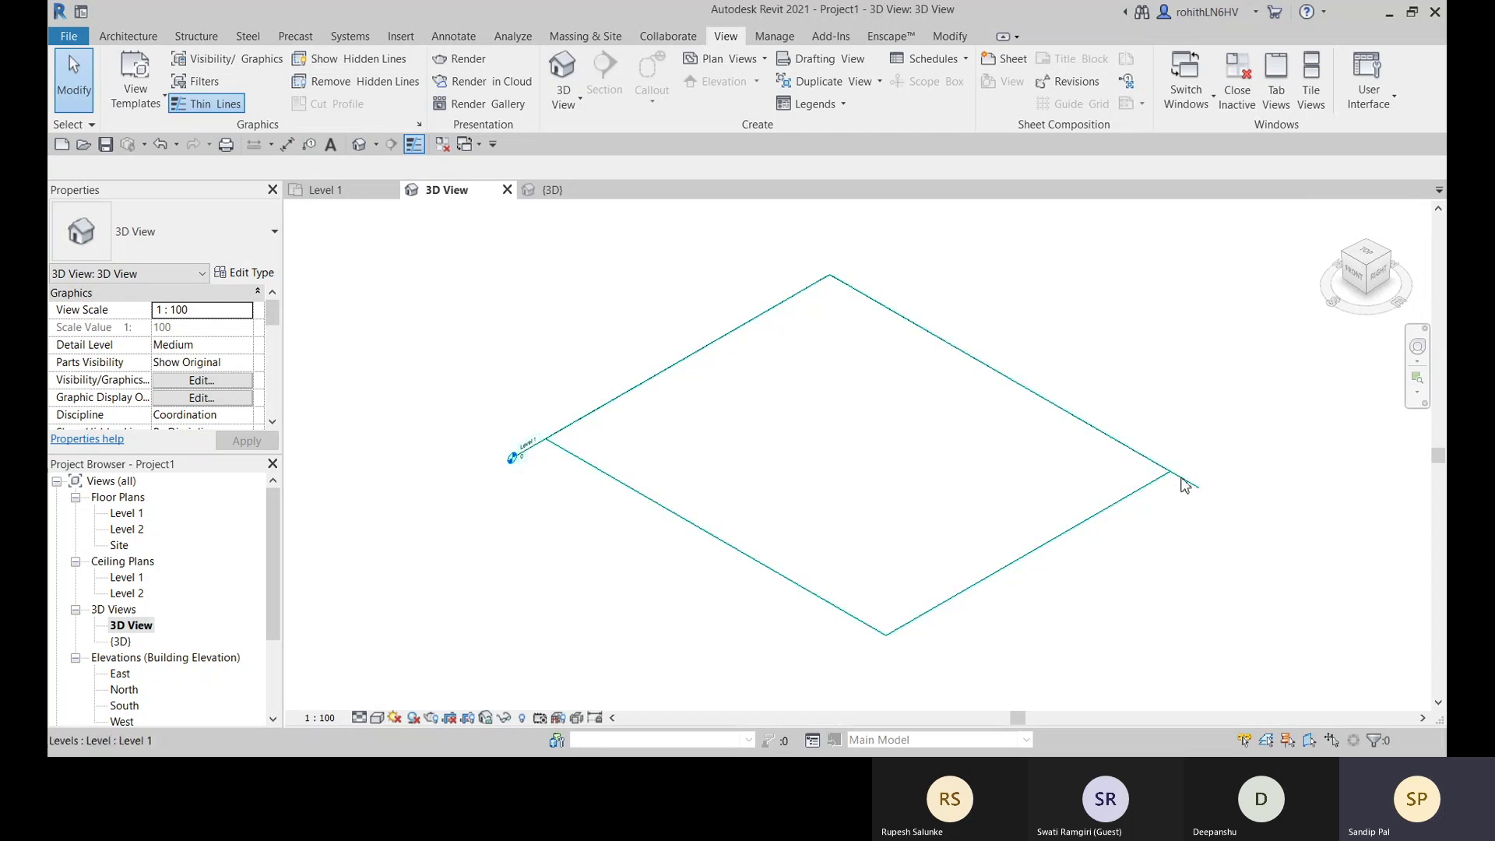
- Orient "3D View" to the North elevation view
click(1419, 309)
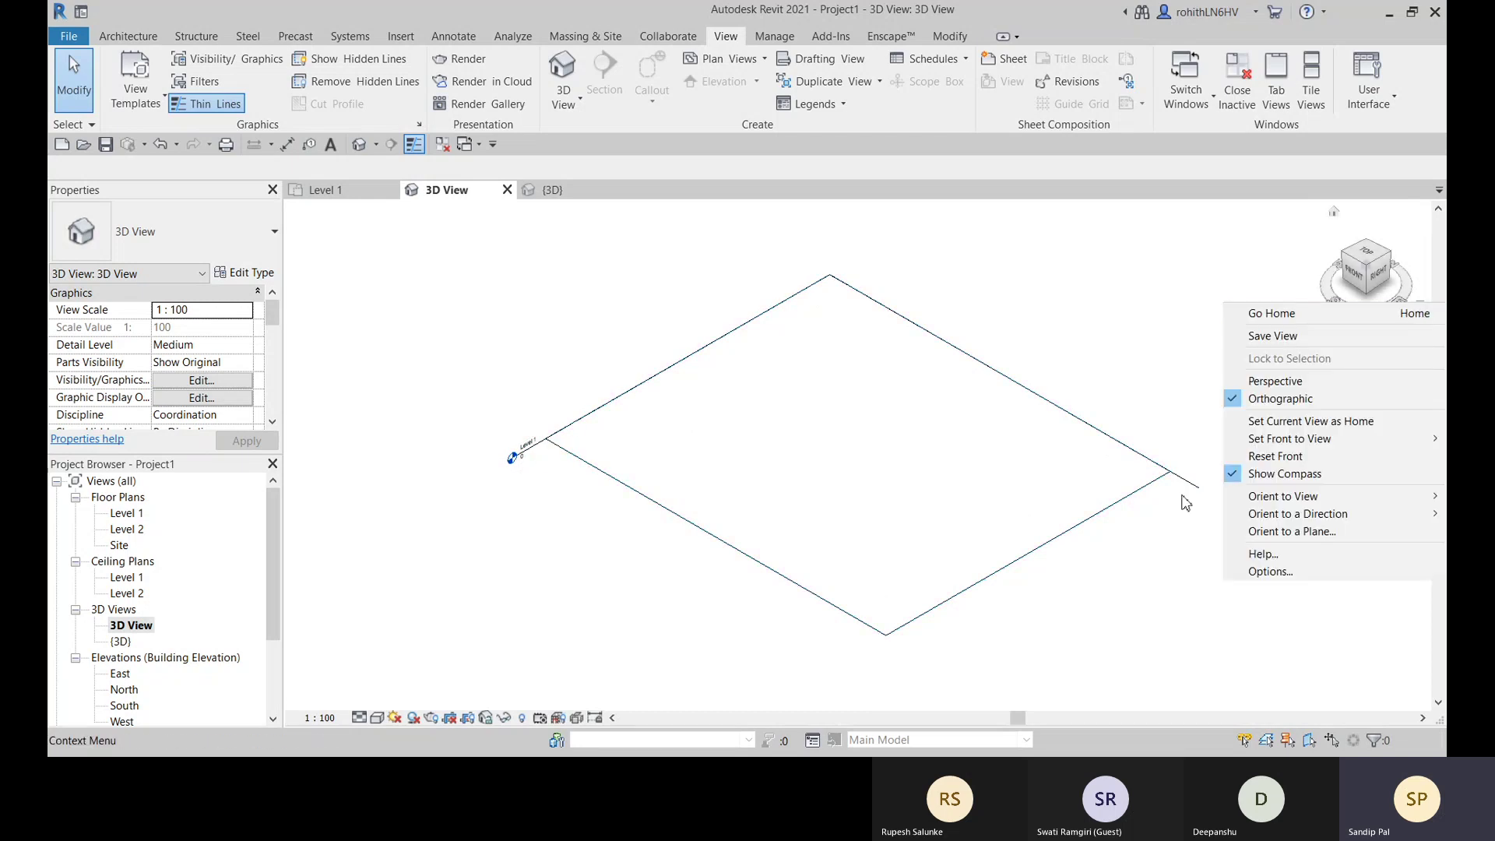
mouse_move(1255, 498)
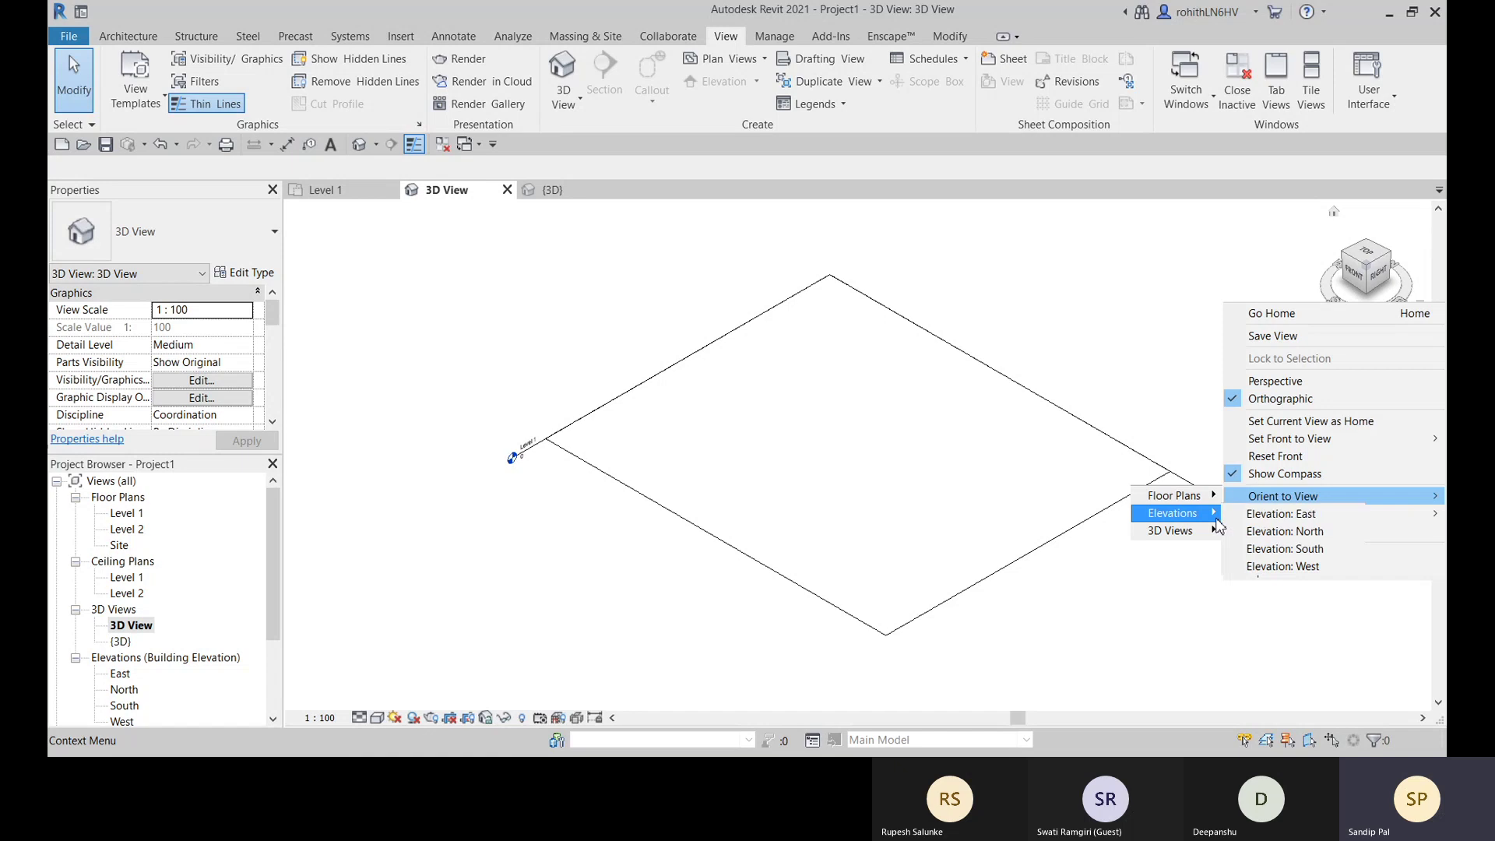
click(1253, 532)
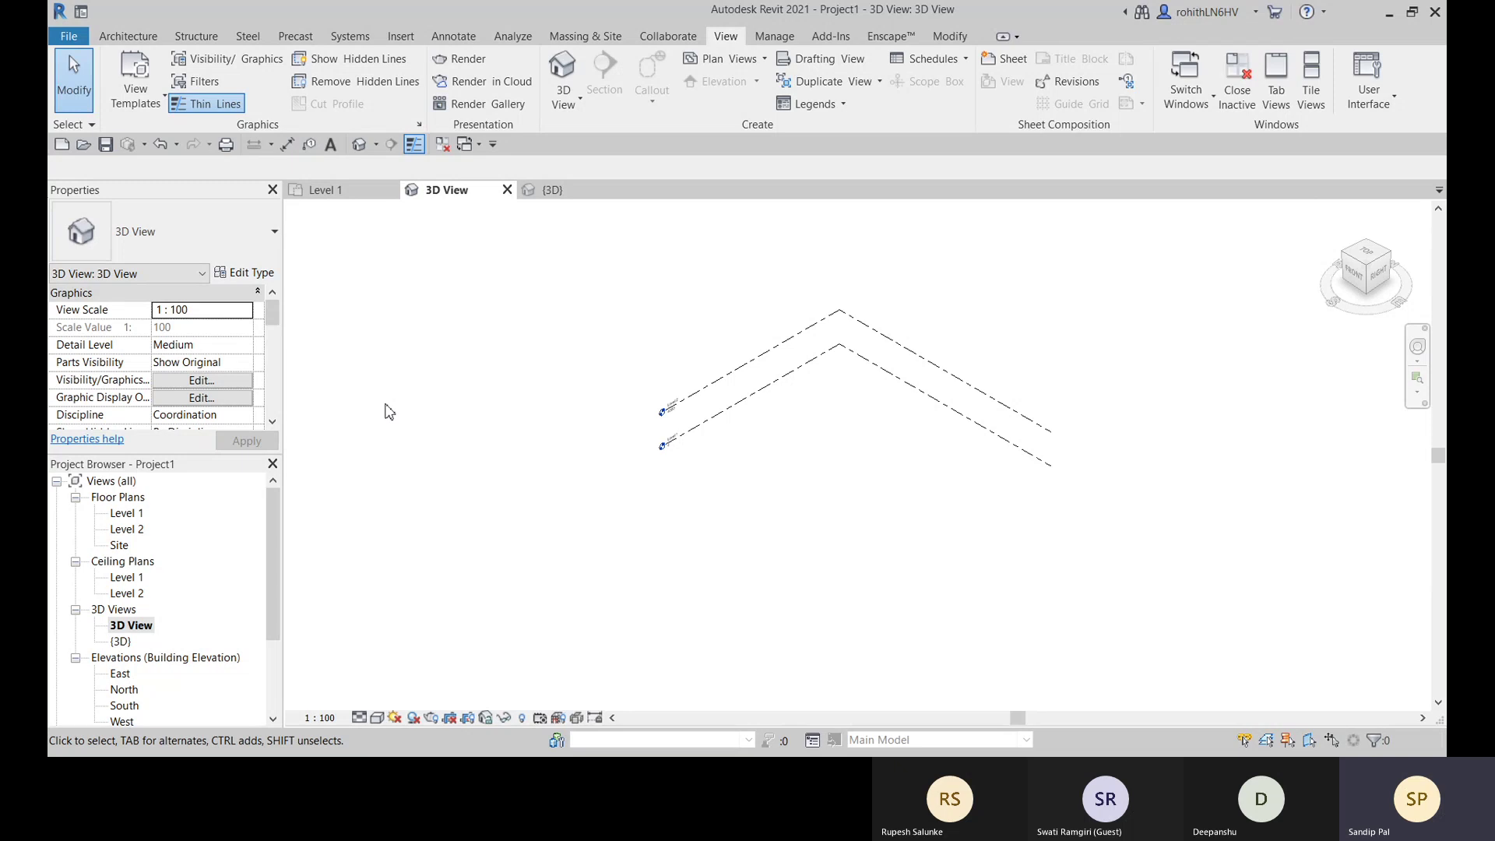
- Orient "3D View" to the North direction
click(1420, 304)
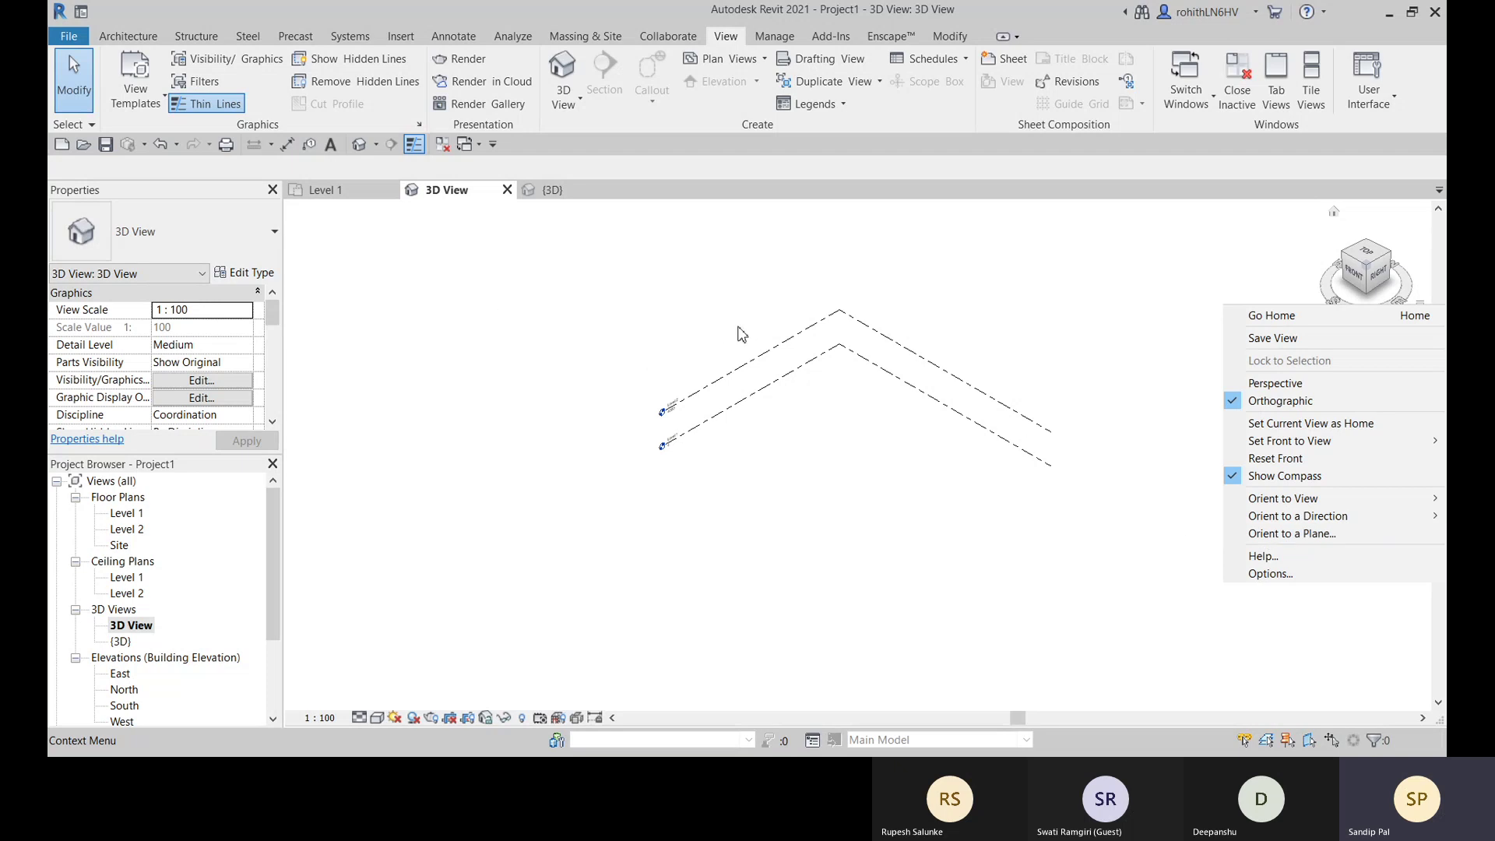
click(116, 39)
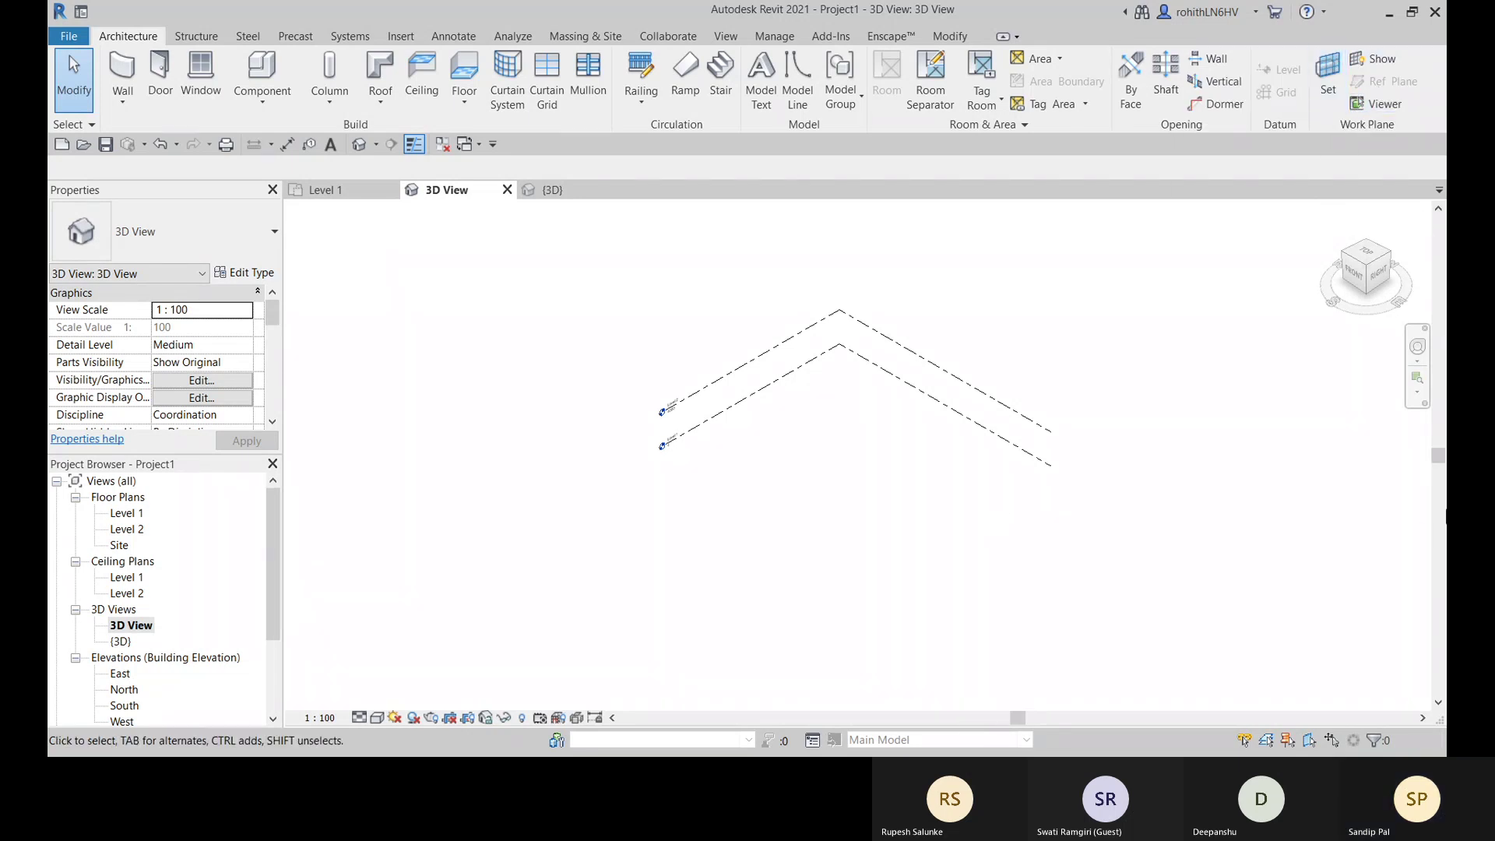
right_click(1418, 309)
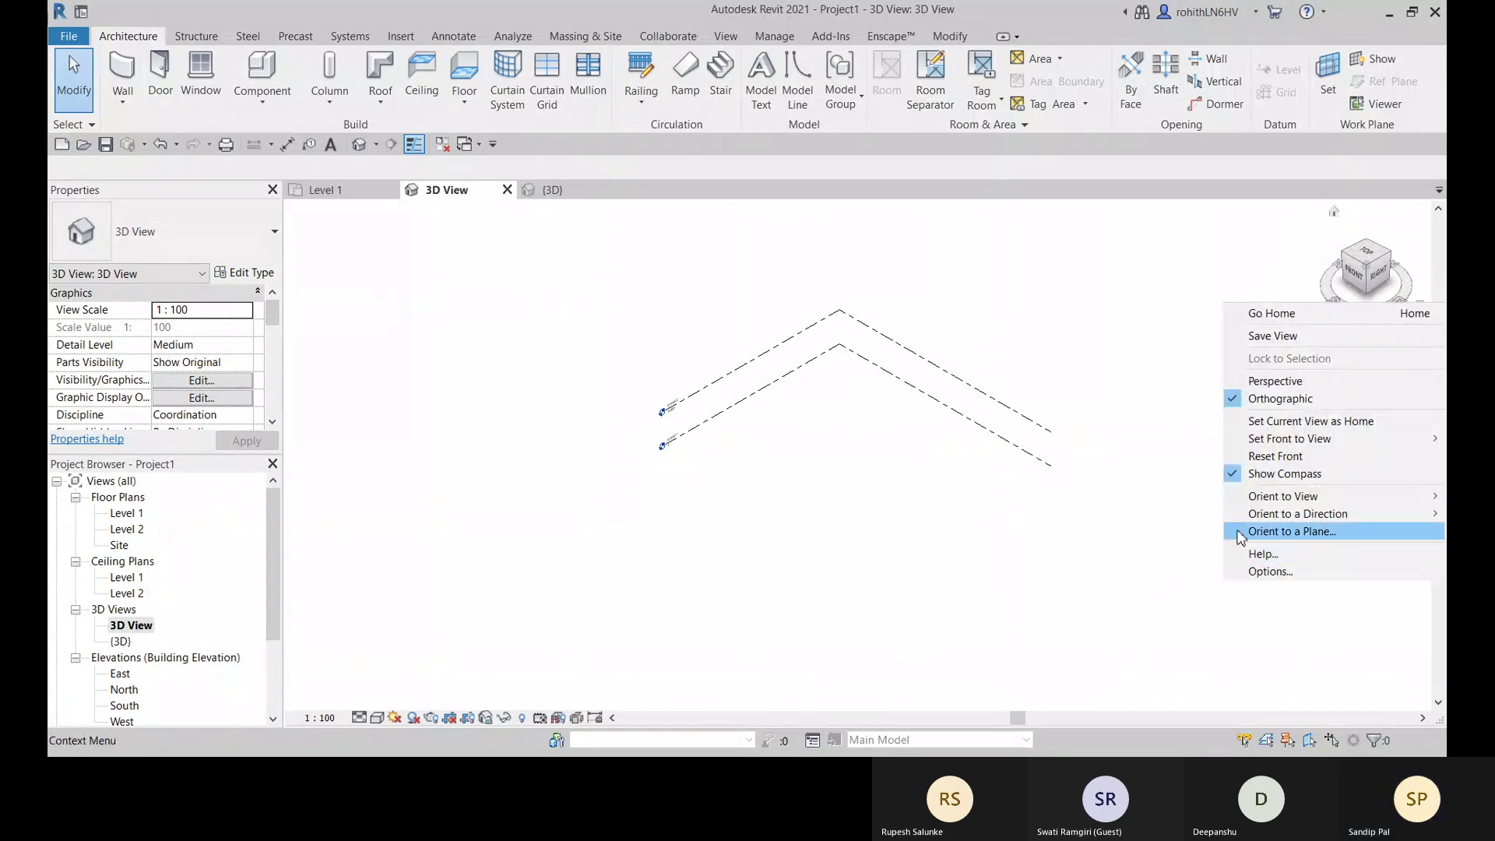
mouse_move(1288, 523)
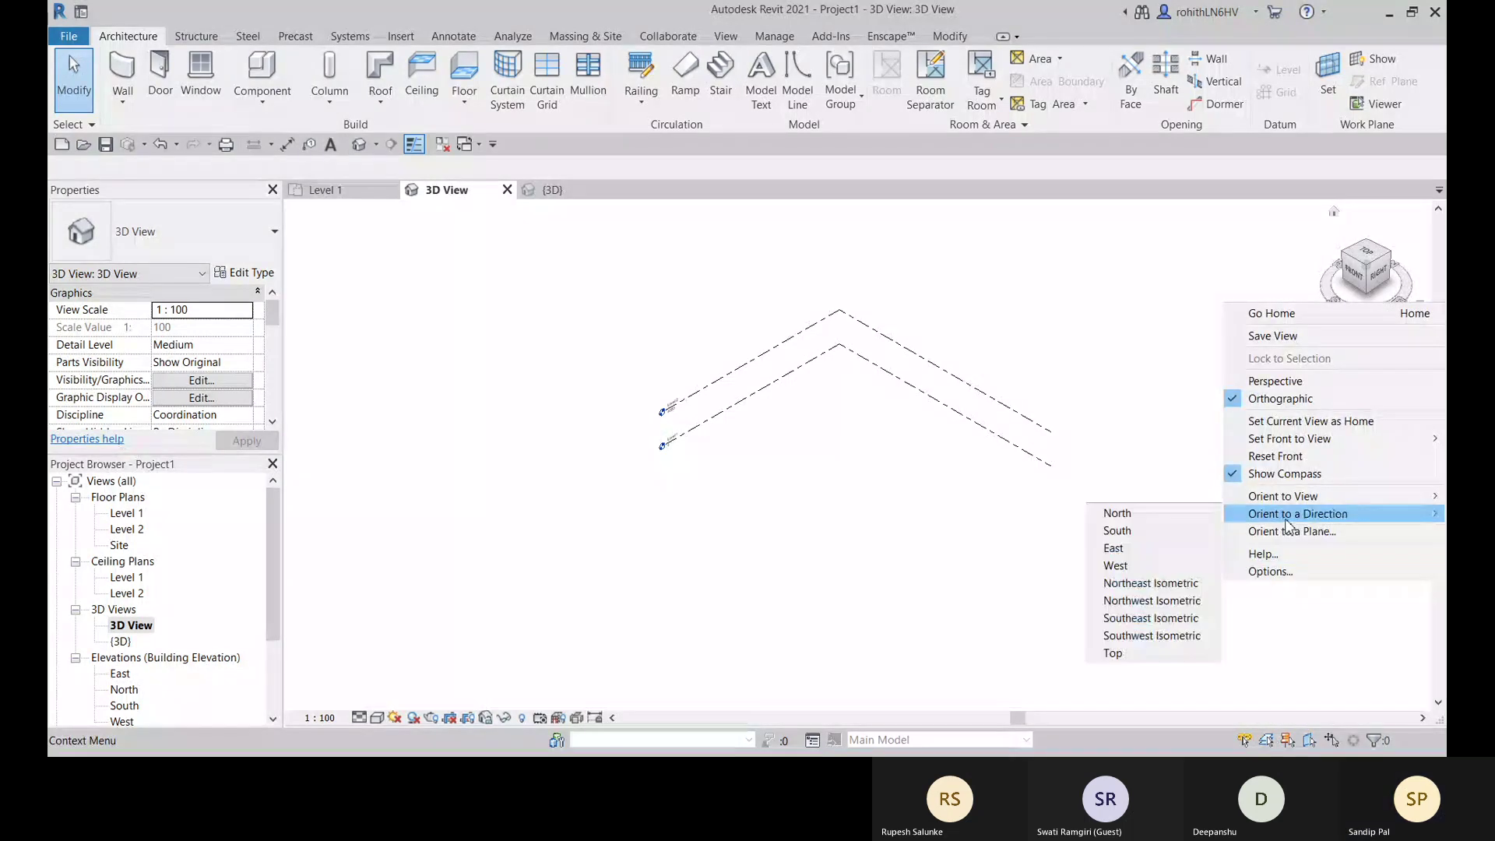
click(1124, 518)
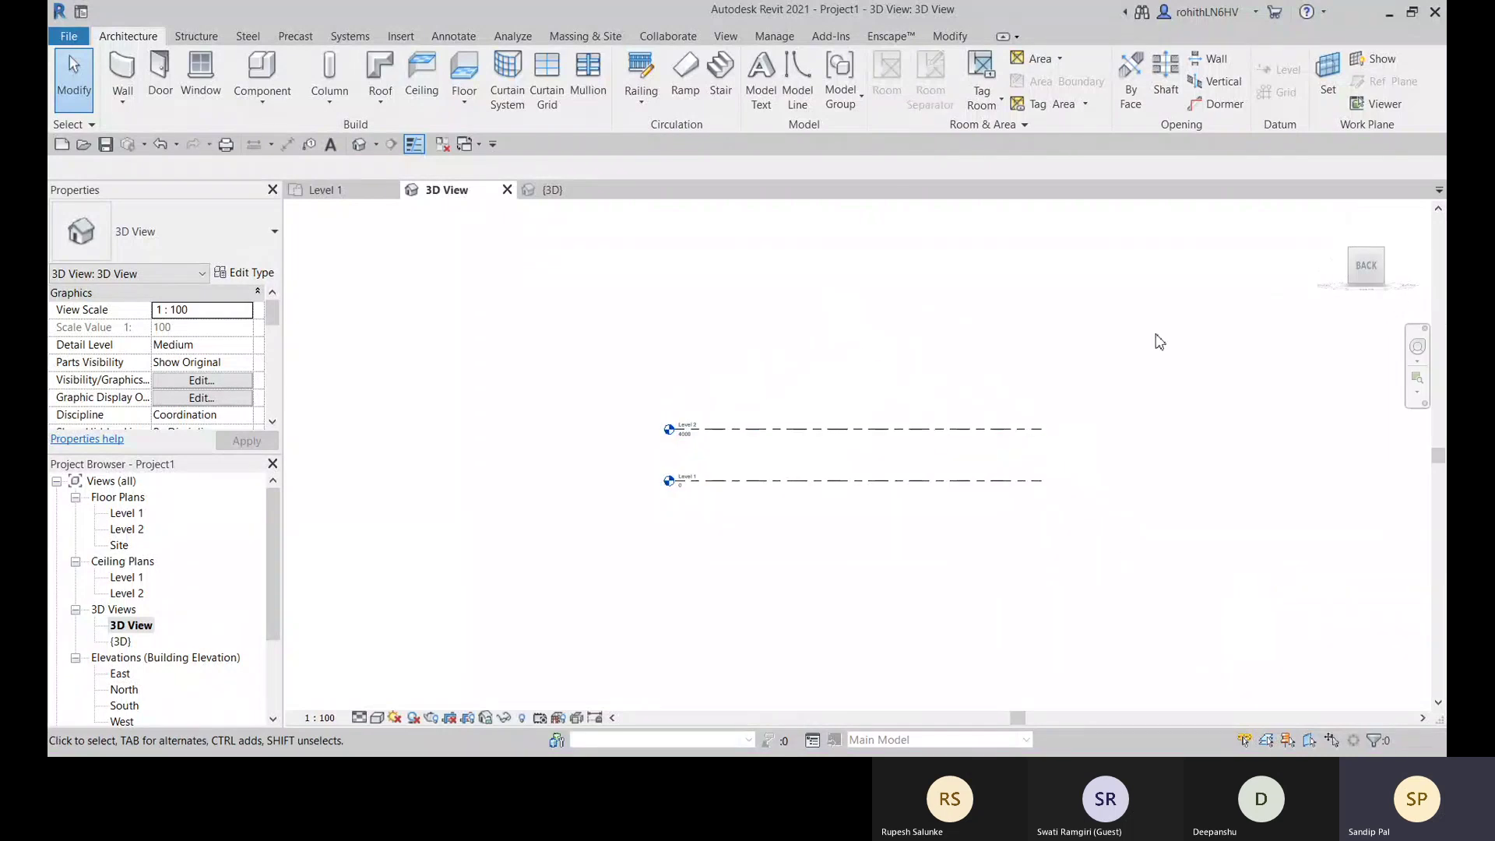
- Orient "3D View" to the North elevation view
click(1421, 301)
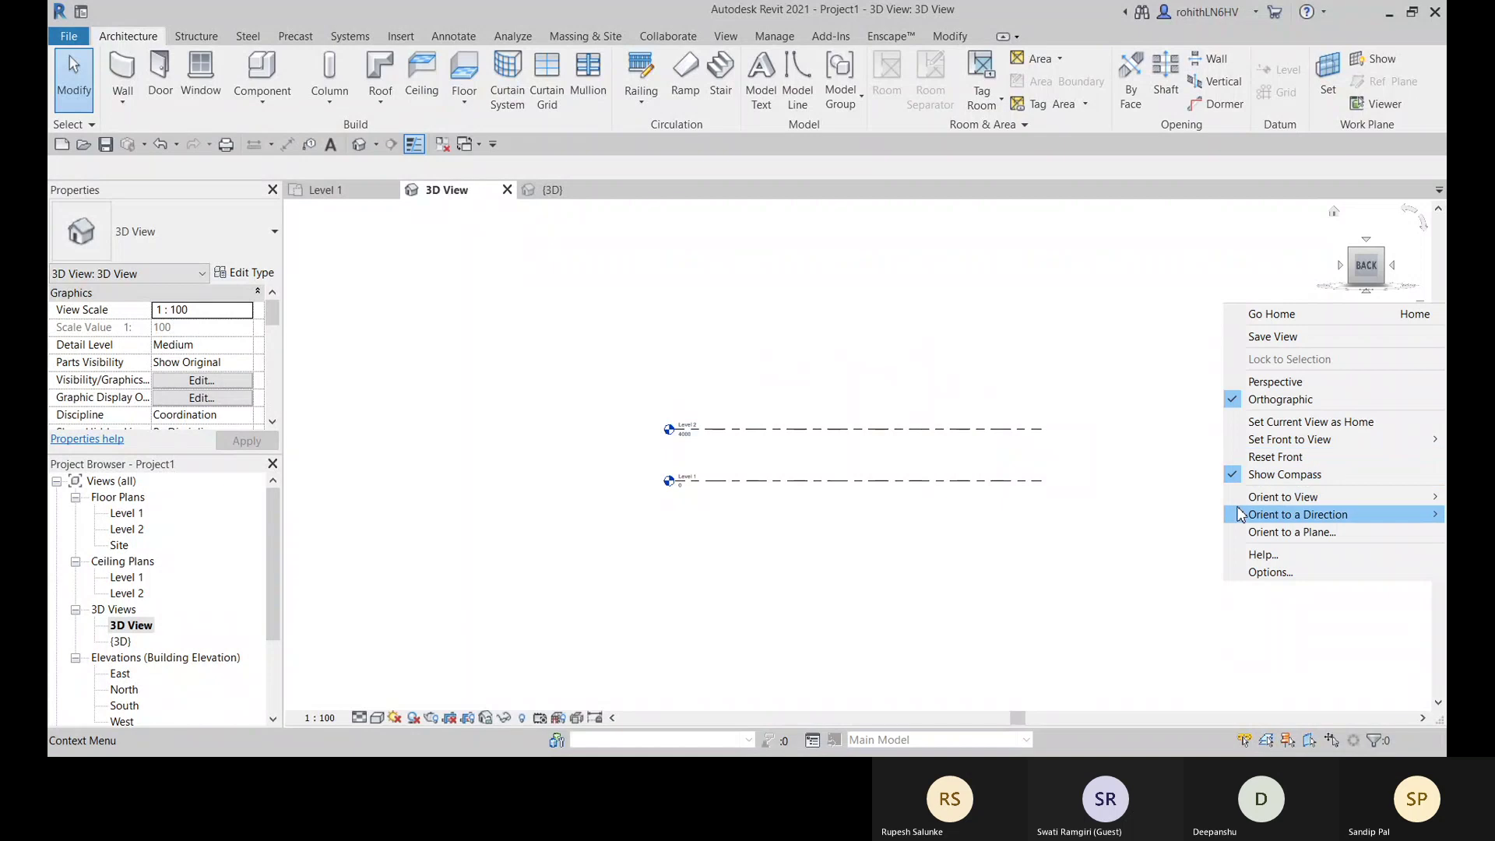
mouse_move(1291, 506)
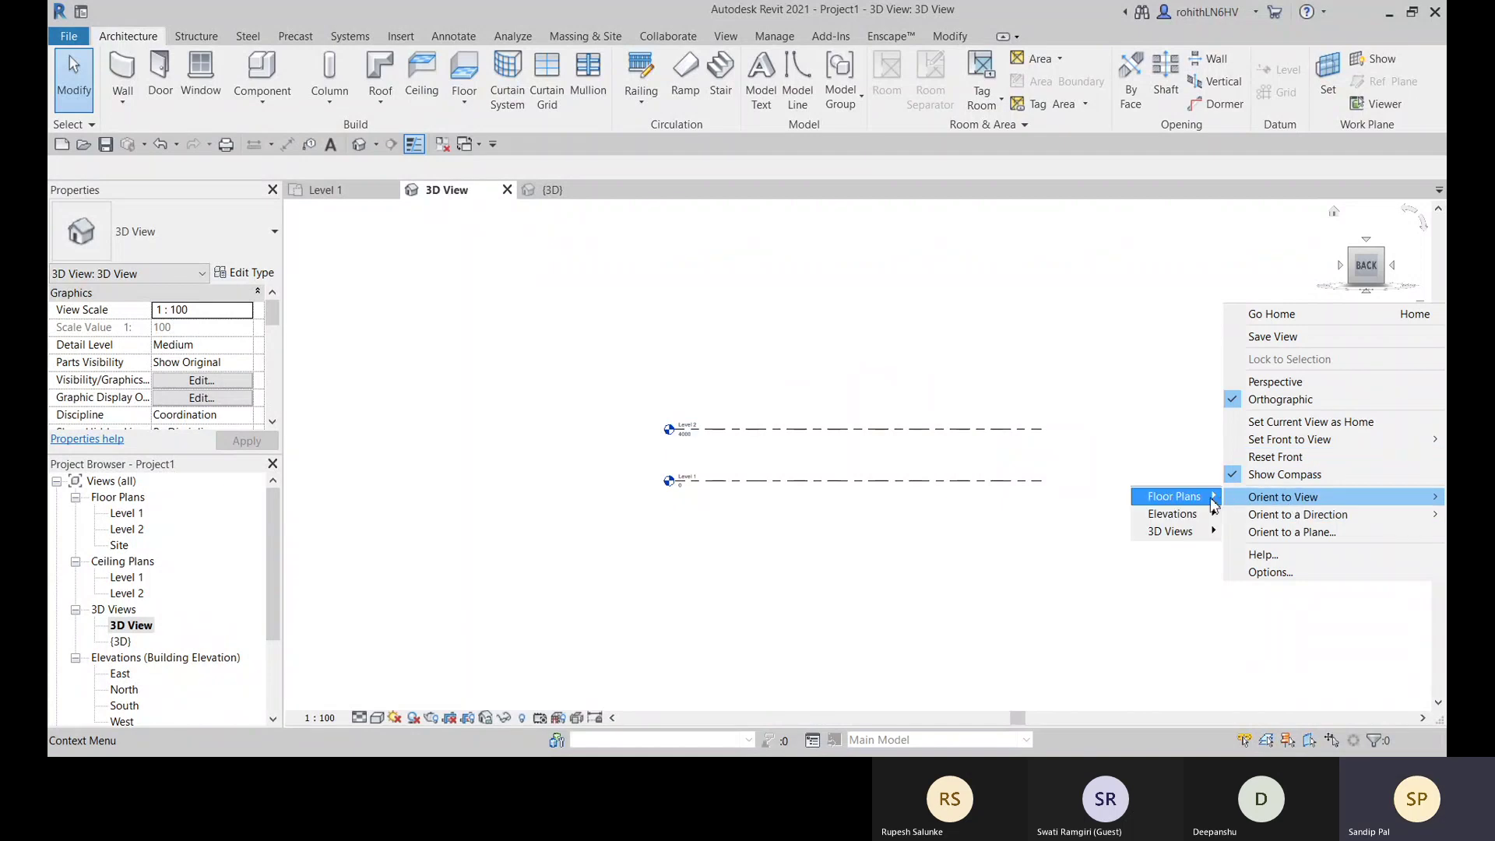
mouse_move(1191, 515)
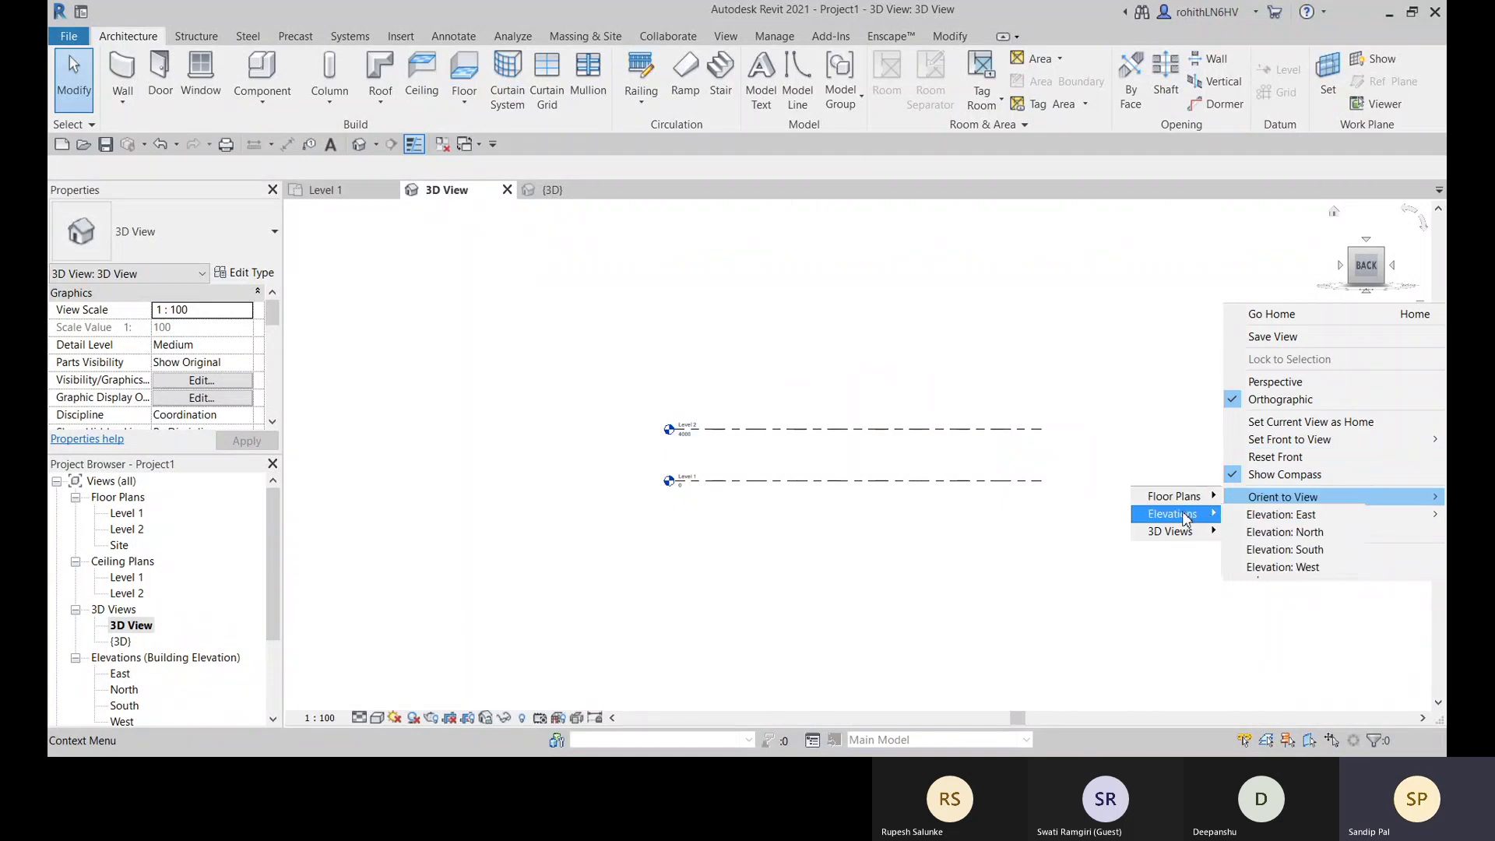
click(1280, 537)
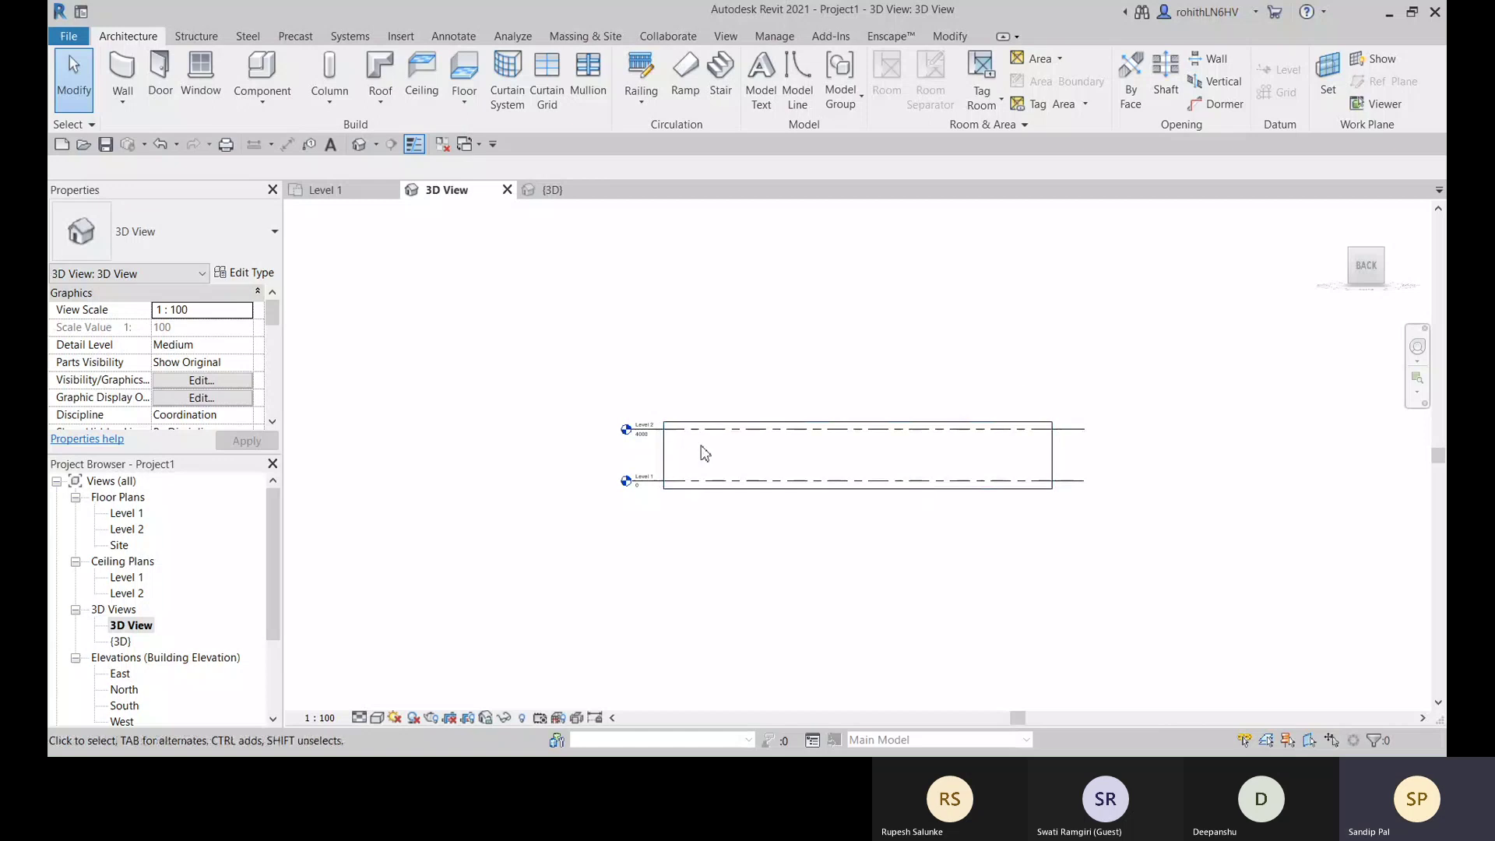
- Select and deselect the section box around the levels, and turn off the Section Box property of "3D View"
click(786, 418)
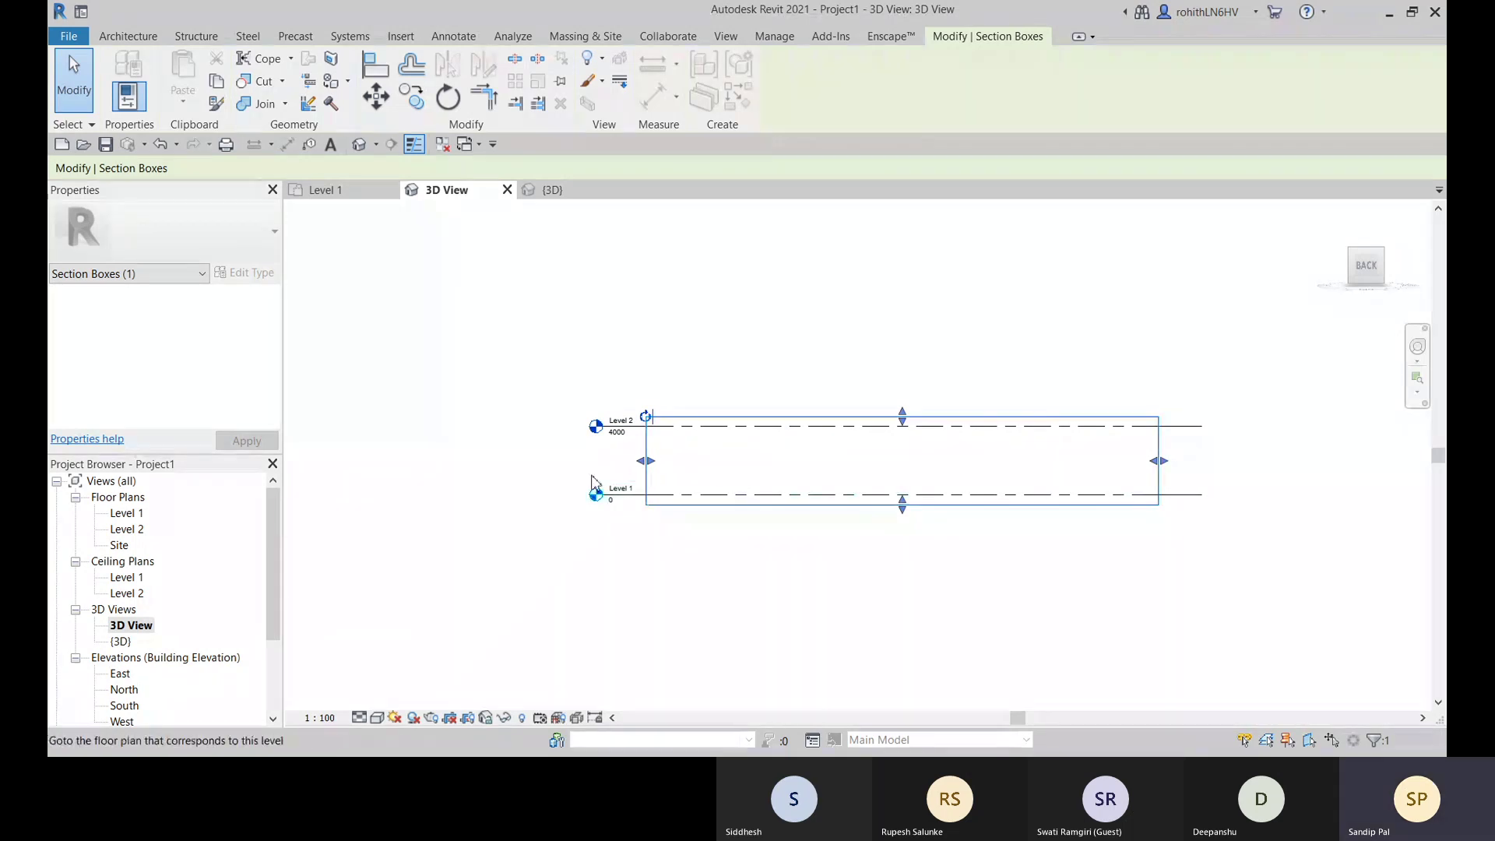
click(542, 576)
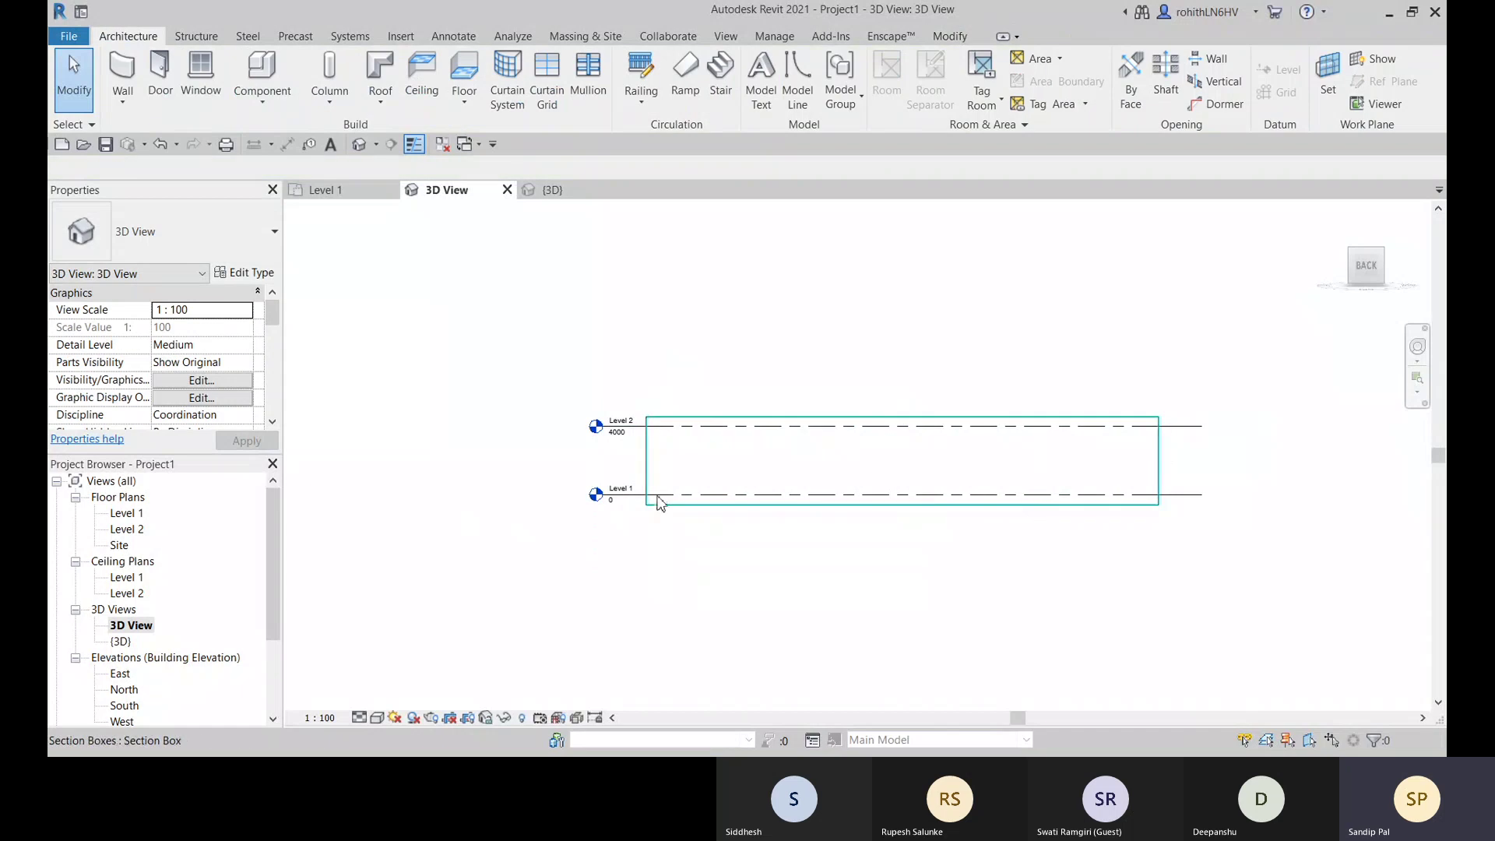
click(652, 478)
click(420, 448)
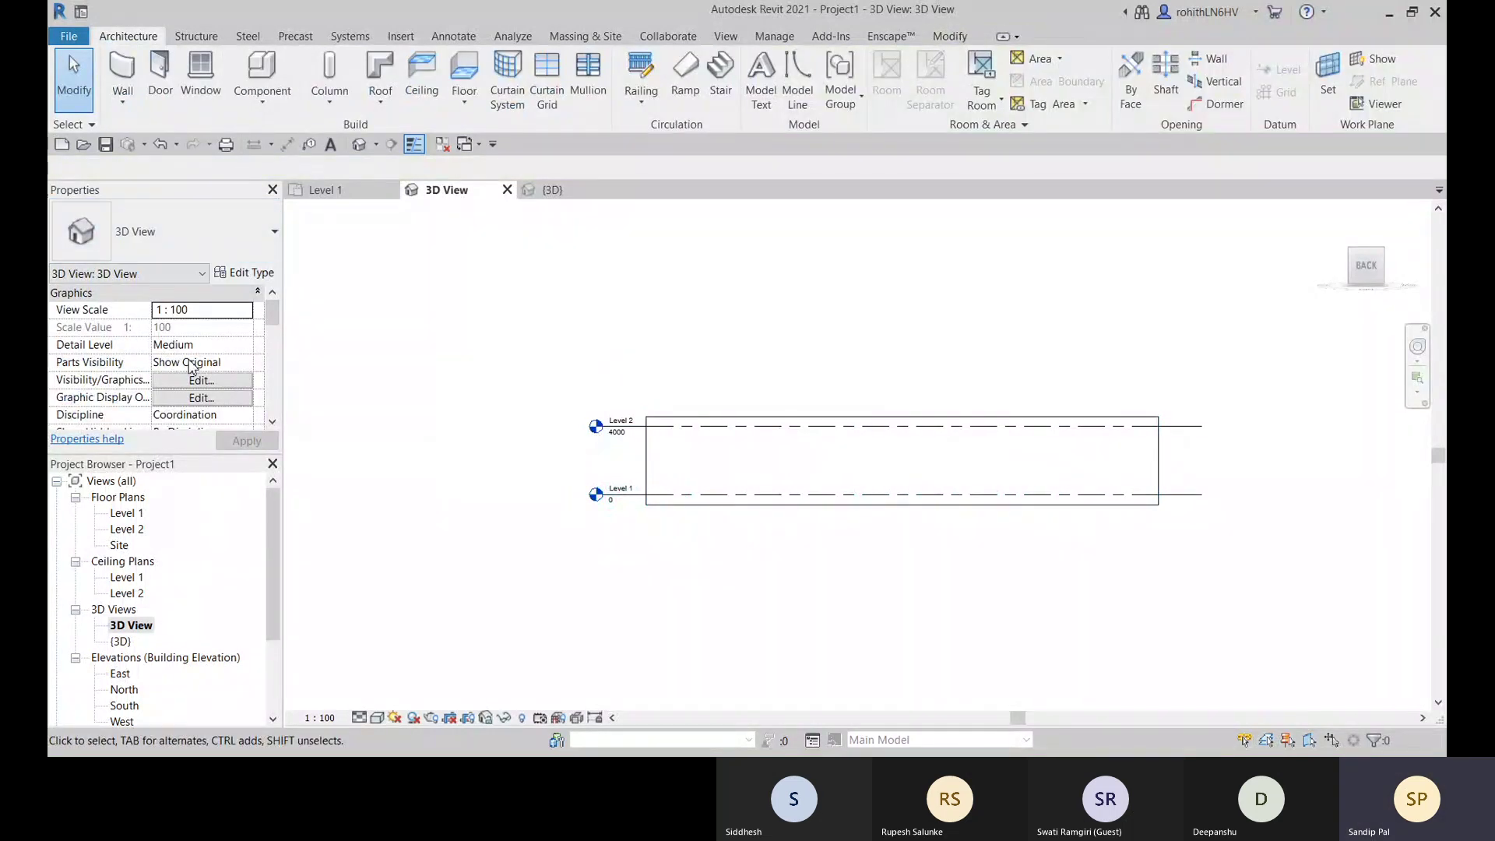
scroll(101, 374, down, 5)
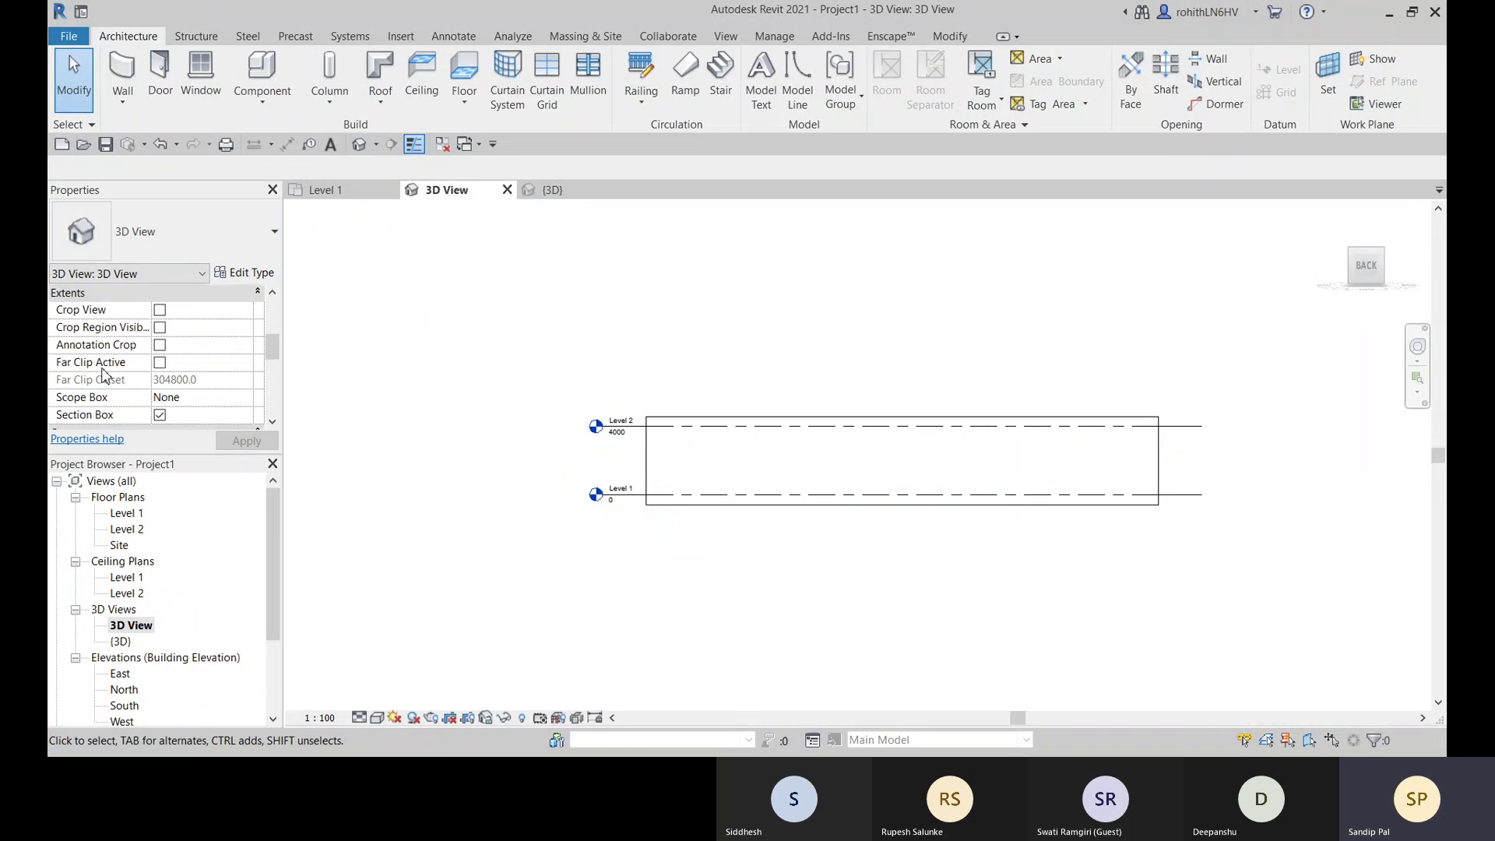
click(160, 415)
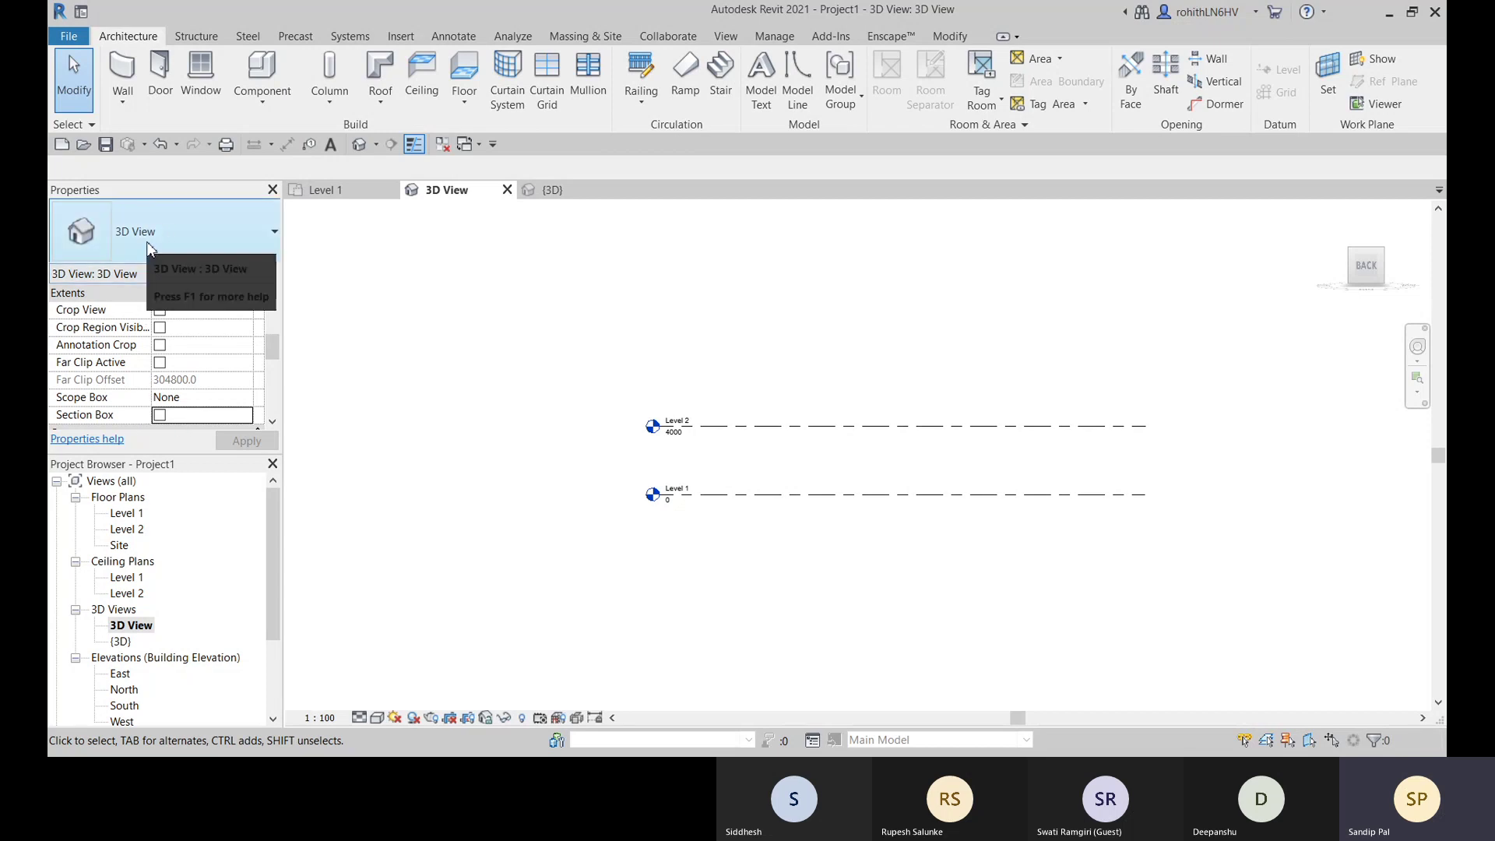
scroll(487, 477, up, 2)
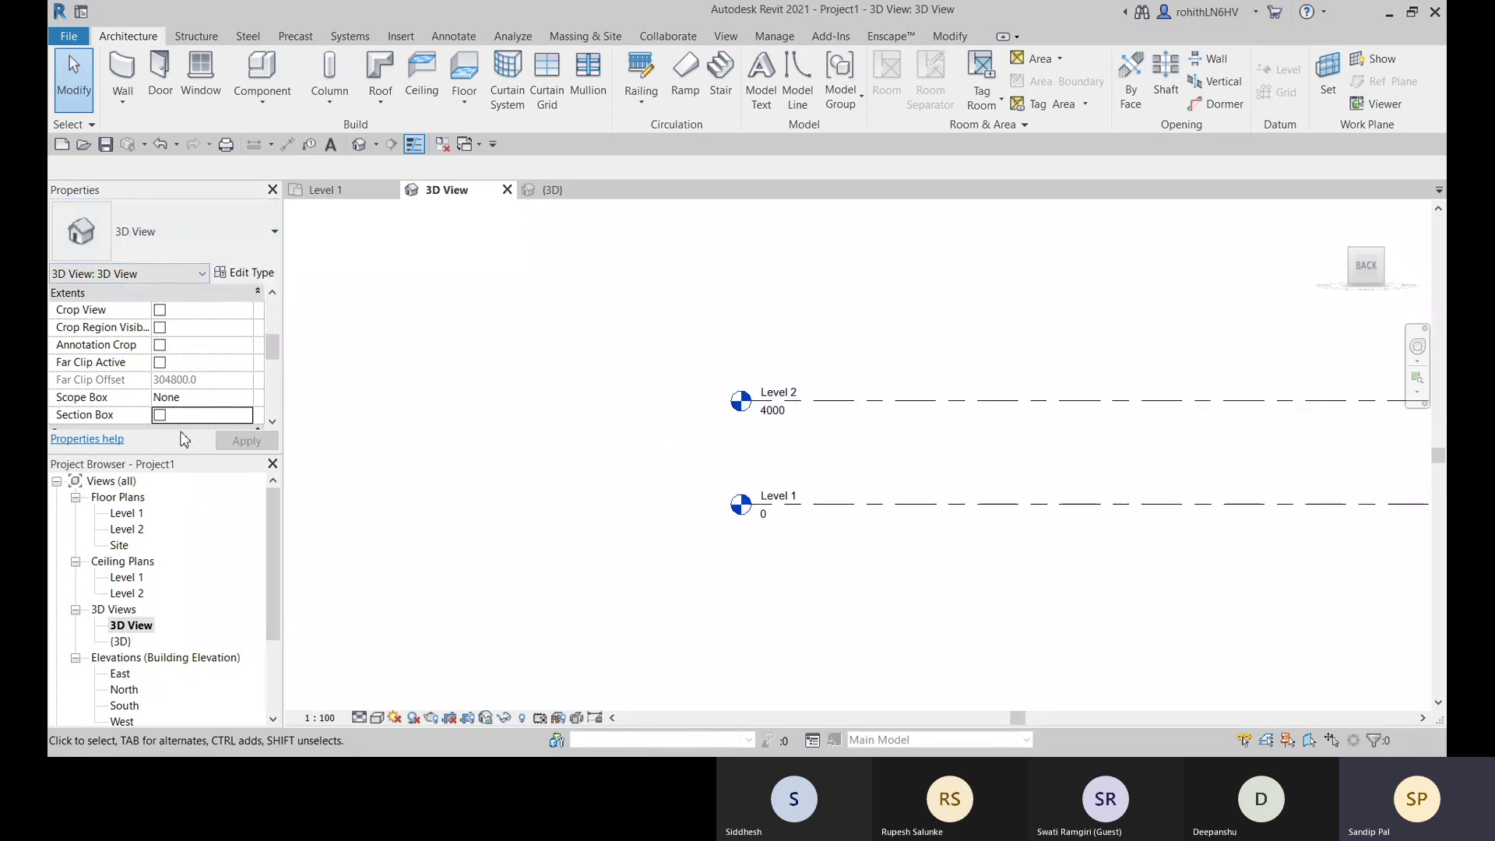
scroll(155, 423, down, 3)
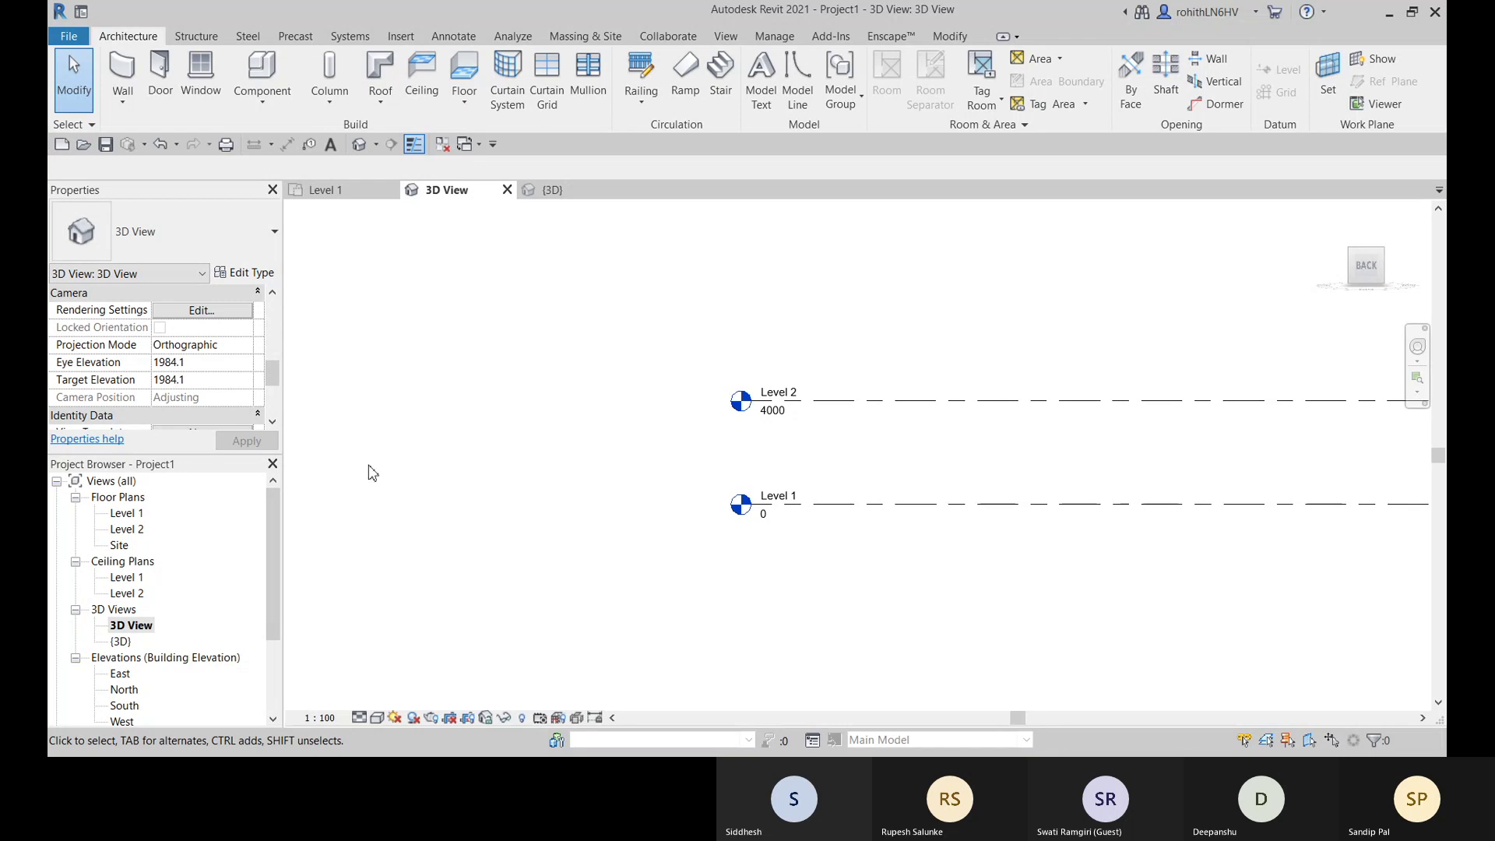
scroll(734, 459, up, 1)
scroll(763, 443, down, 2)
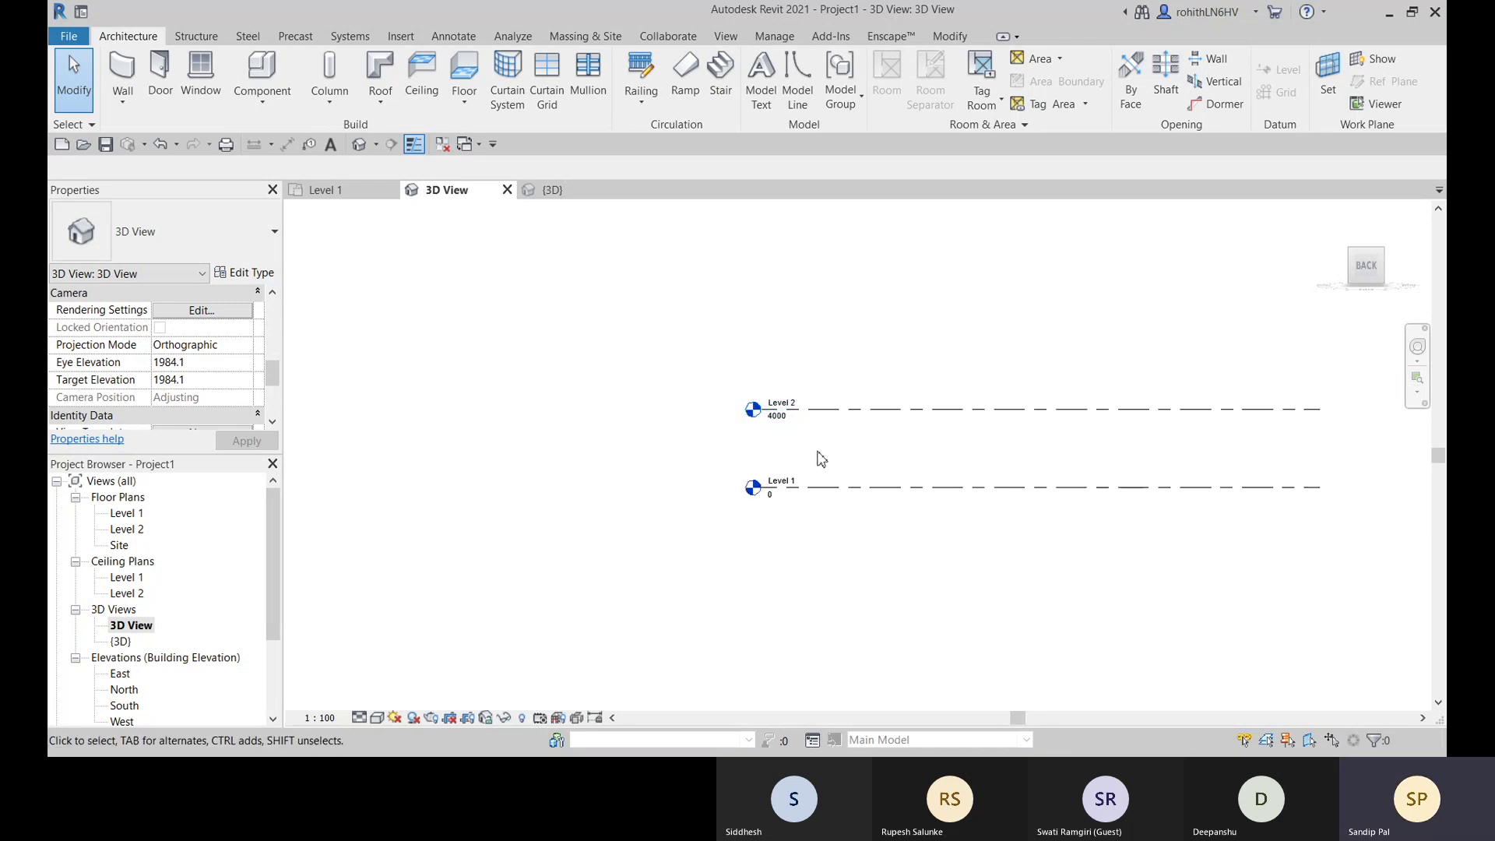
middle_drag(793, 552, 622, 551)
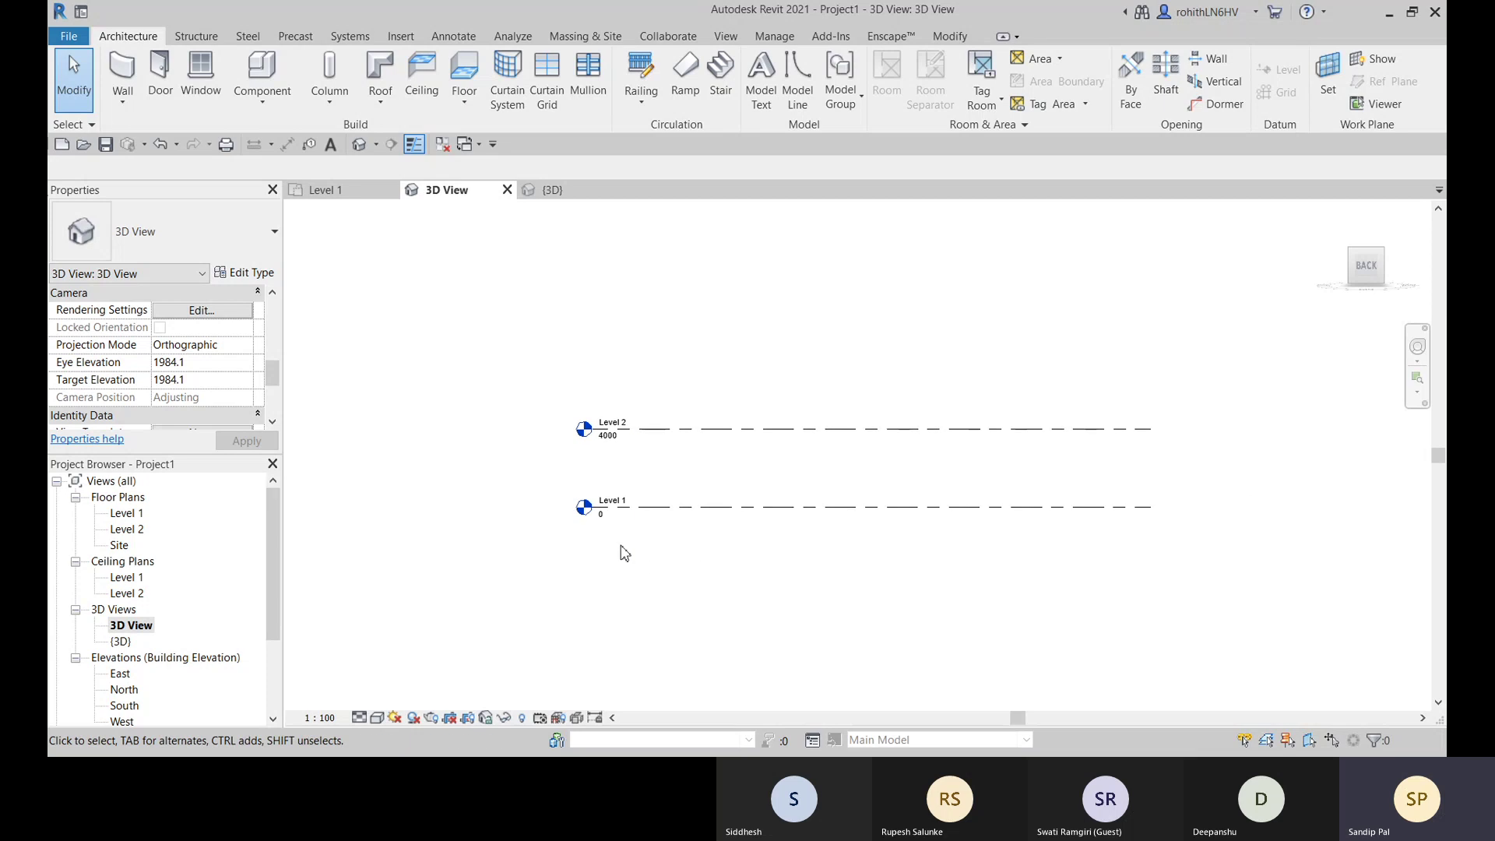
middle_drag(921, 471, 847, 454)
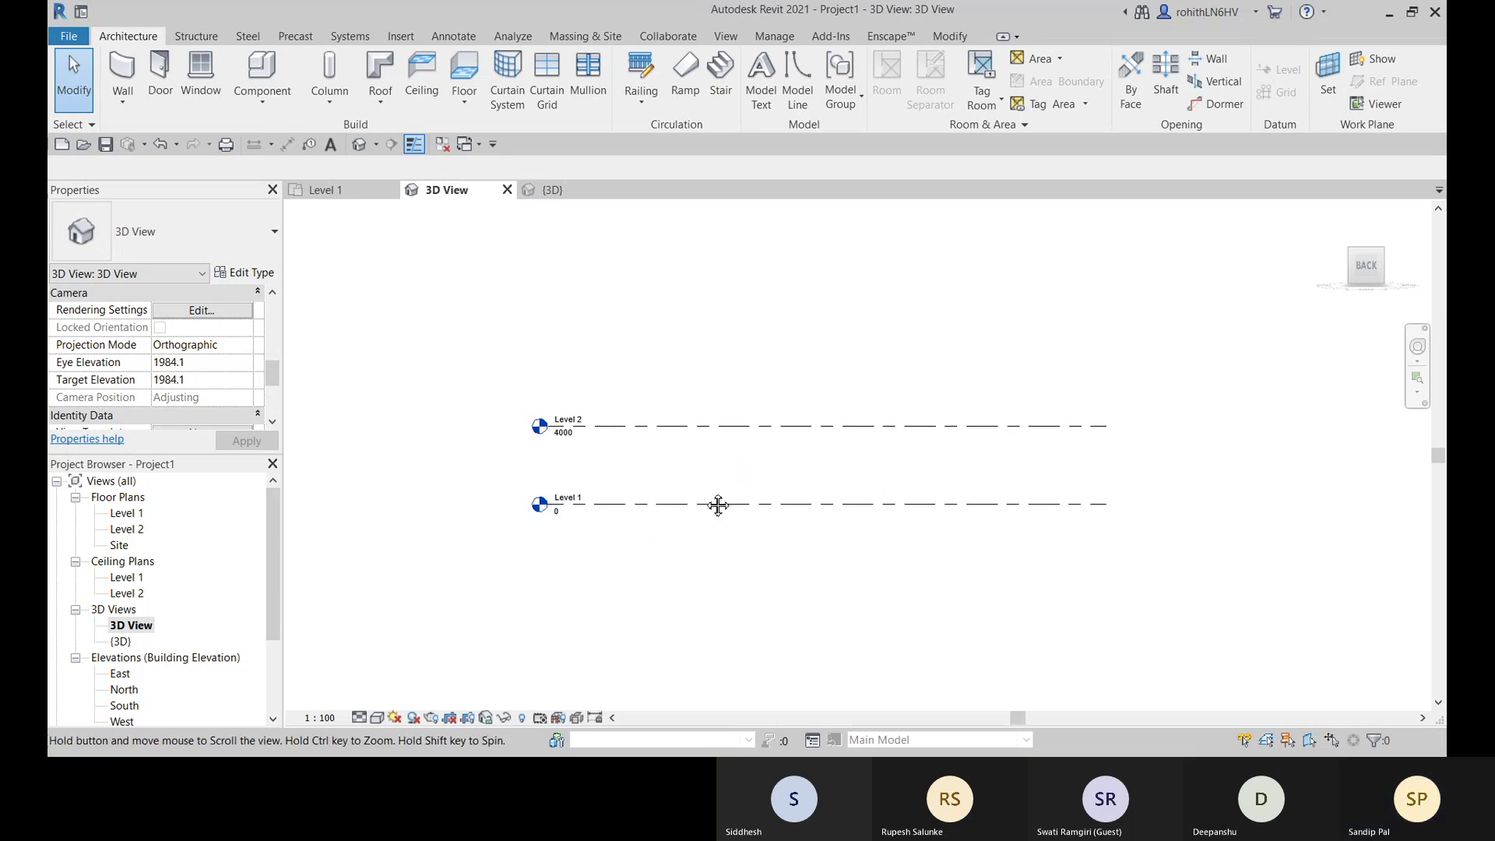
middle_drag(717, 504, 710, 501)
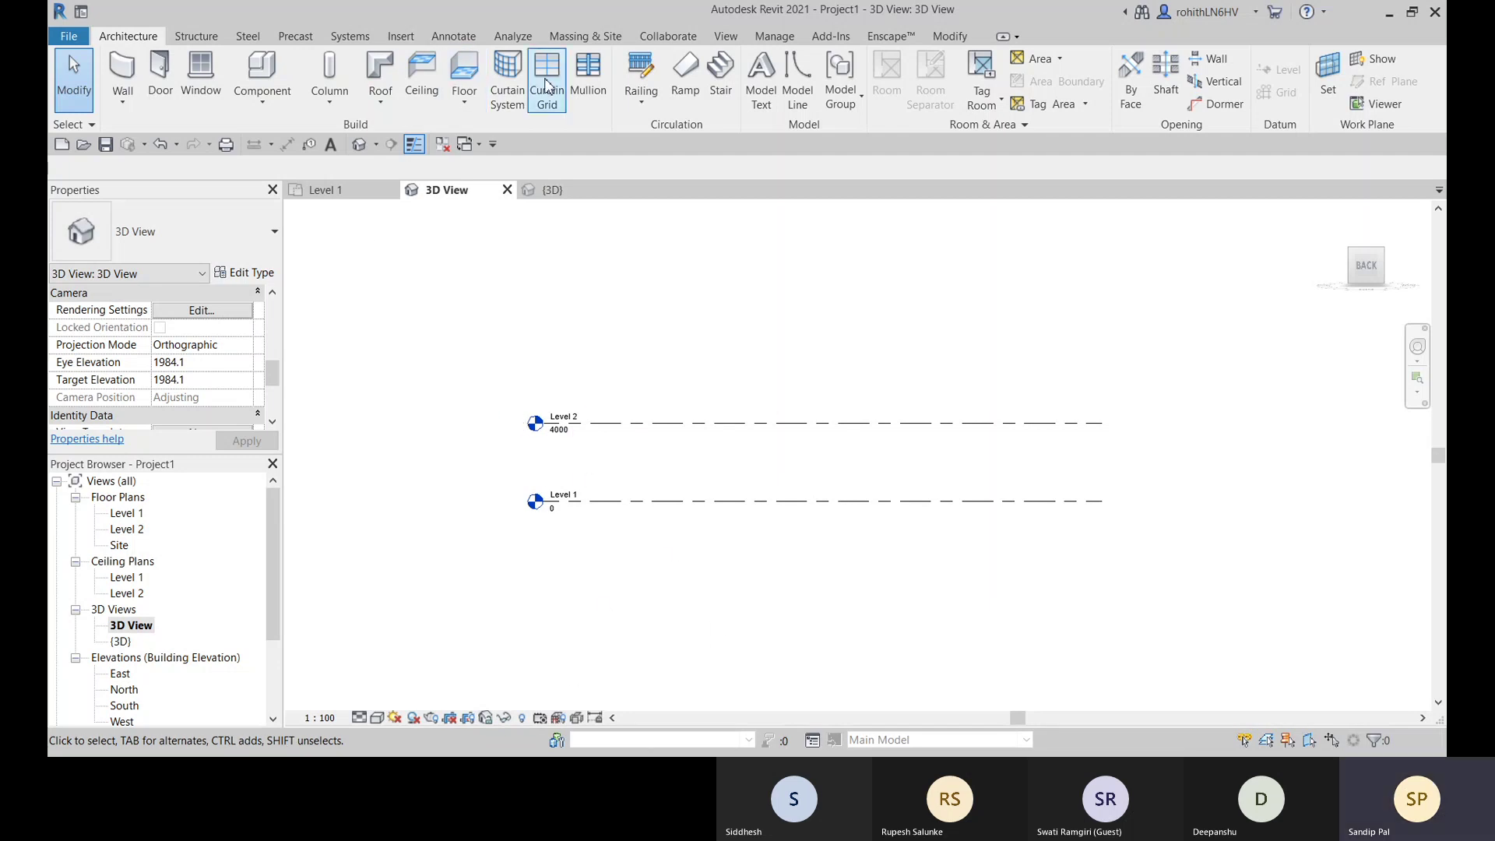
- Hide the Navigation Bar from the user interface and show it again
click(398, 36)
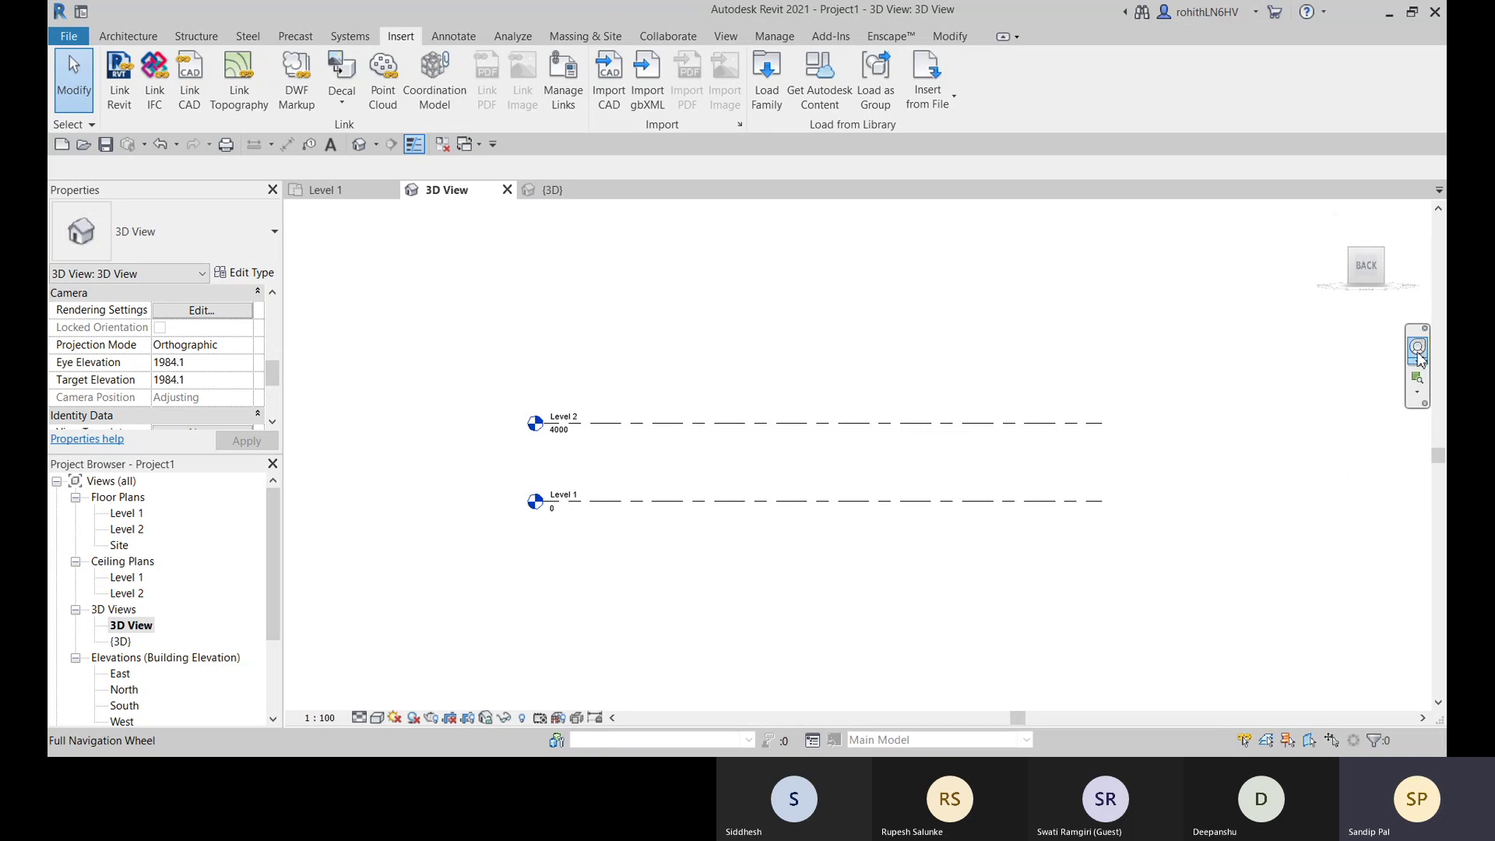
click(725, 36)
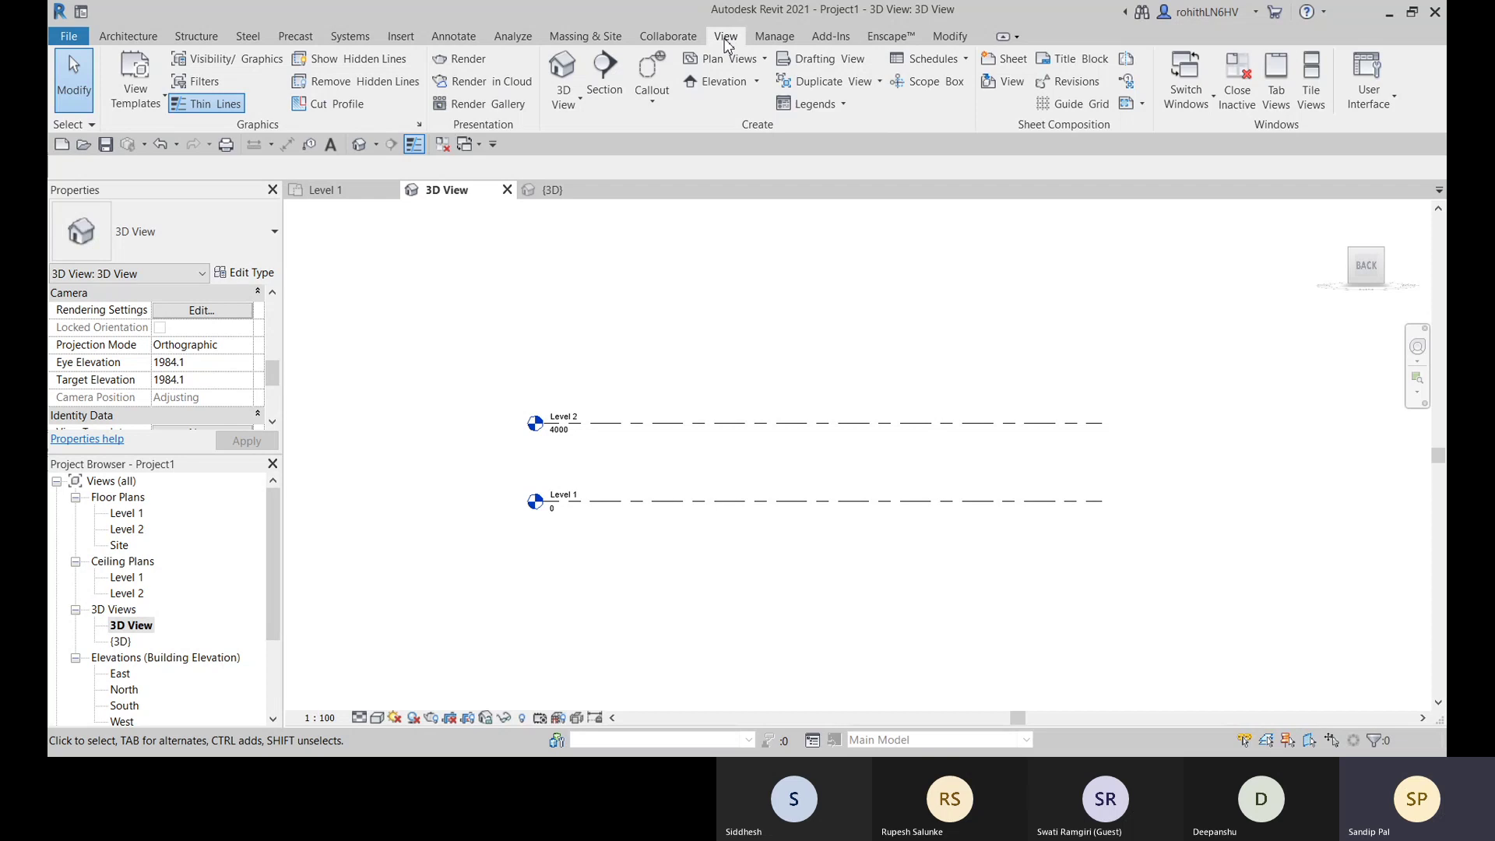
click(1393, 103)
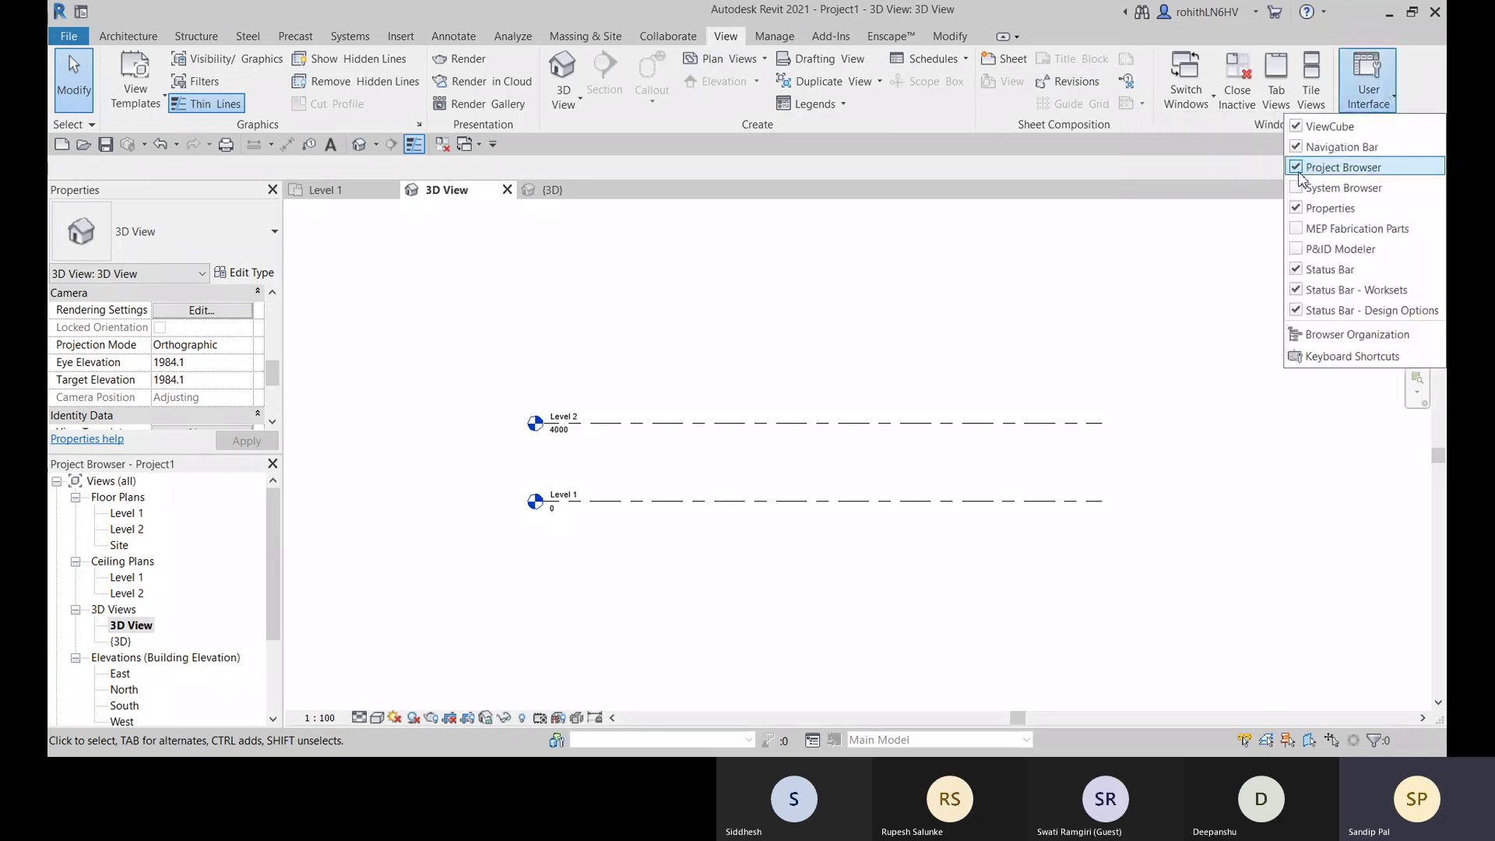
click(1323, 146)
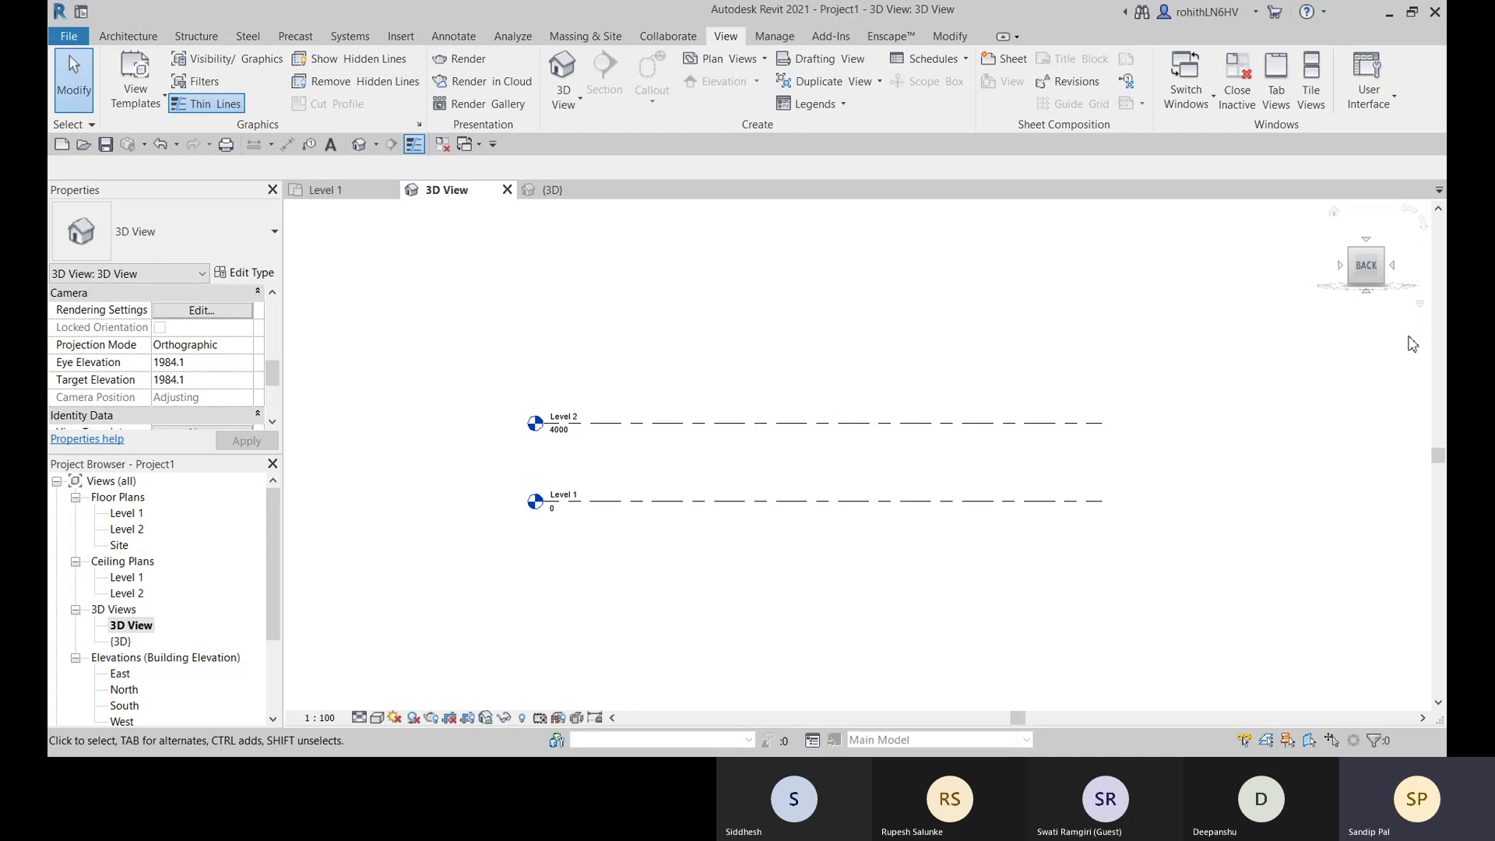
click(1394, 100)
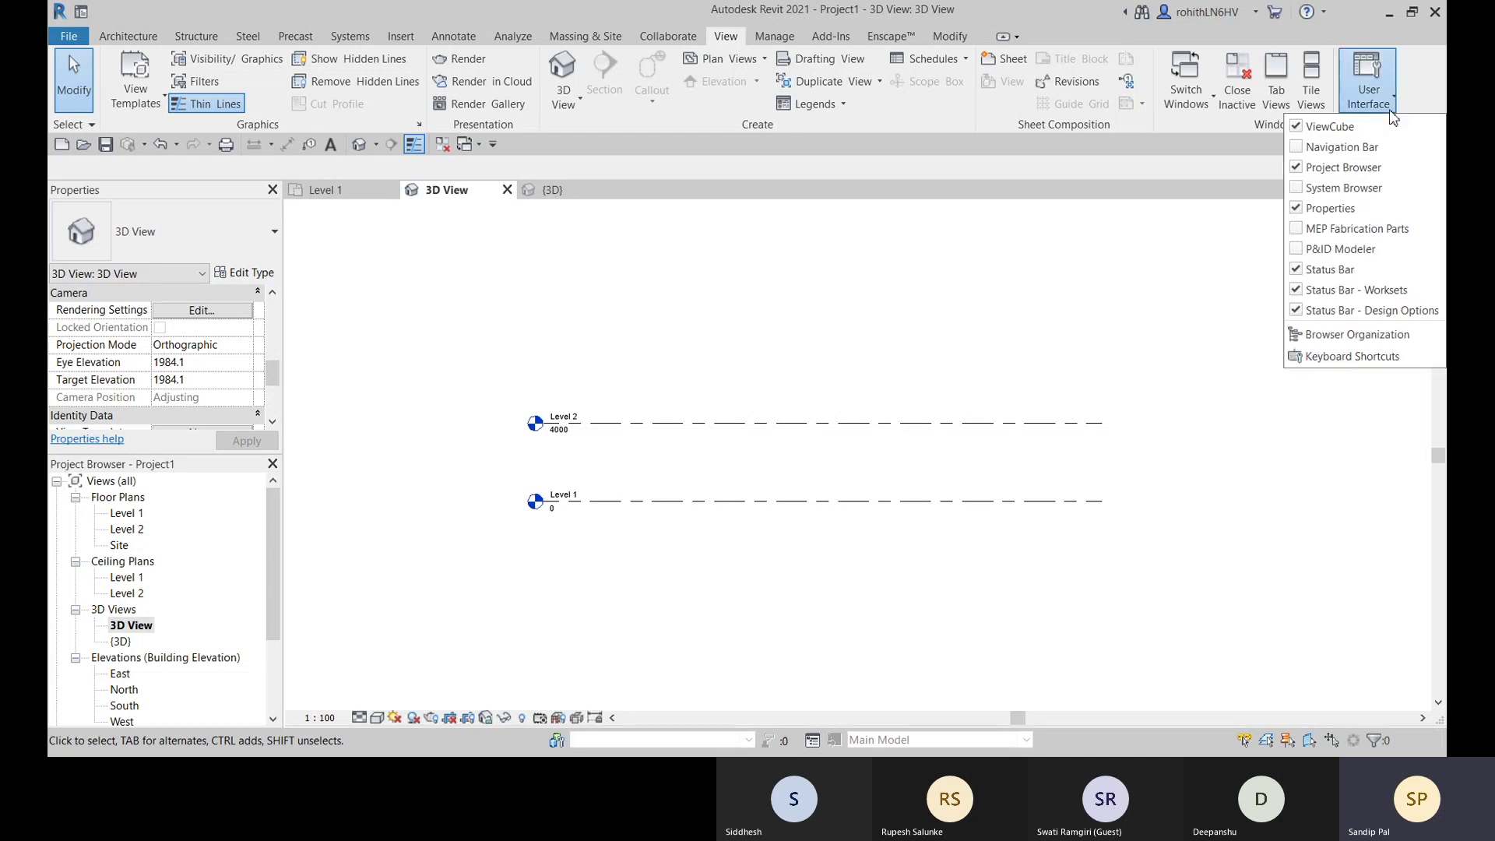
click(1302, 148)
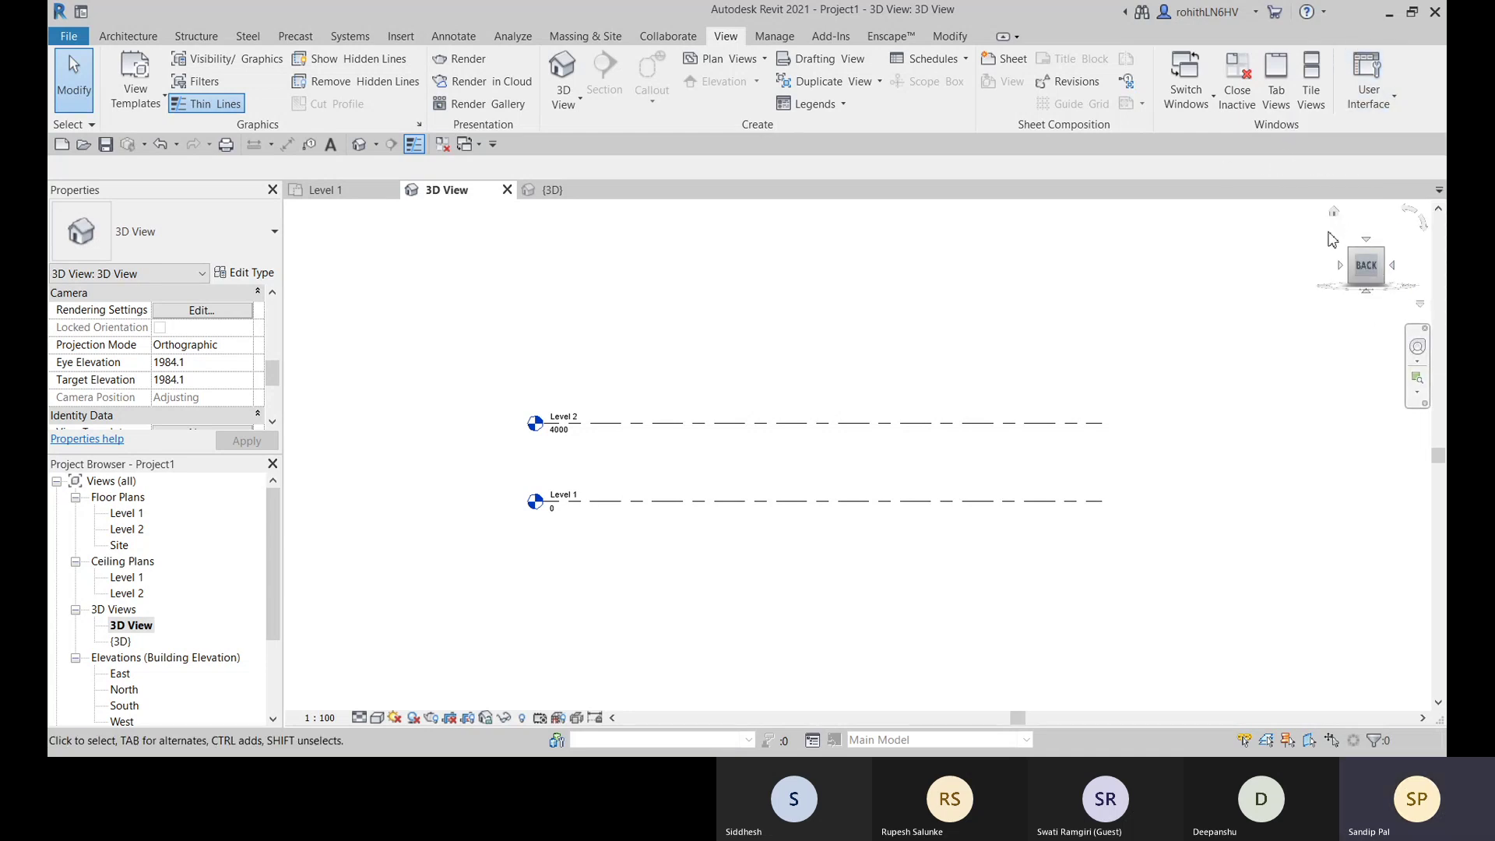
- Switch back and forth among the open Level 1, "3D View" and {3D} views, ending on the Level 1 floor plan
click(319, 190)
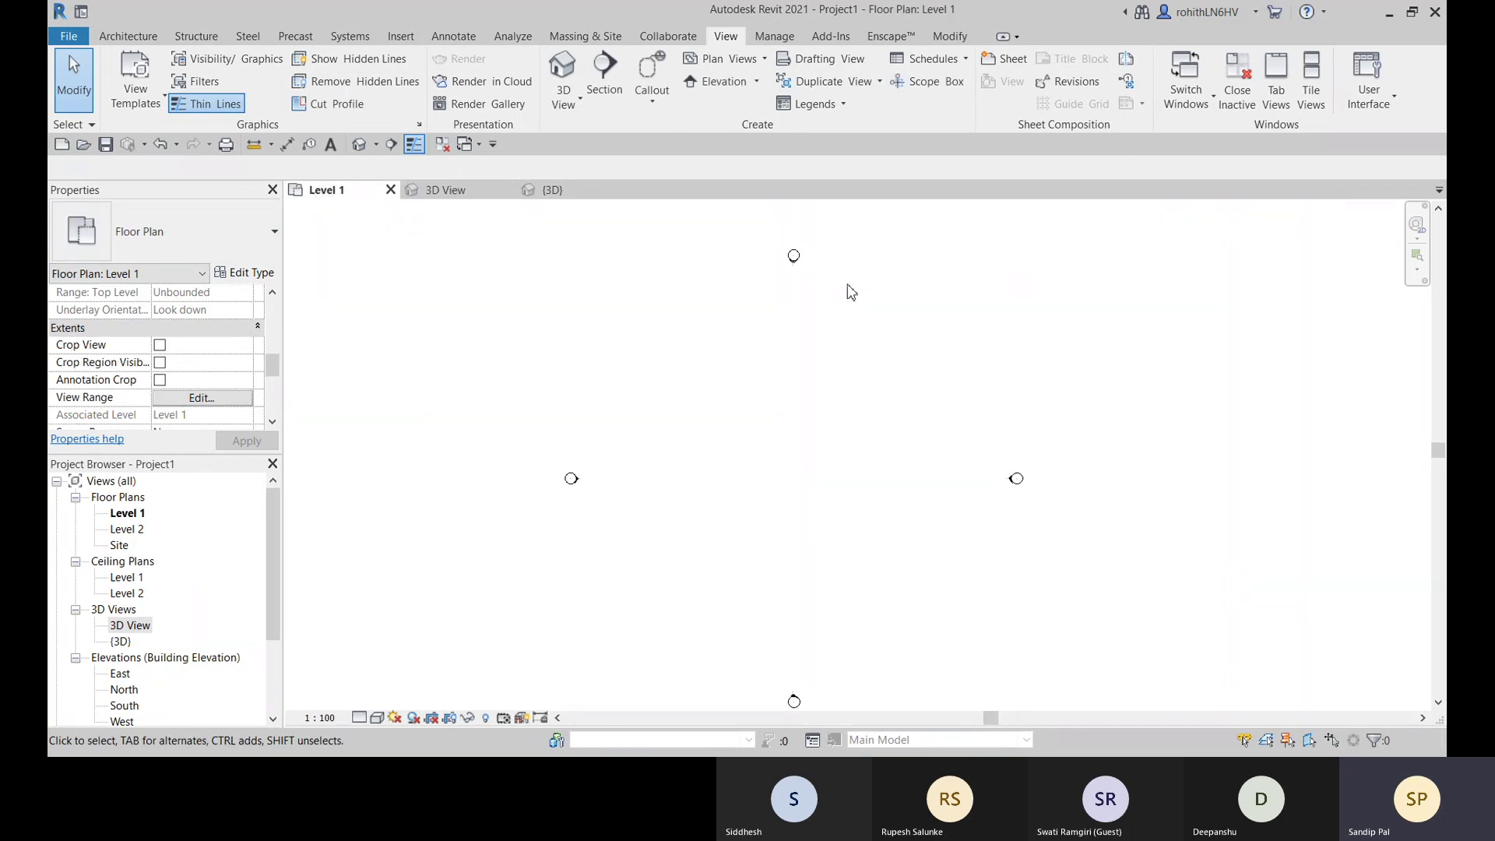
click(428, 194)
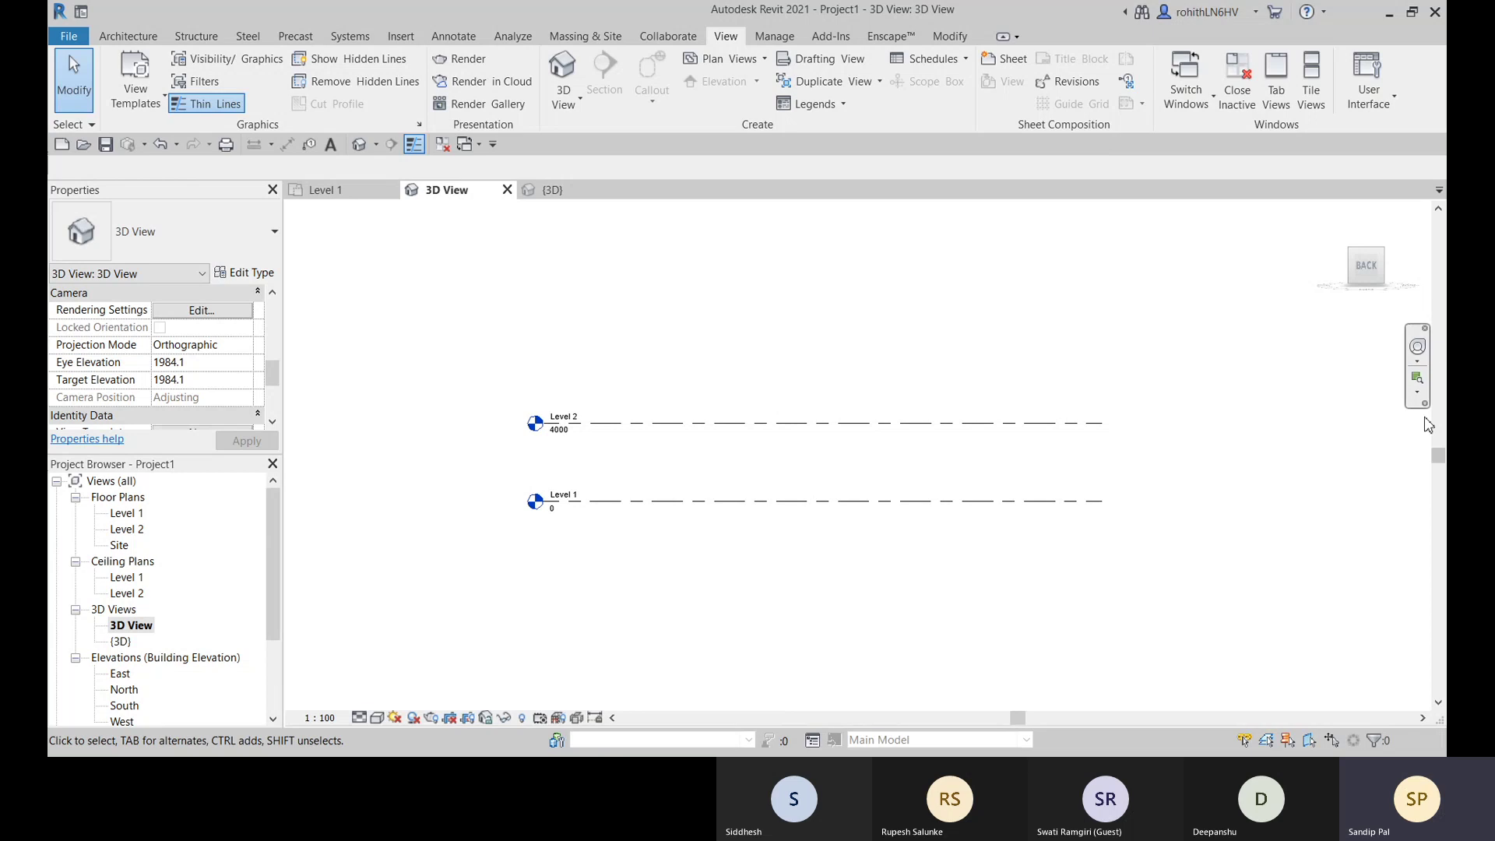
middle_drag(1087, 334, 1103, 358)
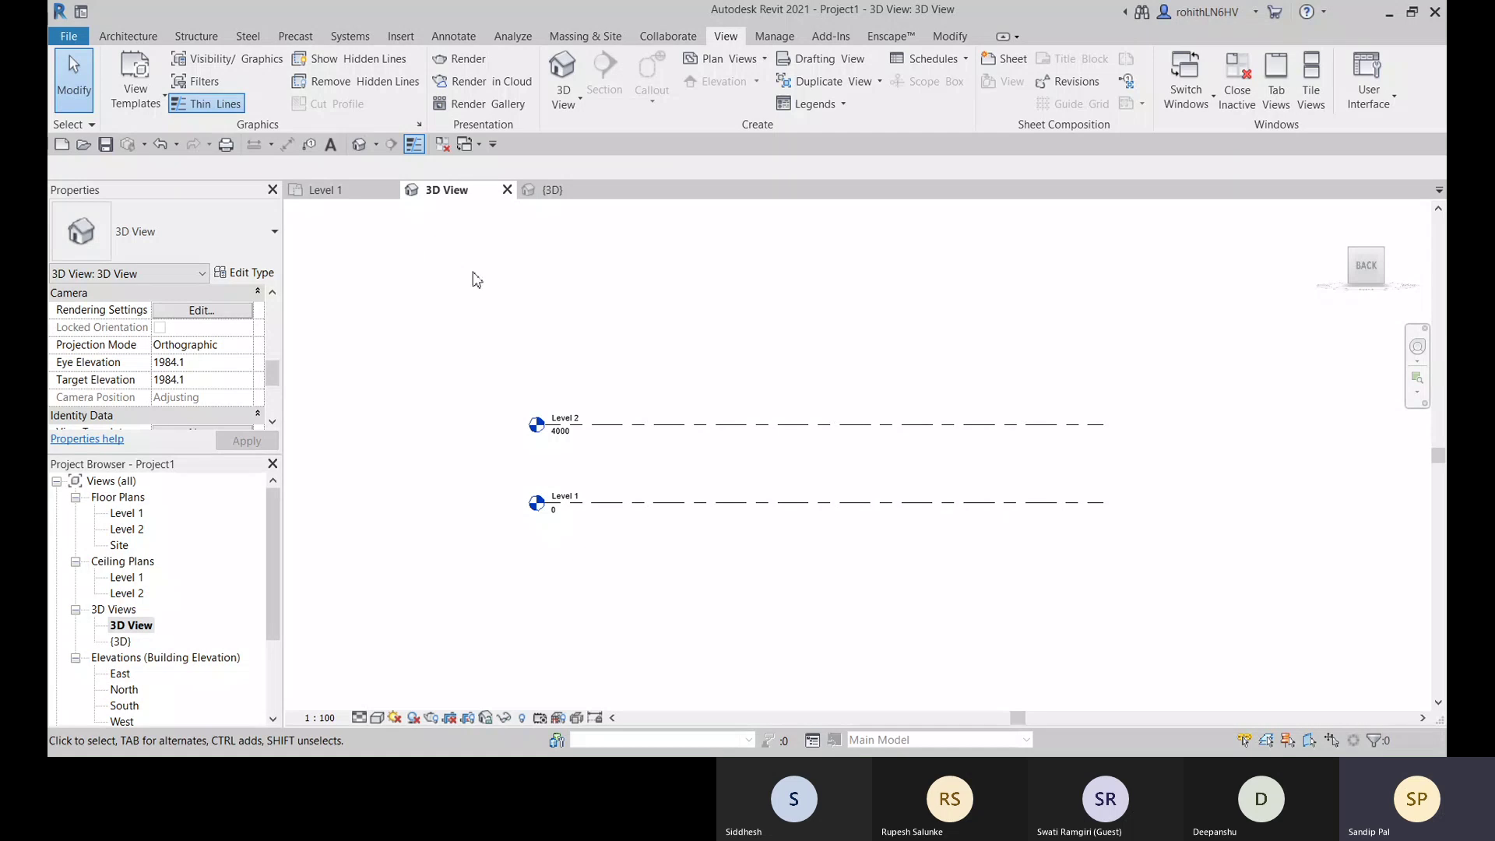
click(333, 194)
click(446, 194)
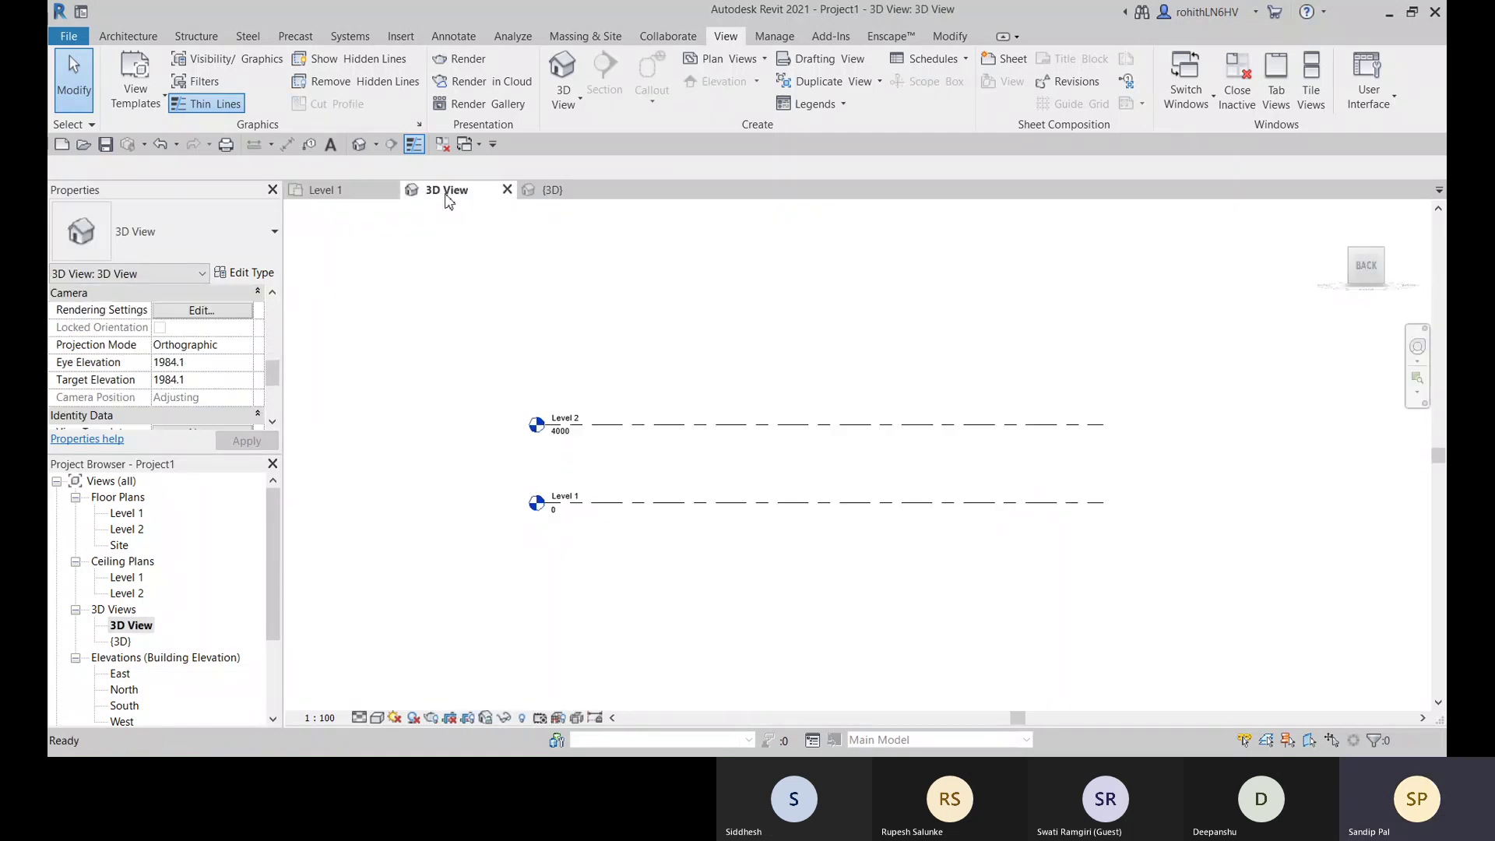
click(326, 197)
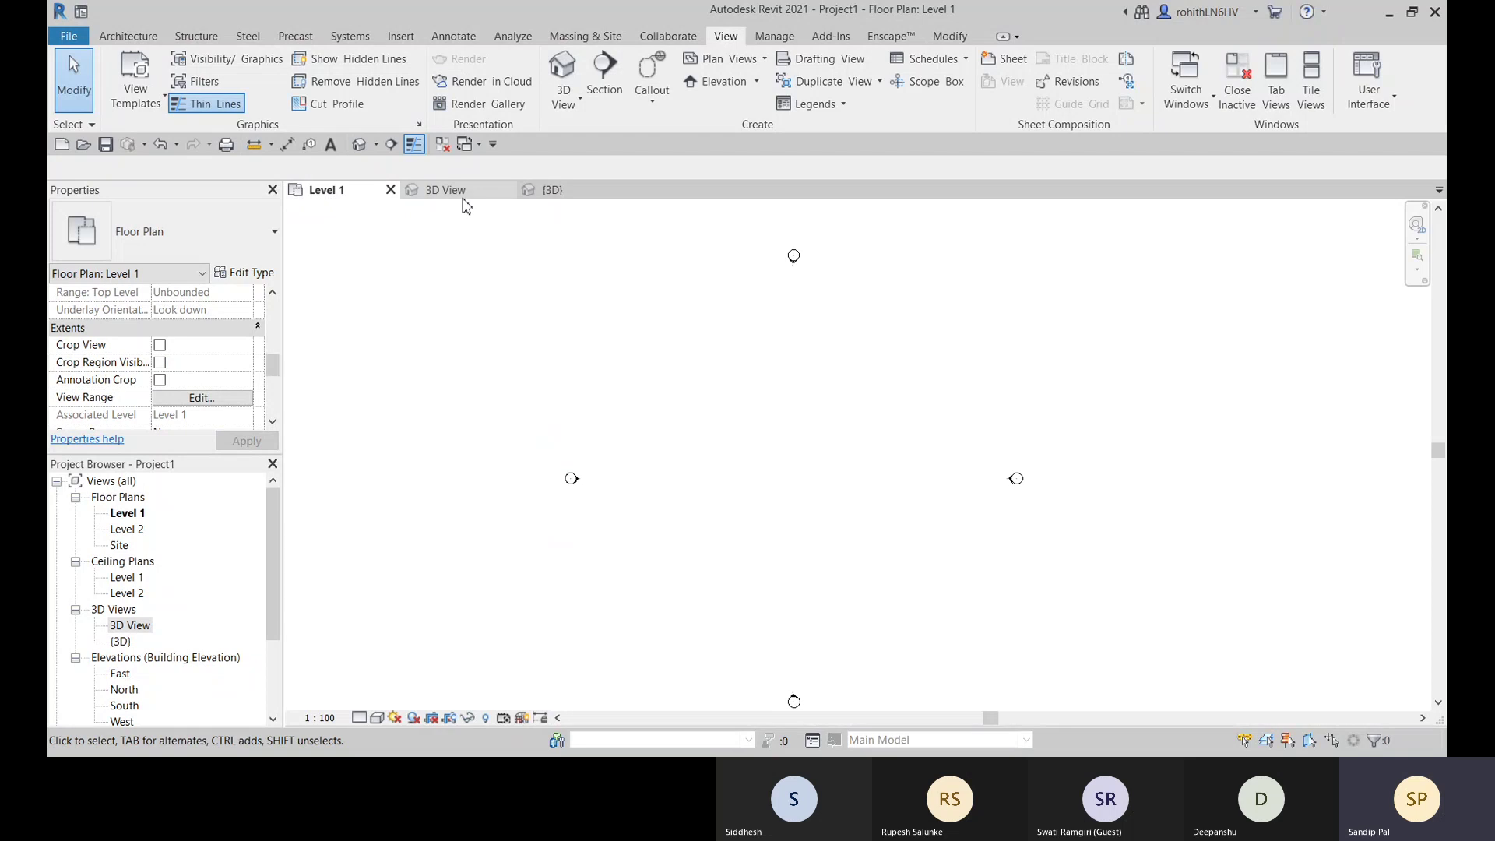
click(459, 194)
click(545, 194)
click(455, 194)
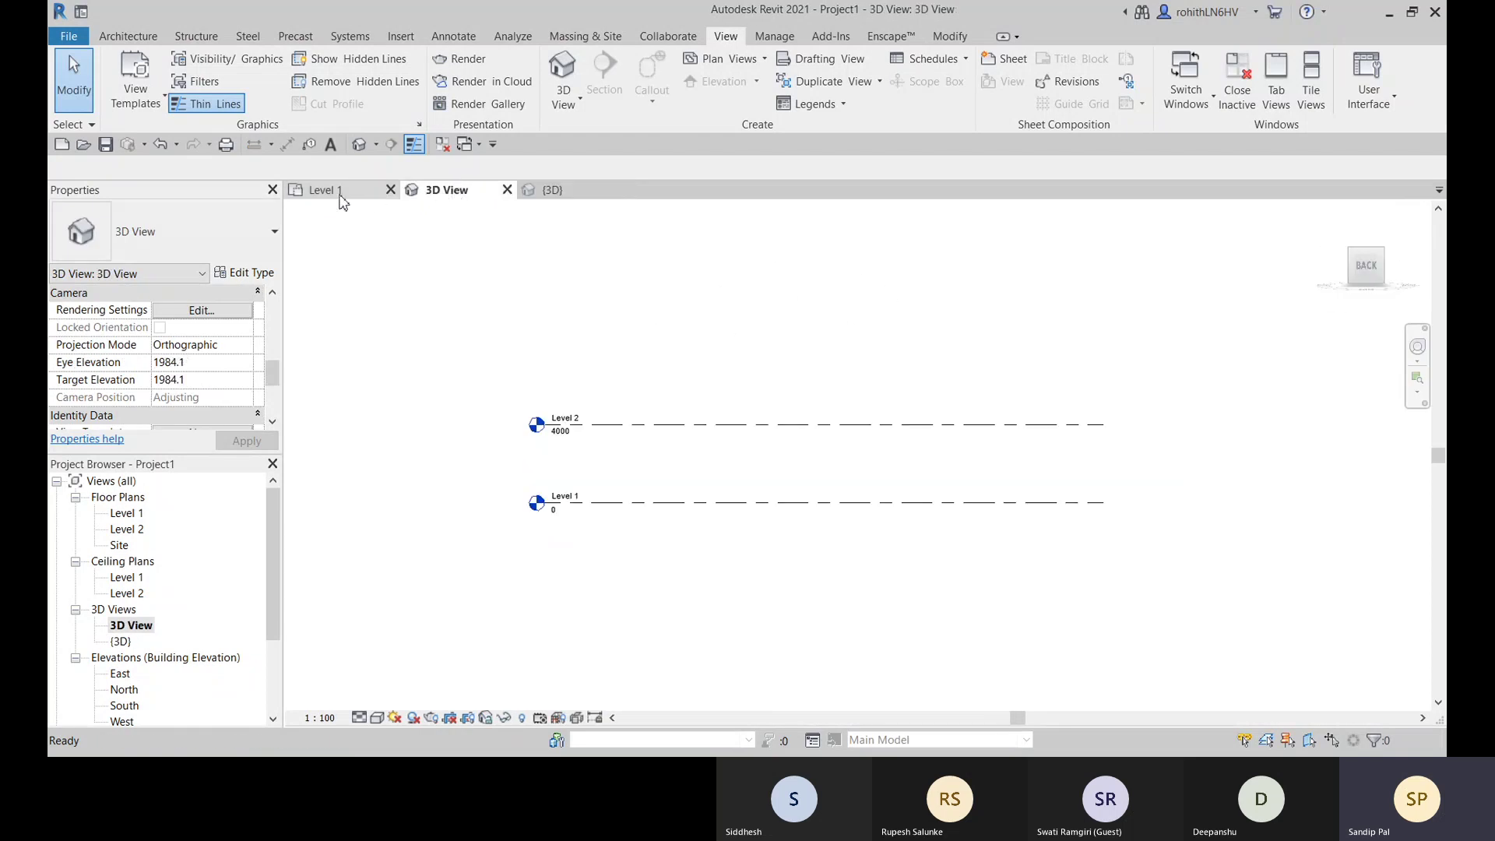
click(335, 195)
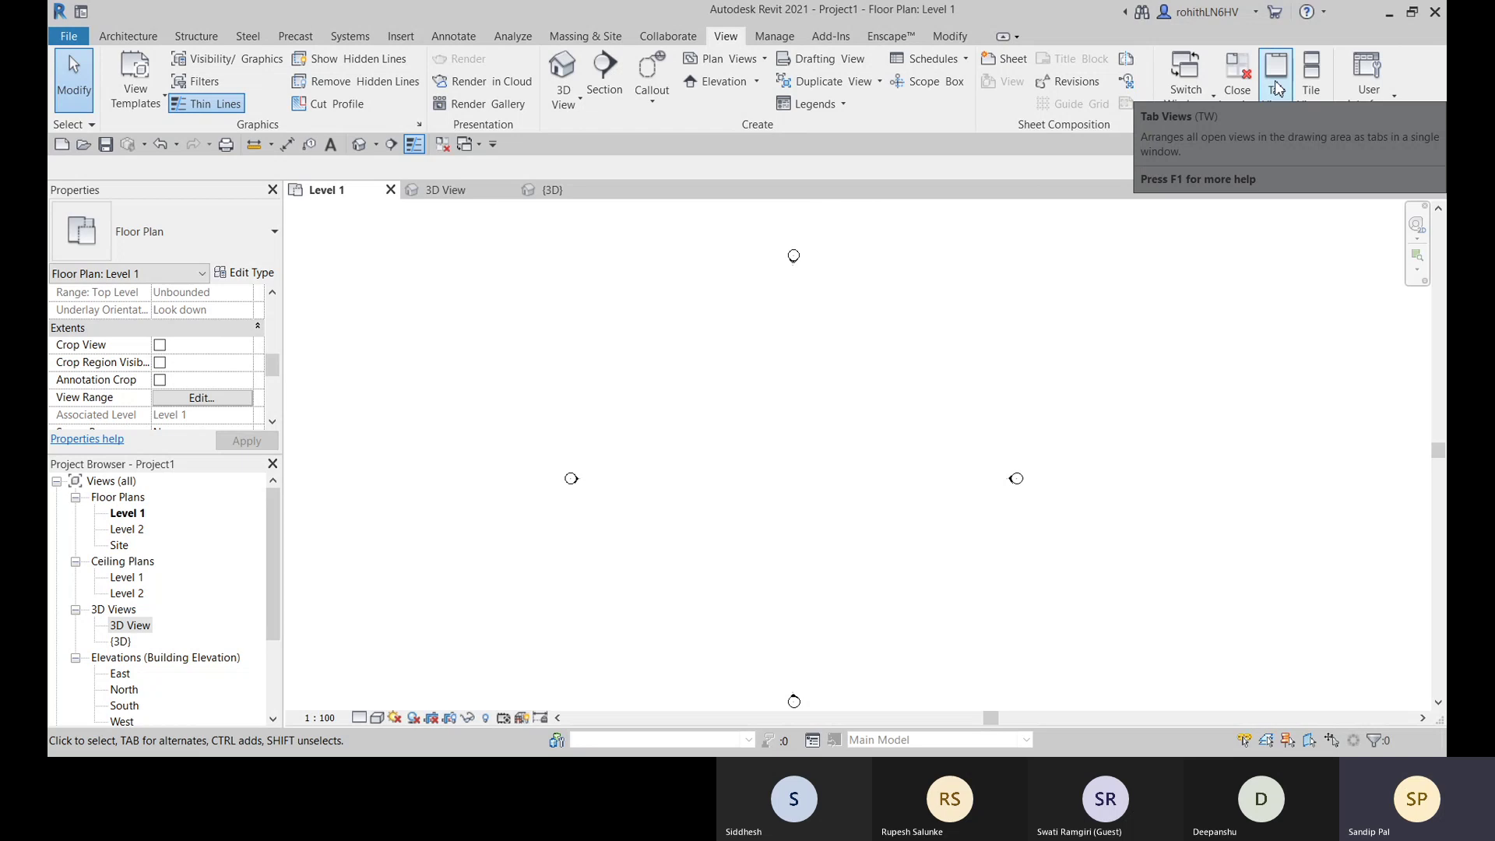
- Tile all open views side by side and arrange them as tabs in a single window again
click(1314, 87)
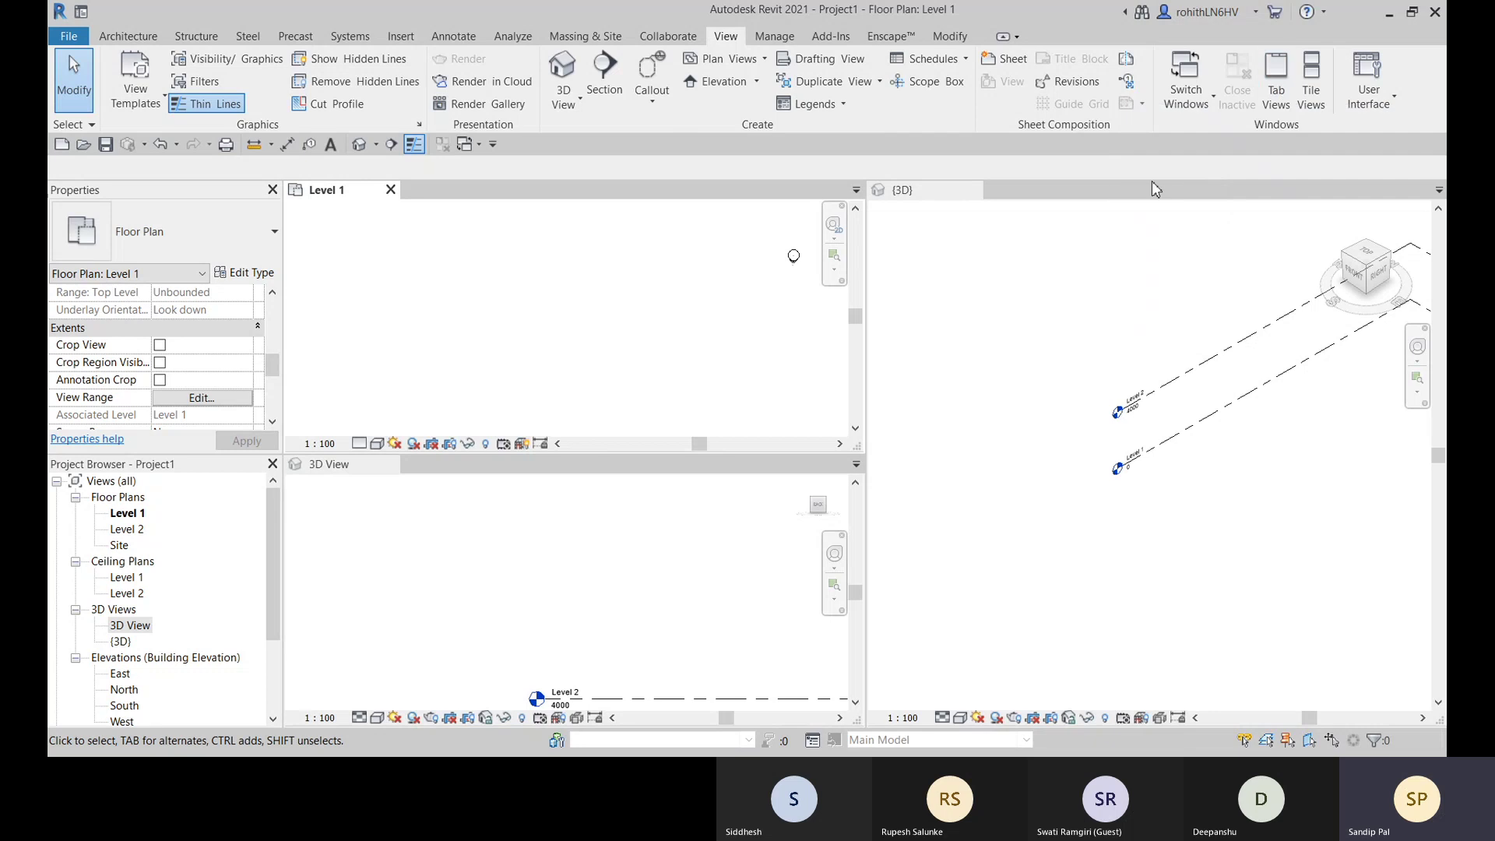
key(t)
key(w)
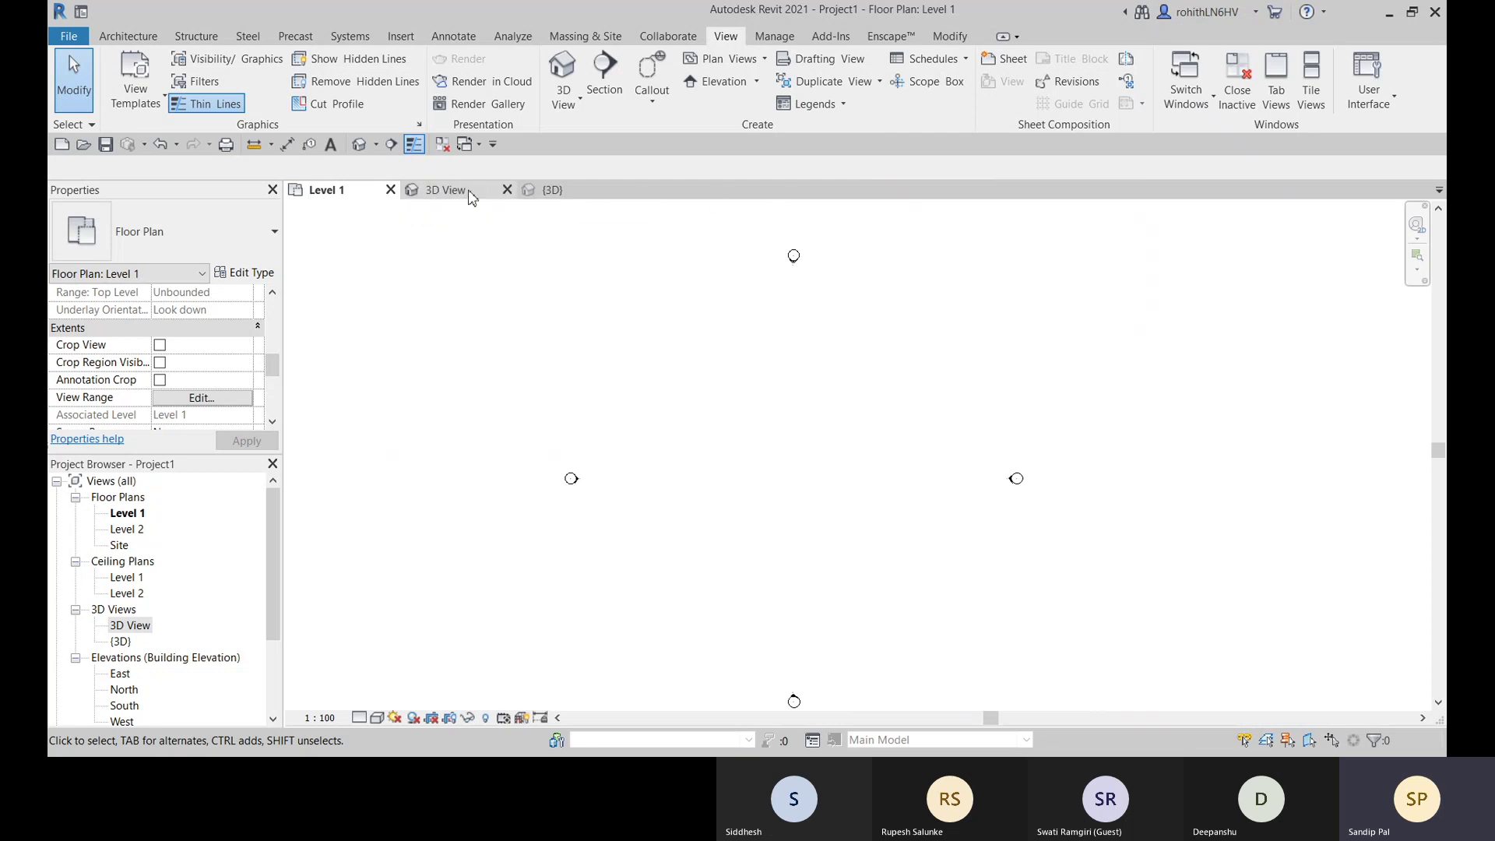
- Switch the active view to "3D View" and on to {3D} using the list of open views
click(1438, 190)
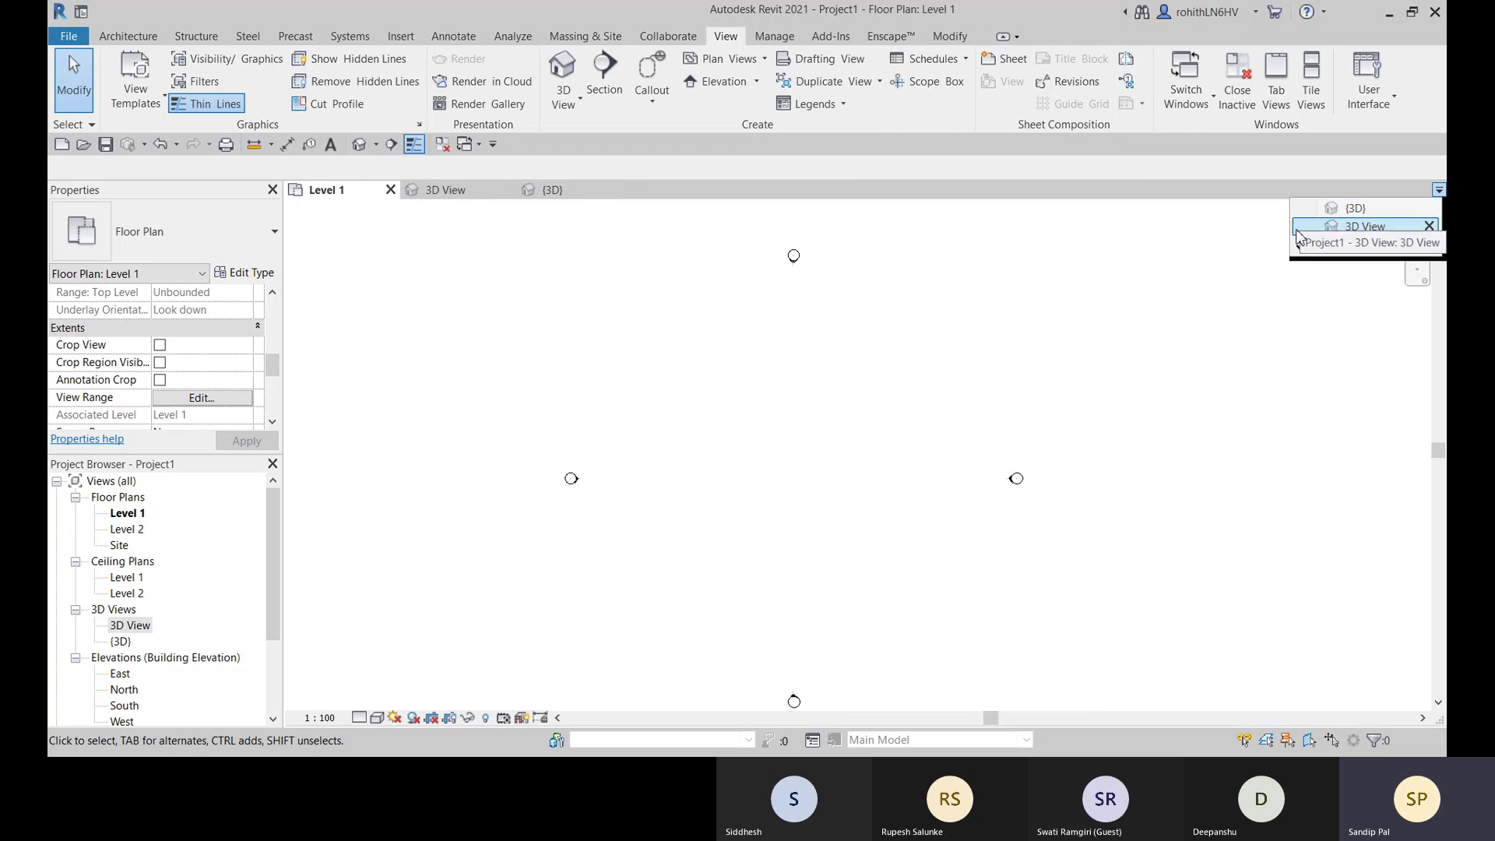
click(1364, 227)
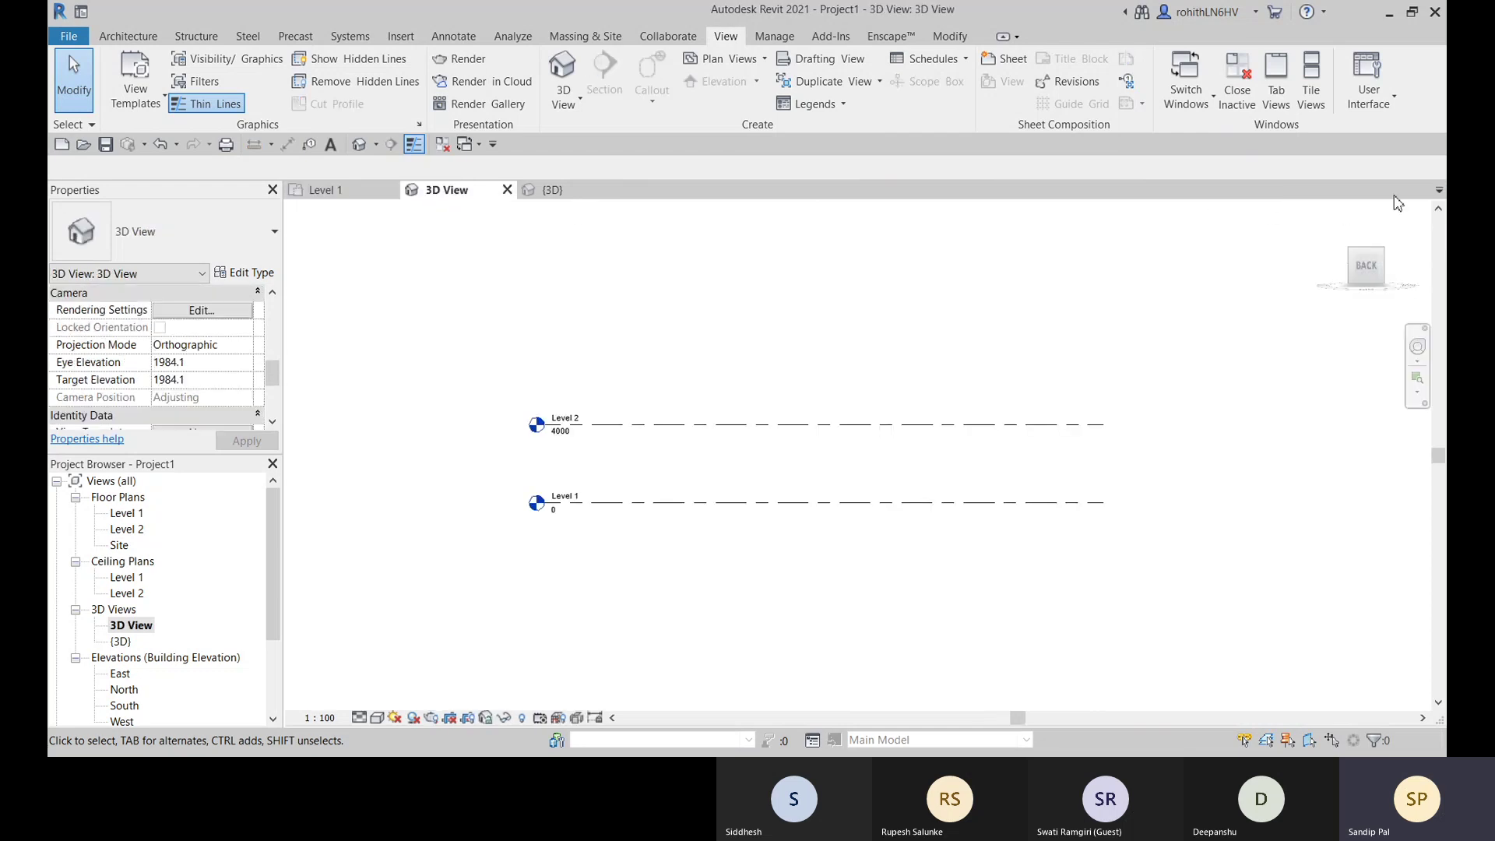
click(1439, 190)
click(1370, 210)
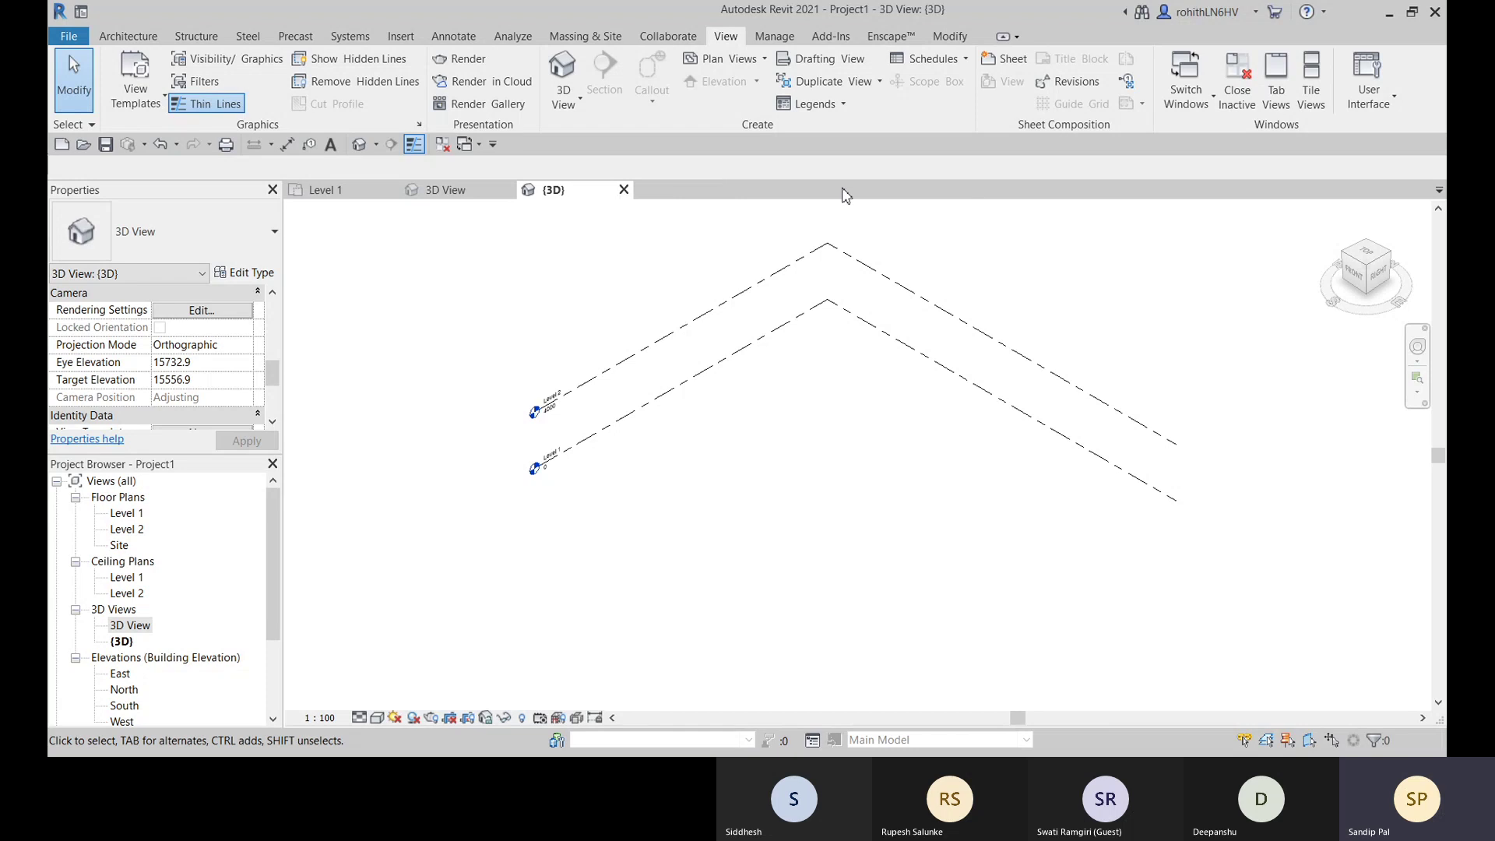
- Check the lists of open views and close all inactive views, keeping only the {3D} view open
click(1439, 191)
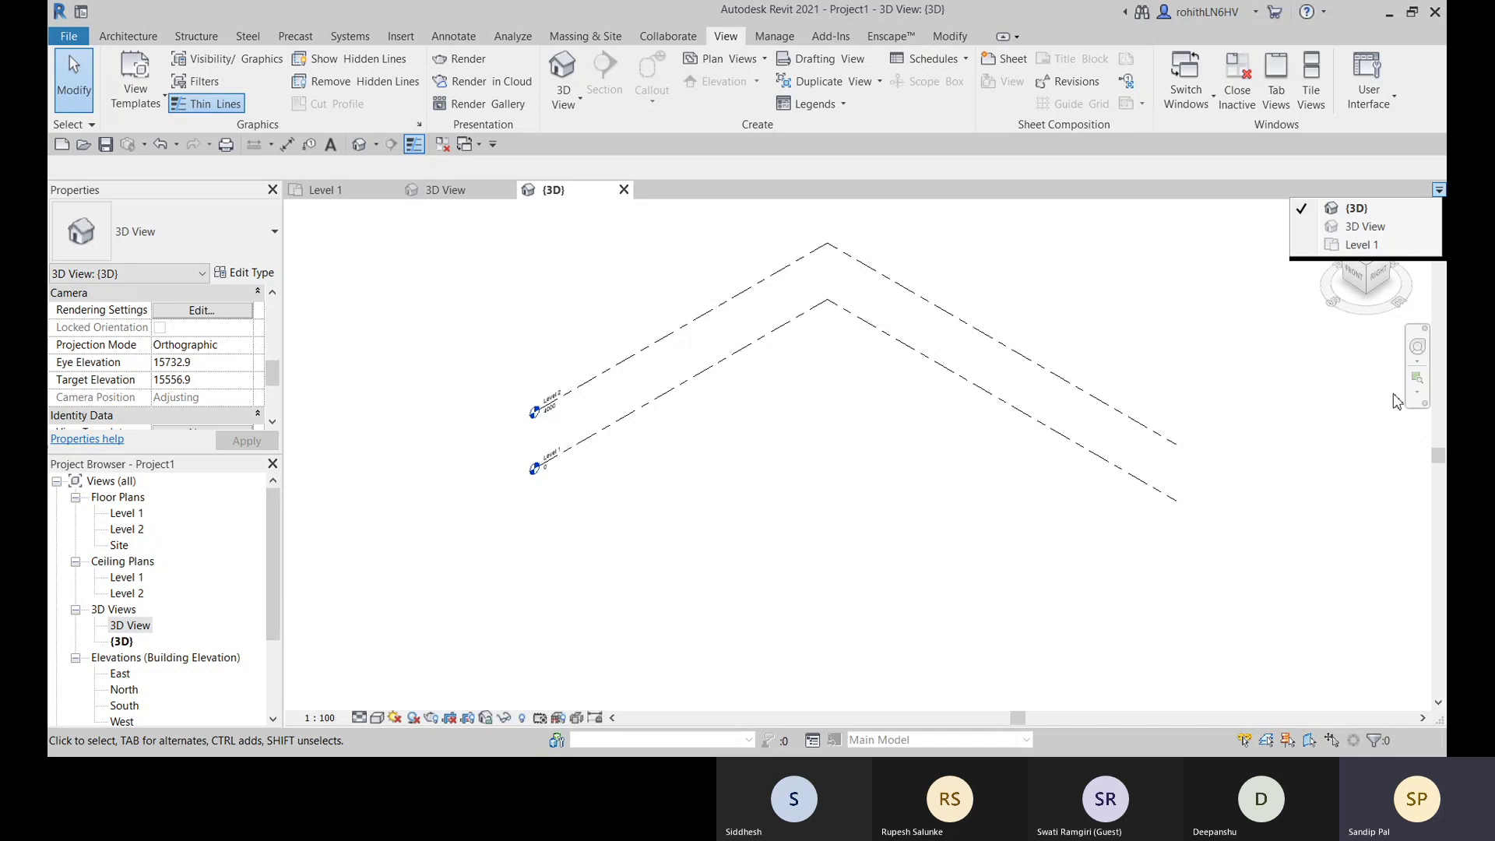
click(1205, 105)
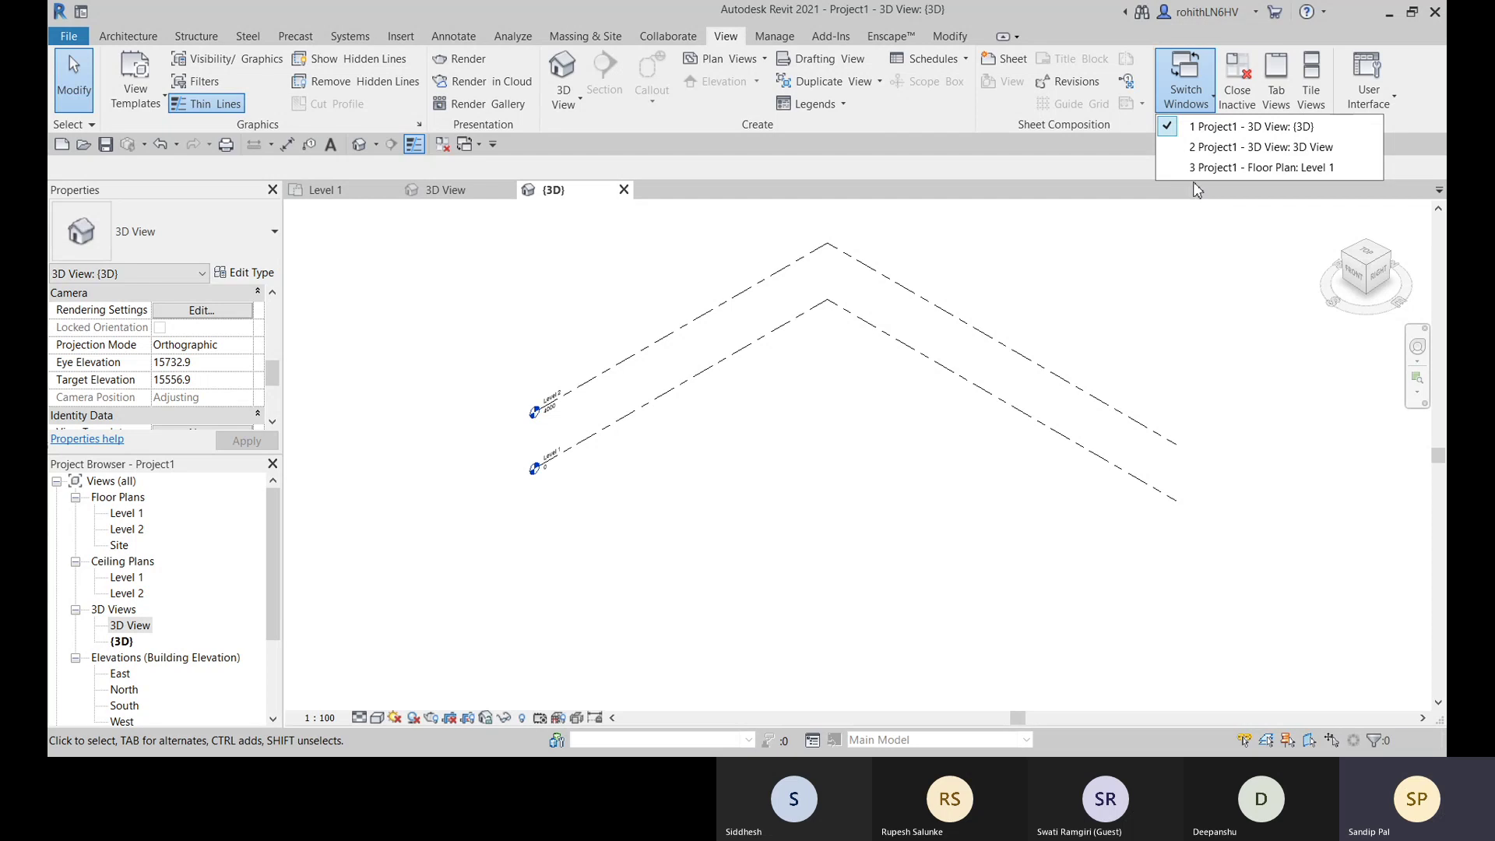
click(1026, 189)
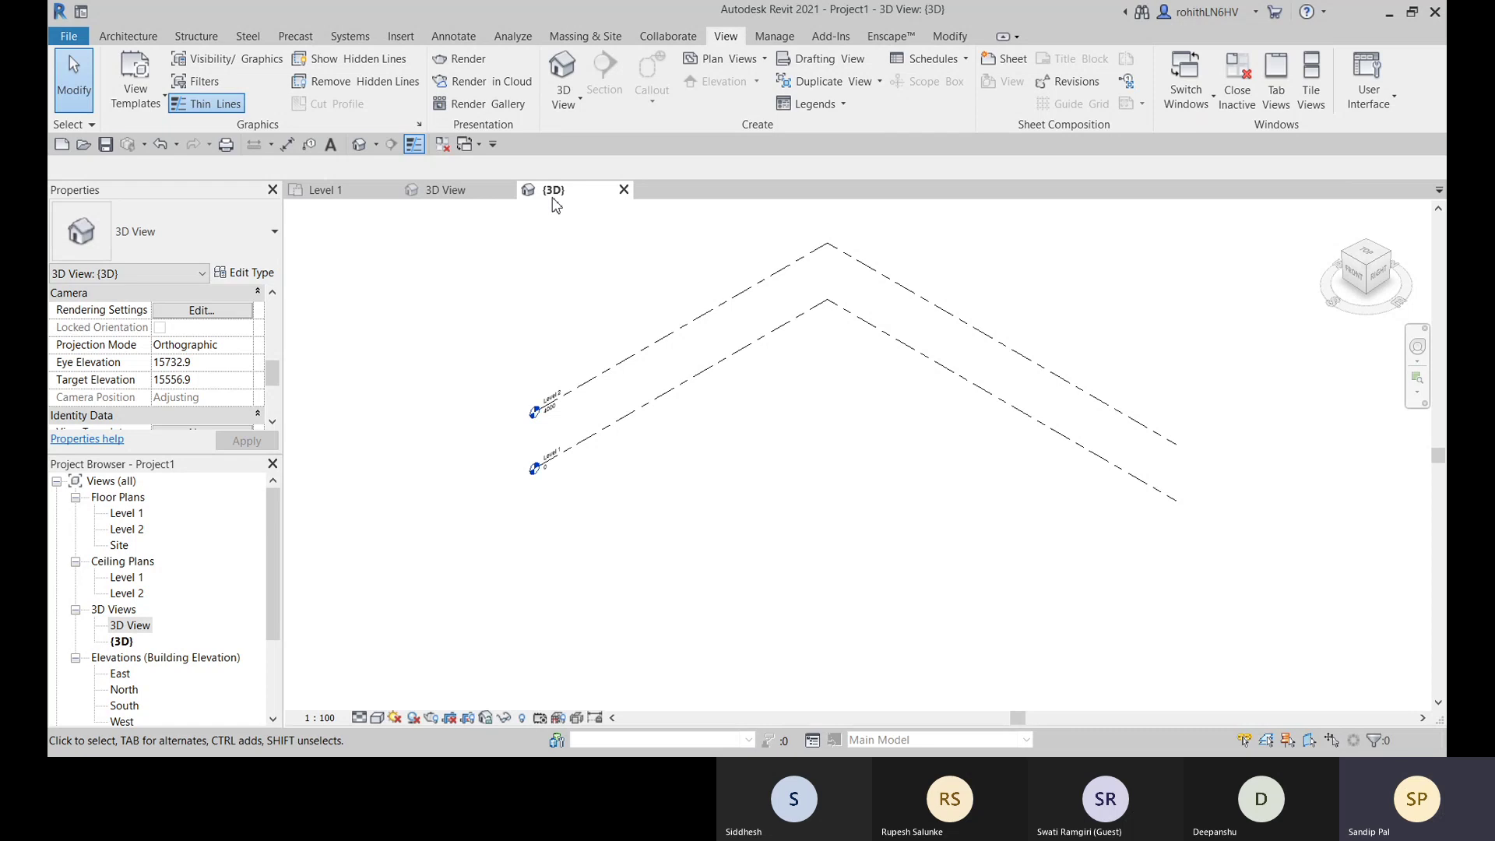
click(1243, 94)
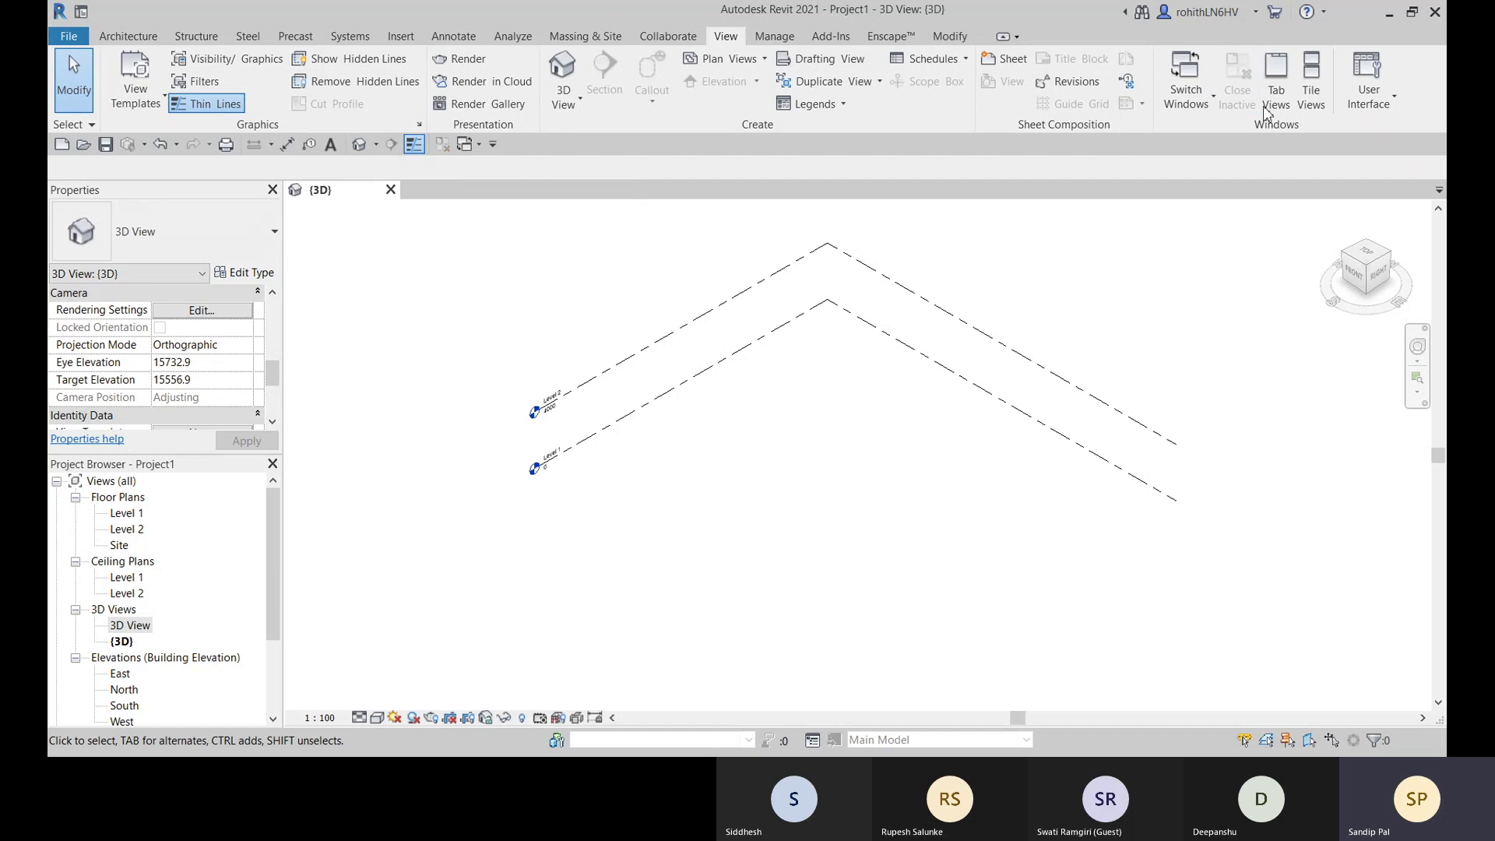
middle_drag(901, 304, 879, 298)
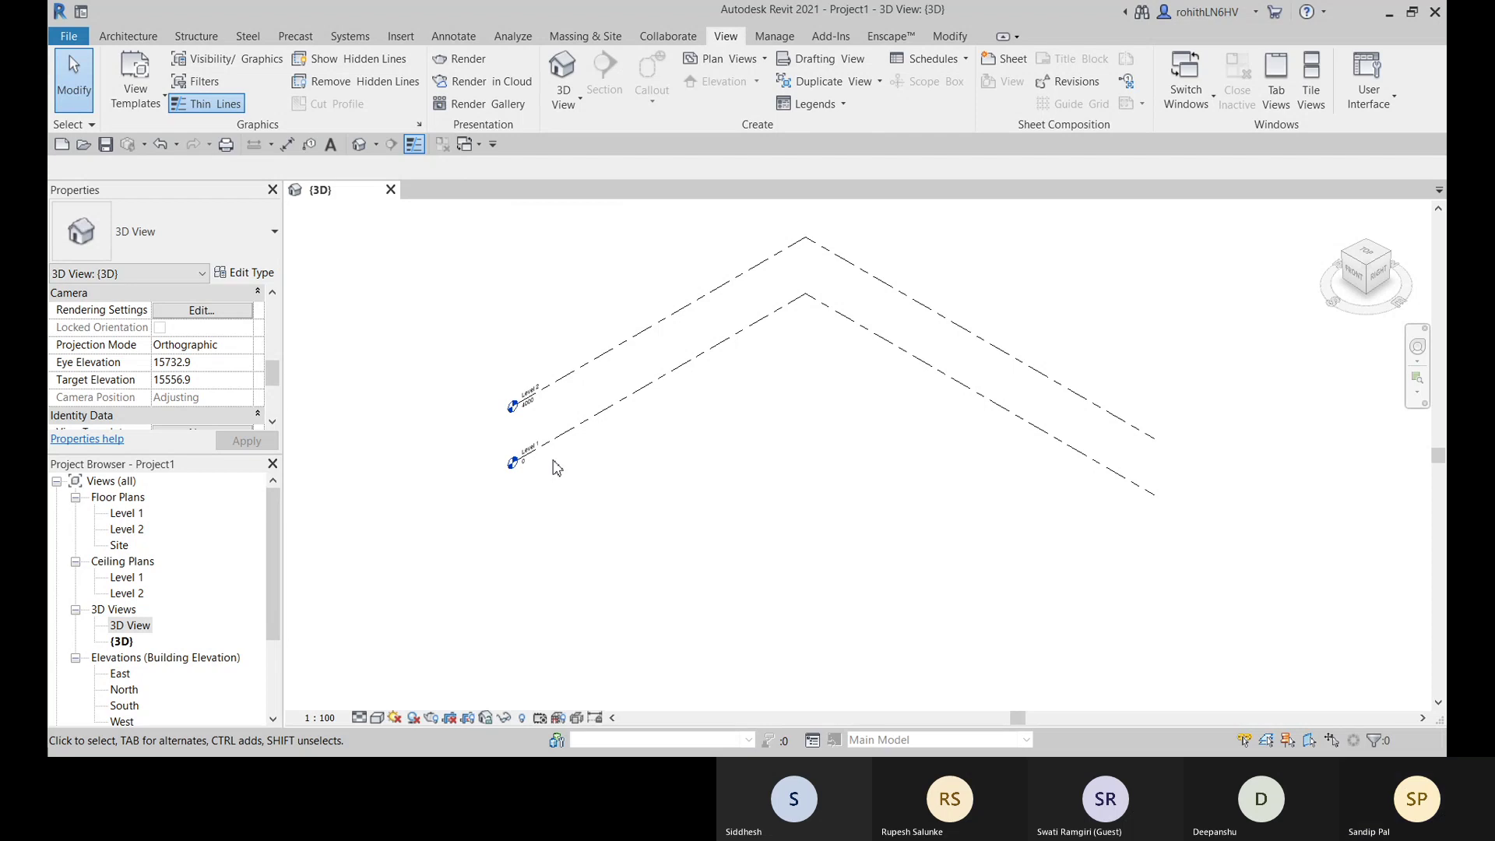
- Look through the view categories in the Project Browser and expand Families to review its element categories
scroll(237, 603, down, 1)
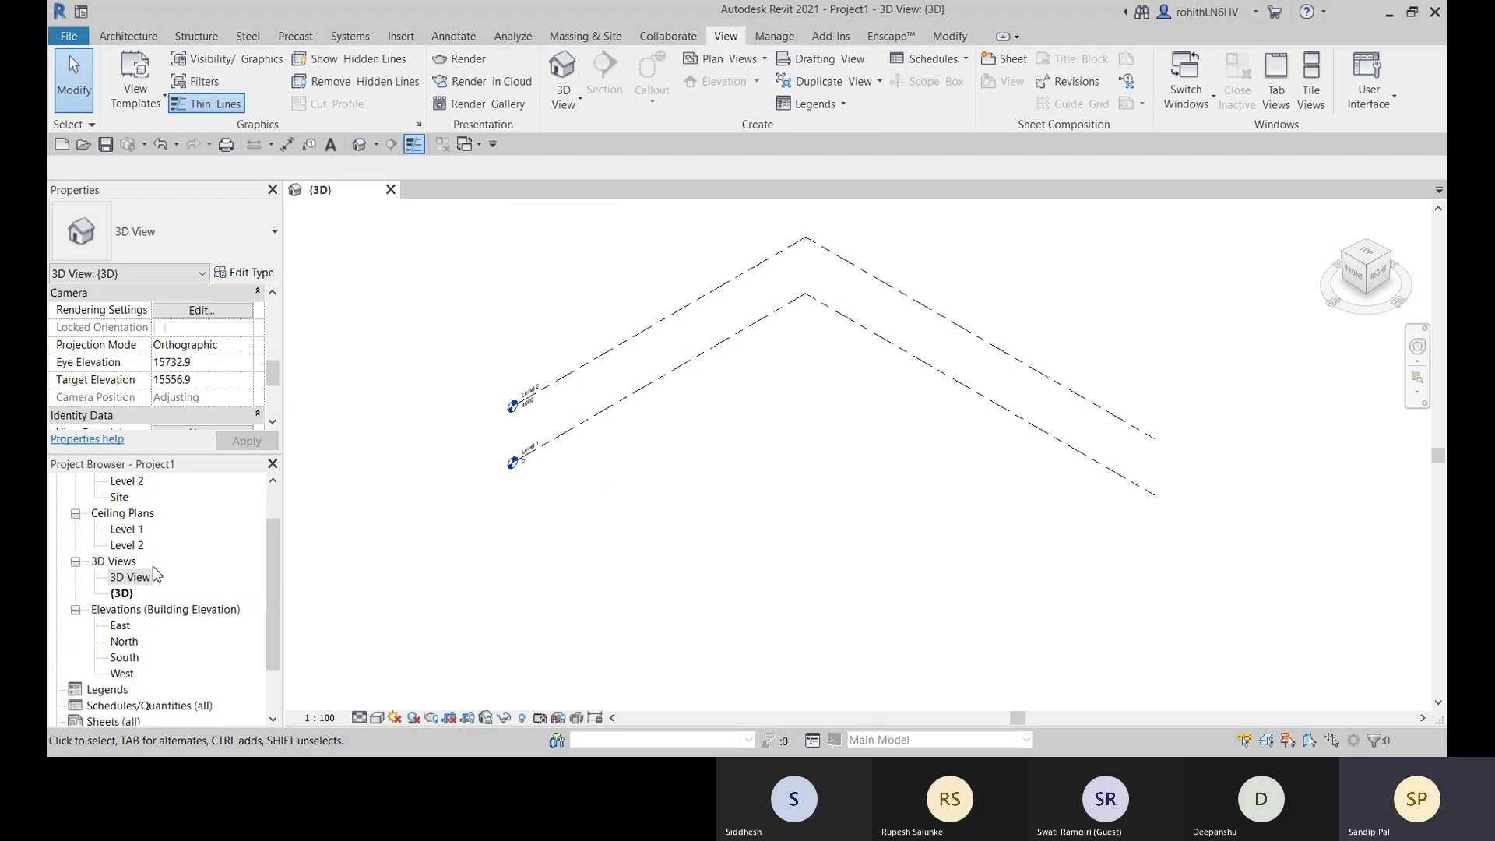
scroll(164, 573, up, 1)
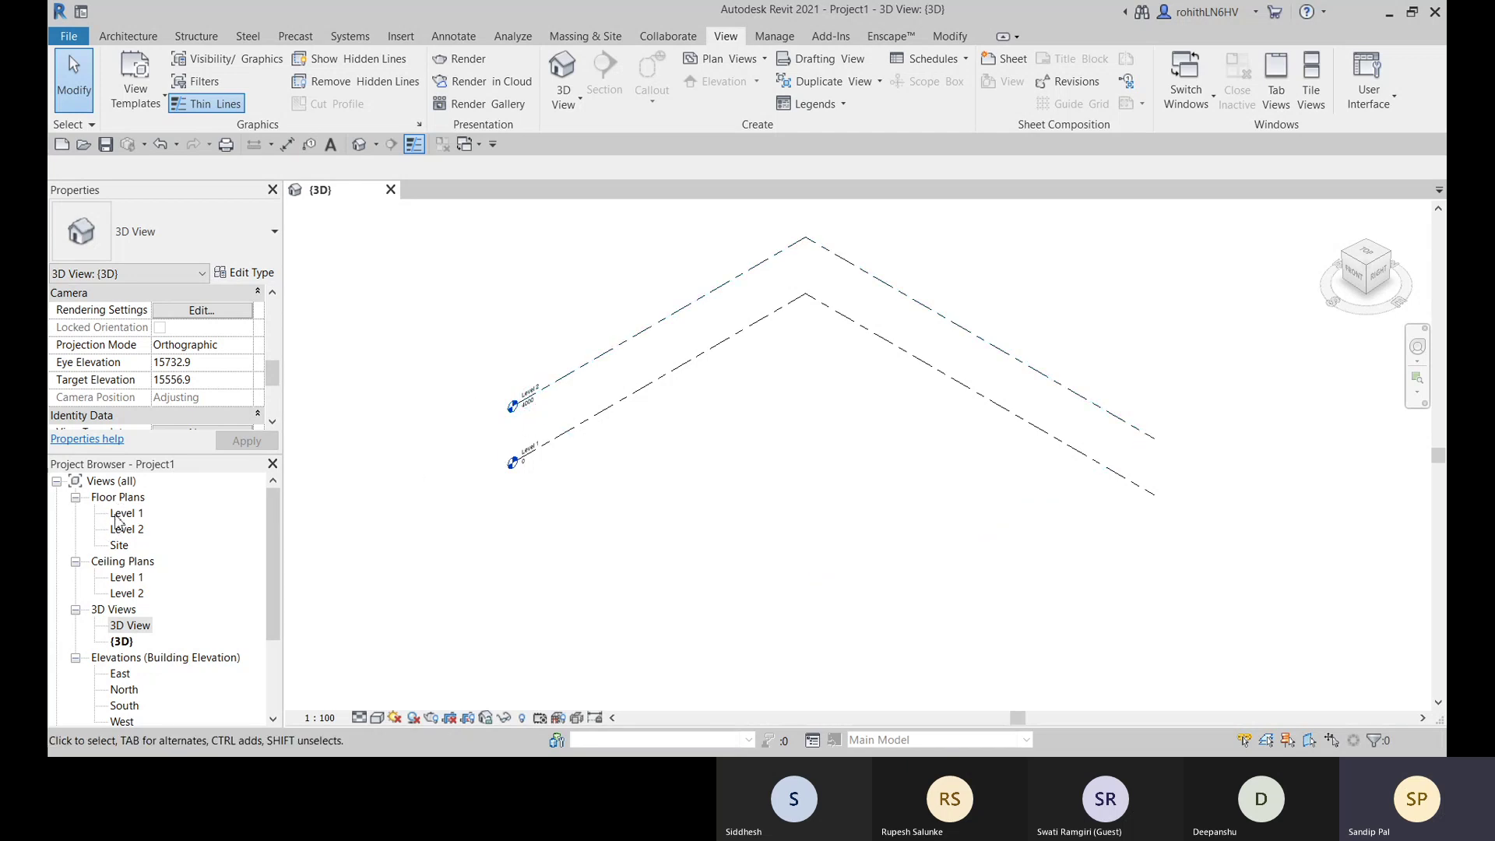
scroll(130, 621, down, 1)
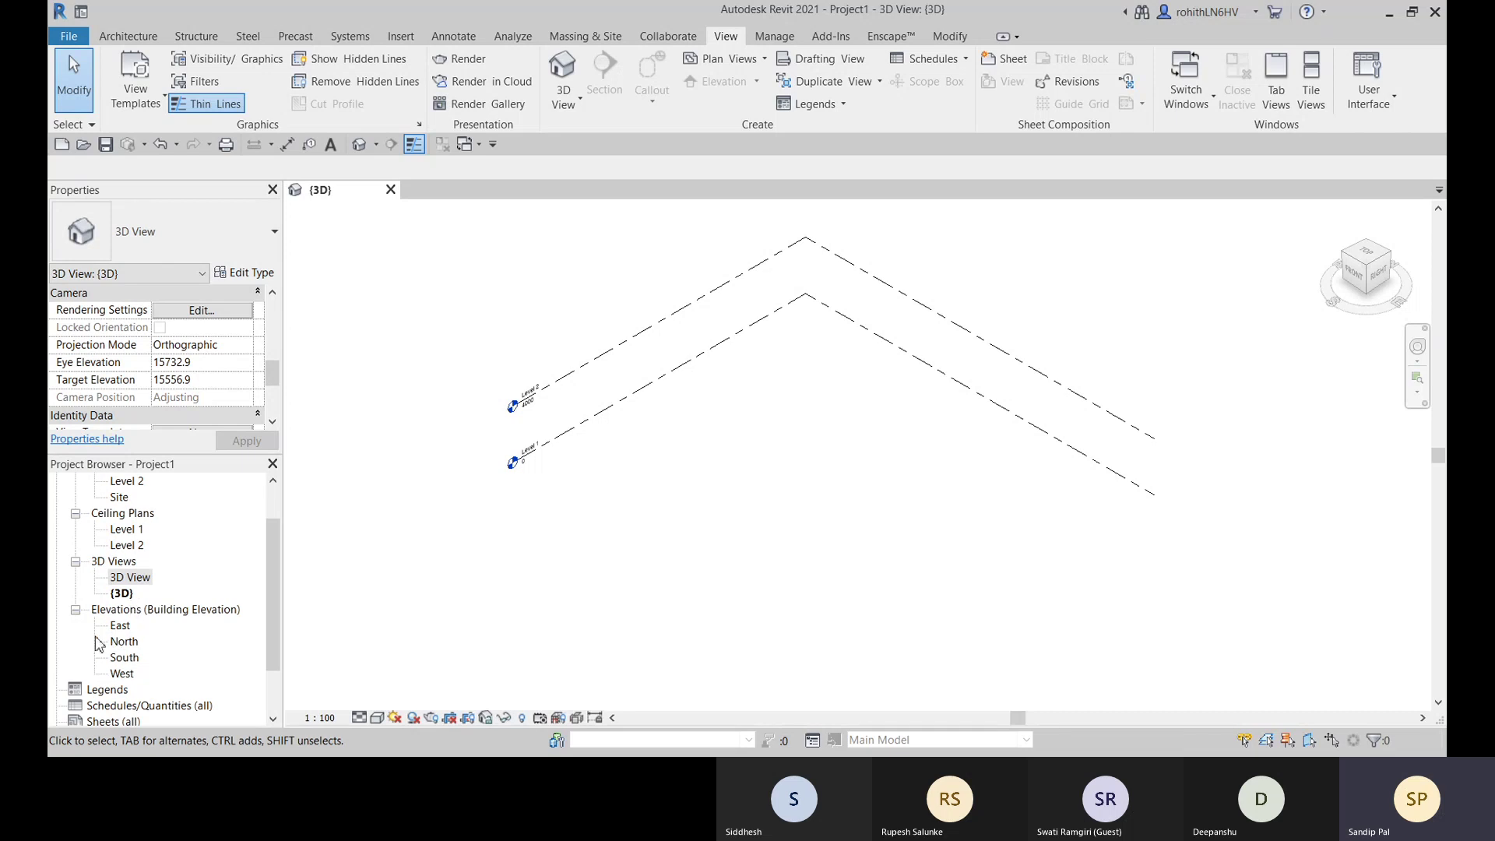
scroll(134, 646, down, 2)
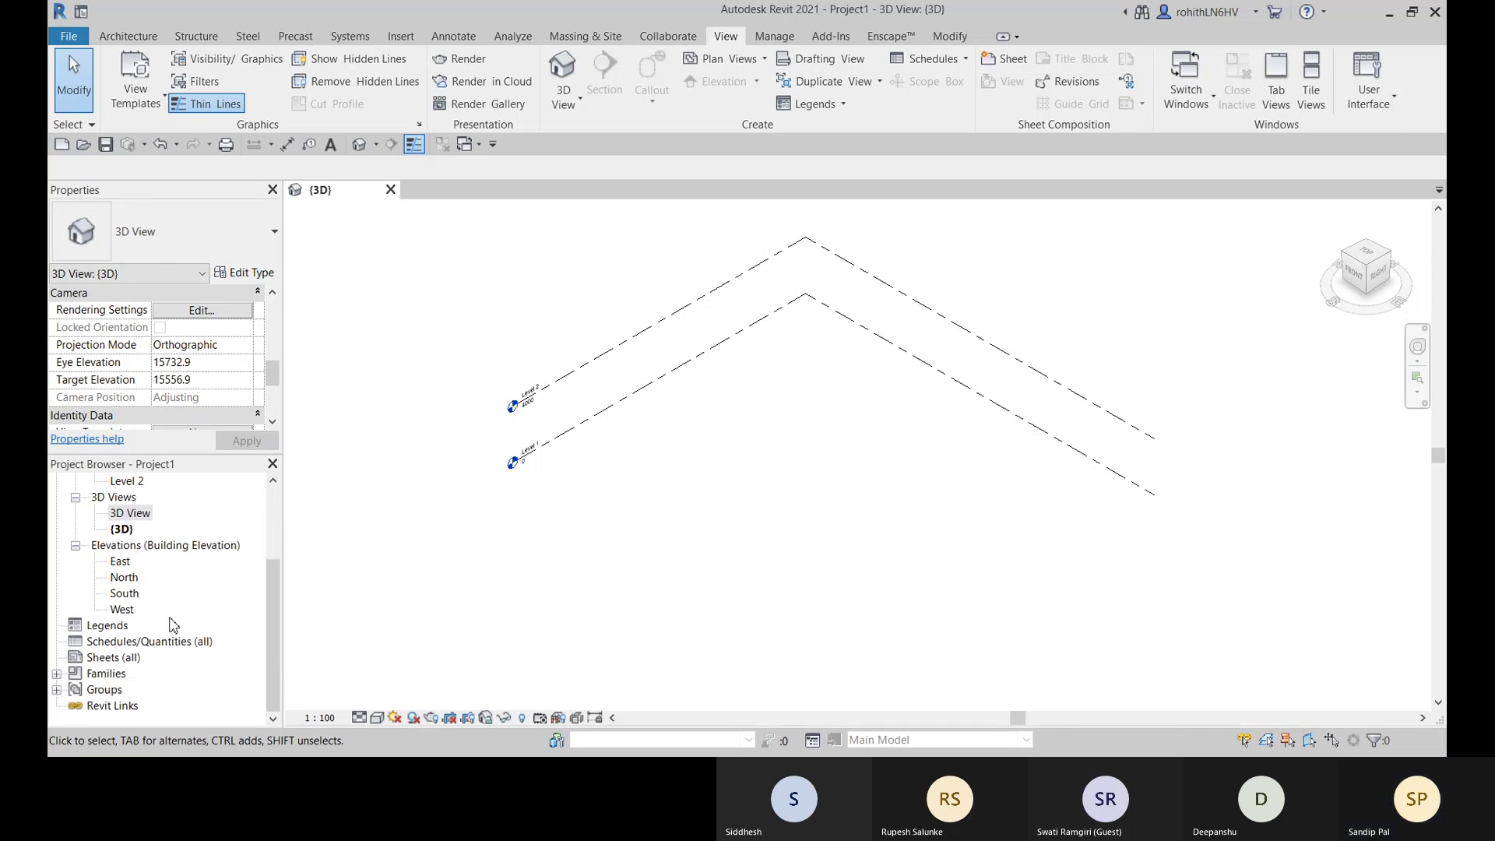
click(57, 674)
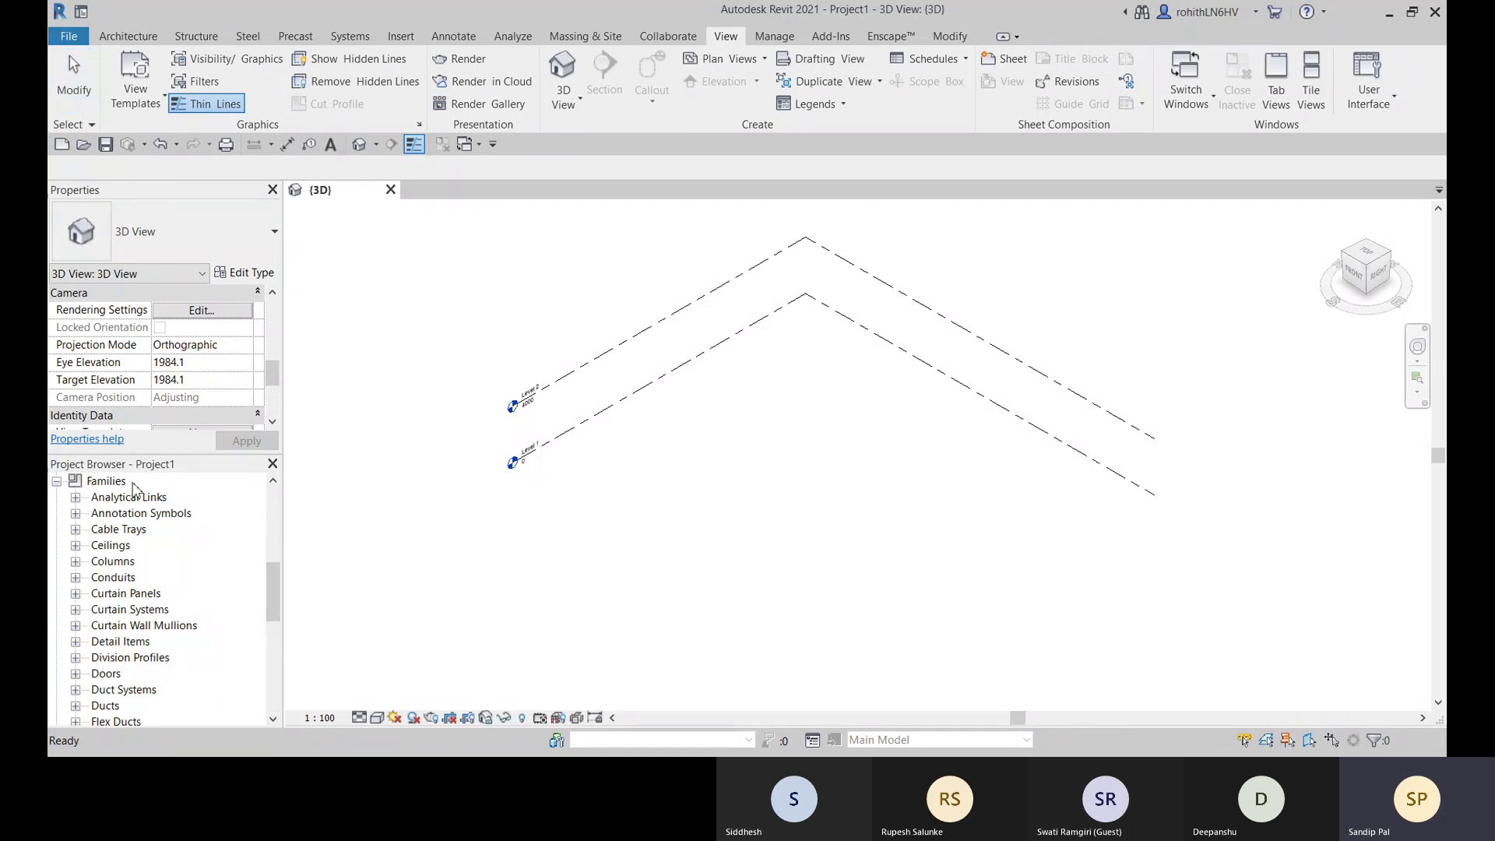
scroll(134, 491, down, 10)
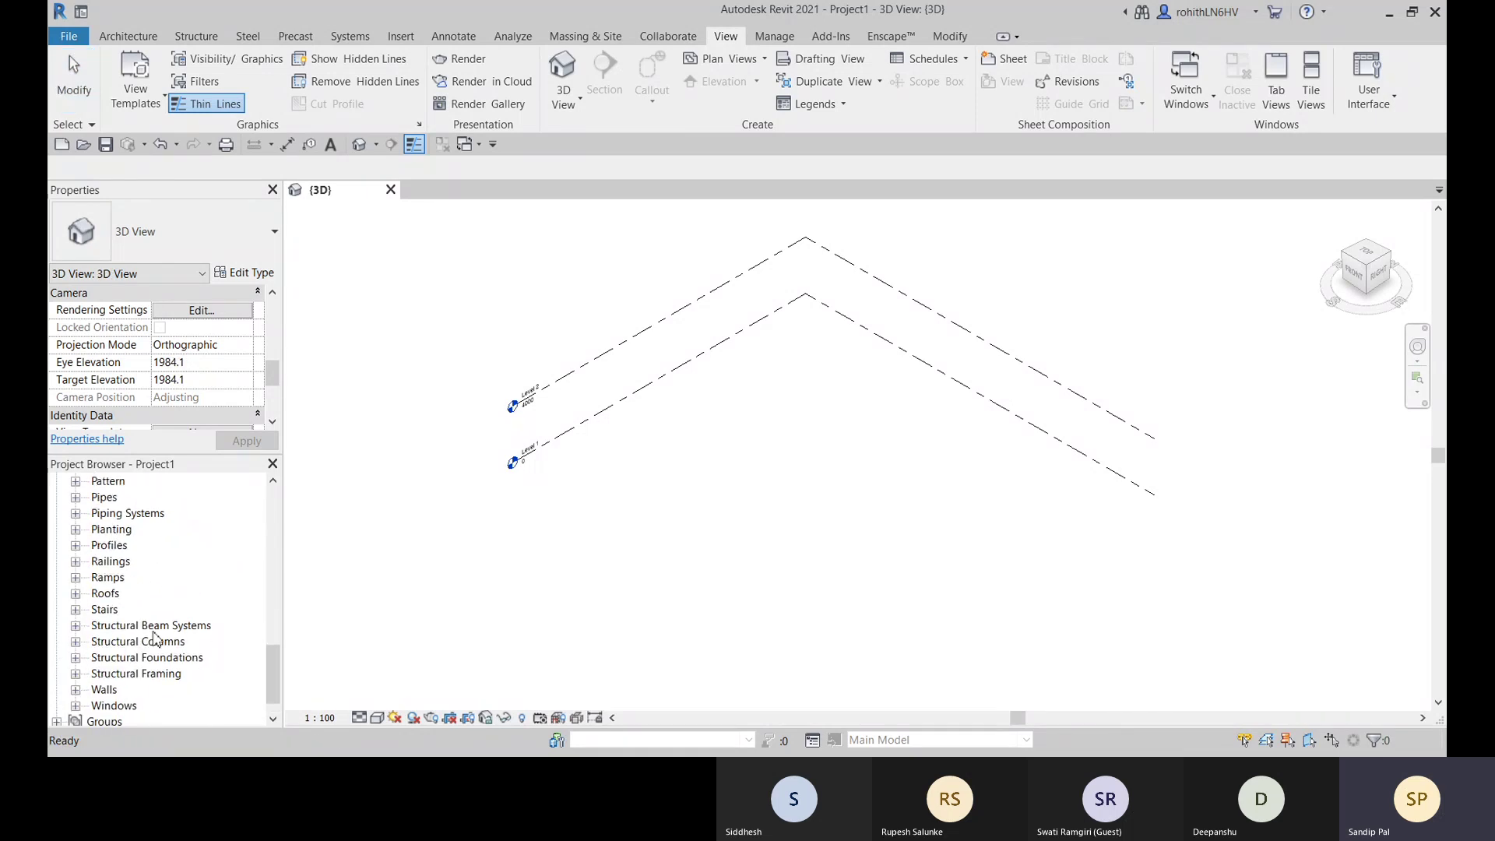
scroll(144, 643, down, 1)
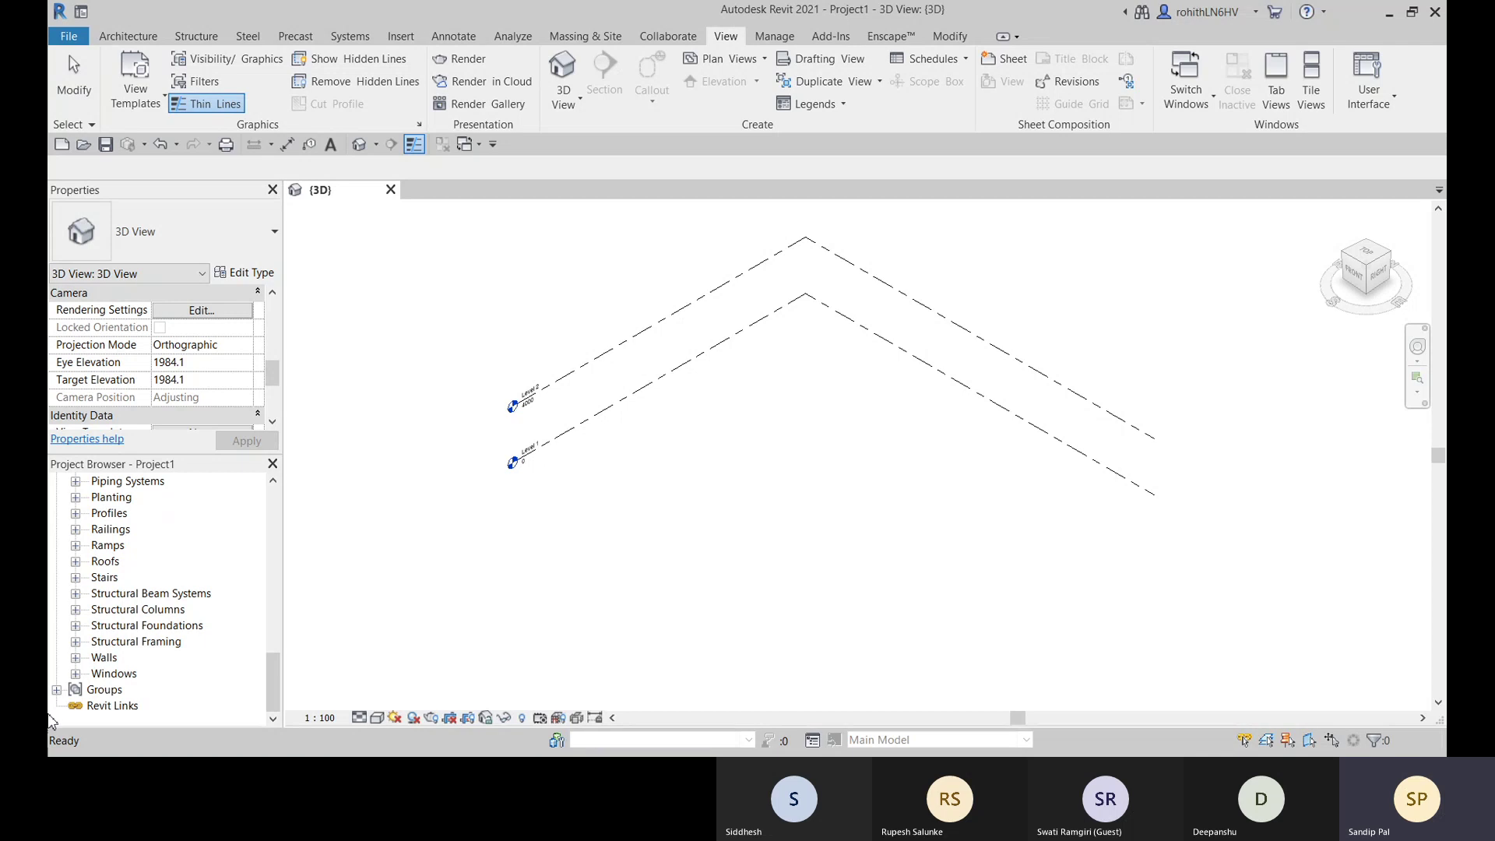
- Expand Groups in the Project Browser and select its Detail entry
click(56, 690)
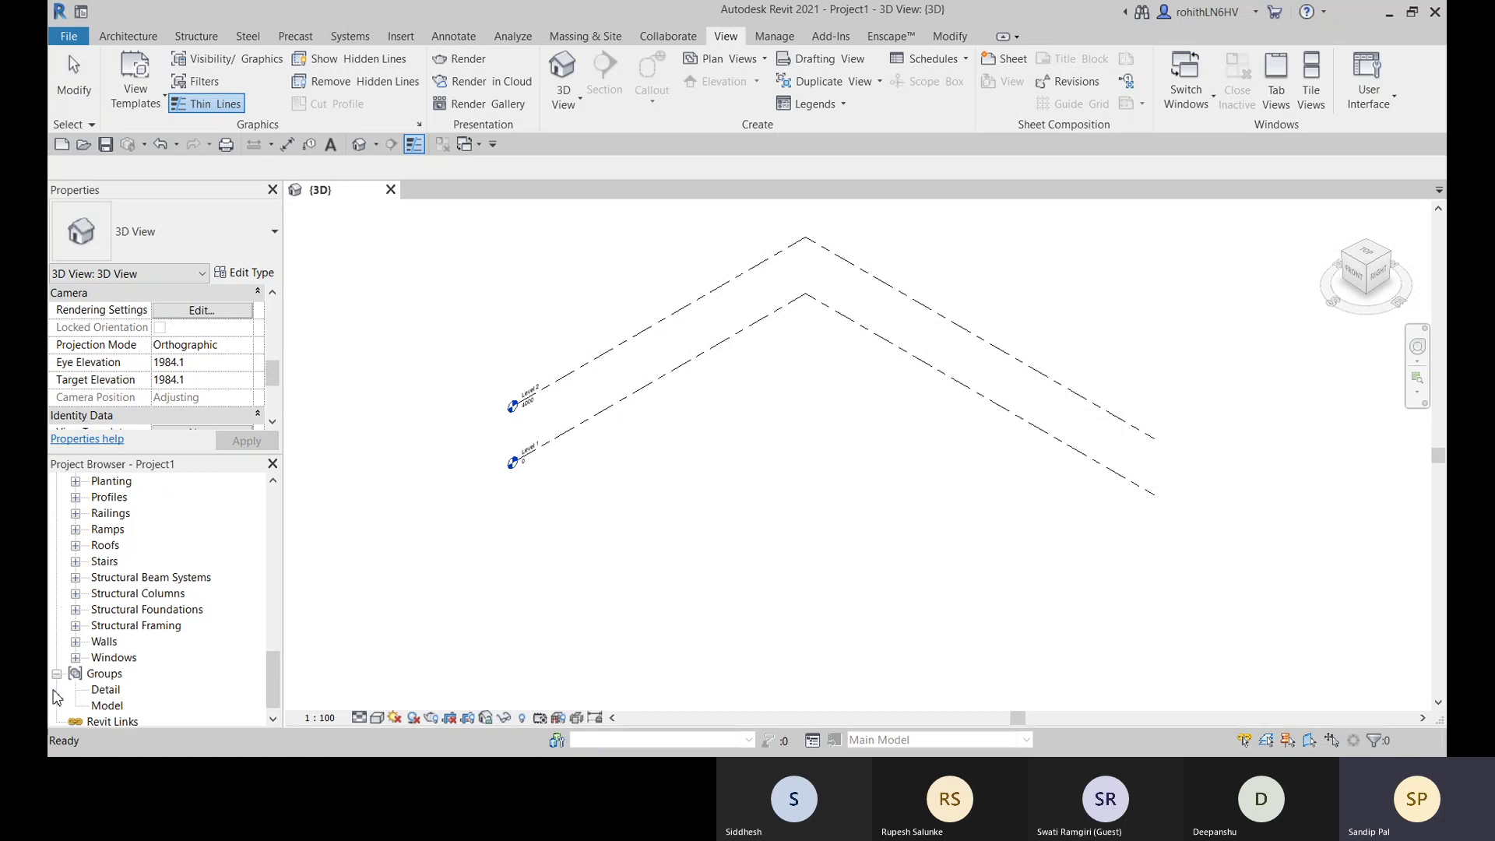
click(109, 690)
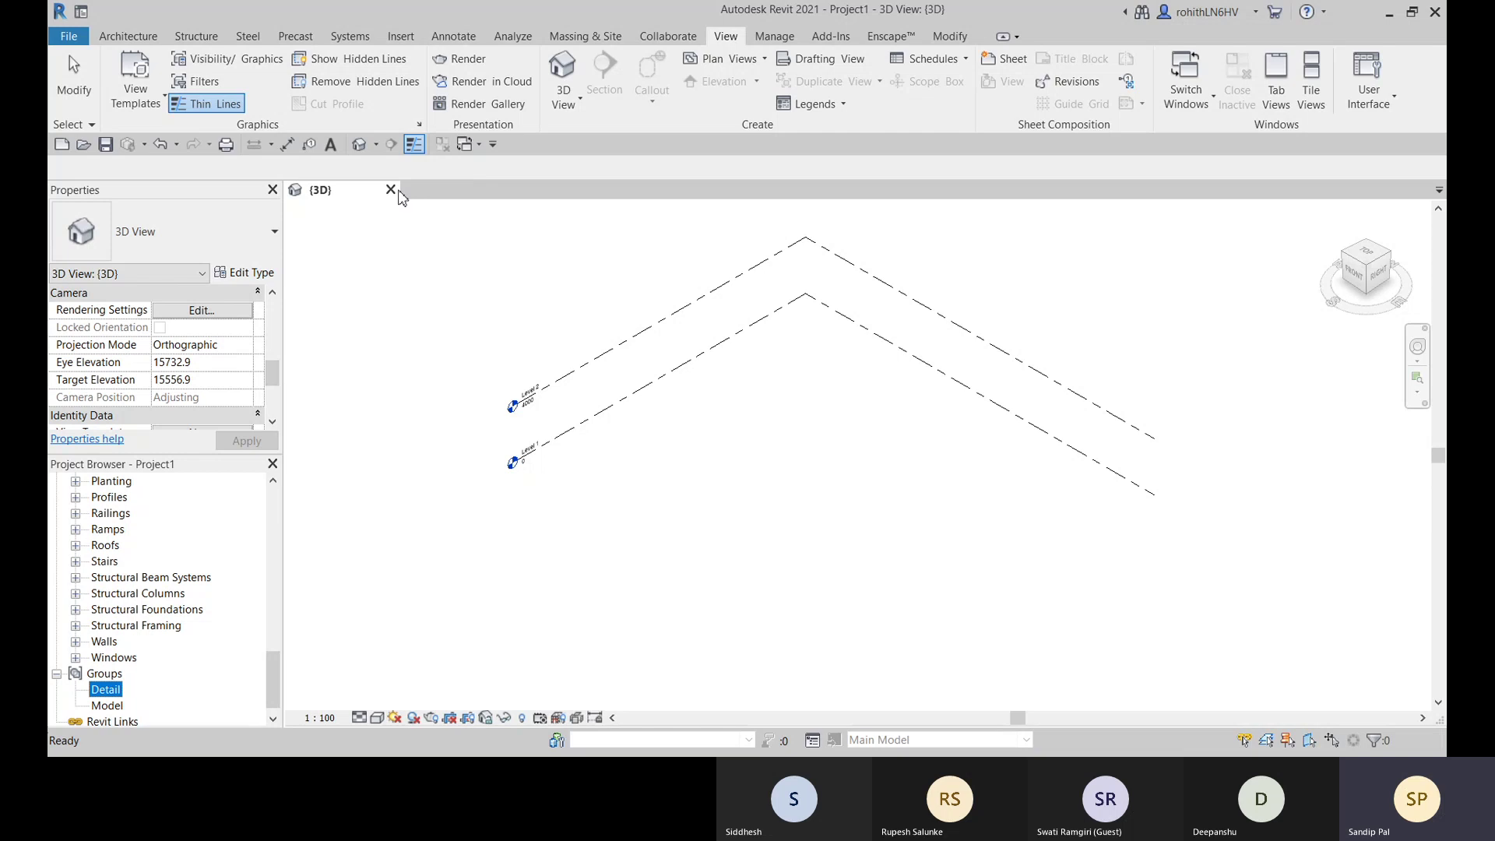
scroll(277, 623, up, 15)
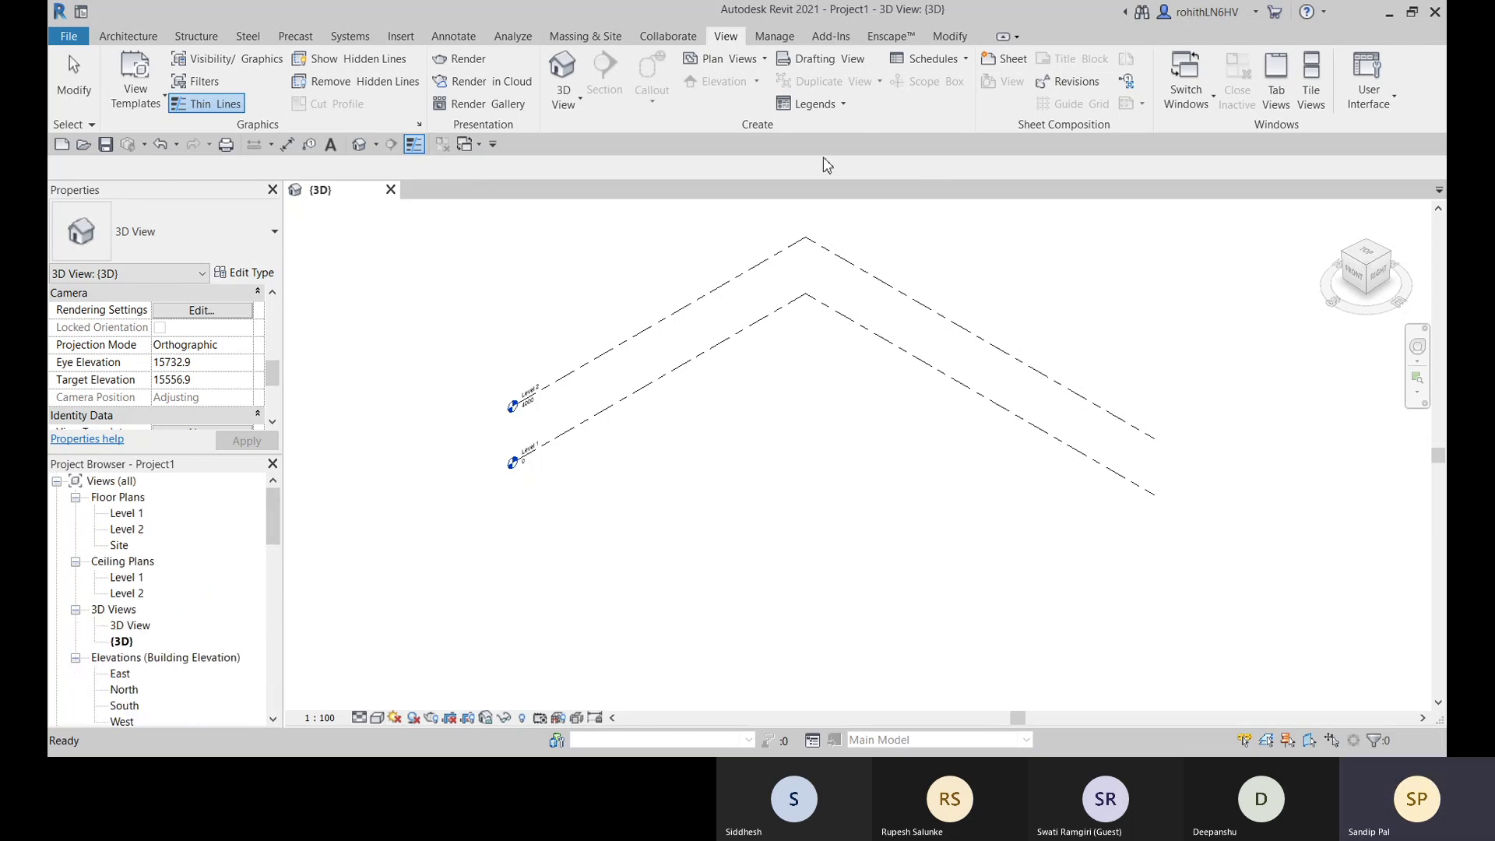
- Open the Project Units settings and review the available disciplines, keeping Common selected
click(765, 37)
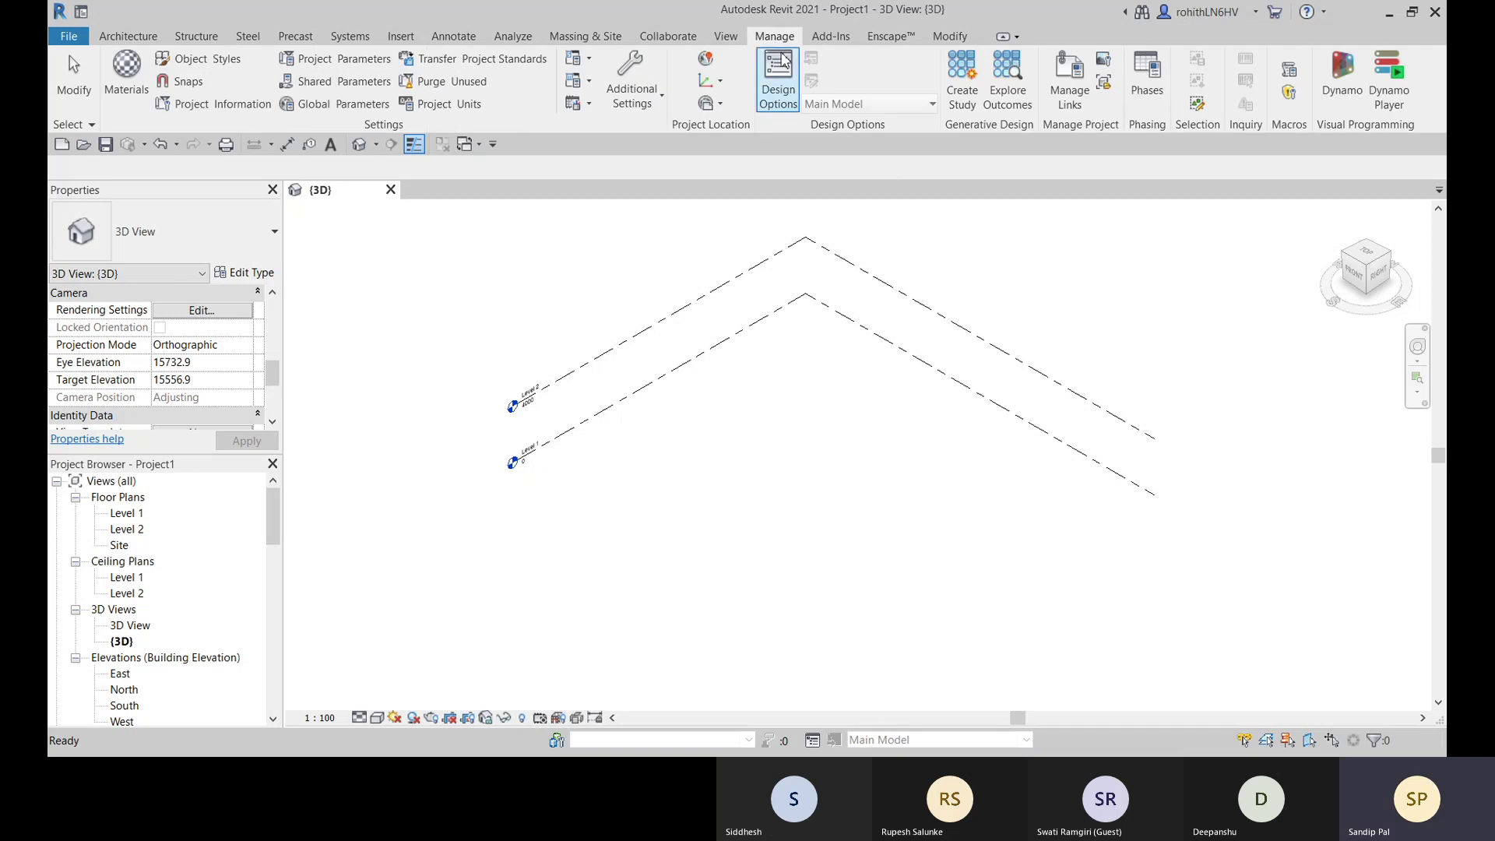
click(446, 104)
key(Escape)
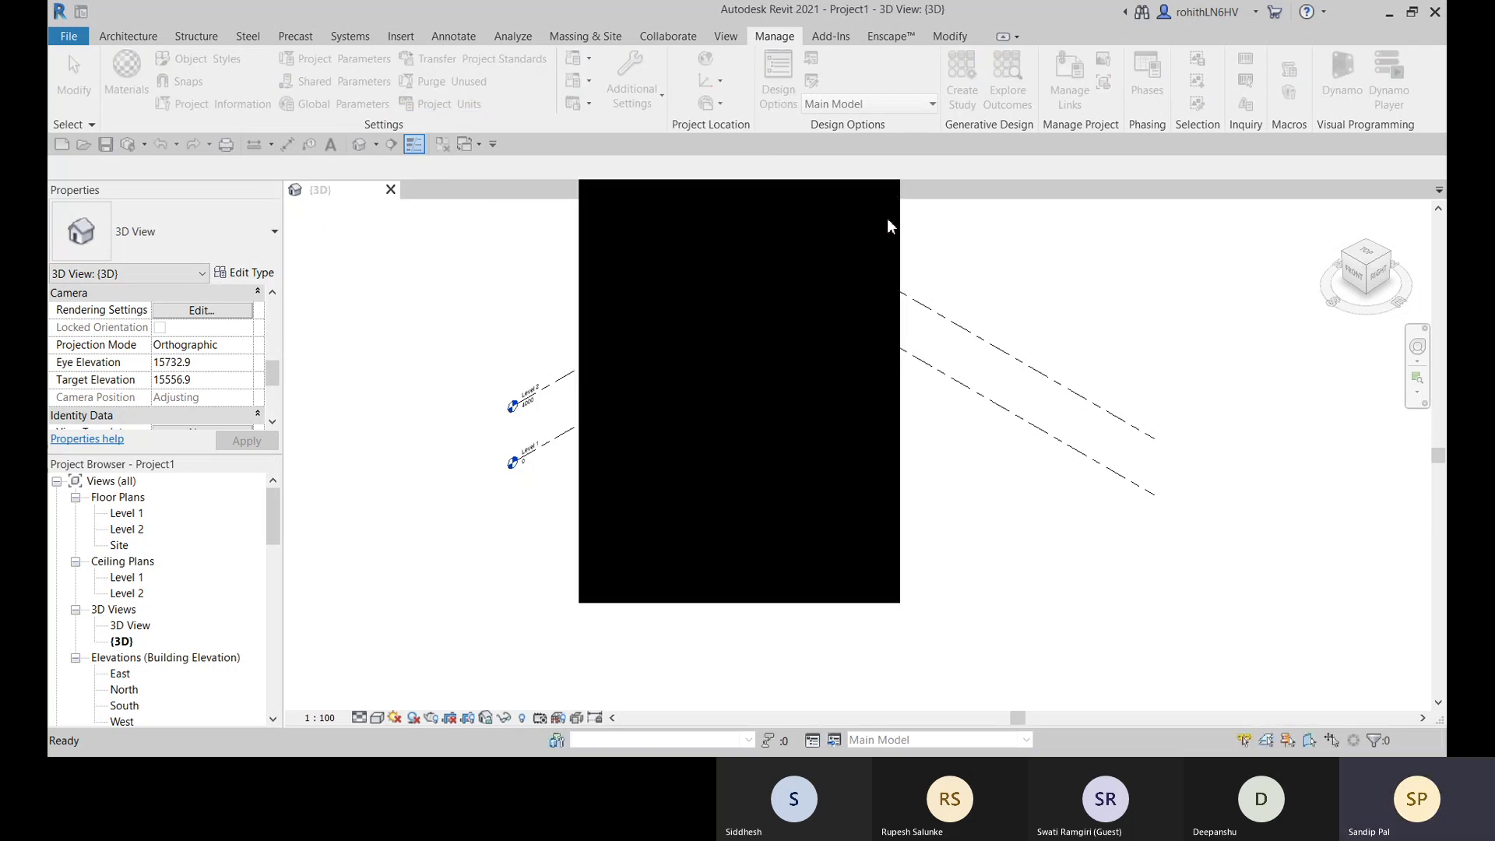
key(u)
key(n)
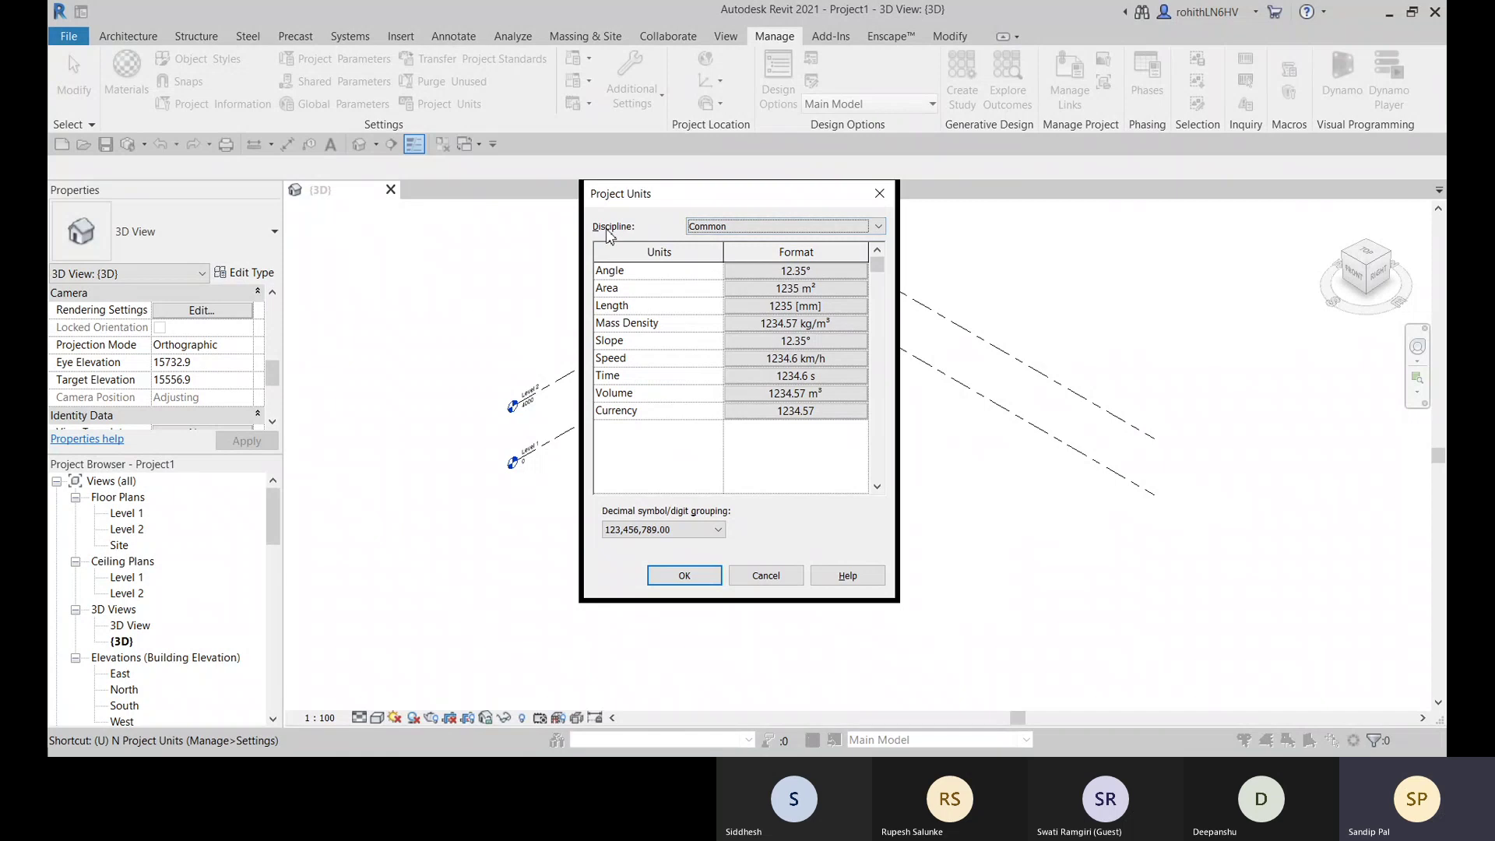
click(695, 232)
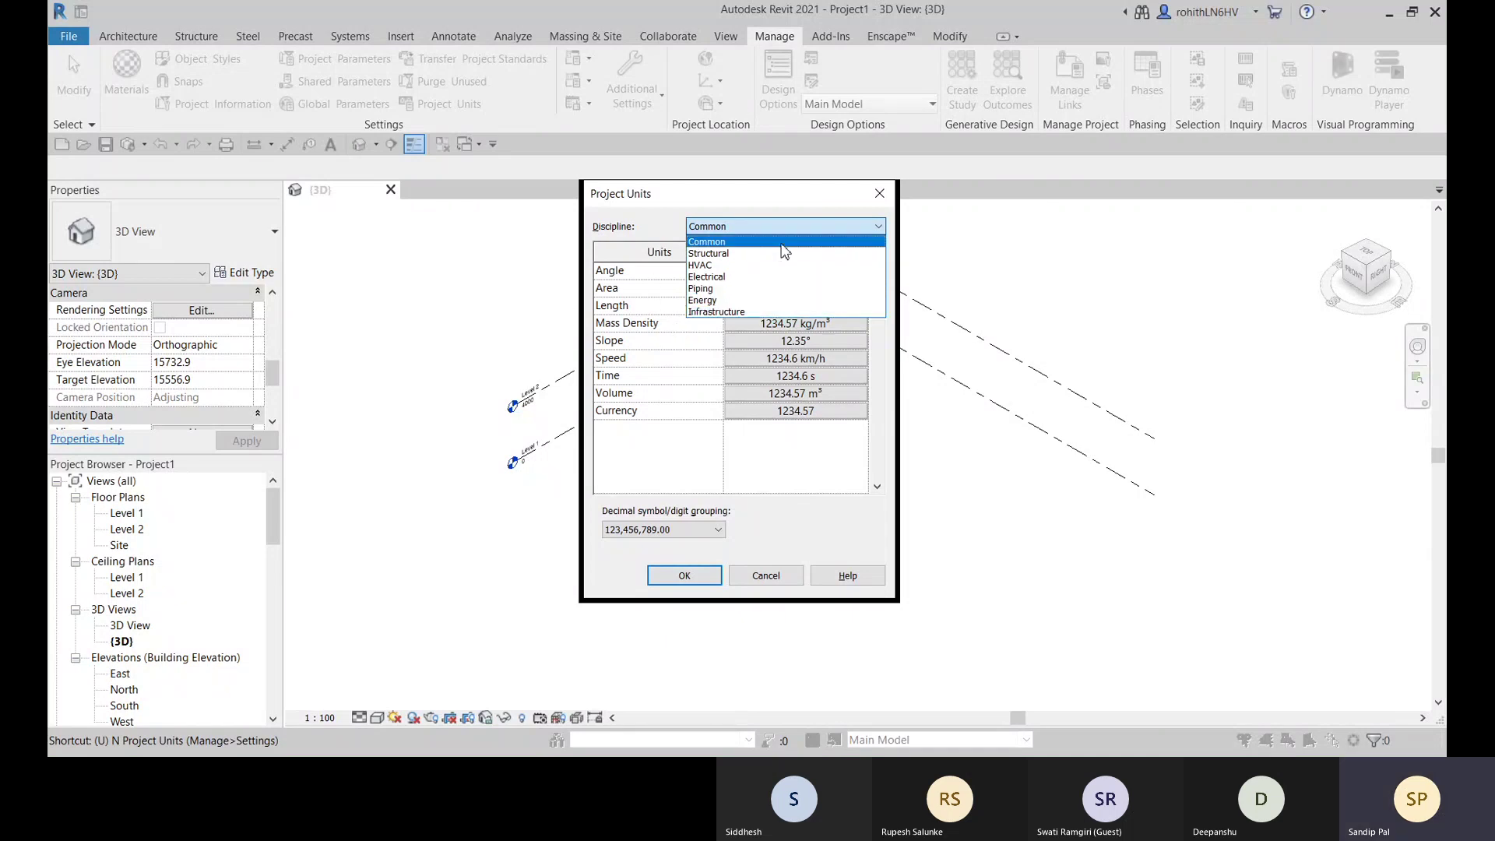
click(710, 248)
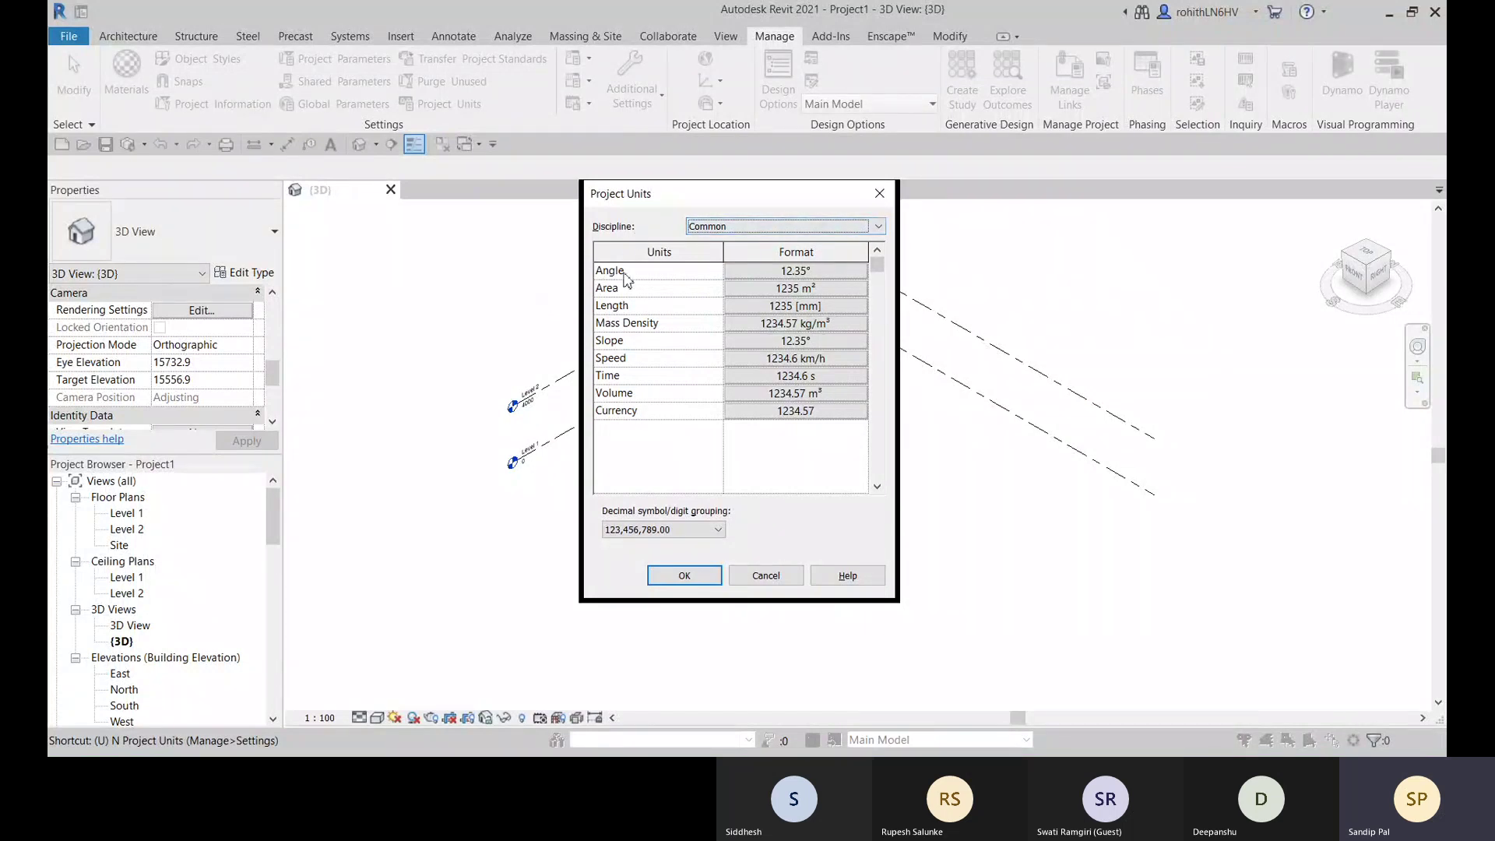
- Inspect the format settings of the Angle, Area and Length units, and close Project Units without changes
click(803, 272)
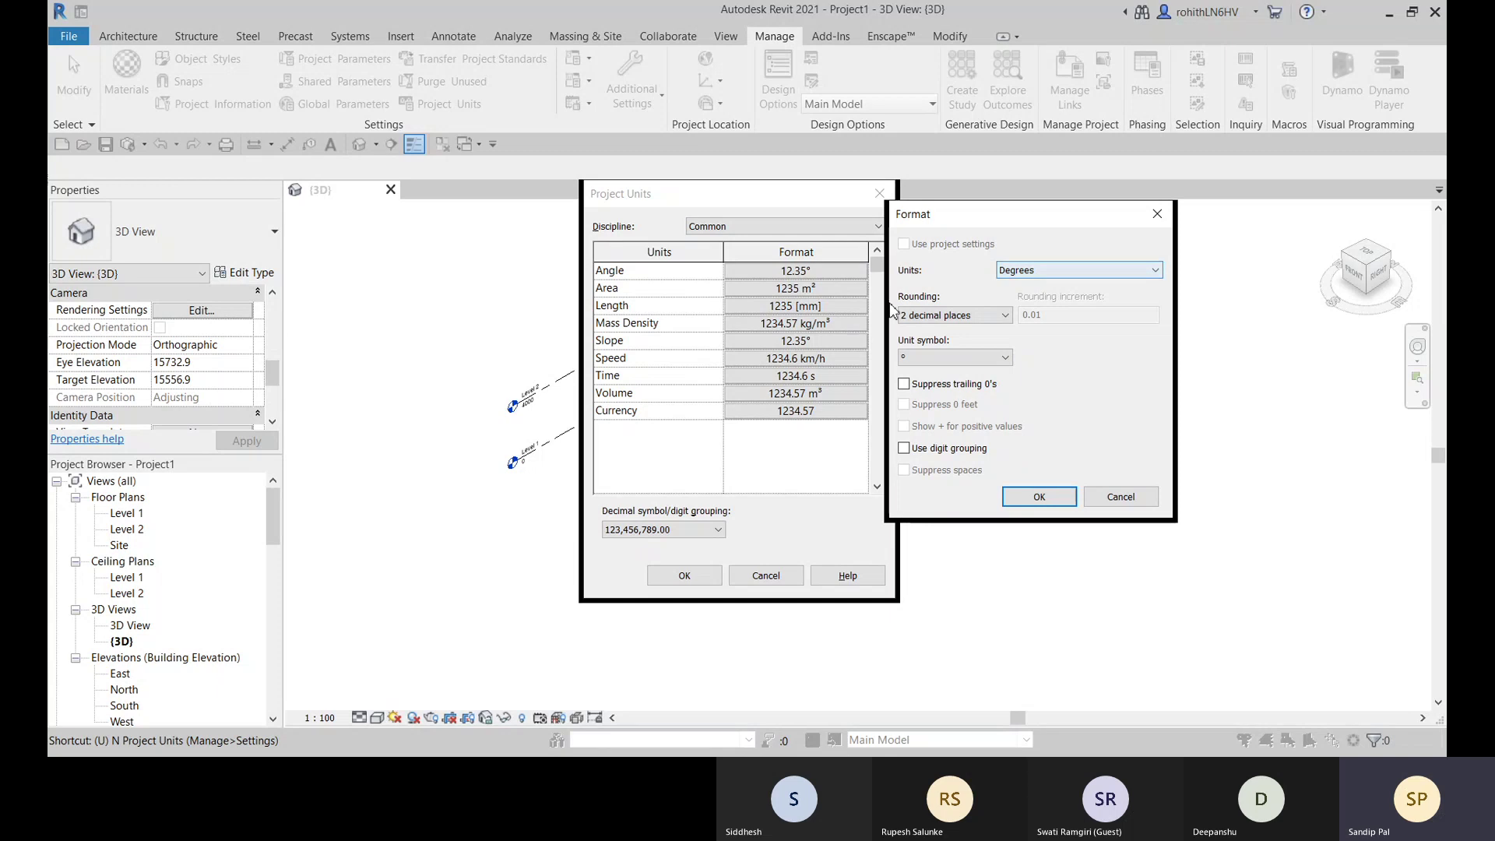
click(1157, 214)
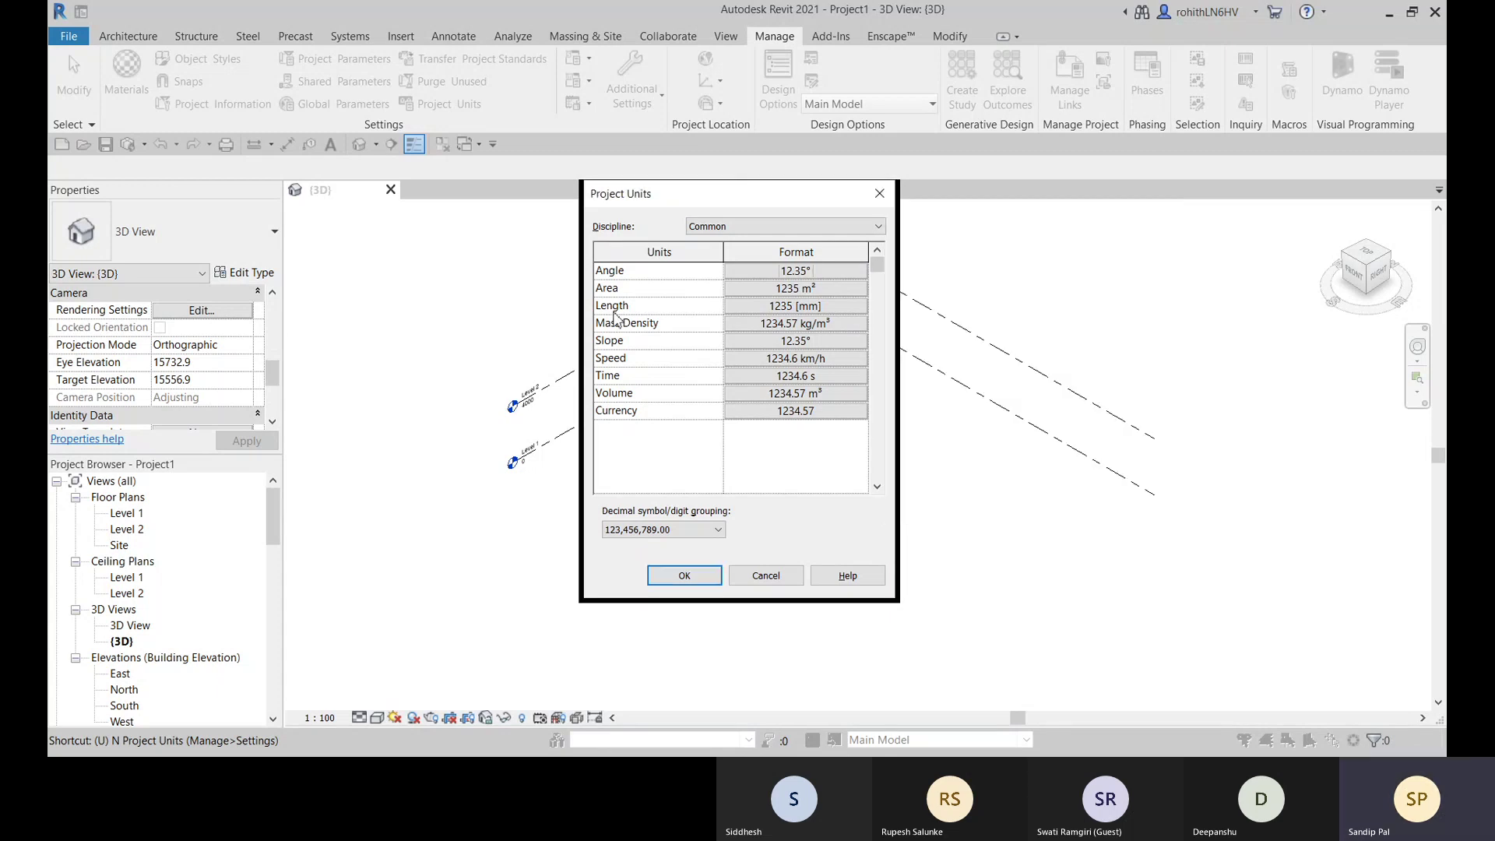
click(813, 290)
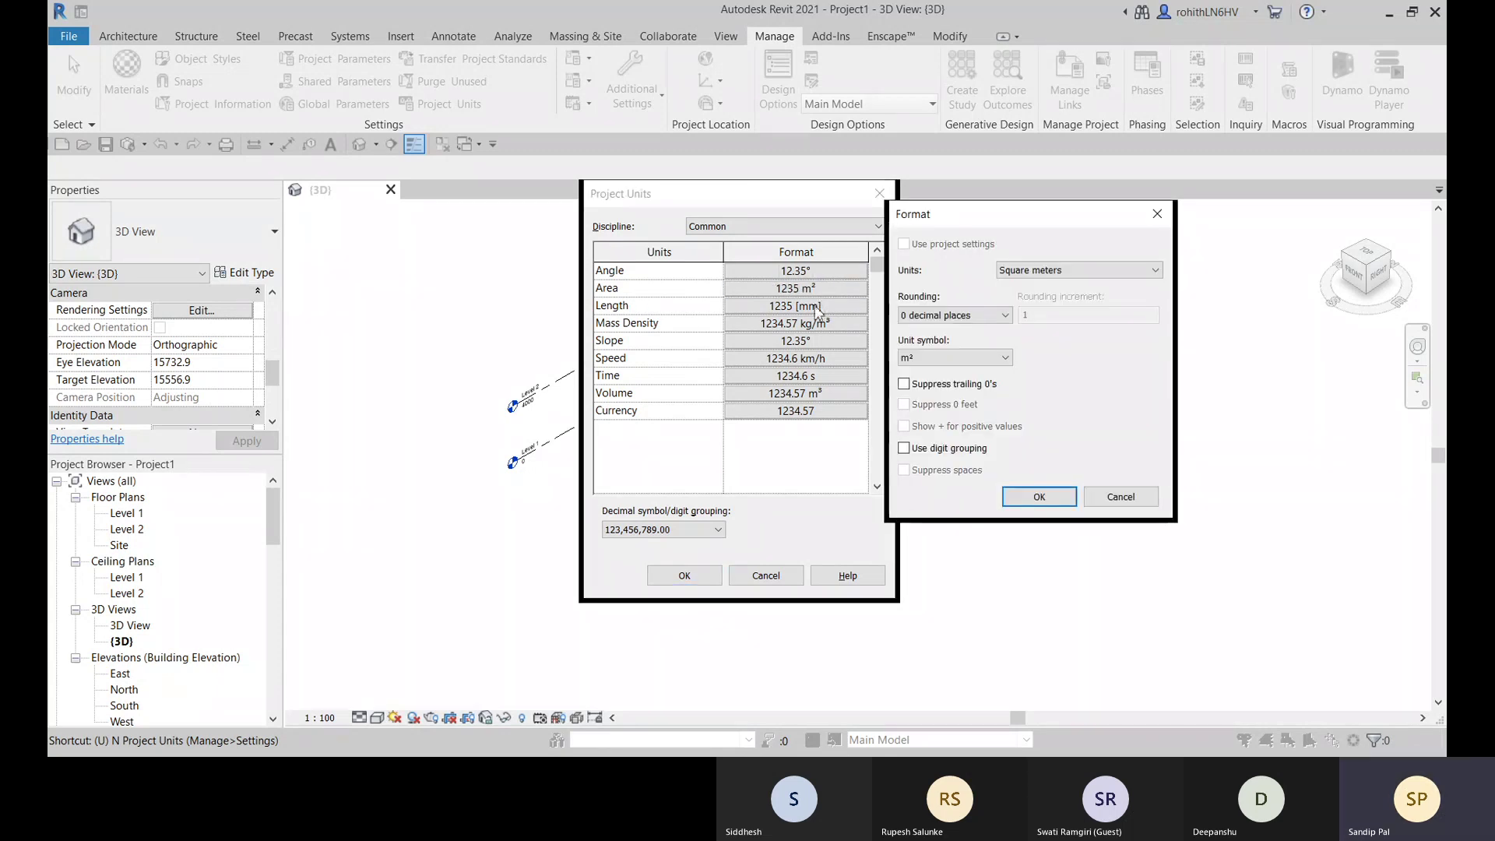
click(860, 307)
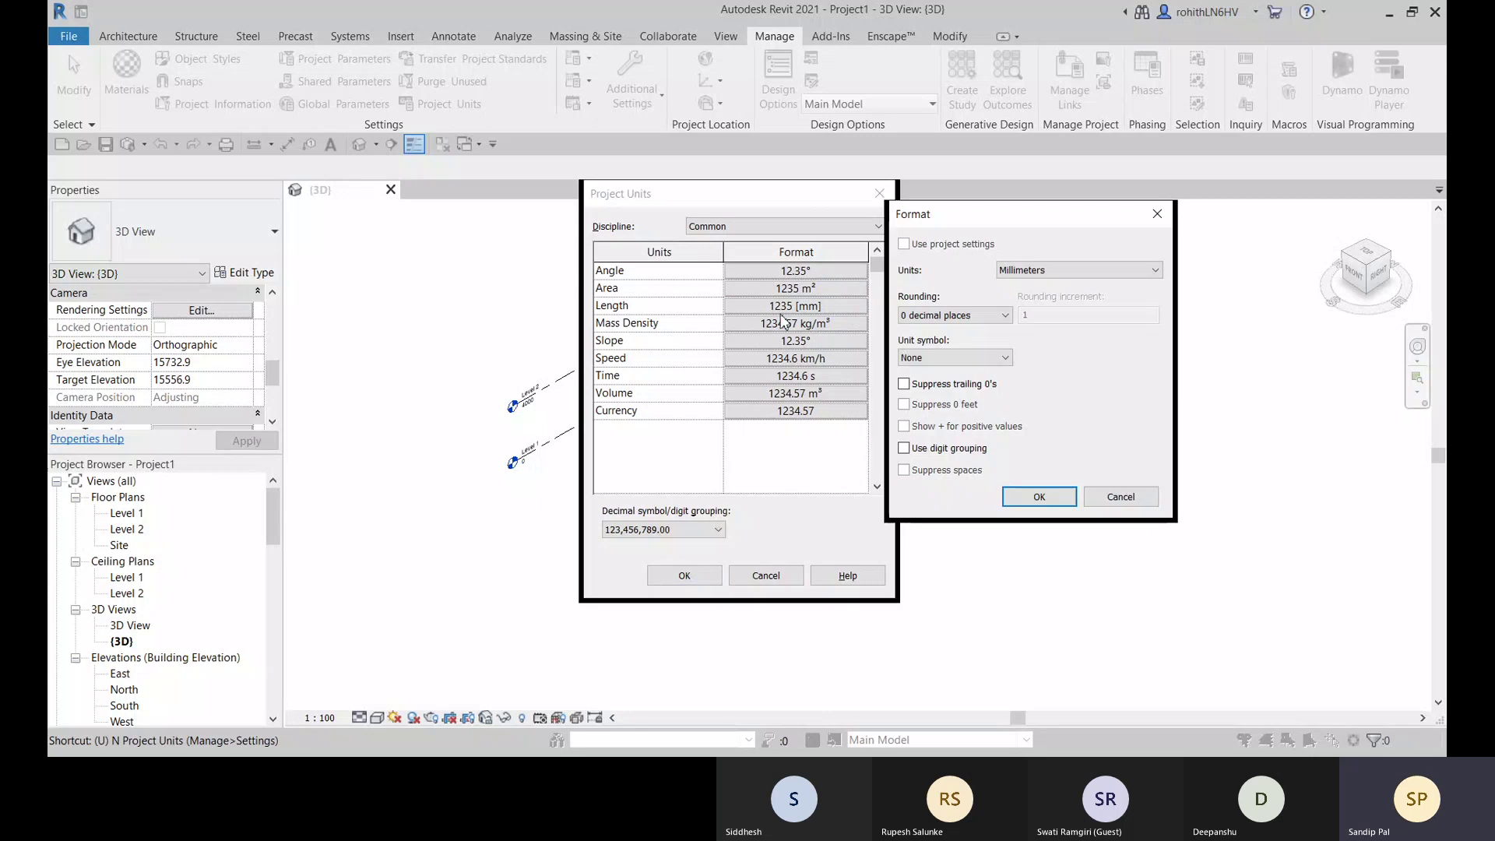
click(1157, 213)
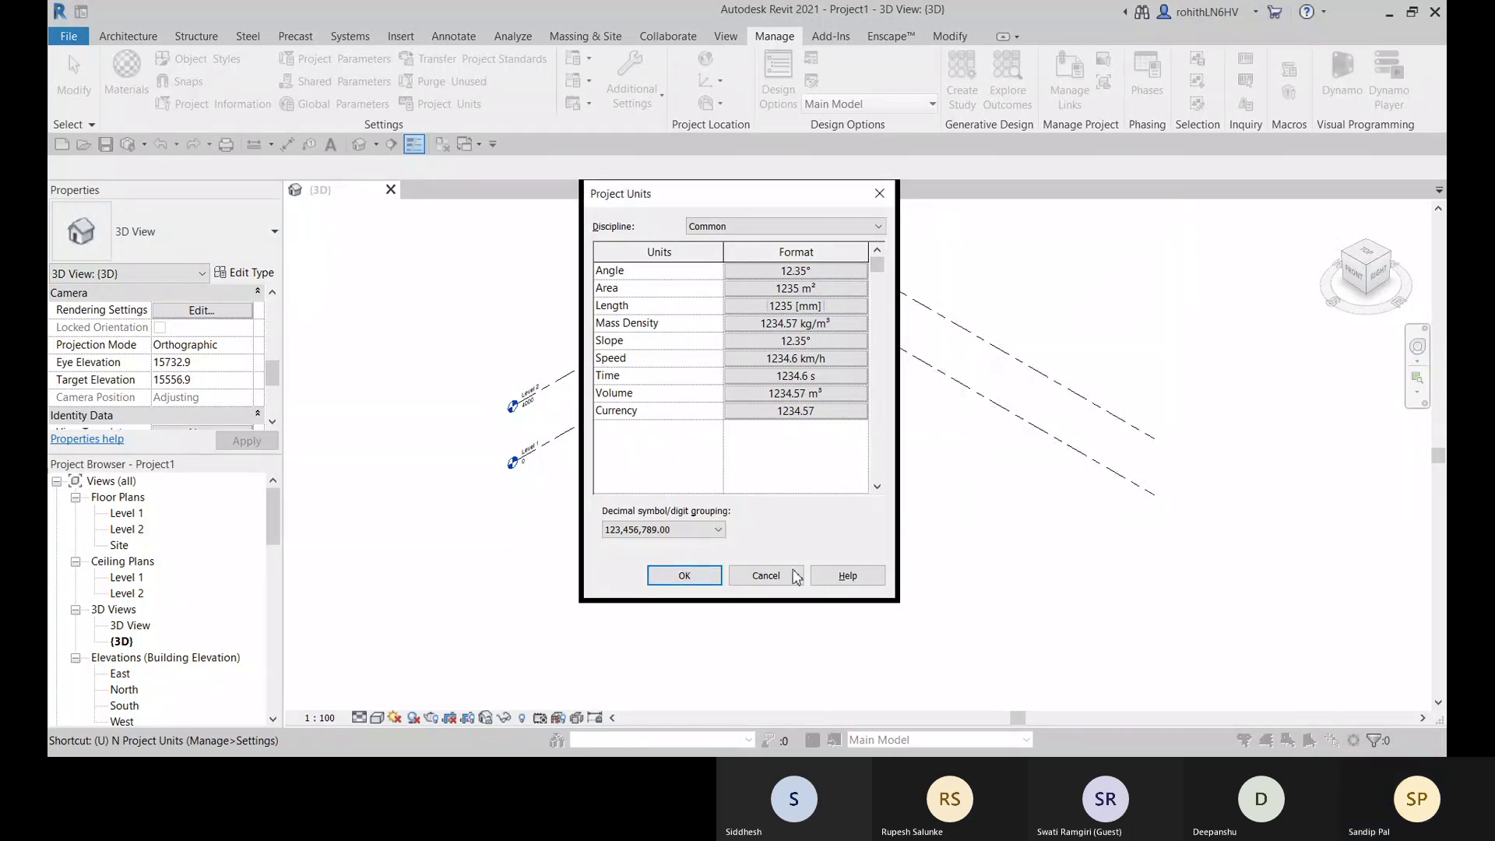
click(765, 576)
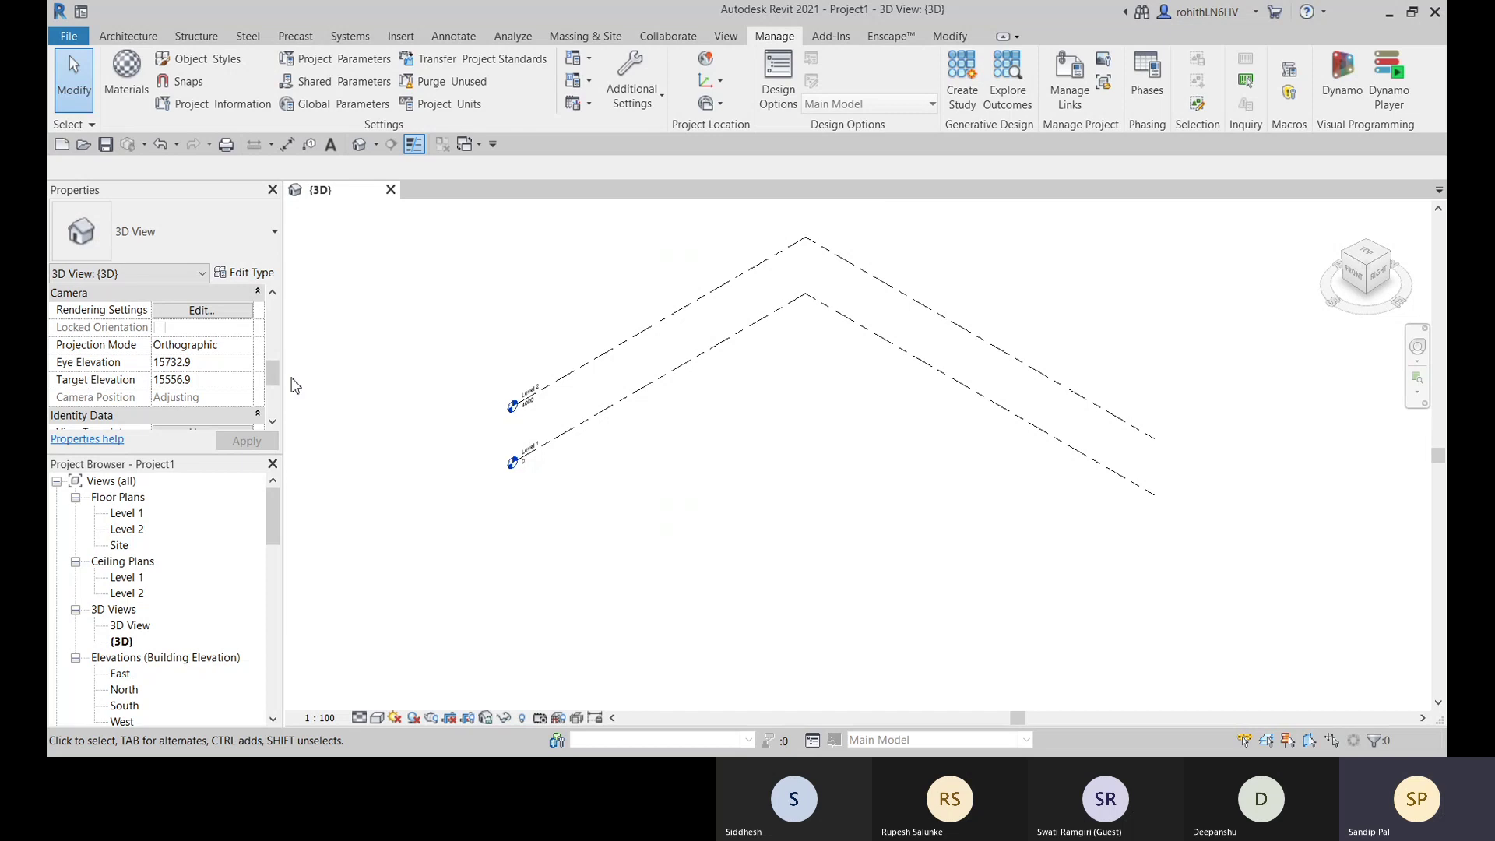
- Open the Snaps settings to review the dimension and object snap options, and close them without changes
middle_drag(401, 378, 412, 375)
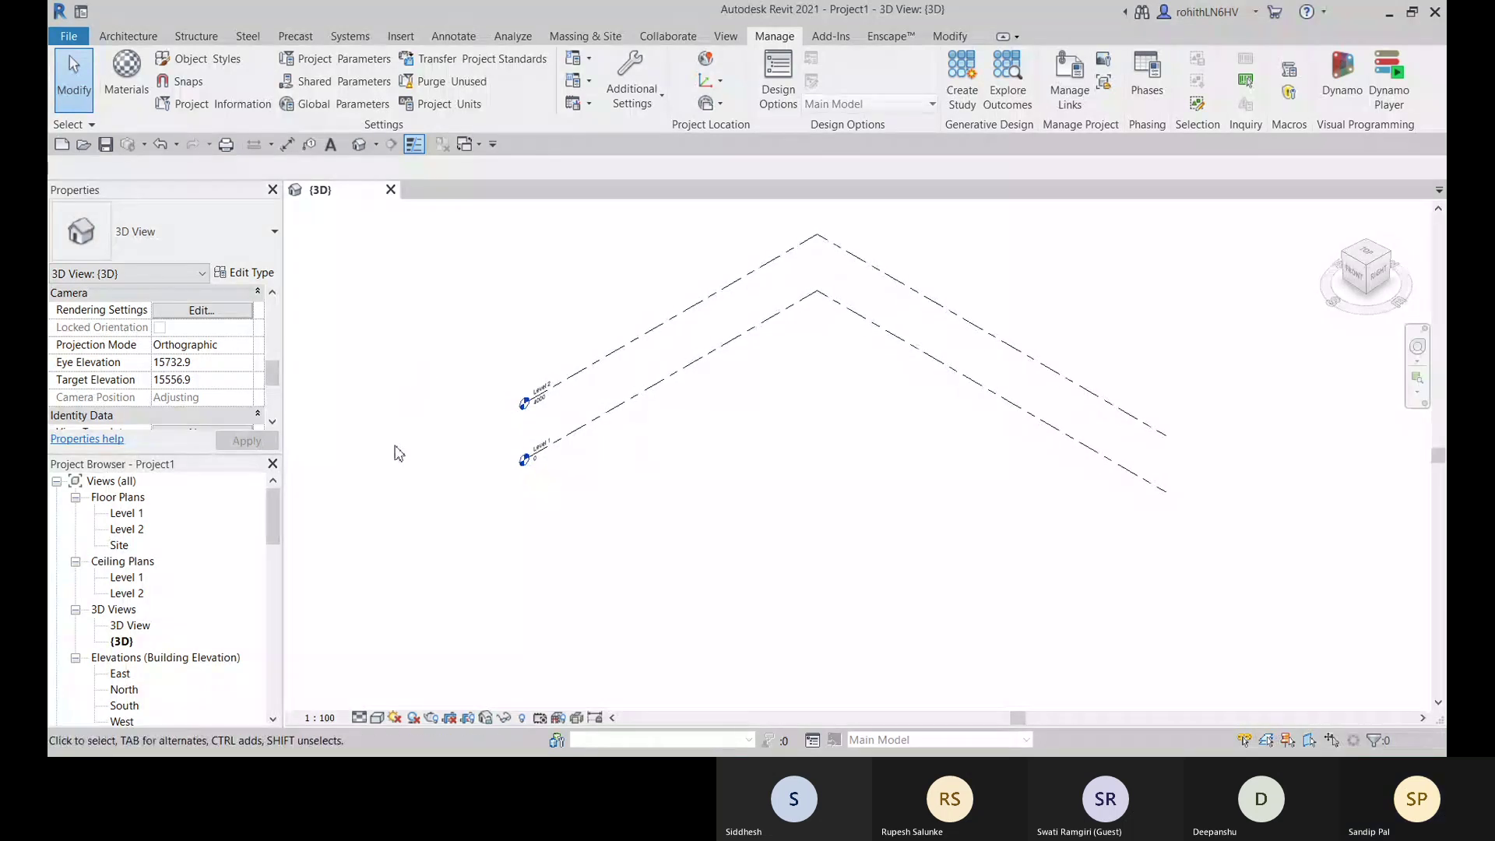
click(182, 84)
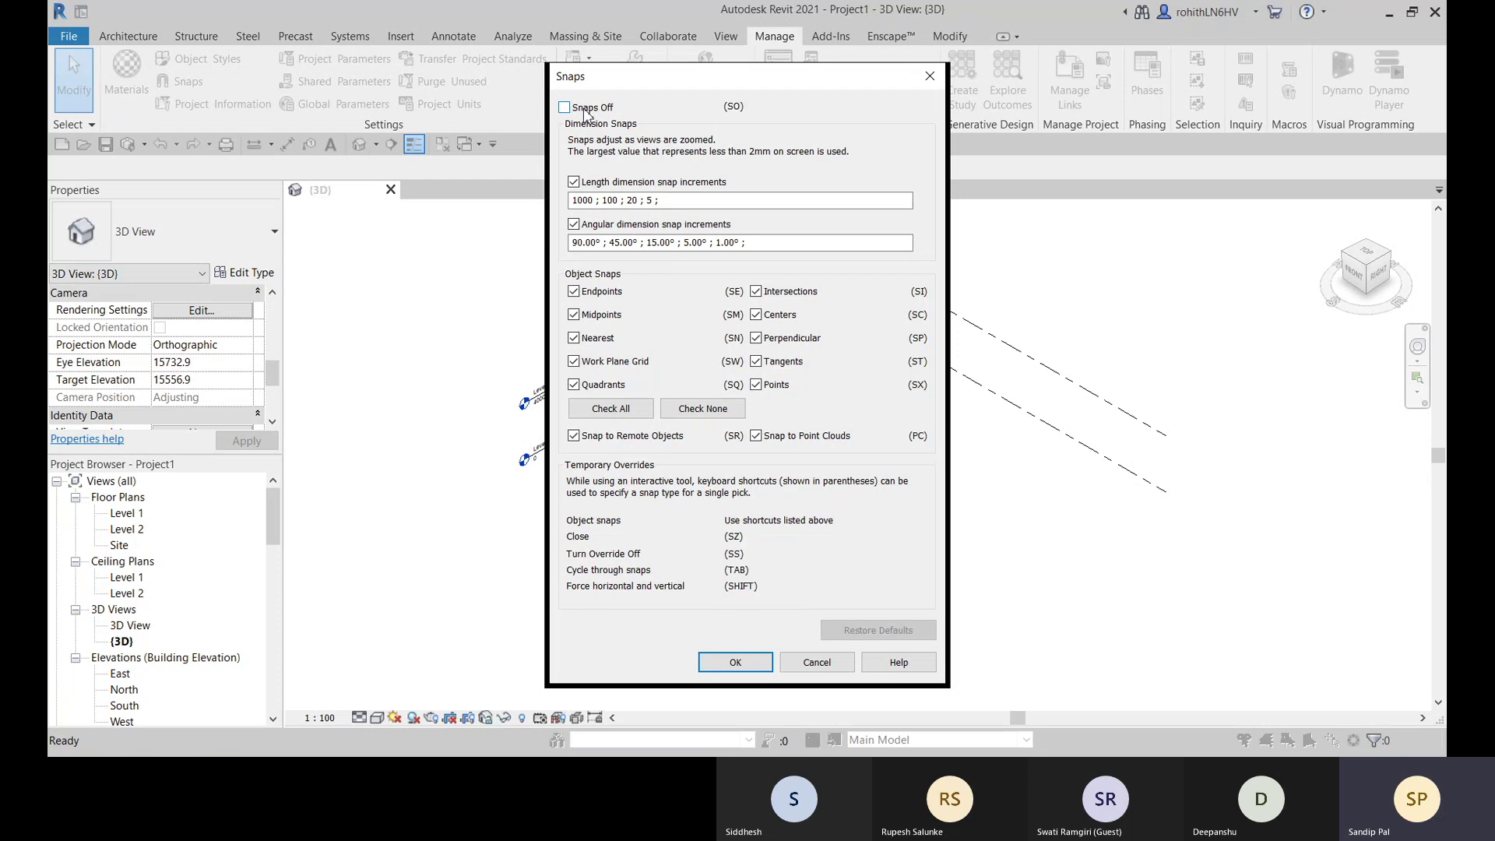
click(930, 76)
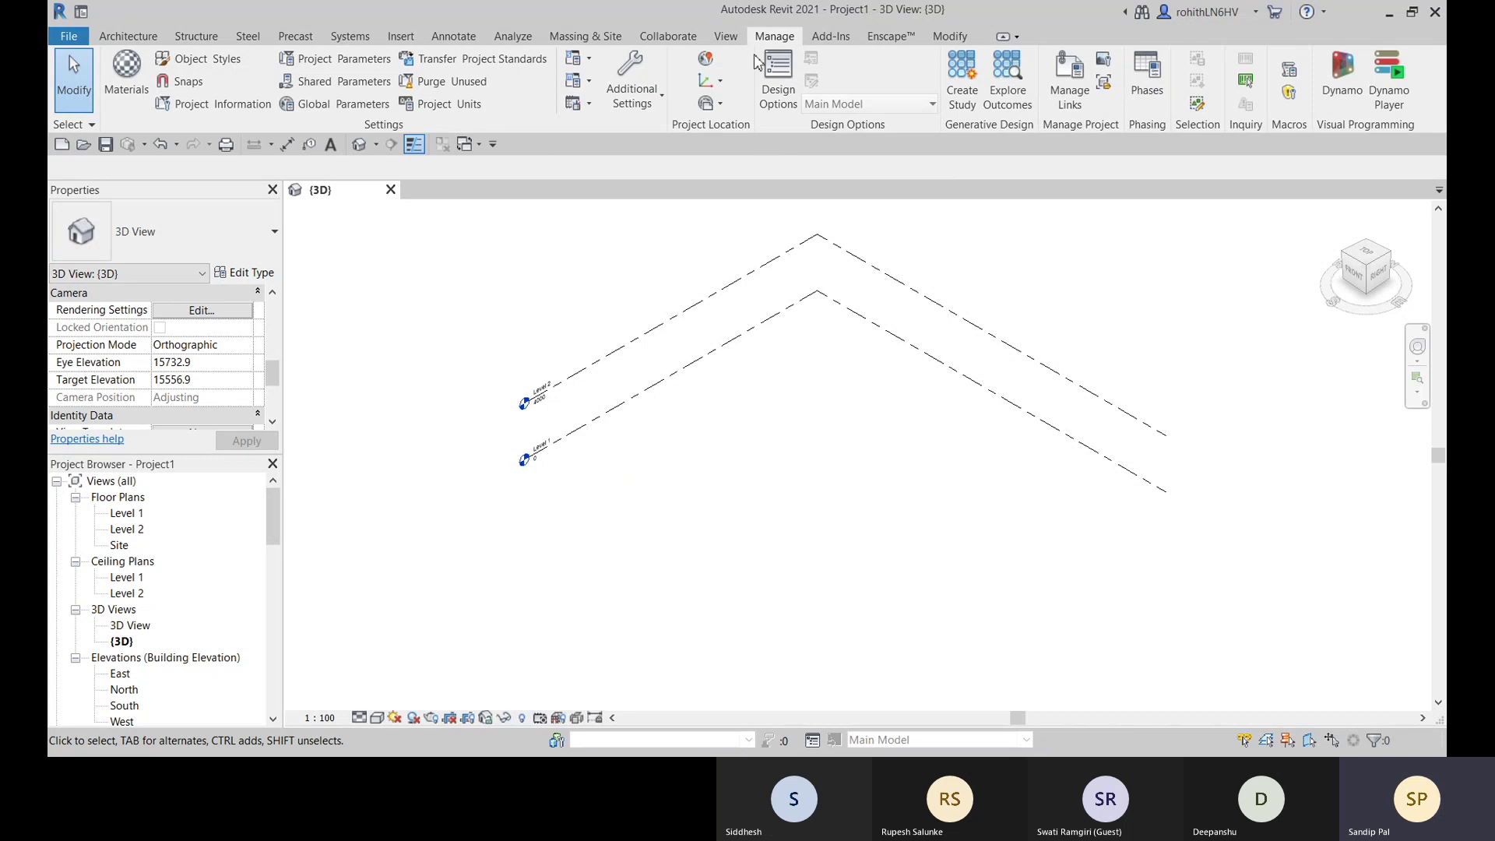
- Open the Keyboard Shortcuts settings and look through the command list for the assigned shortcuts
click(726, 37)
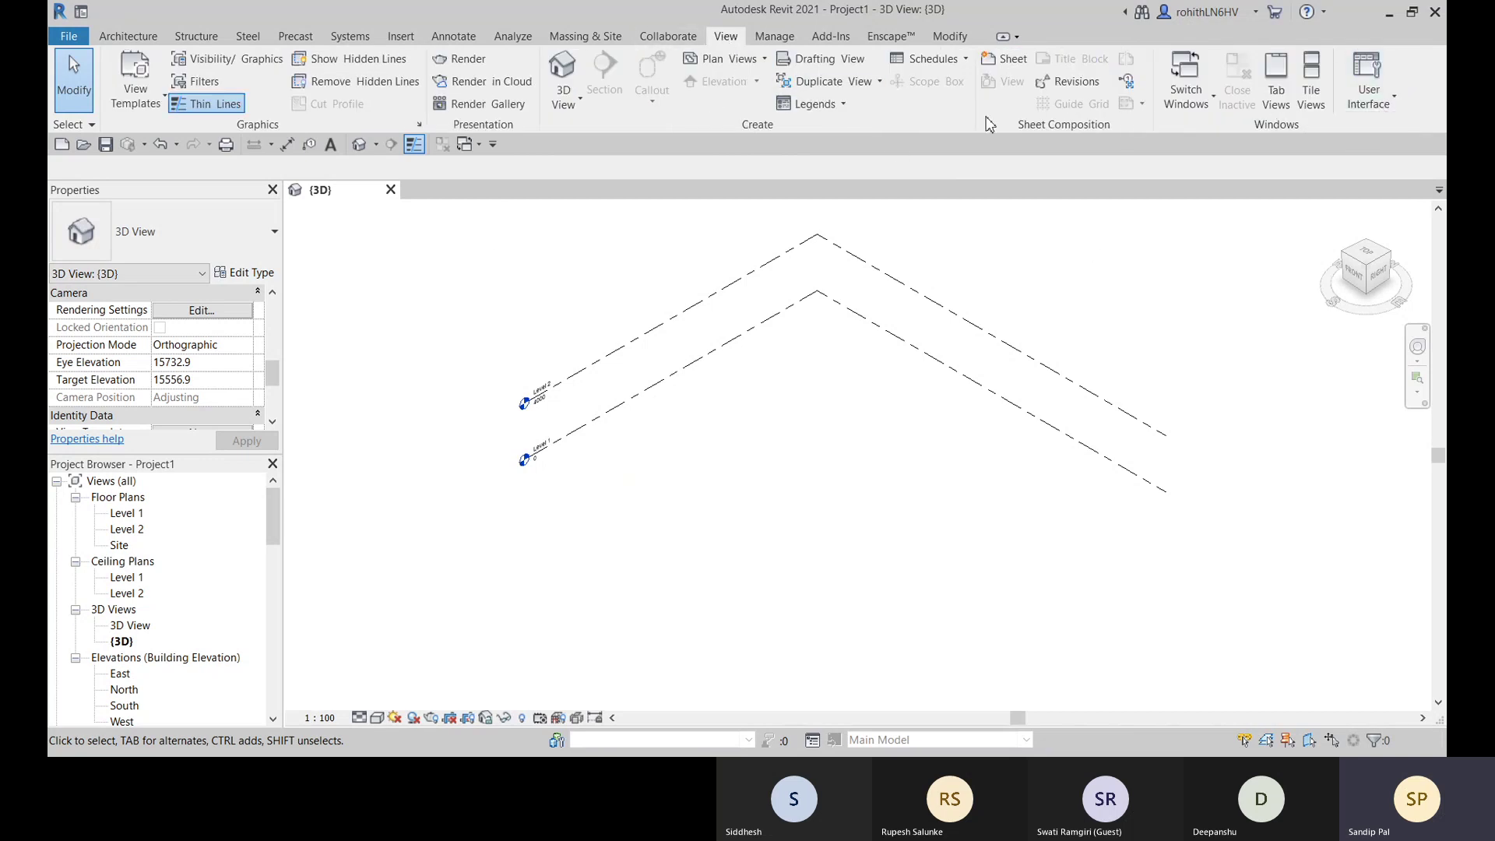
click(1387, 109)
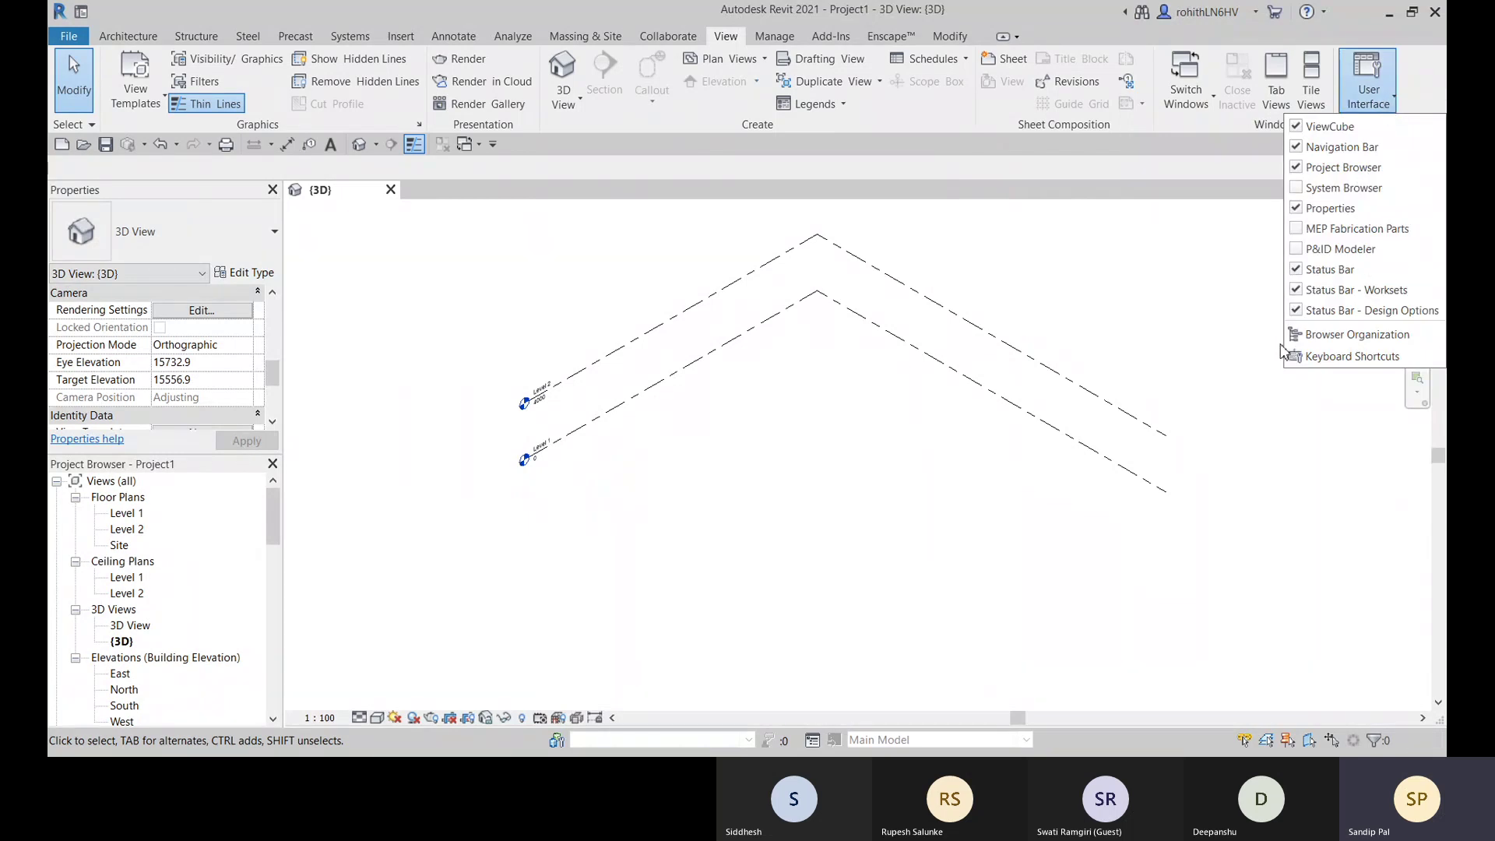
click(1321, 360)
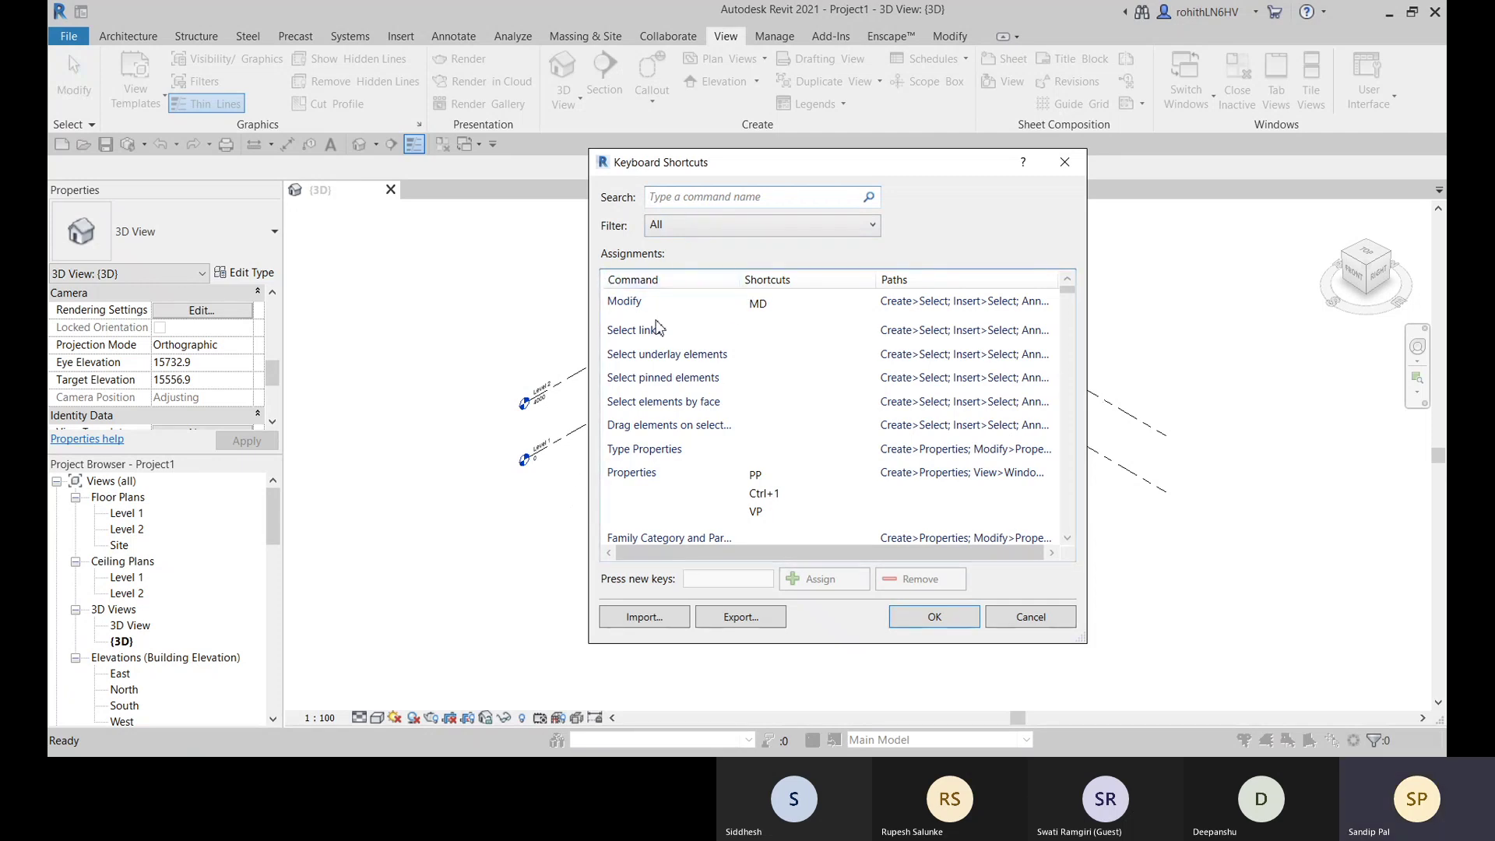
scroll(717, 441, down, 15)
scroll(717, 441, down, 10)
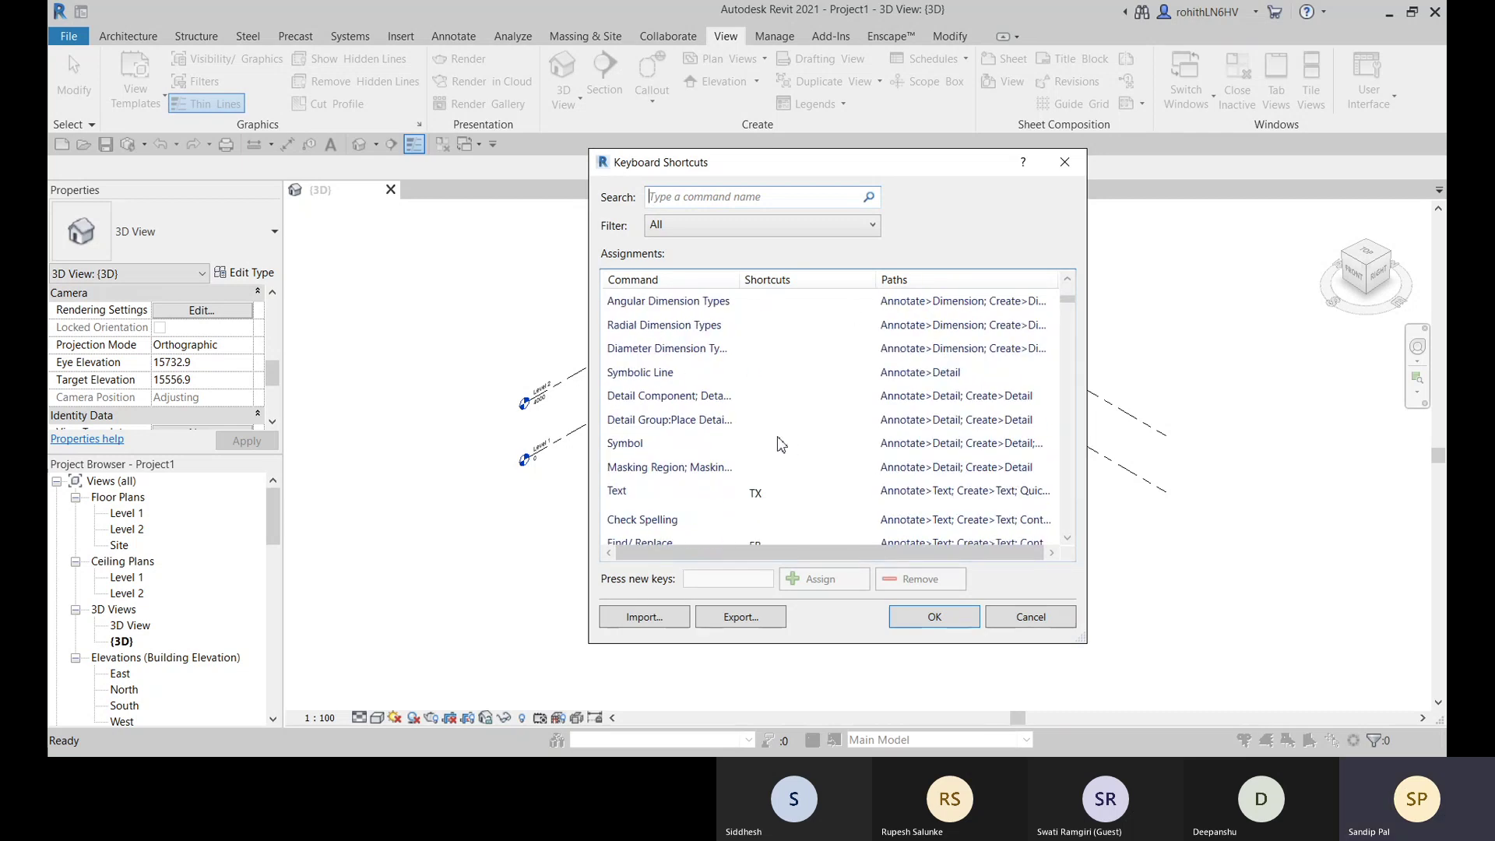
scroll(778, 436, up, 2)
scroll(777, 424, down, 5)
scroll(777, 420, up, 5)
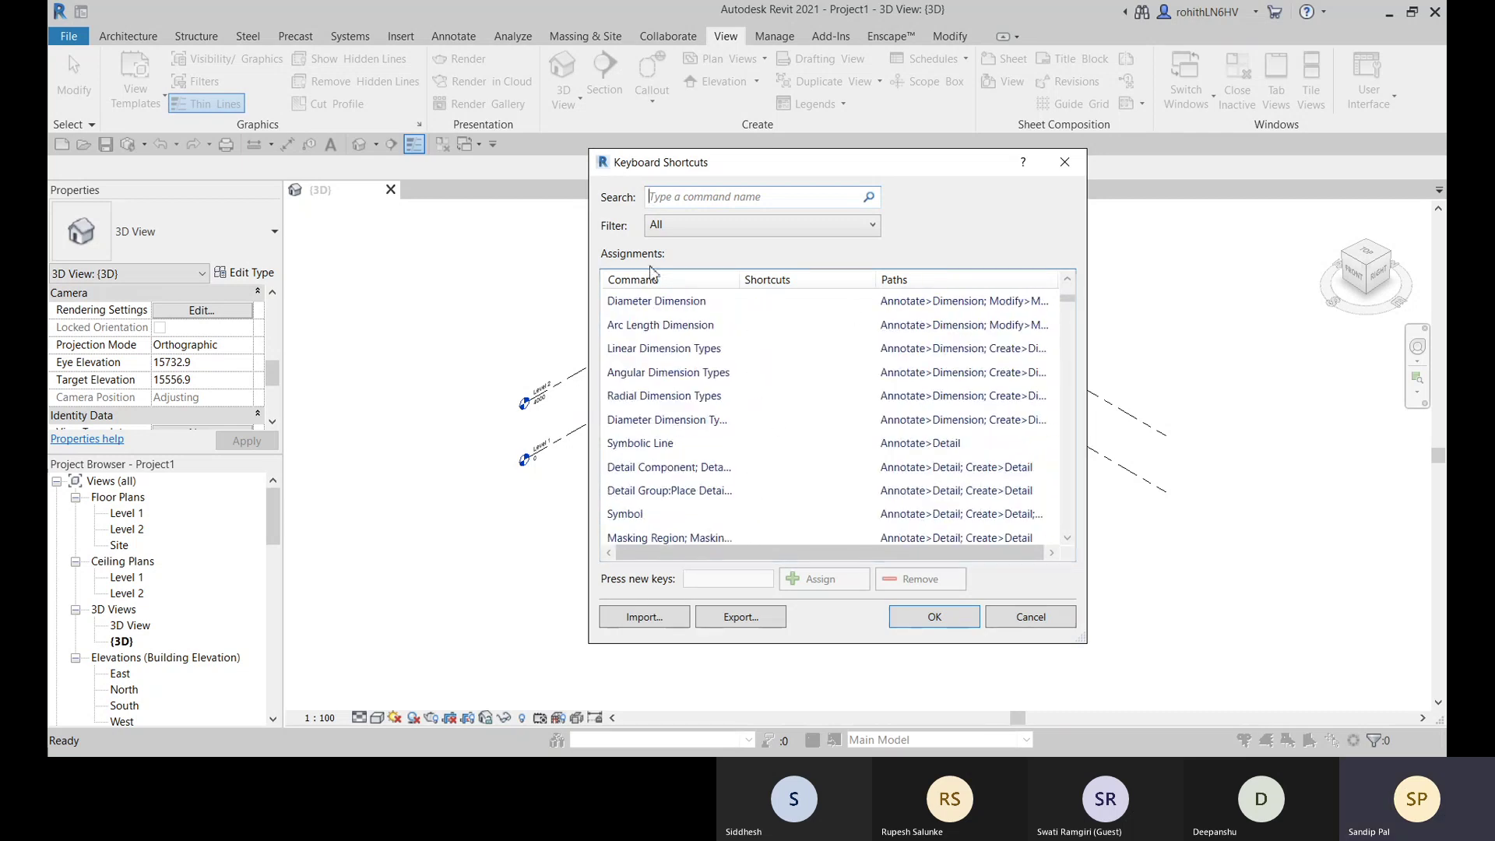
scroll(732, 476, down, 20)
scroll(732, 476, down, 6)
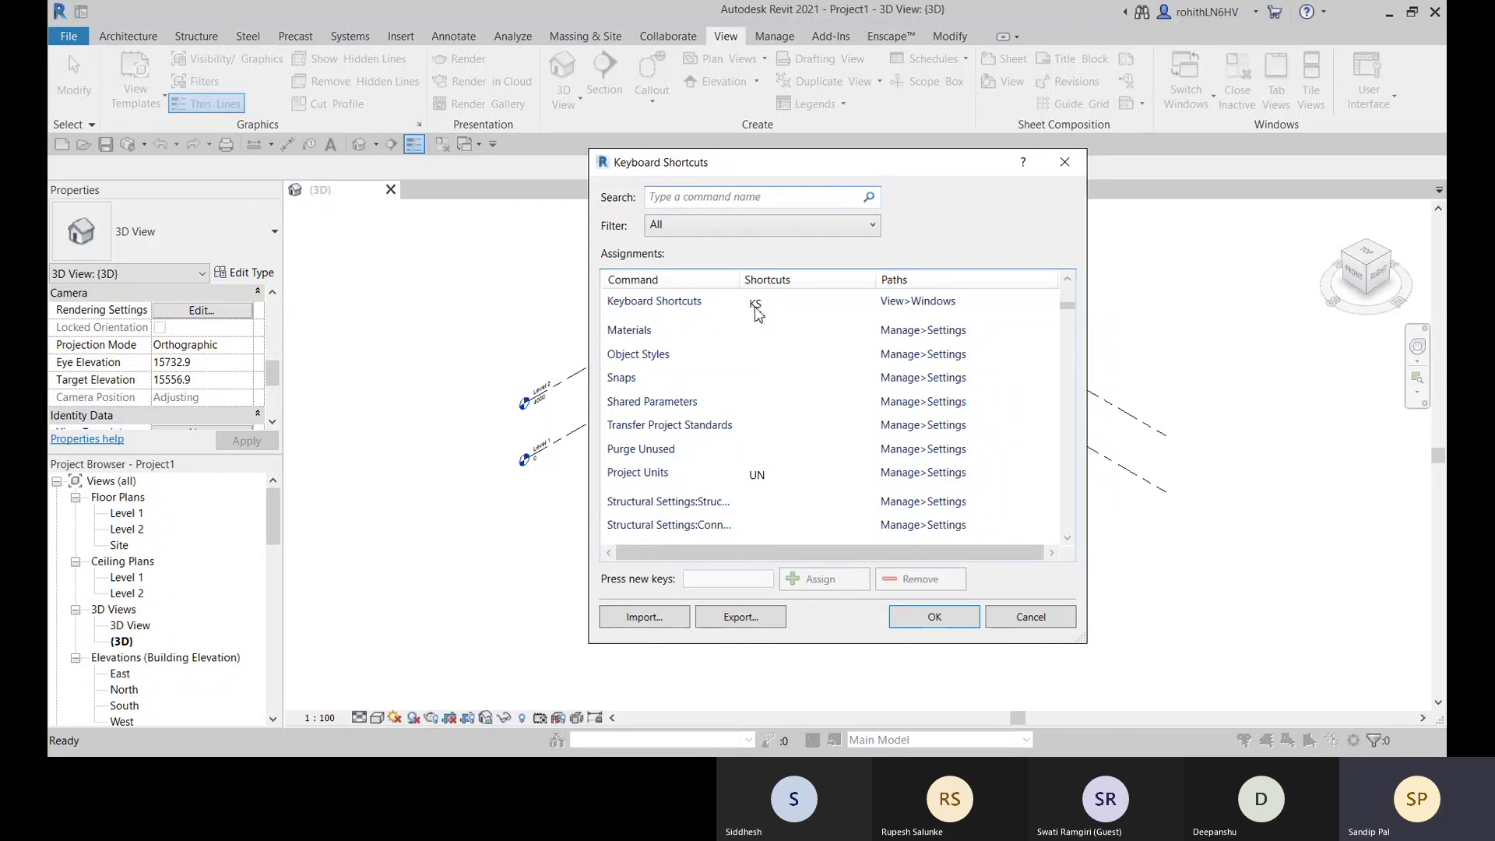
- Search the keyboard shortcut list for "snap" and select the Snaps command from the Manage settings
drag(1064, 310, 1059, 279)
click(747, 199)
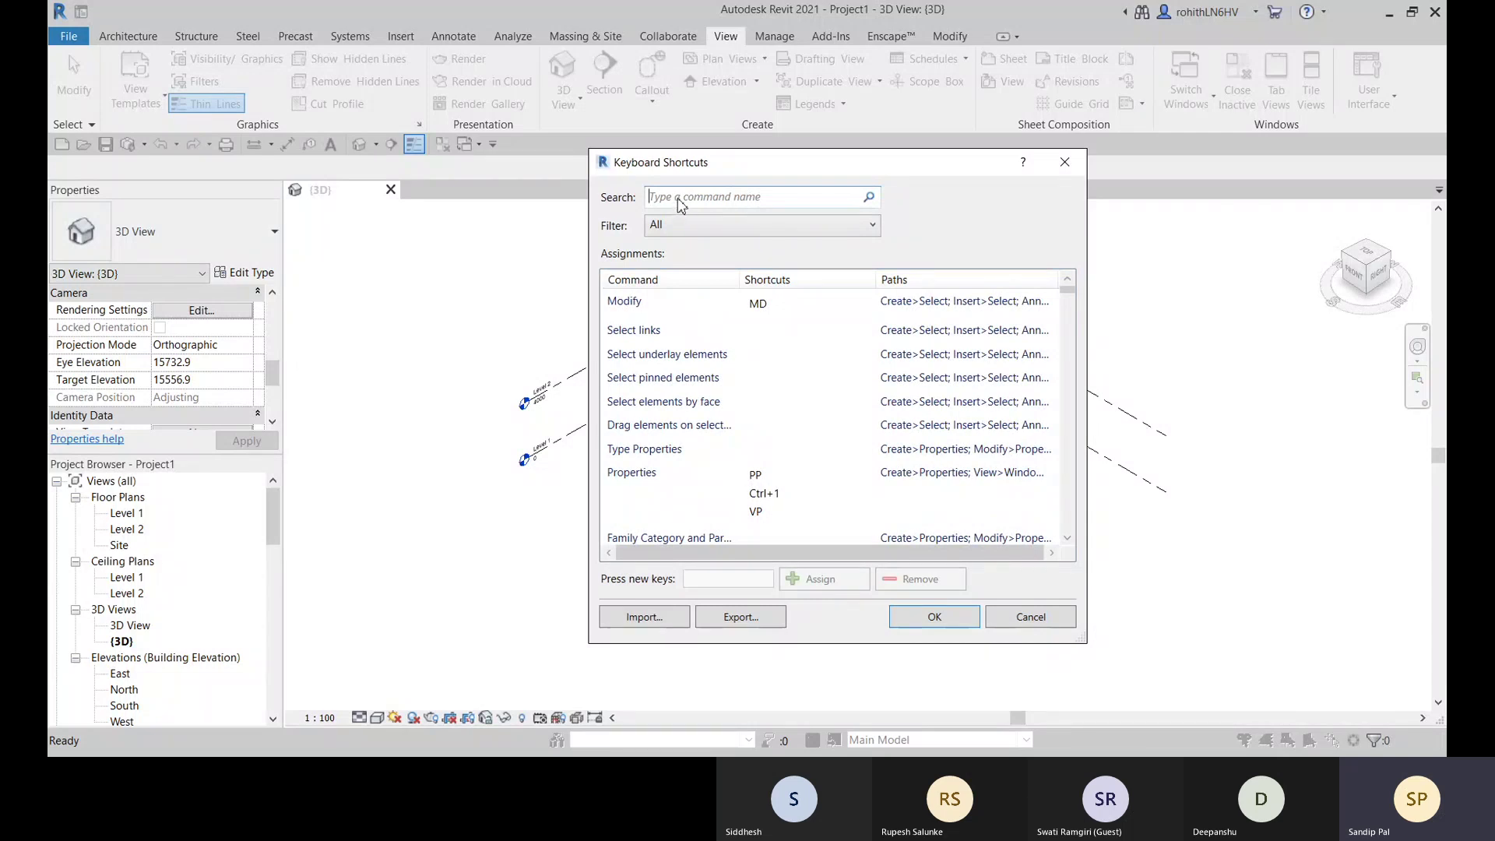
text(snap)
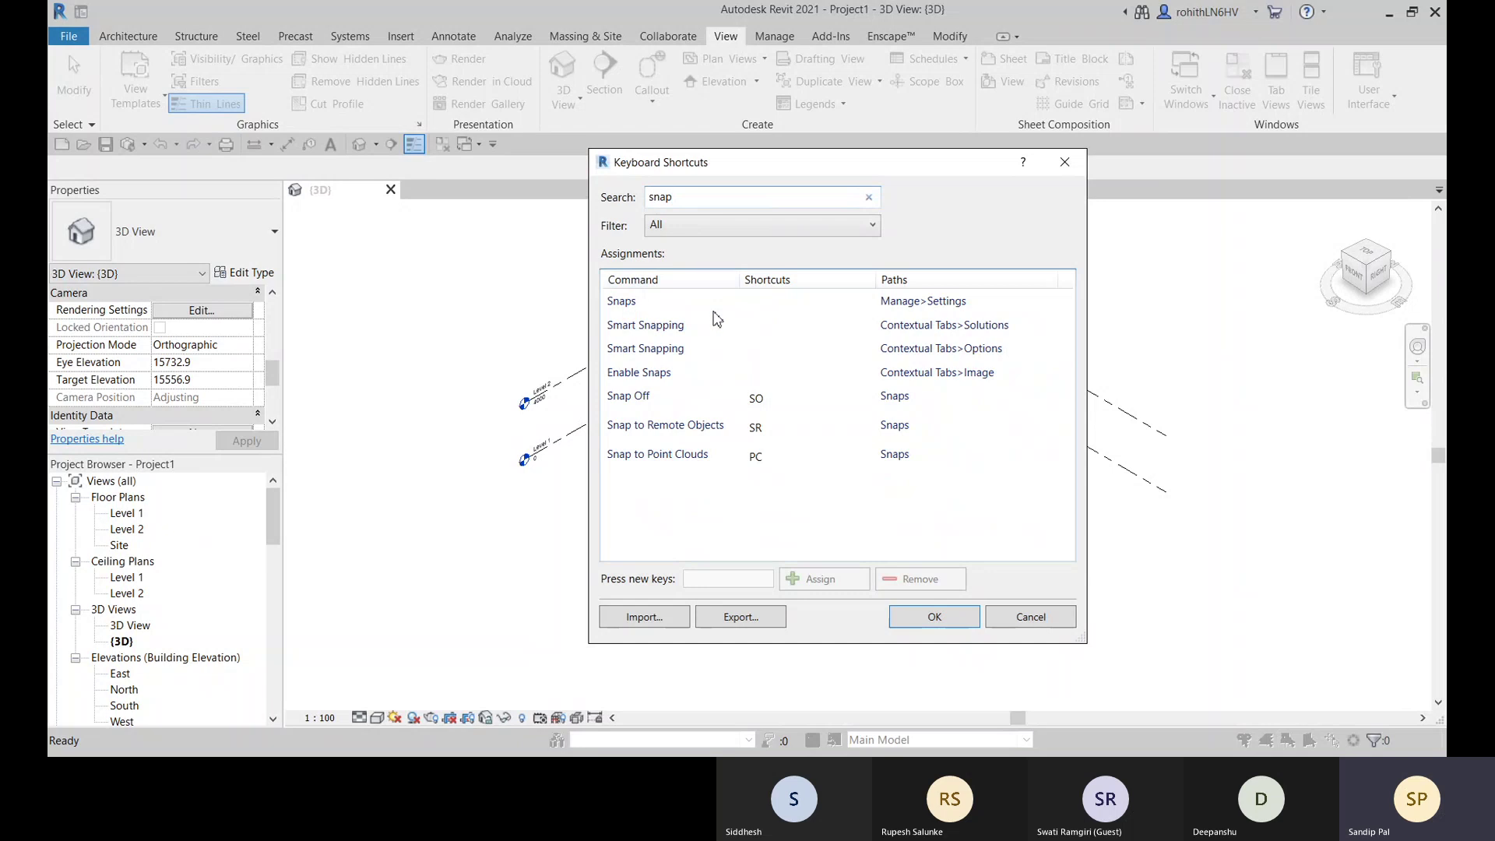
click(629, 309)
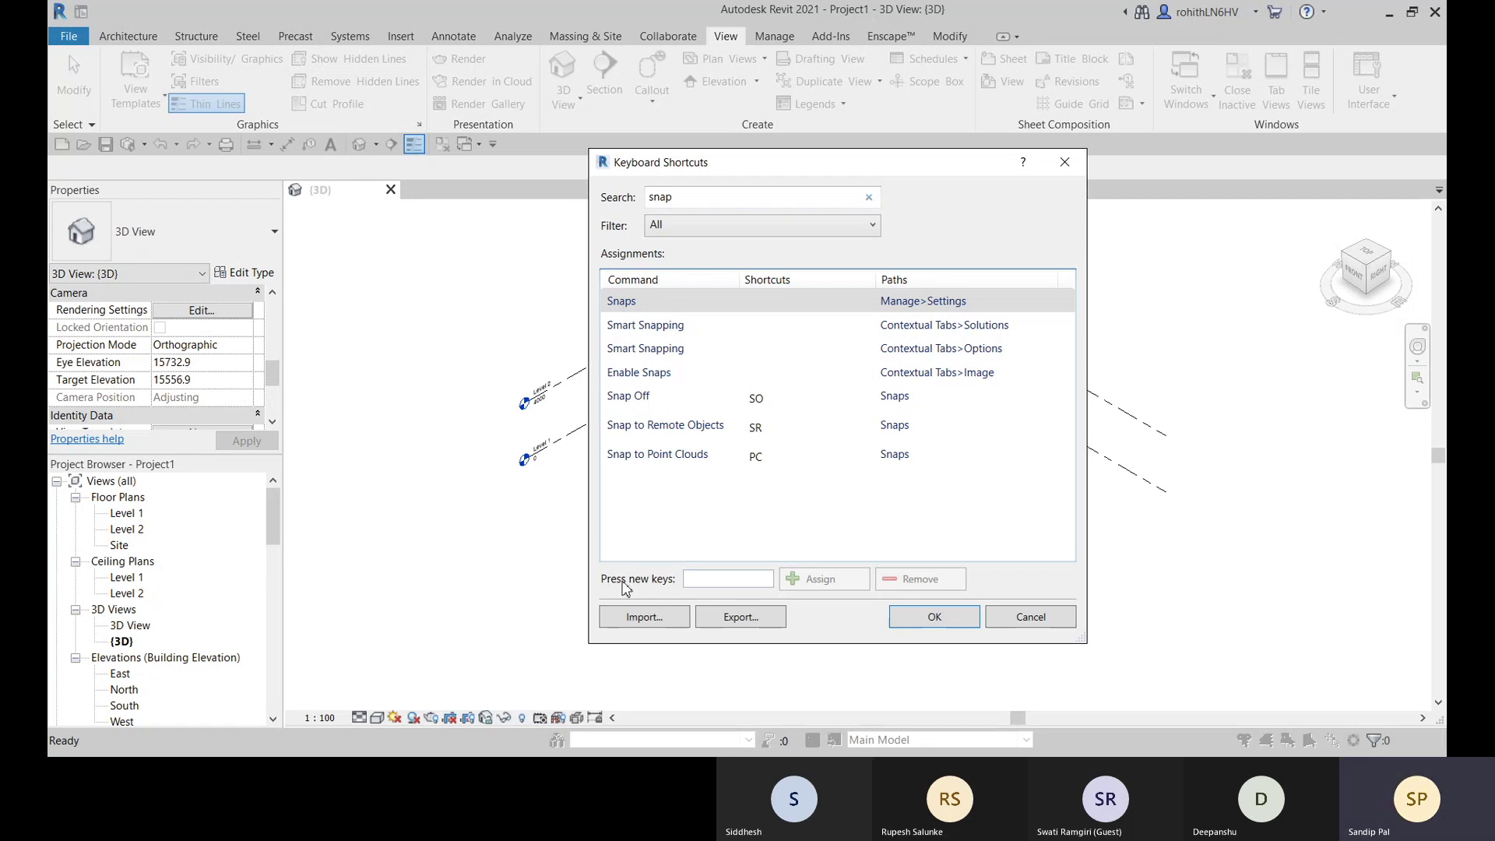
- Try to assign the shortcut SS to the Snaps command, decline the duplicate and clear the entered keys
click(695, 582)
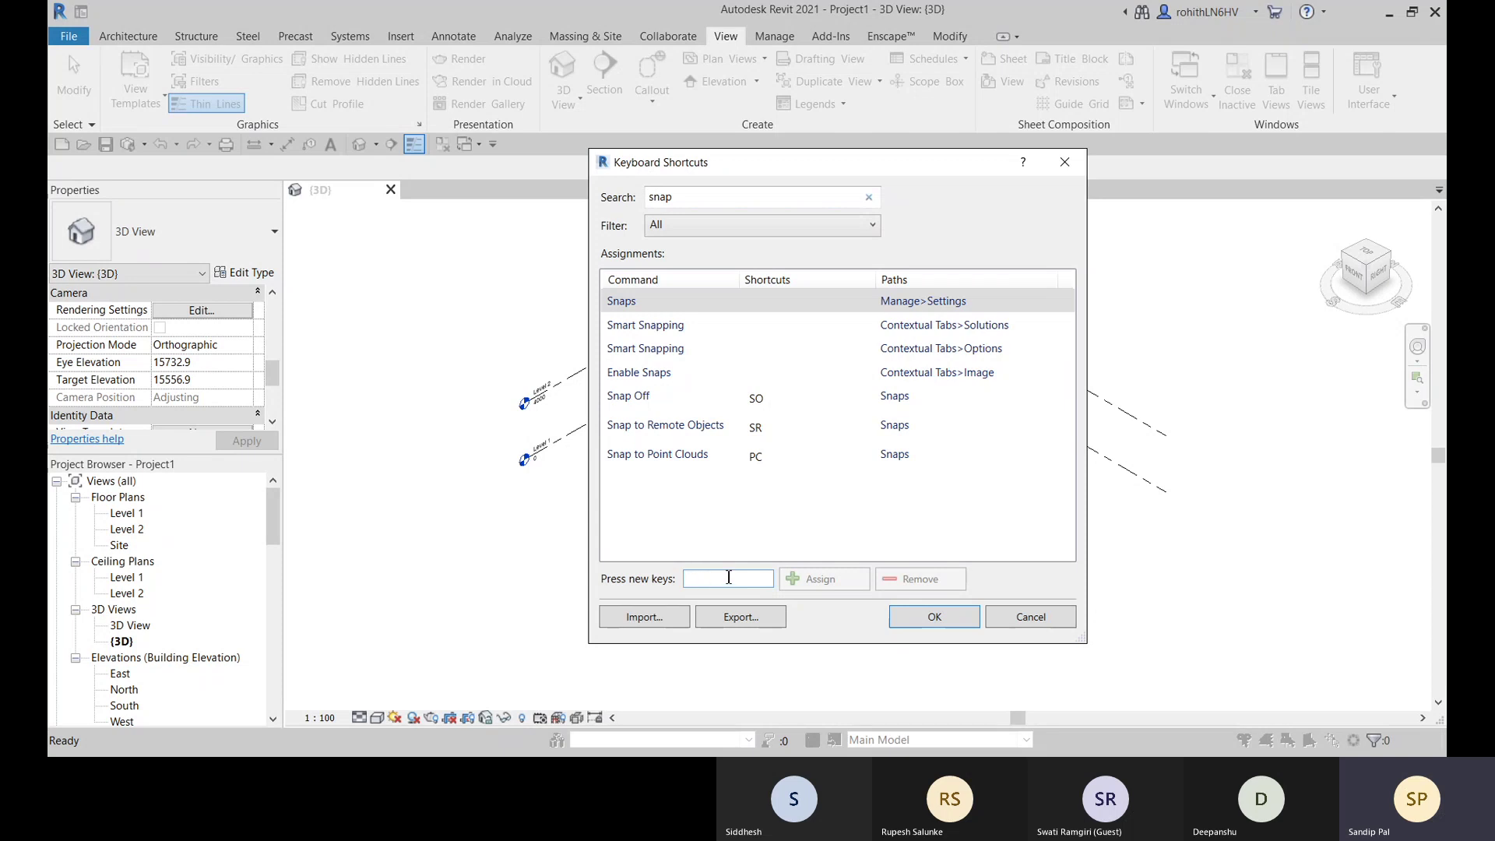
text(SS)
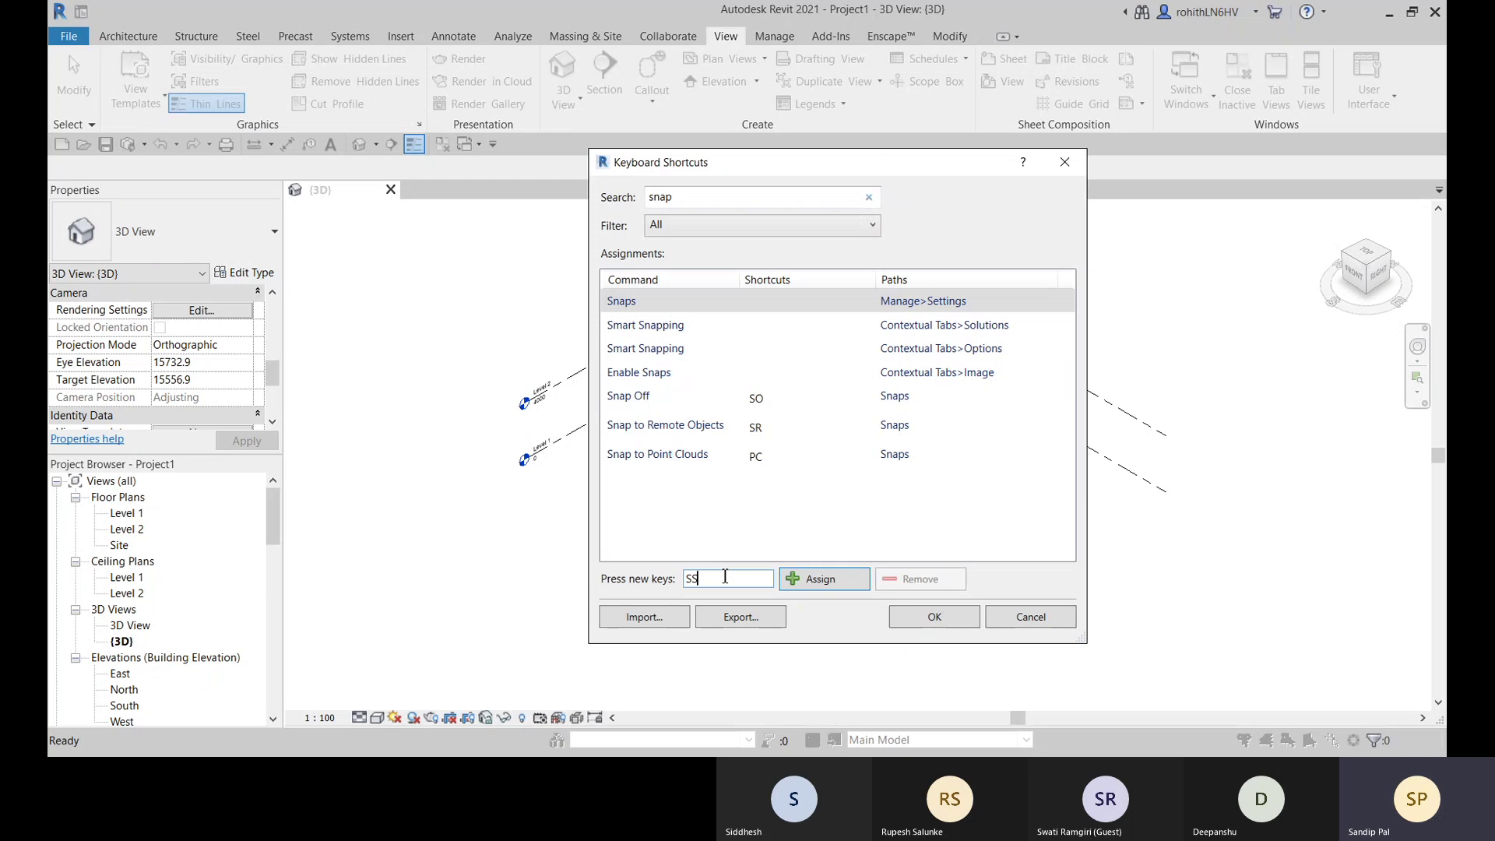
text(SS)
click(814, 586)
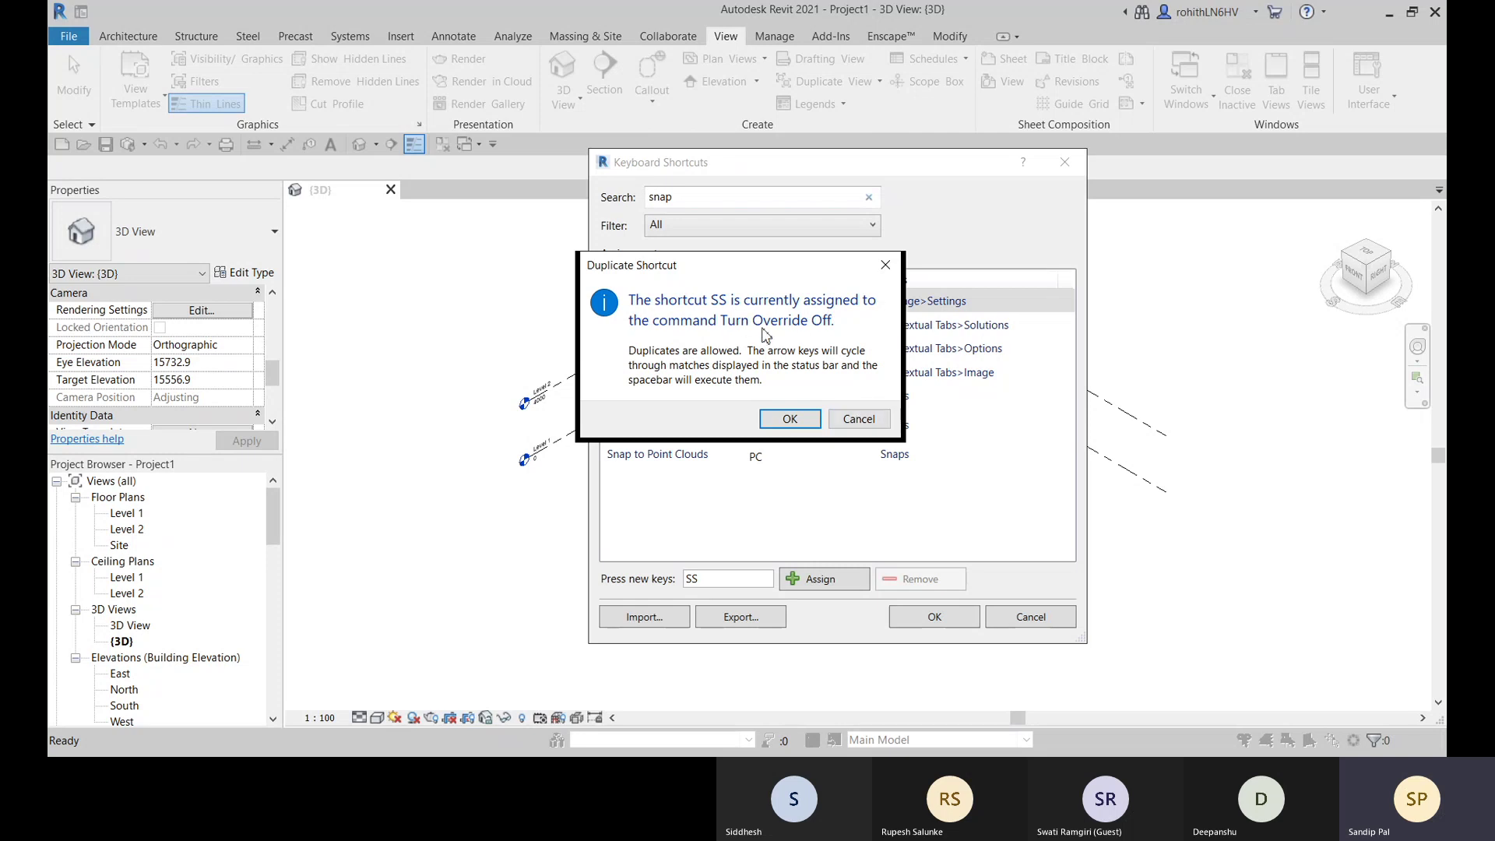
click(858, 419)
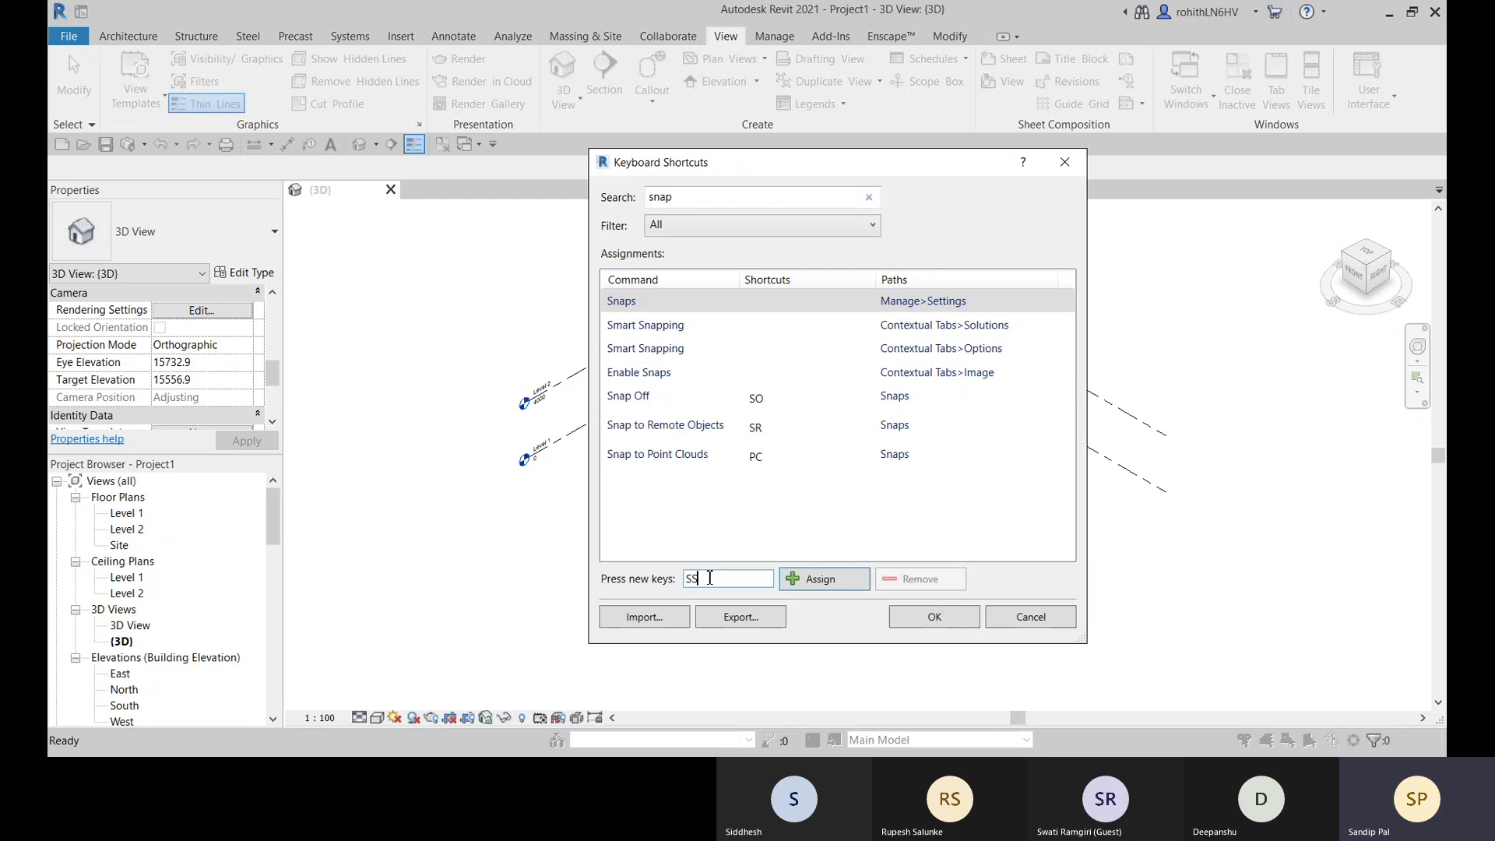
drag(709, 577, 668, 589)
key(Delete)
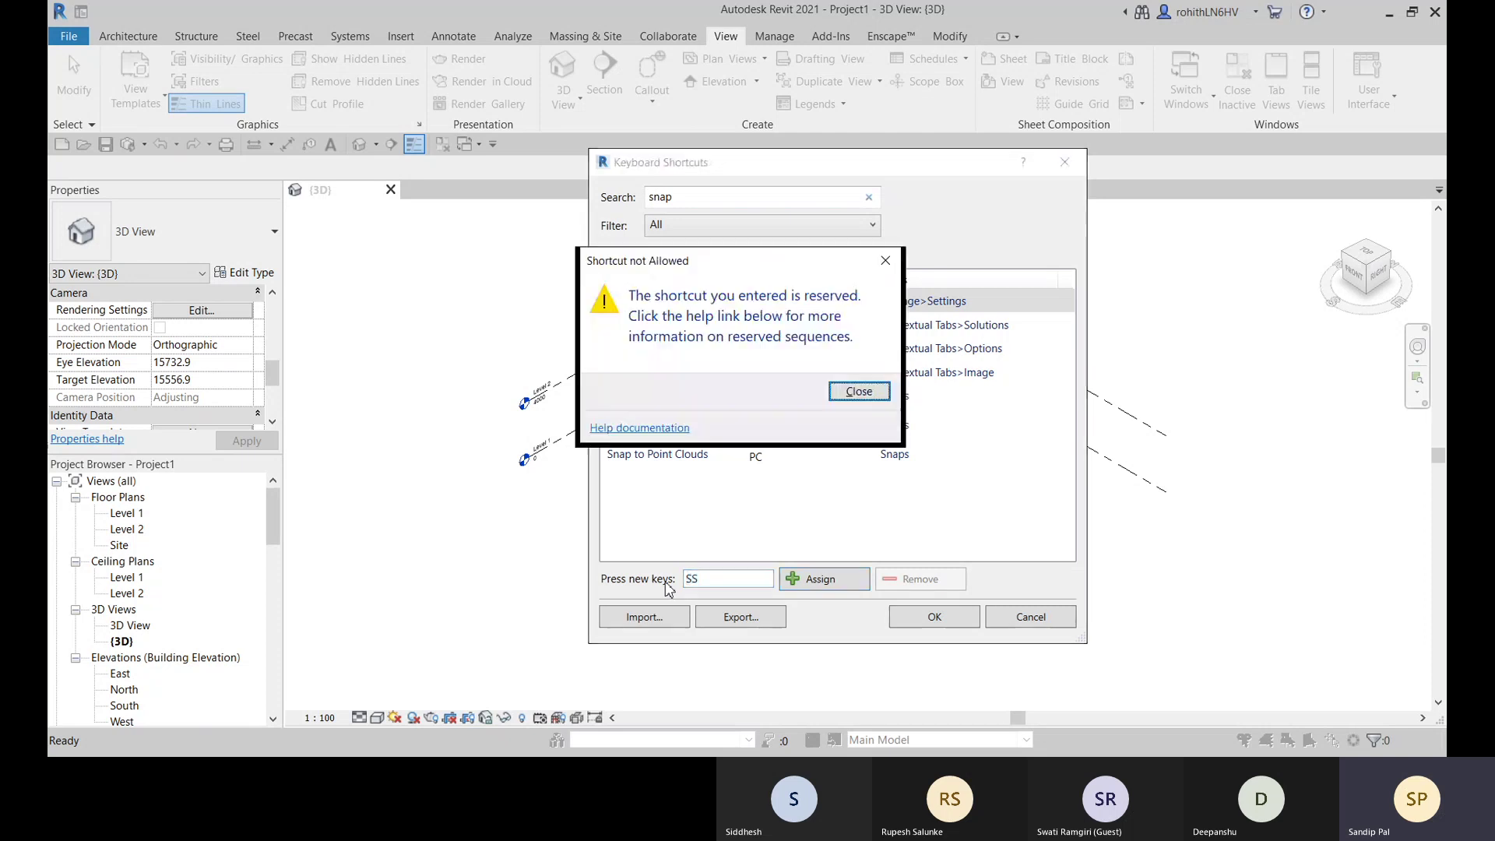
click(858, 390)
key(BackSpace)
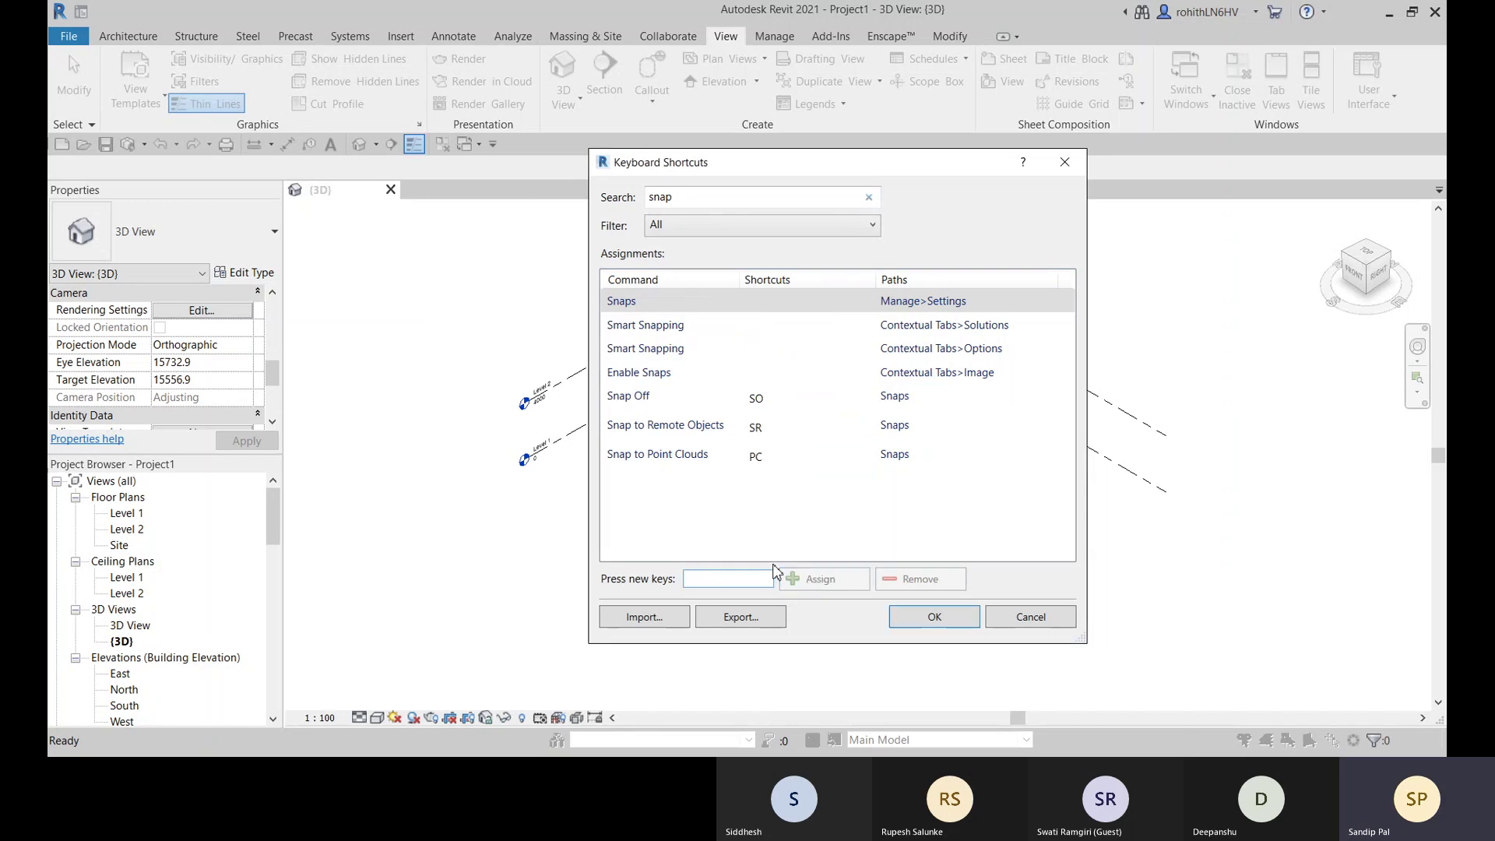
key(Delete)
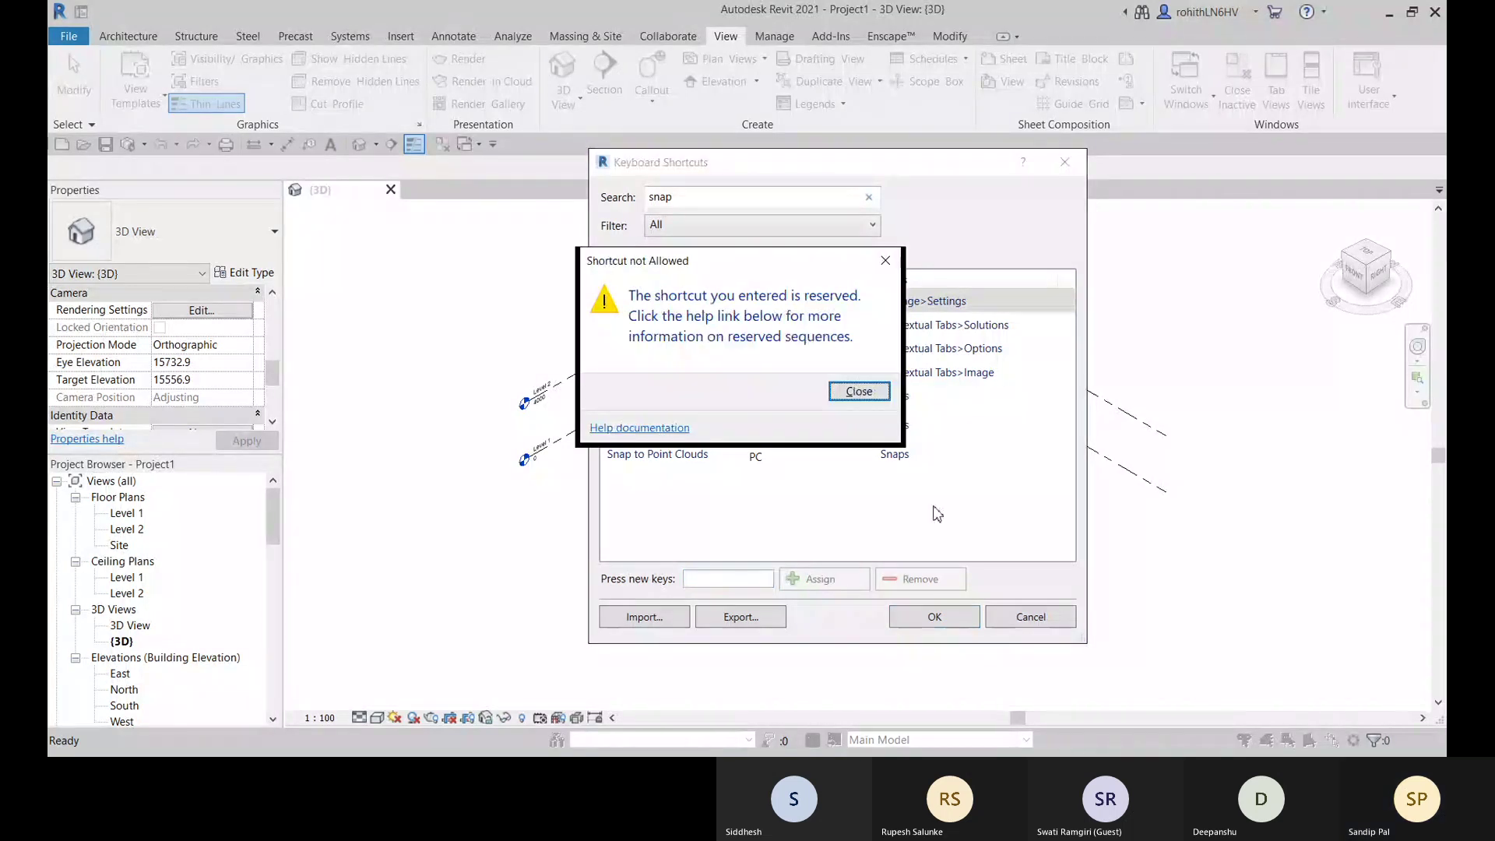
click(887, 397)
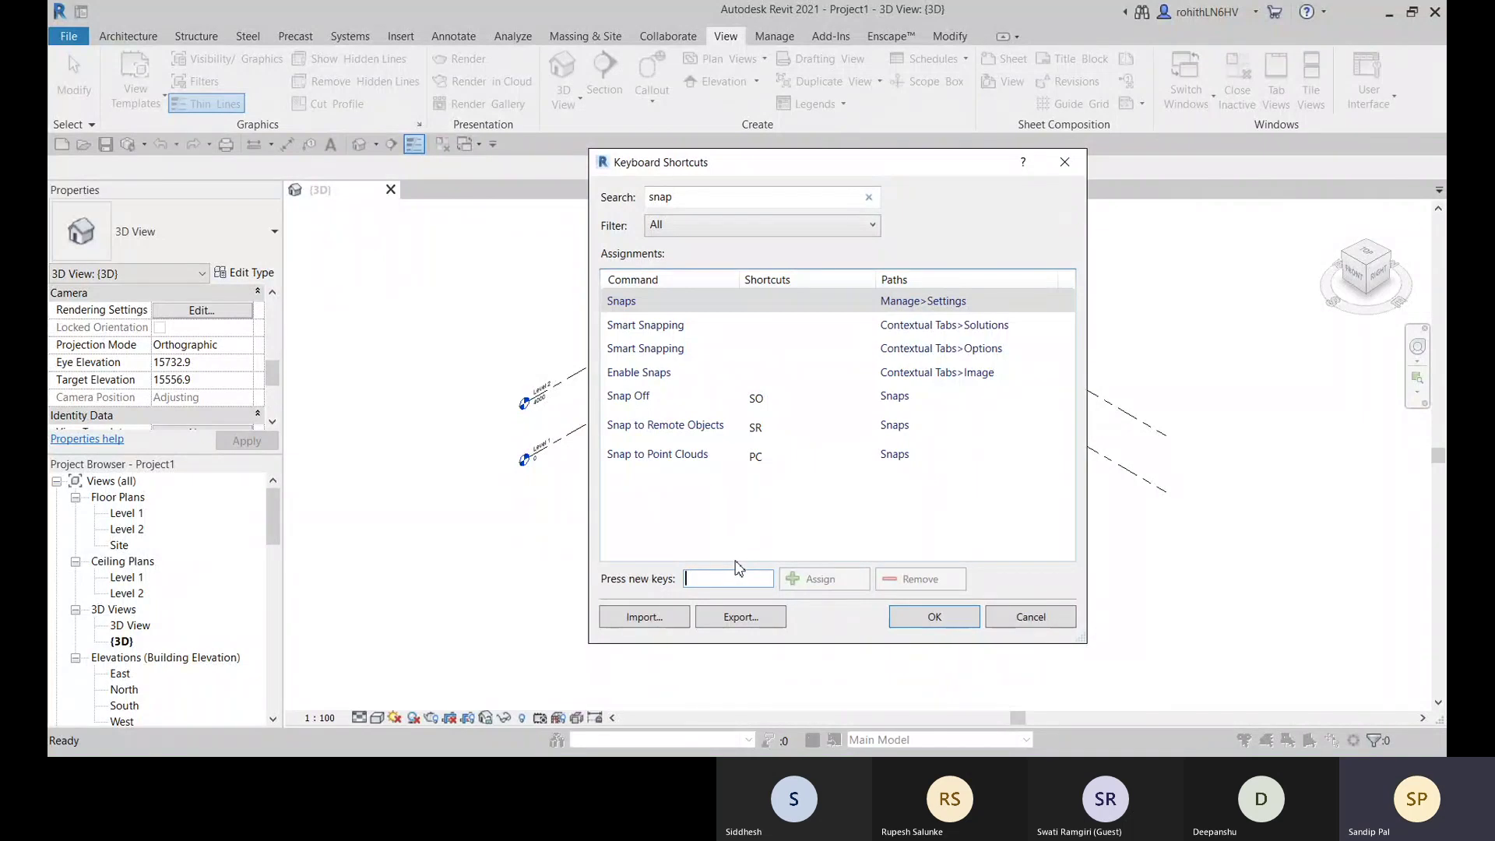
- Assign Shift+S as the shortcut for the Snaps command, and test it by opening and closing the Snaps settings
key(shift+s)
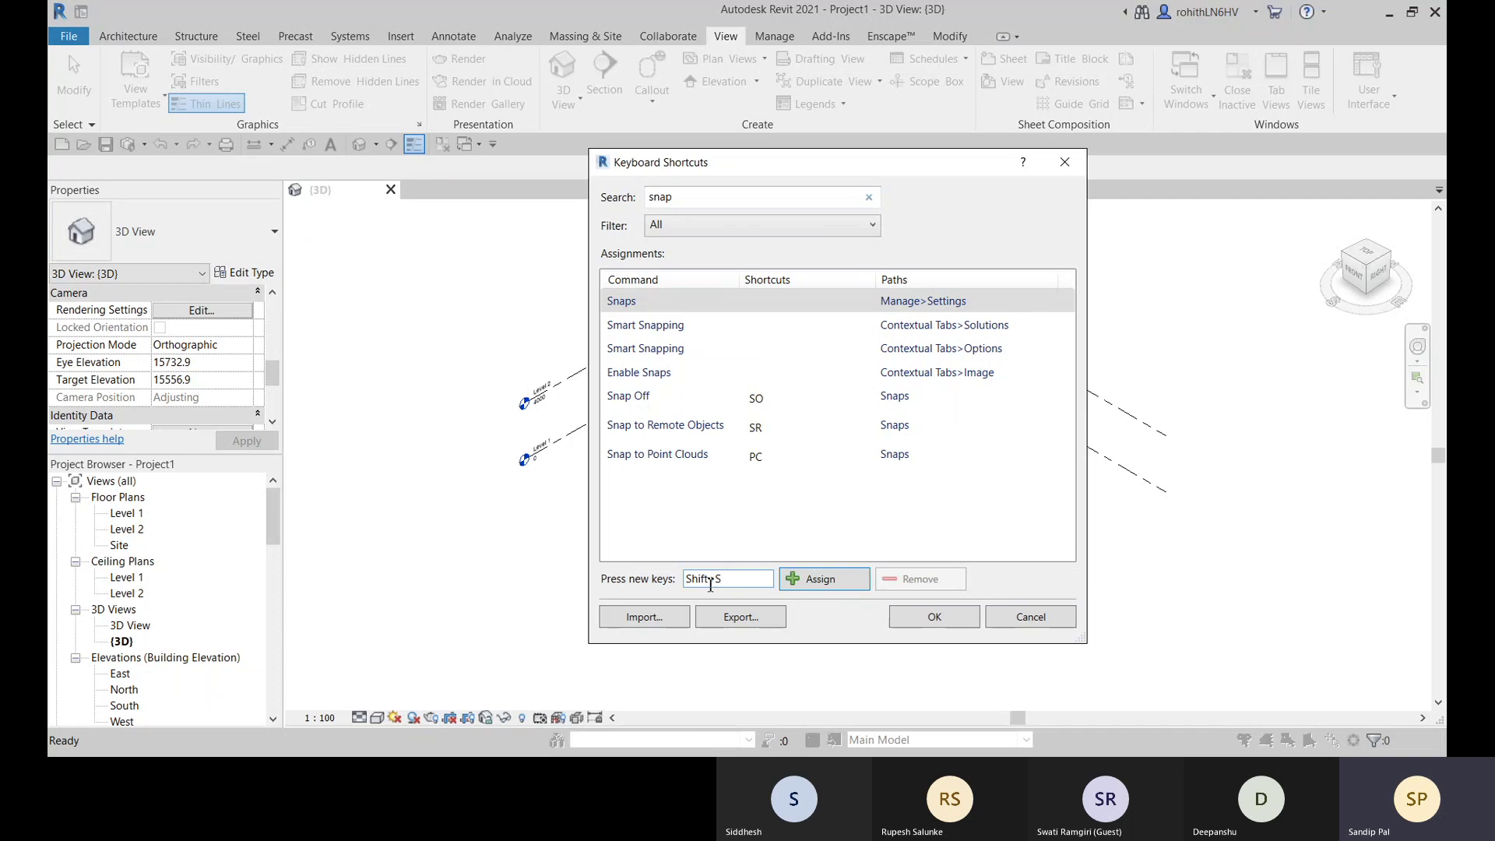
click(808, 578)
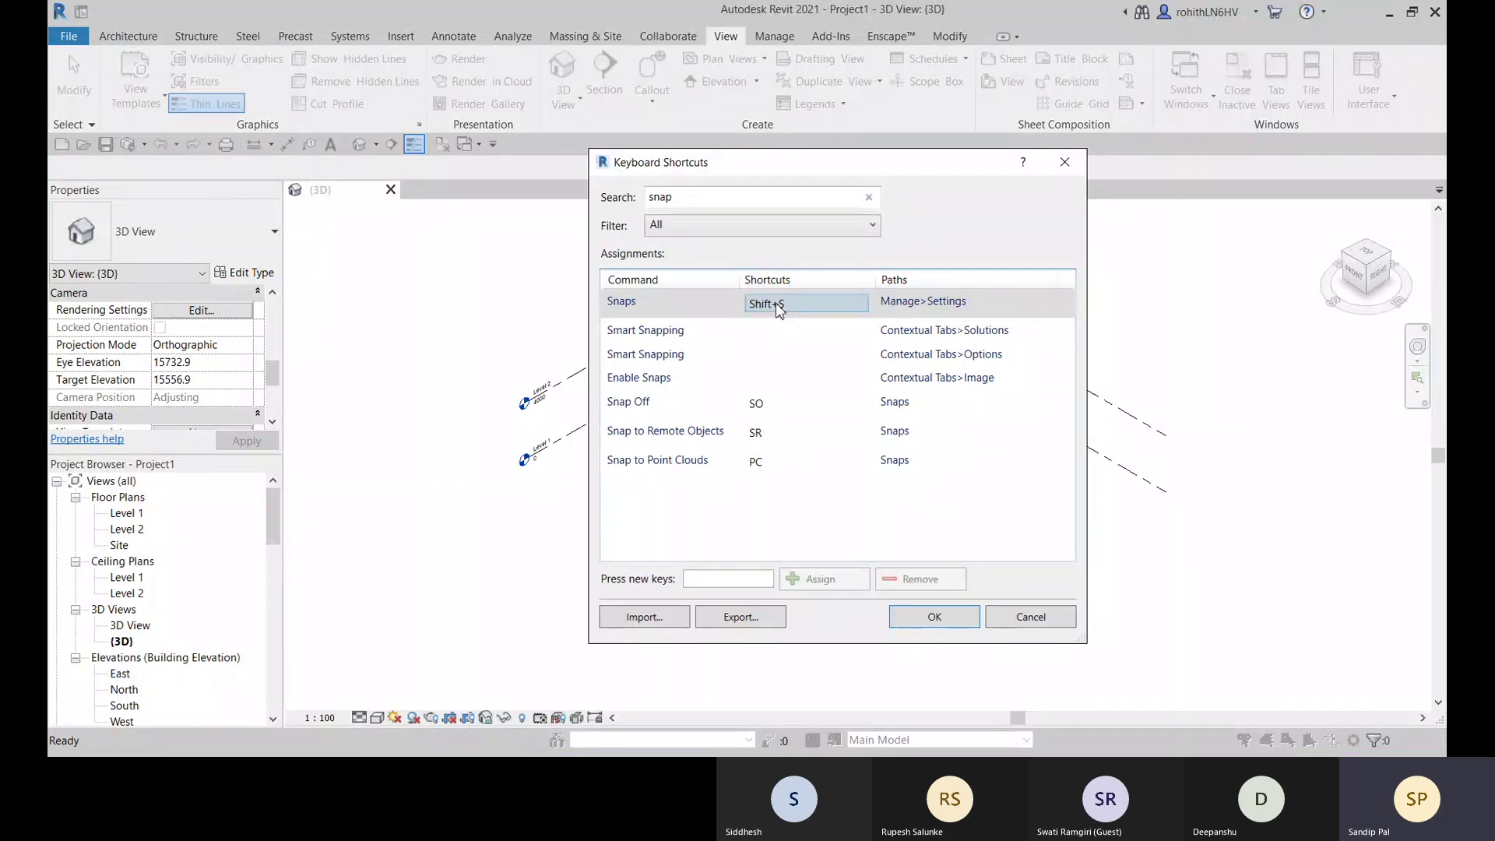
click(934, 618)
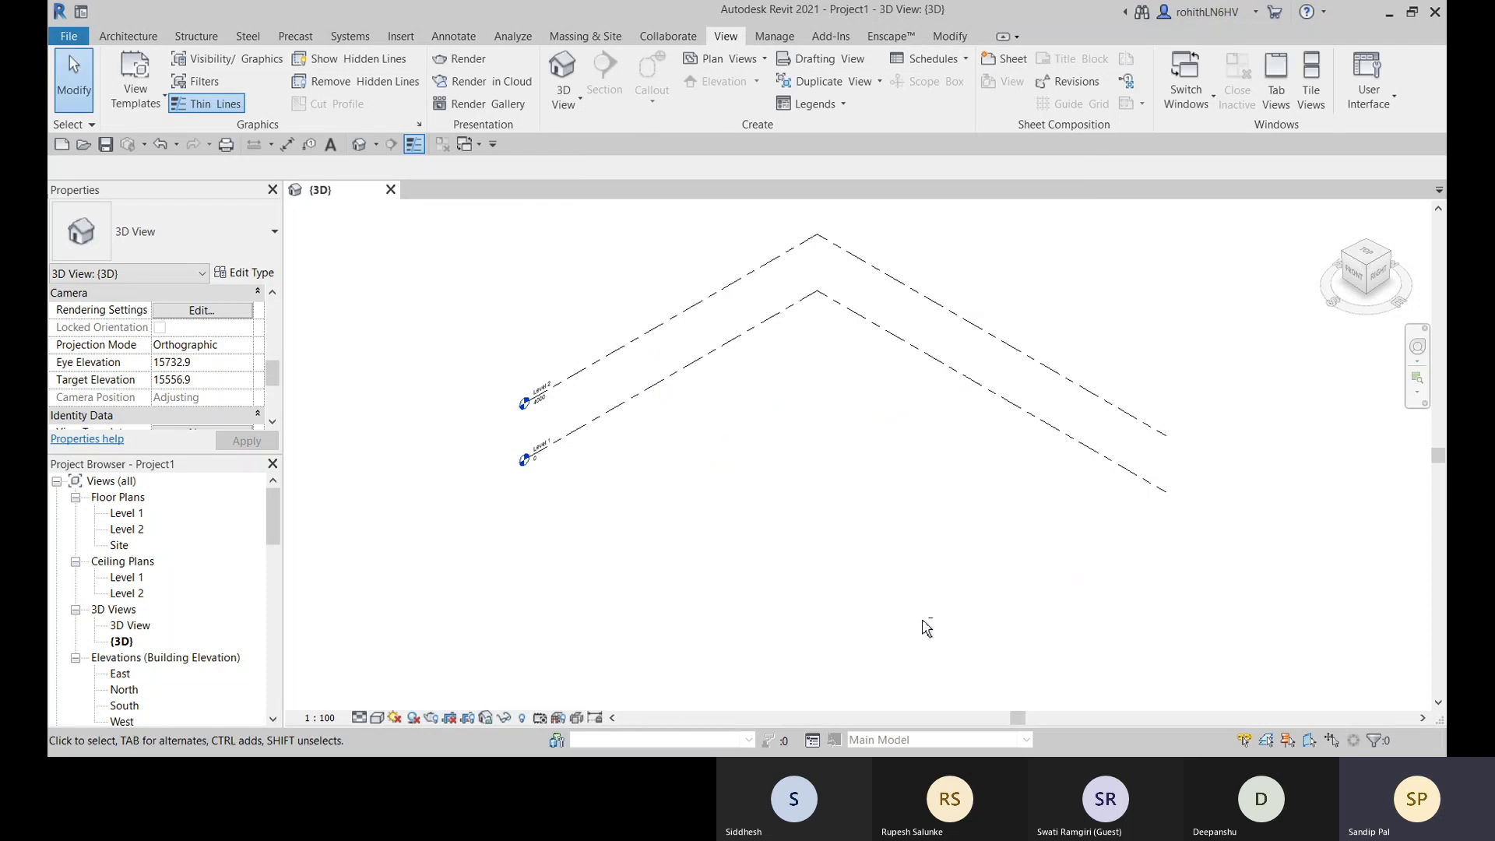
key(shift+s)
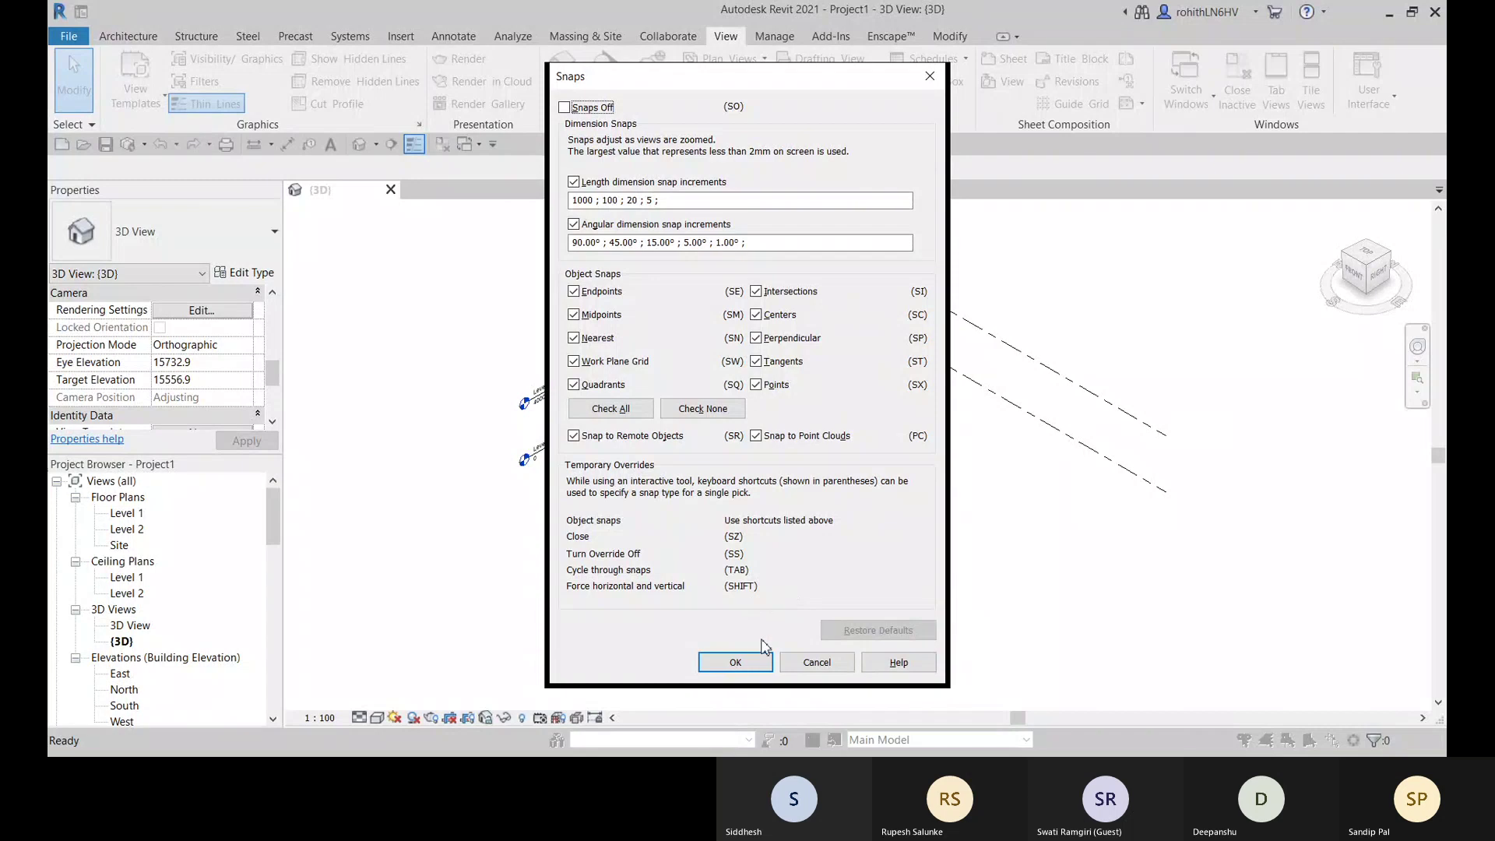
click(746, 660)
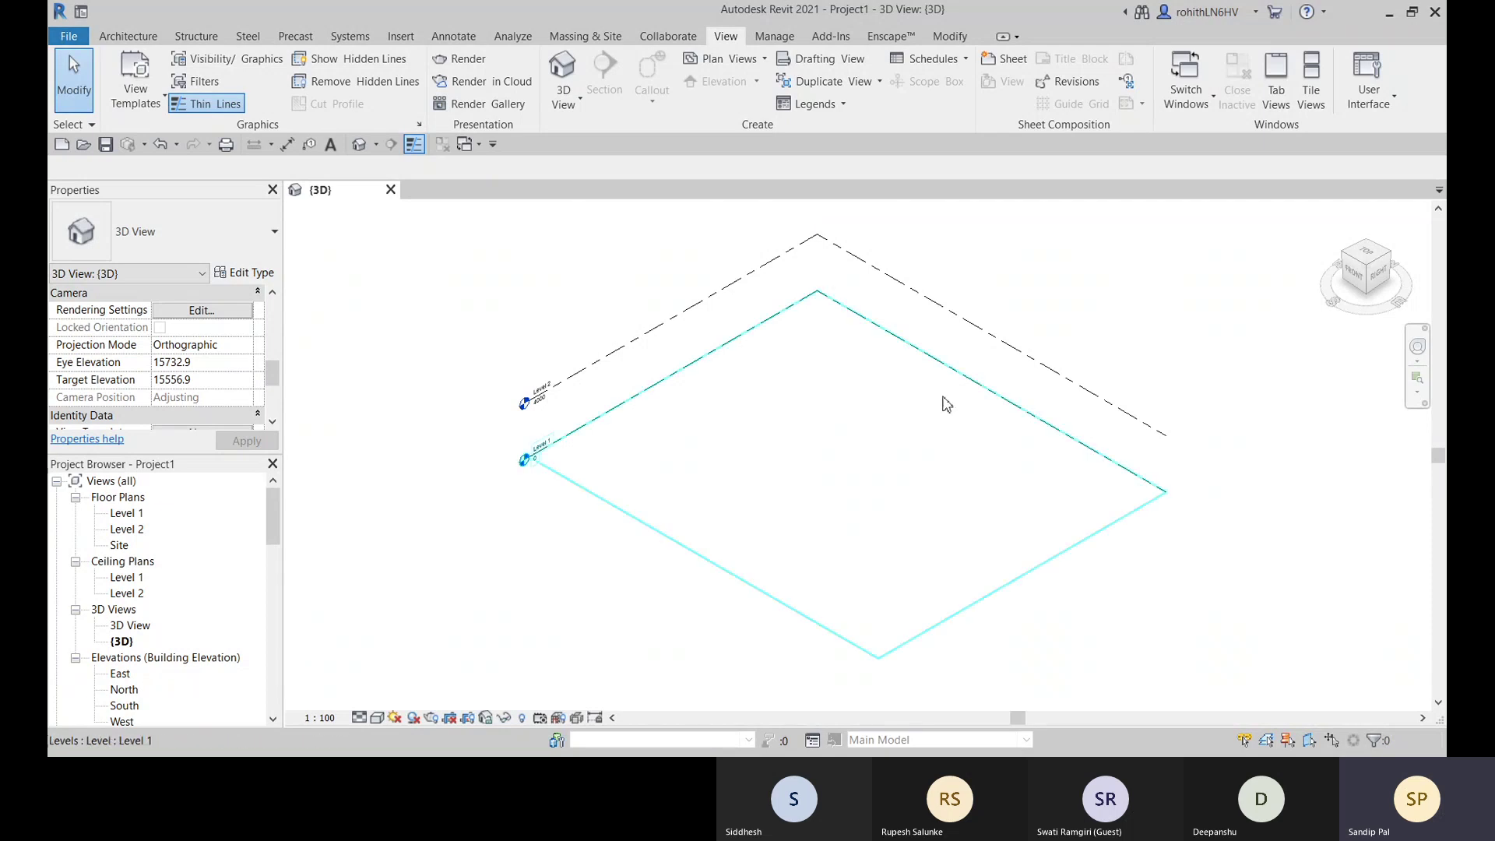
- Open the program Options and review the General and User Interface settings, including the keyboard shortcut and double-click customization
click(58, 36)
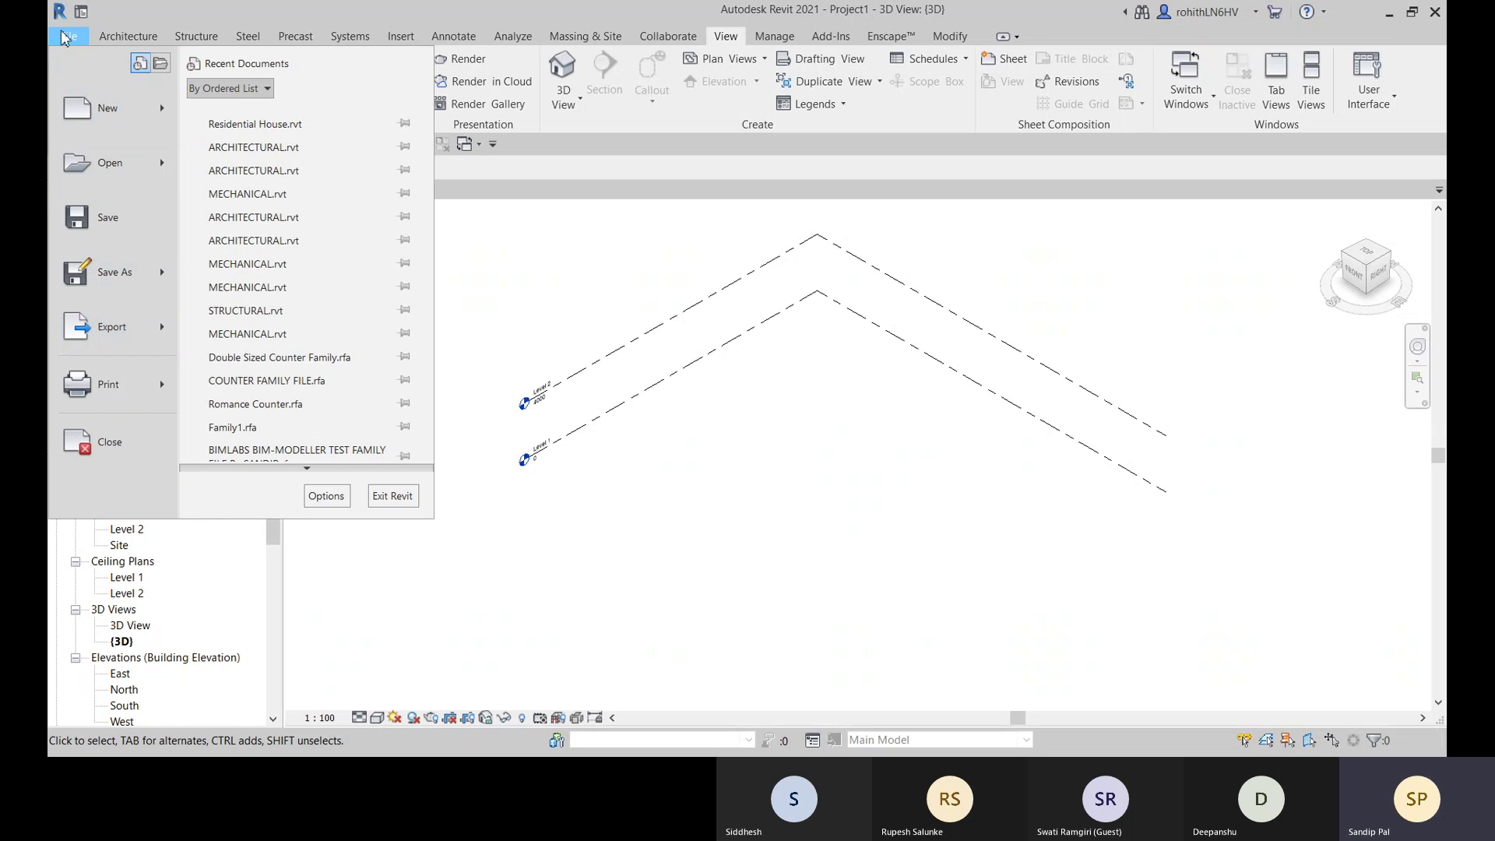
click(325, 496)
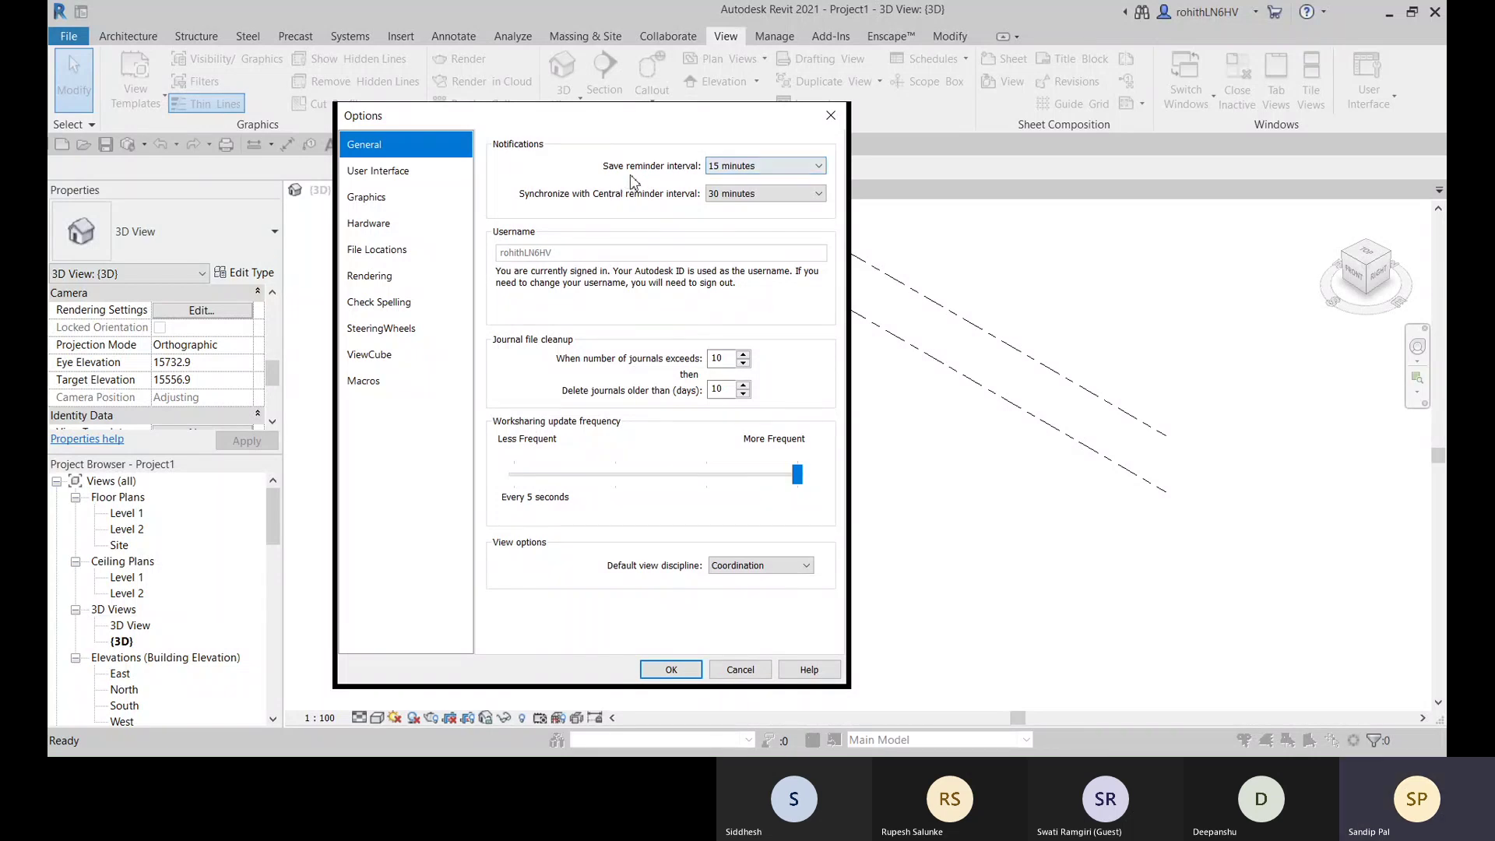
click(354, 173)
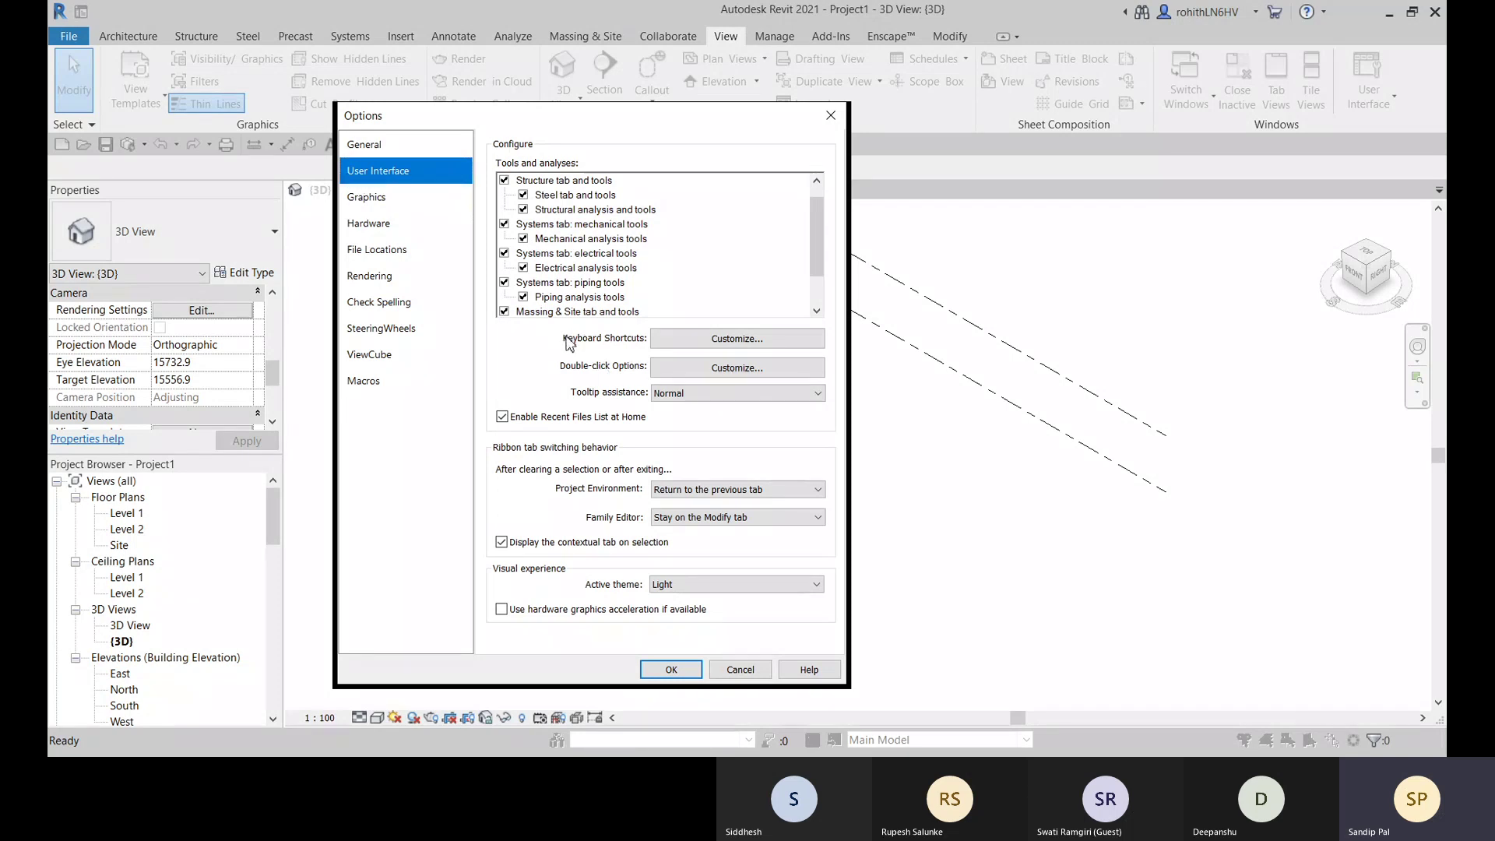
click(682, 339)
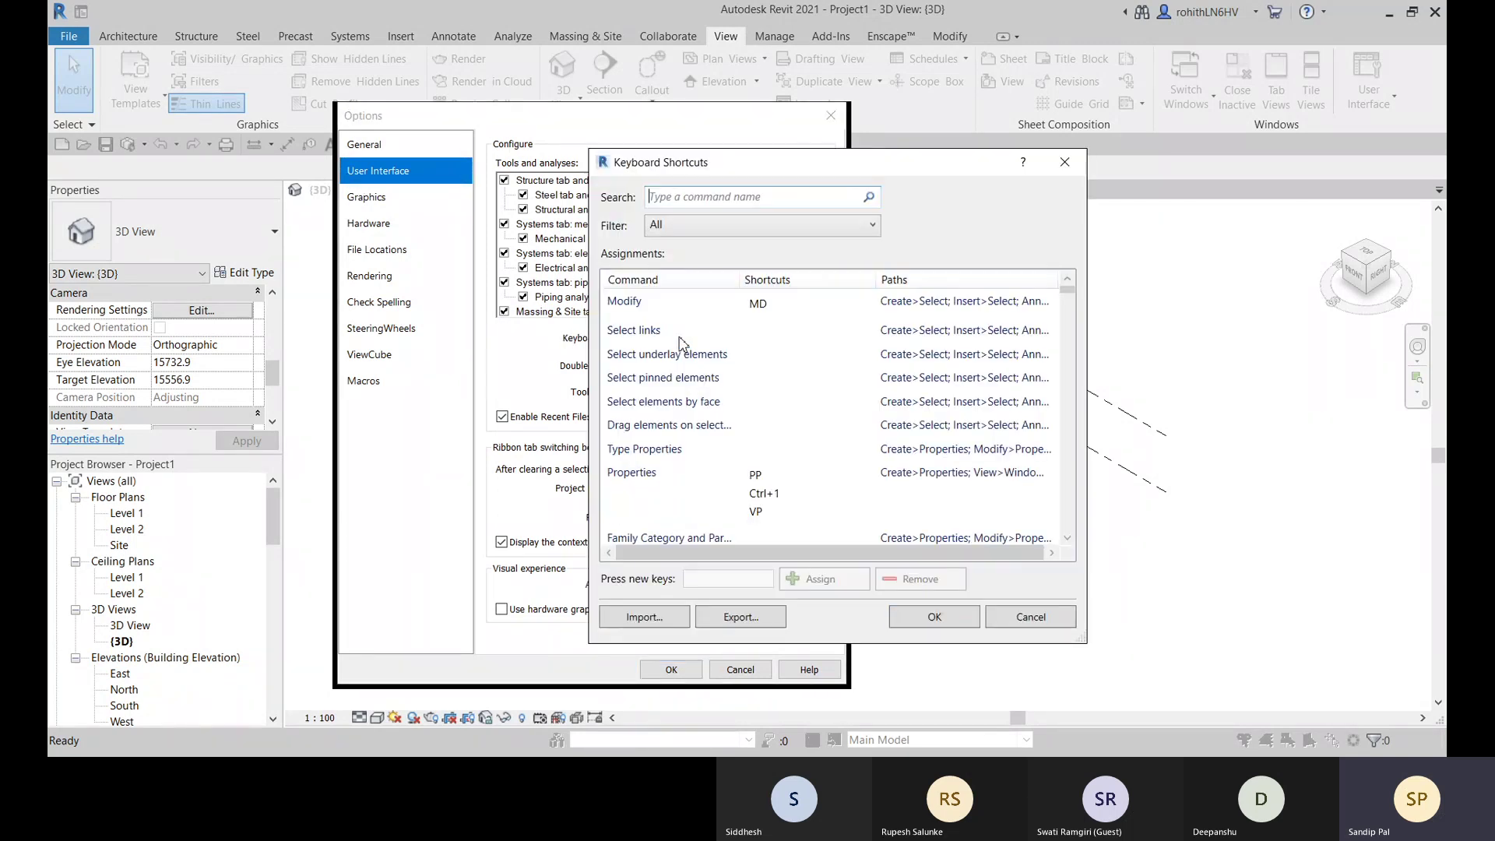
click(1059, 166)
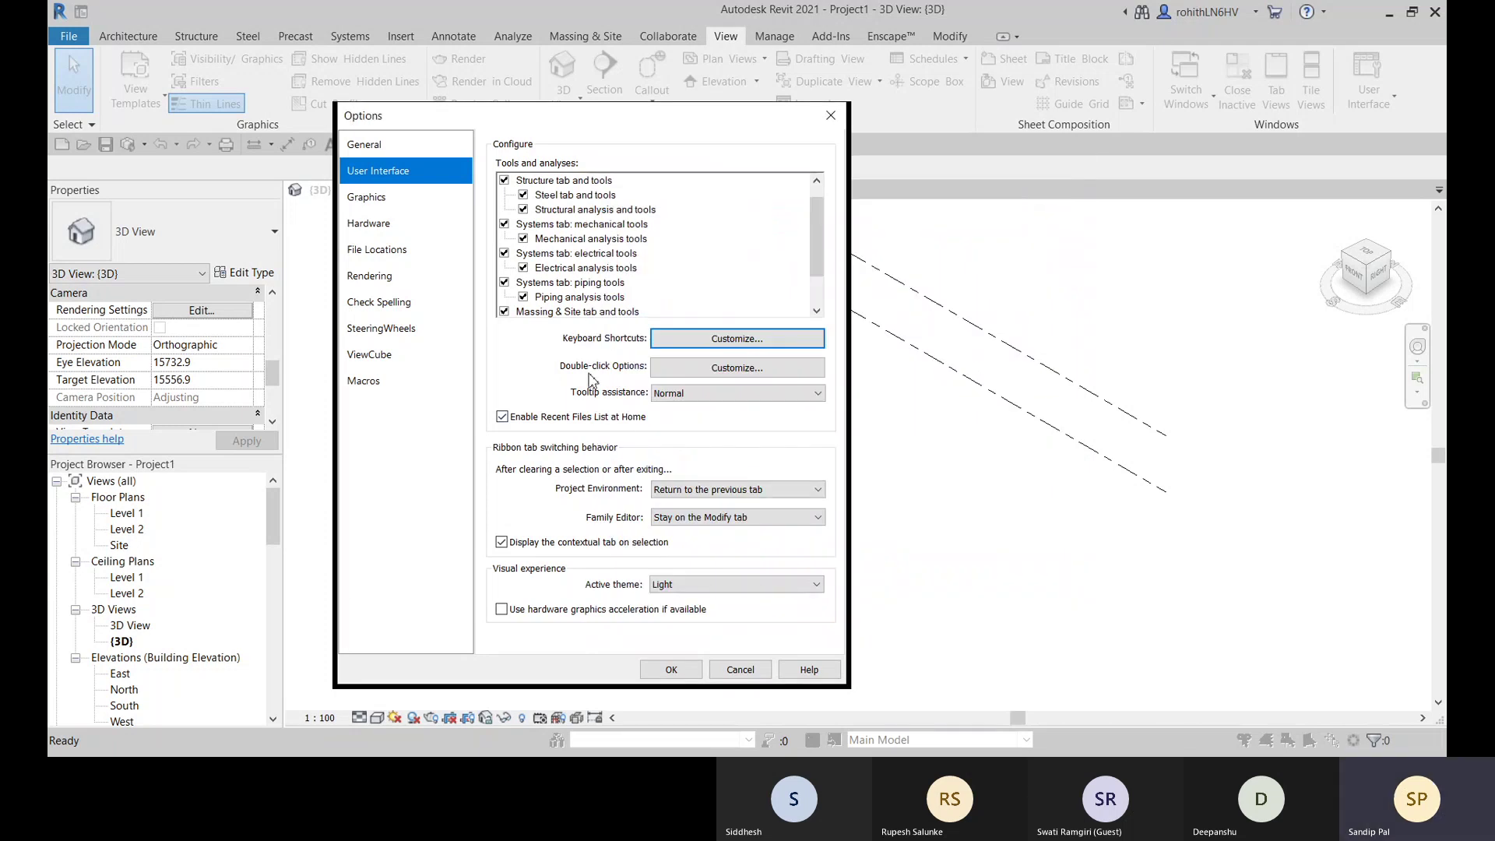
click(668, 369)
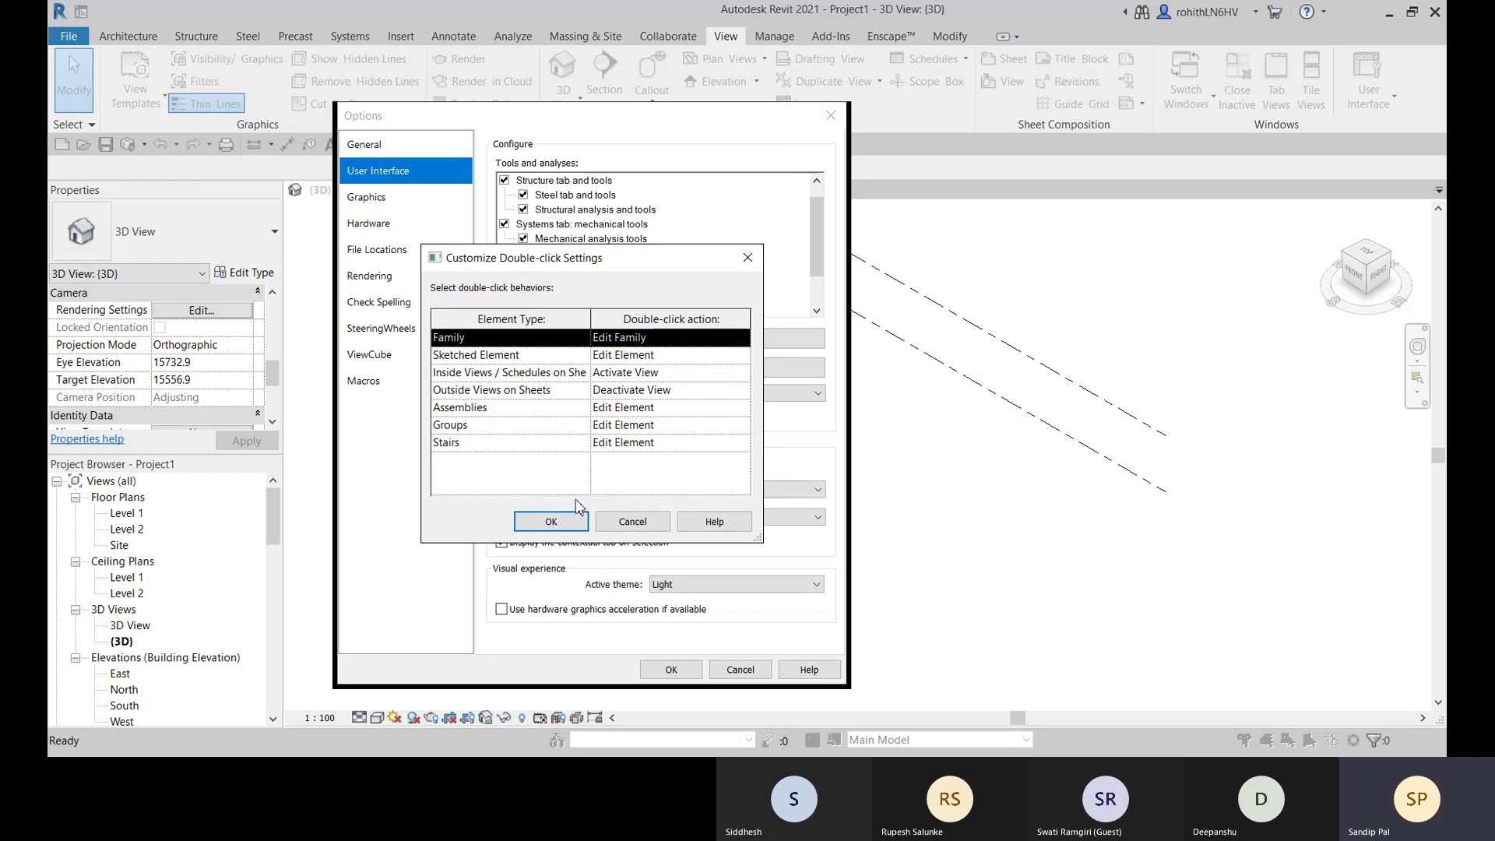
click(551, 522)
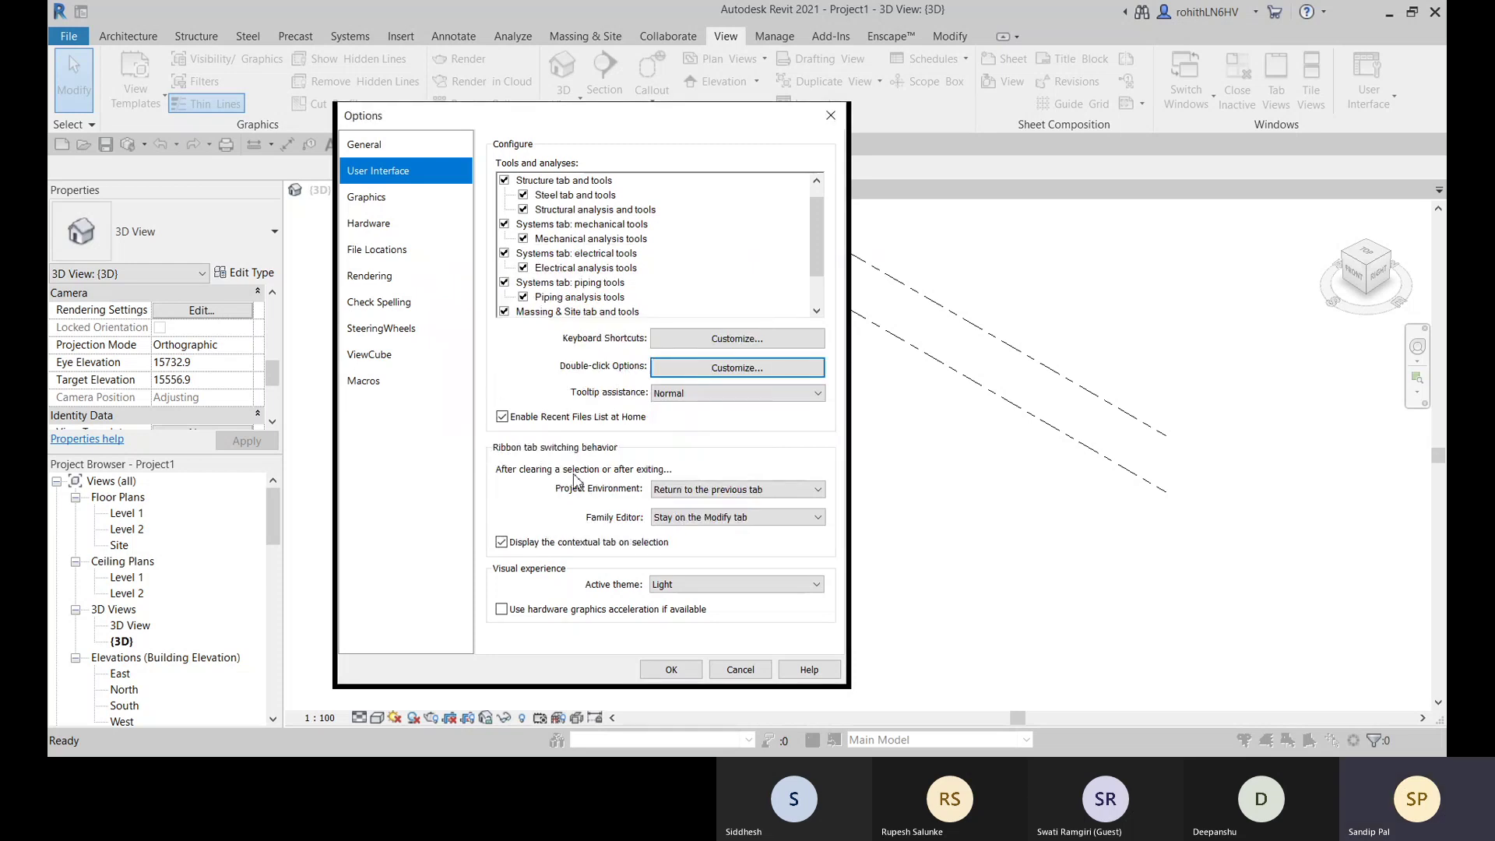
- Set the drawing area's background color to Black in the Graphics options and apply it
click(362, 204)
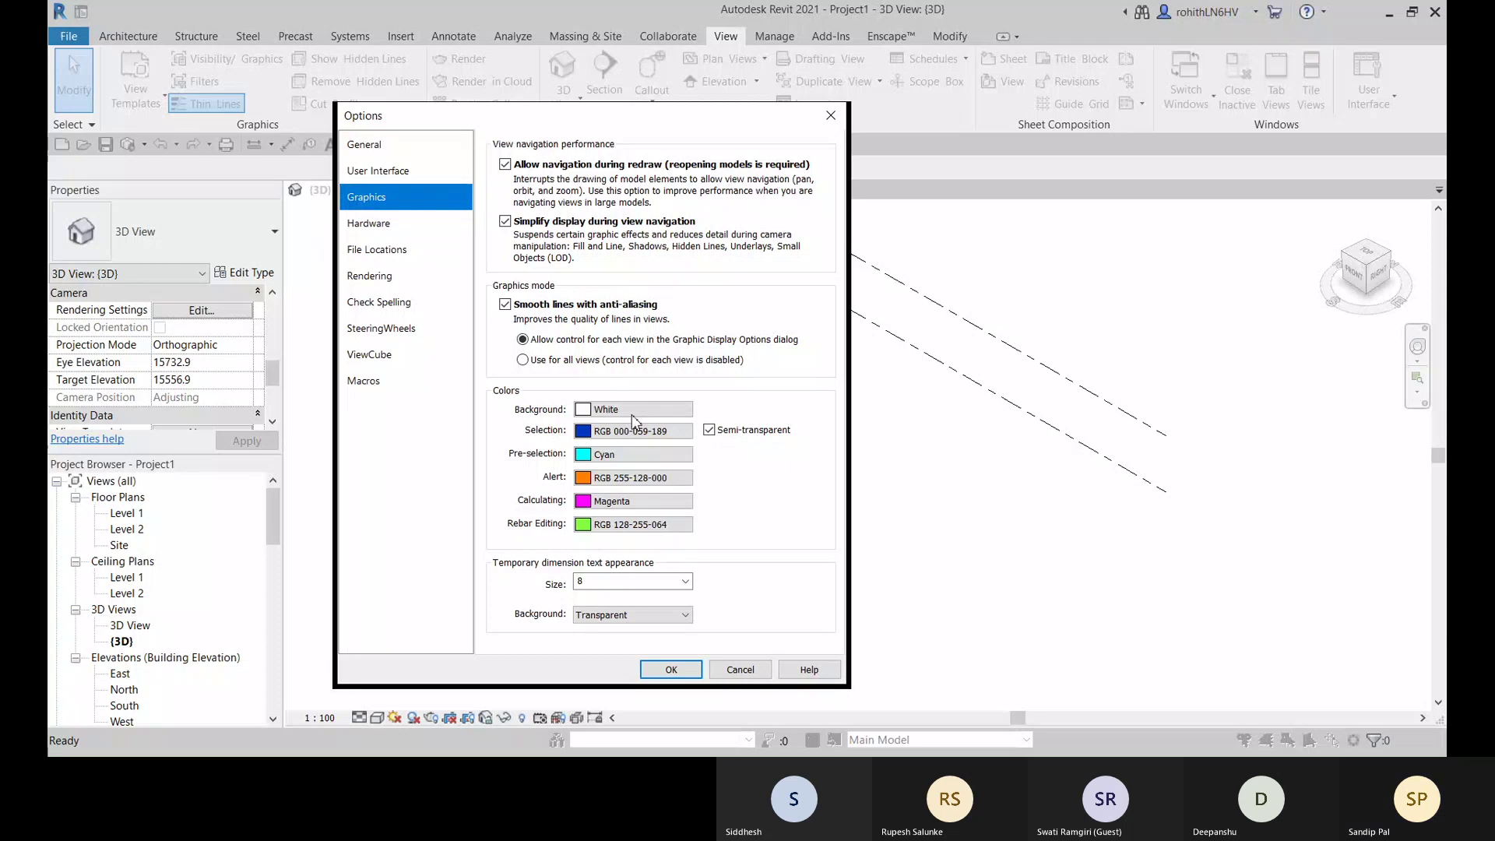
click(632, 410)
click(413, 416)
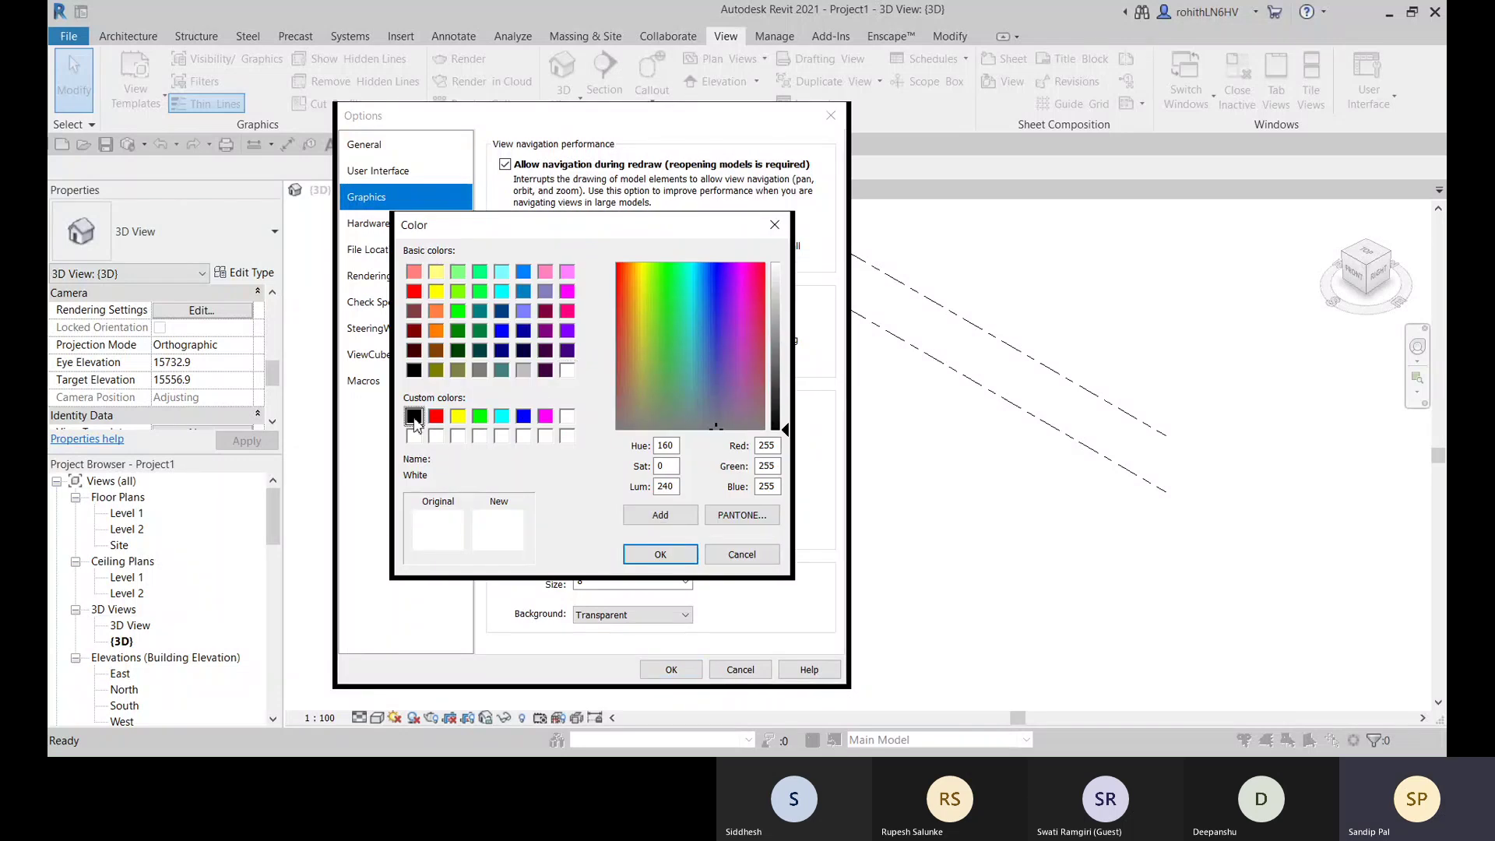
click(665, 555)
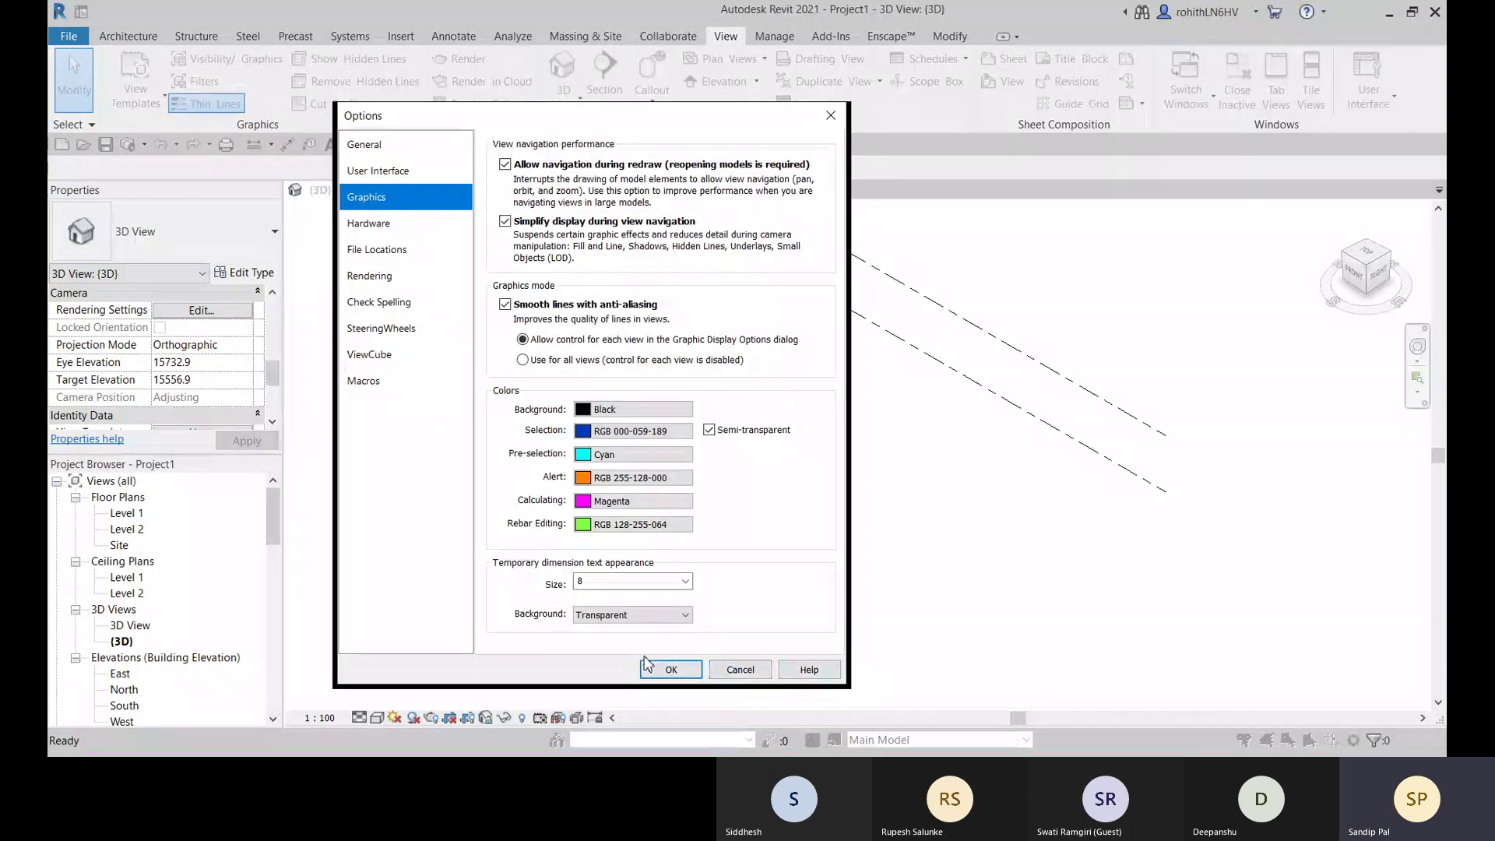
click(665, 670)
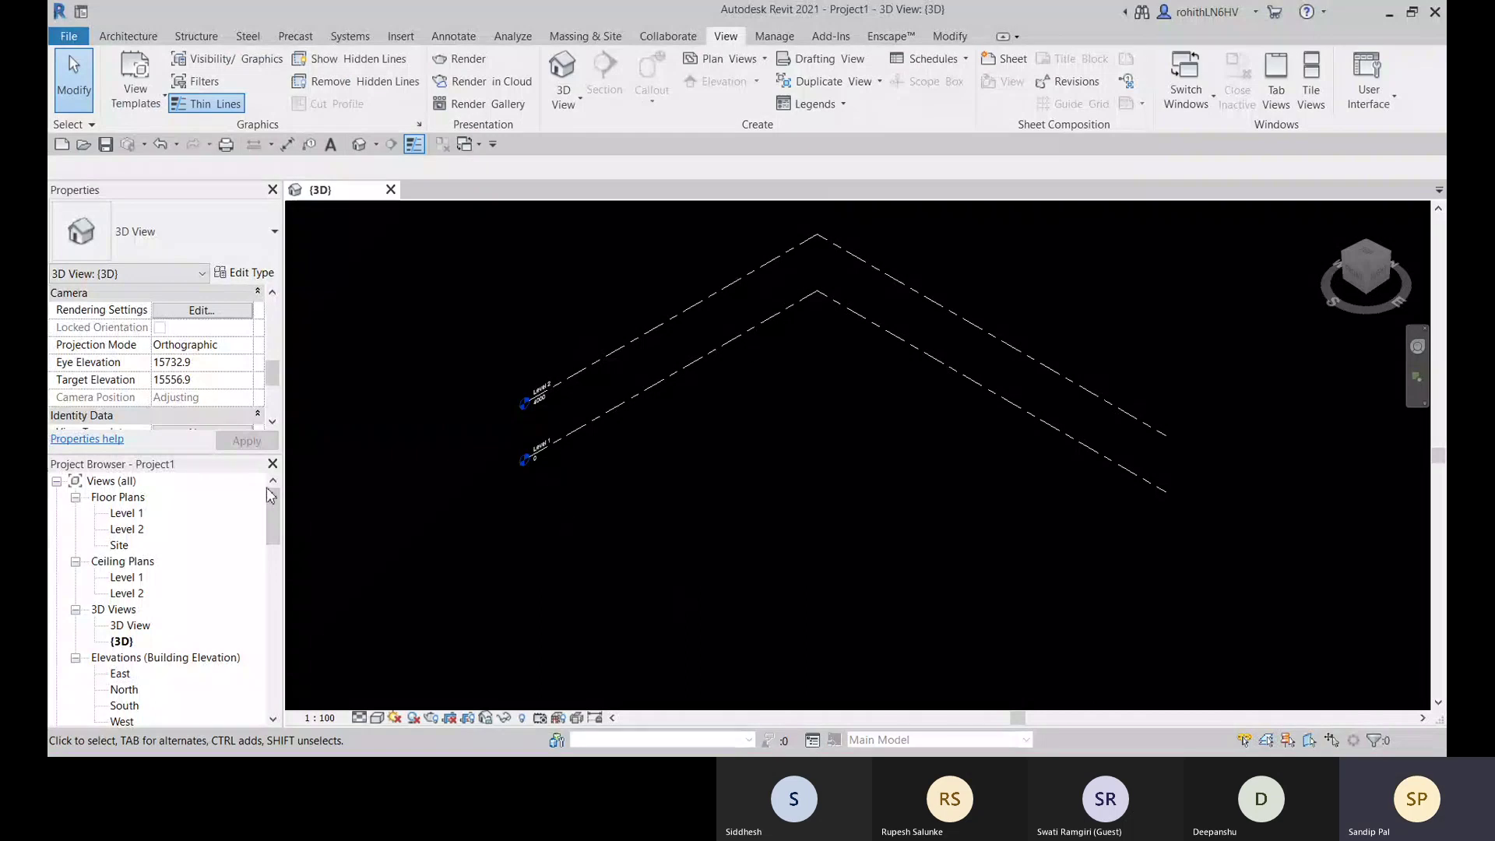
- Select the Level 2 plane in the 3D view to check its selection color against the background
click(68, 36)
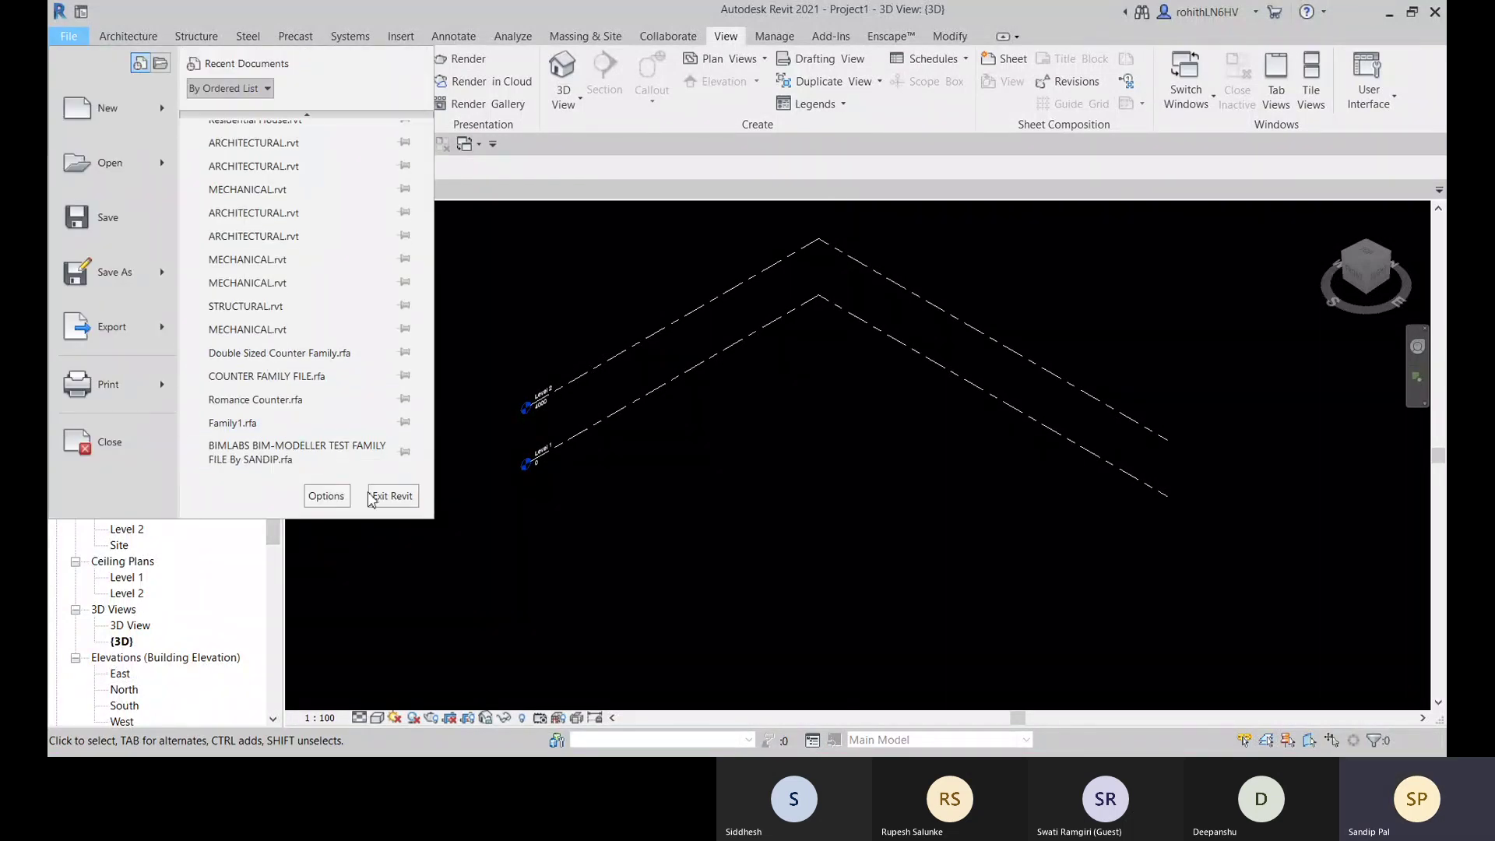
scroll(373, 163, up, 1)
click(571, 384)
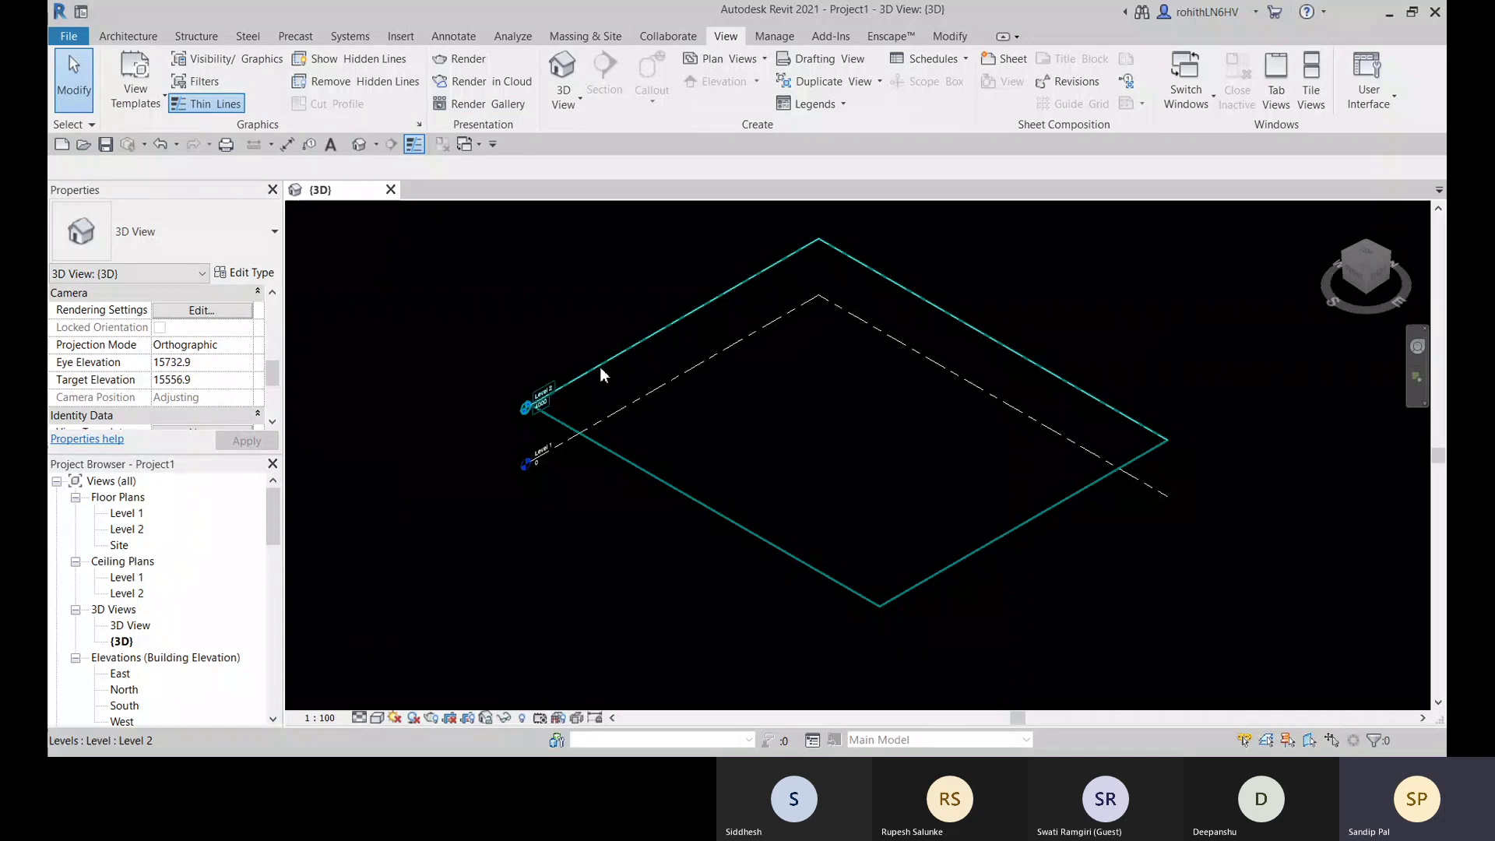
click(621, 388)
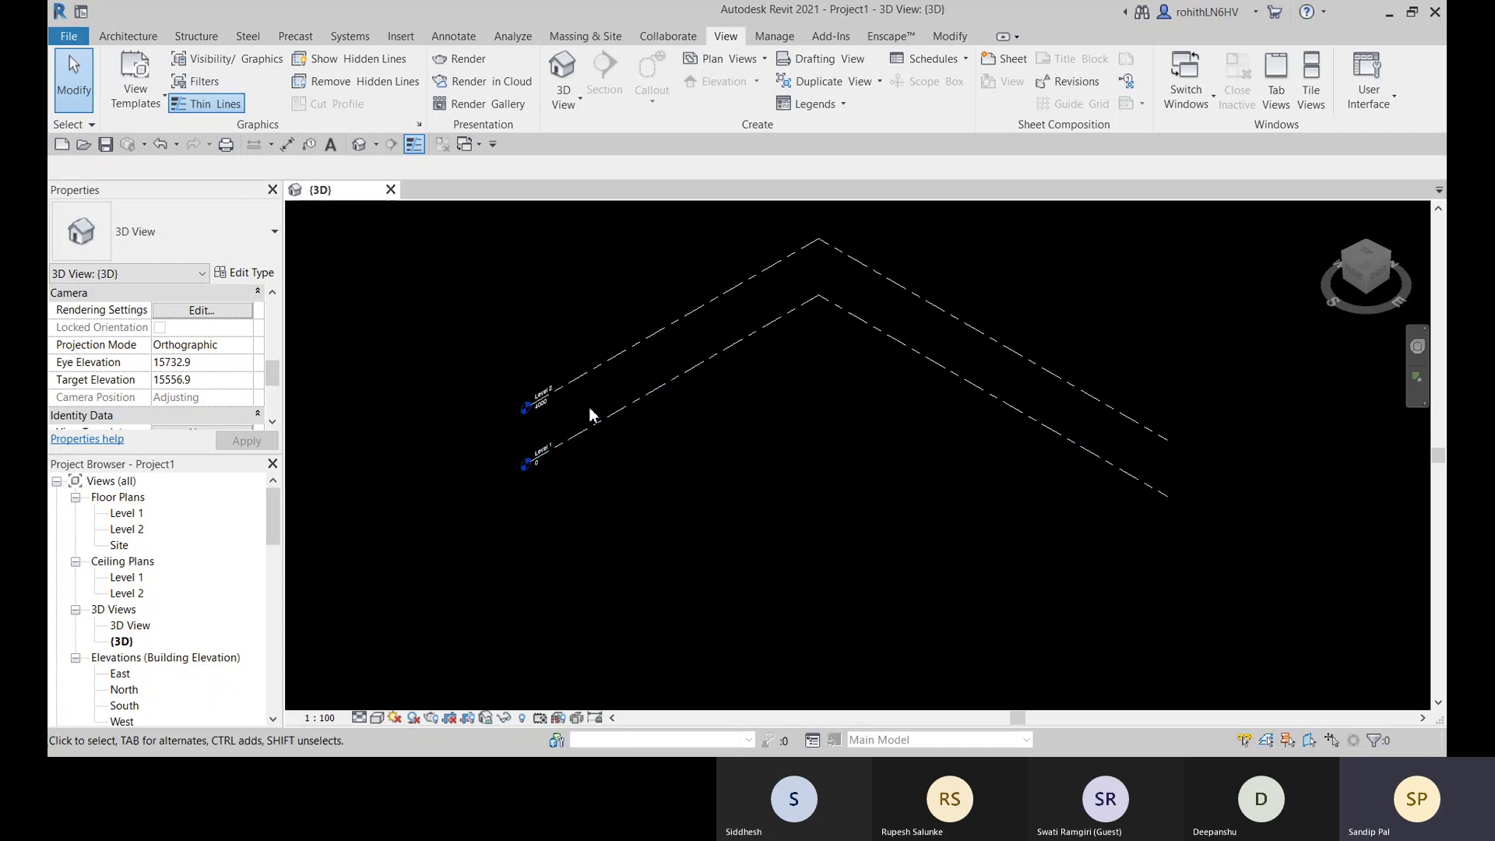
click(623, 356)
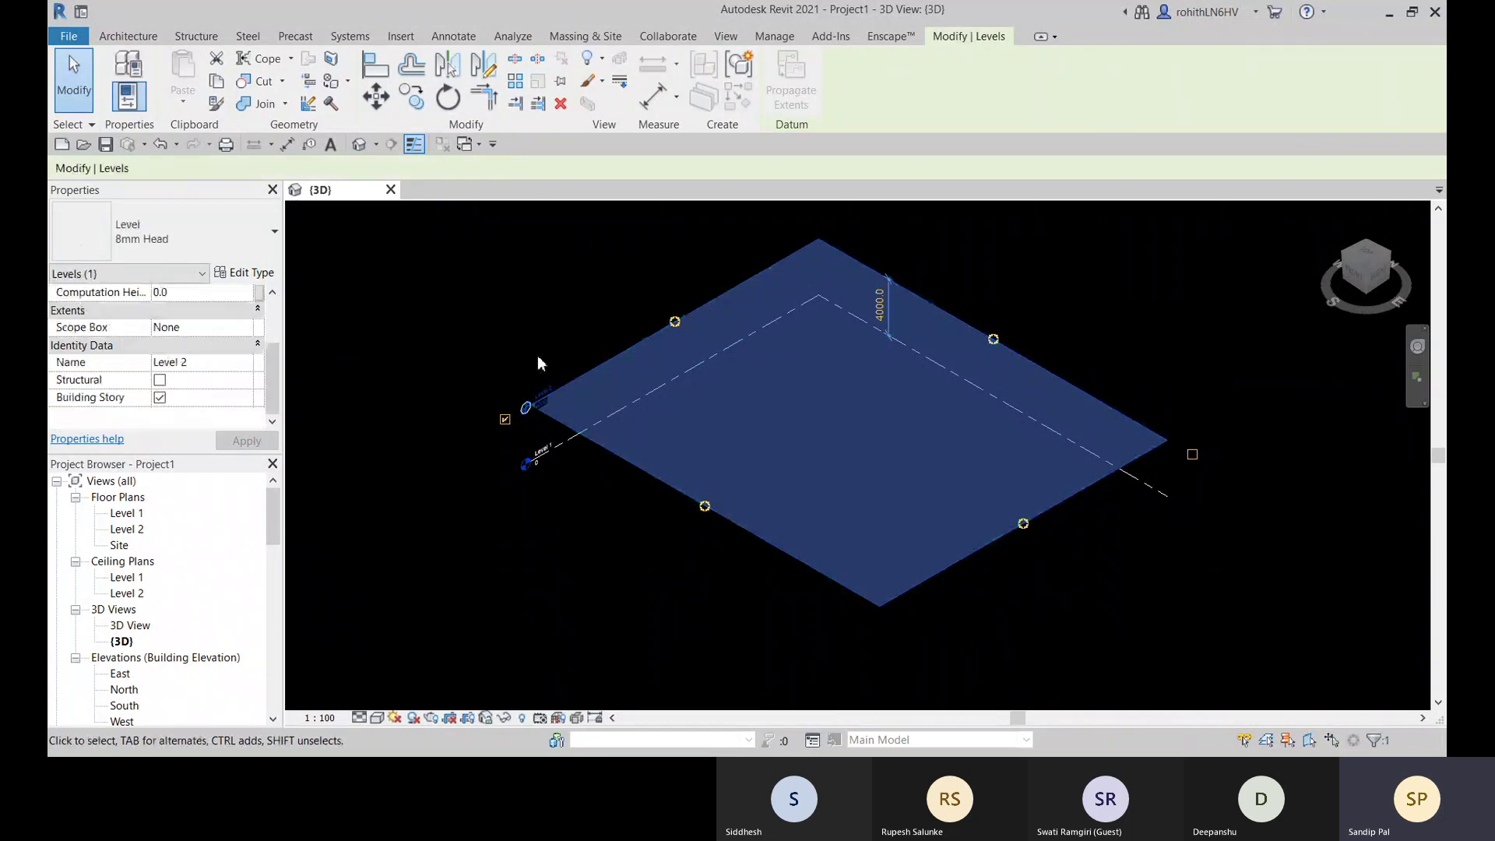
- Turn off the Semi-transparent setting of the selection color in the Graphics options and apply it
click(62, 35)
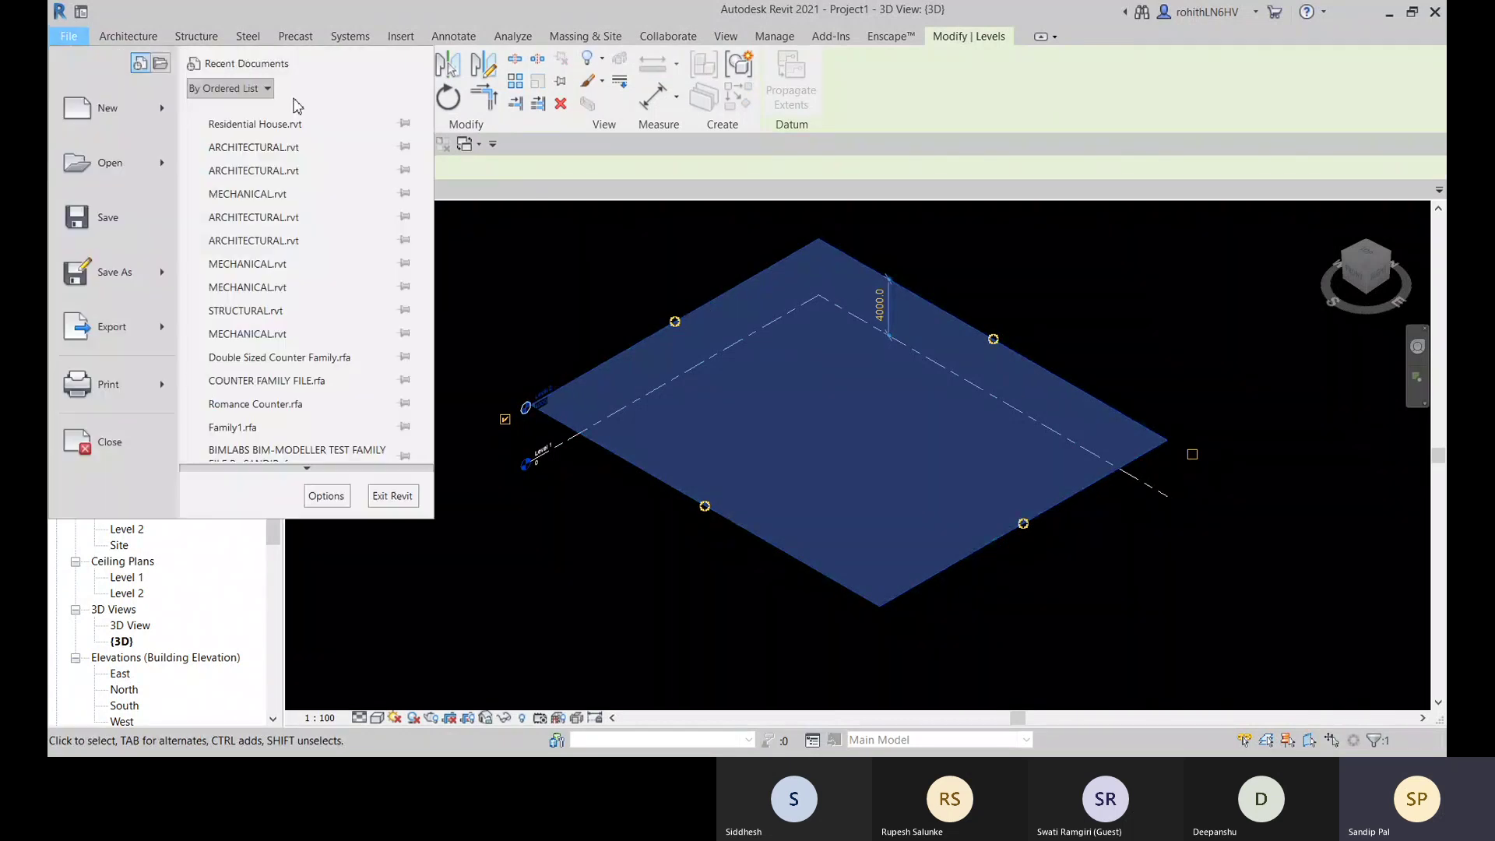
click(325, 495)
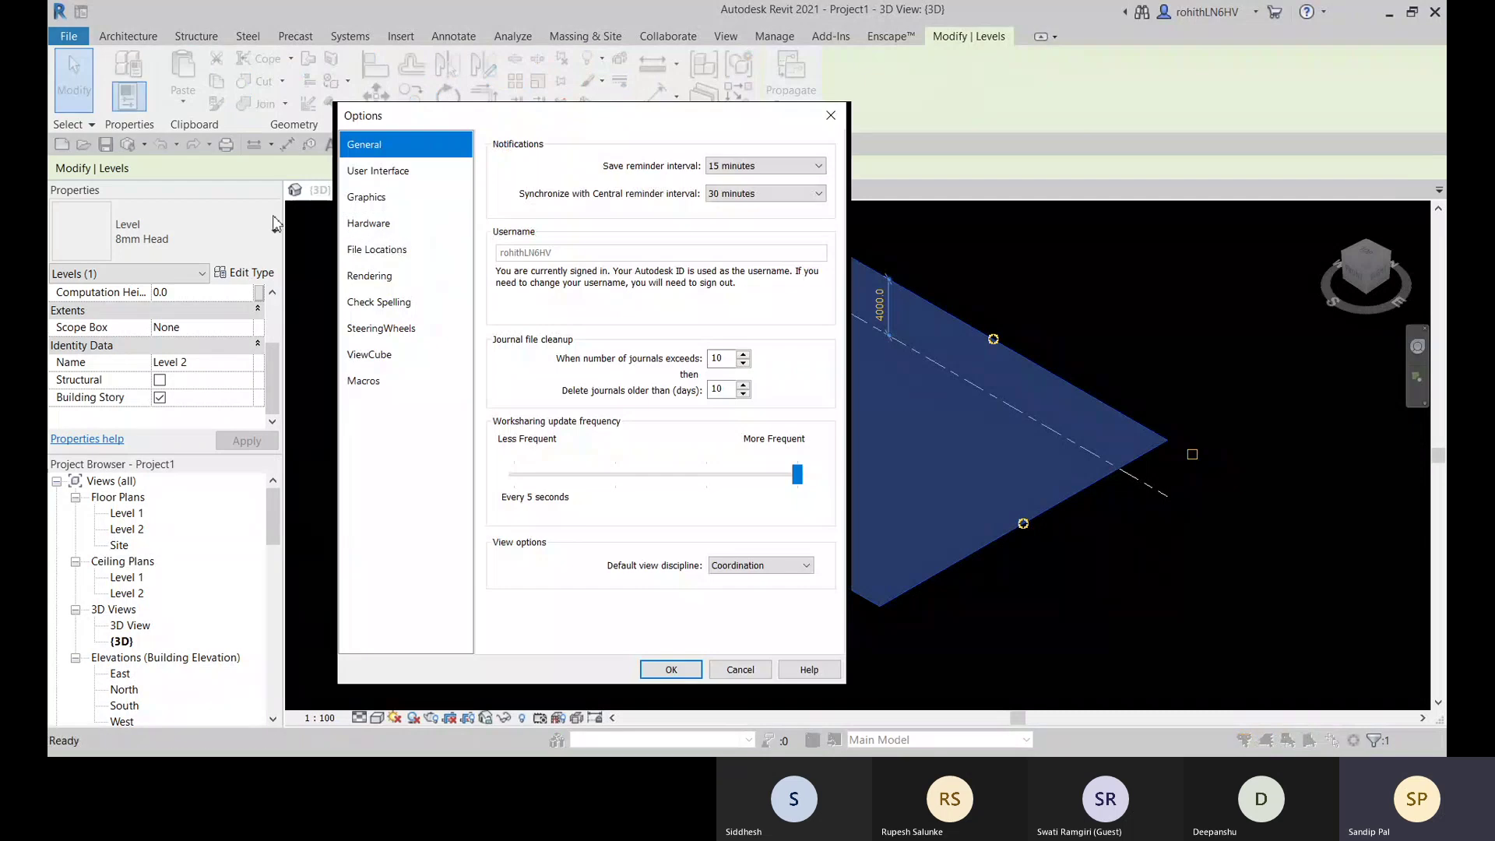
click(366, 197)
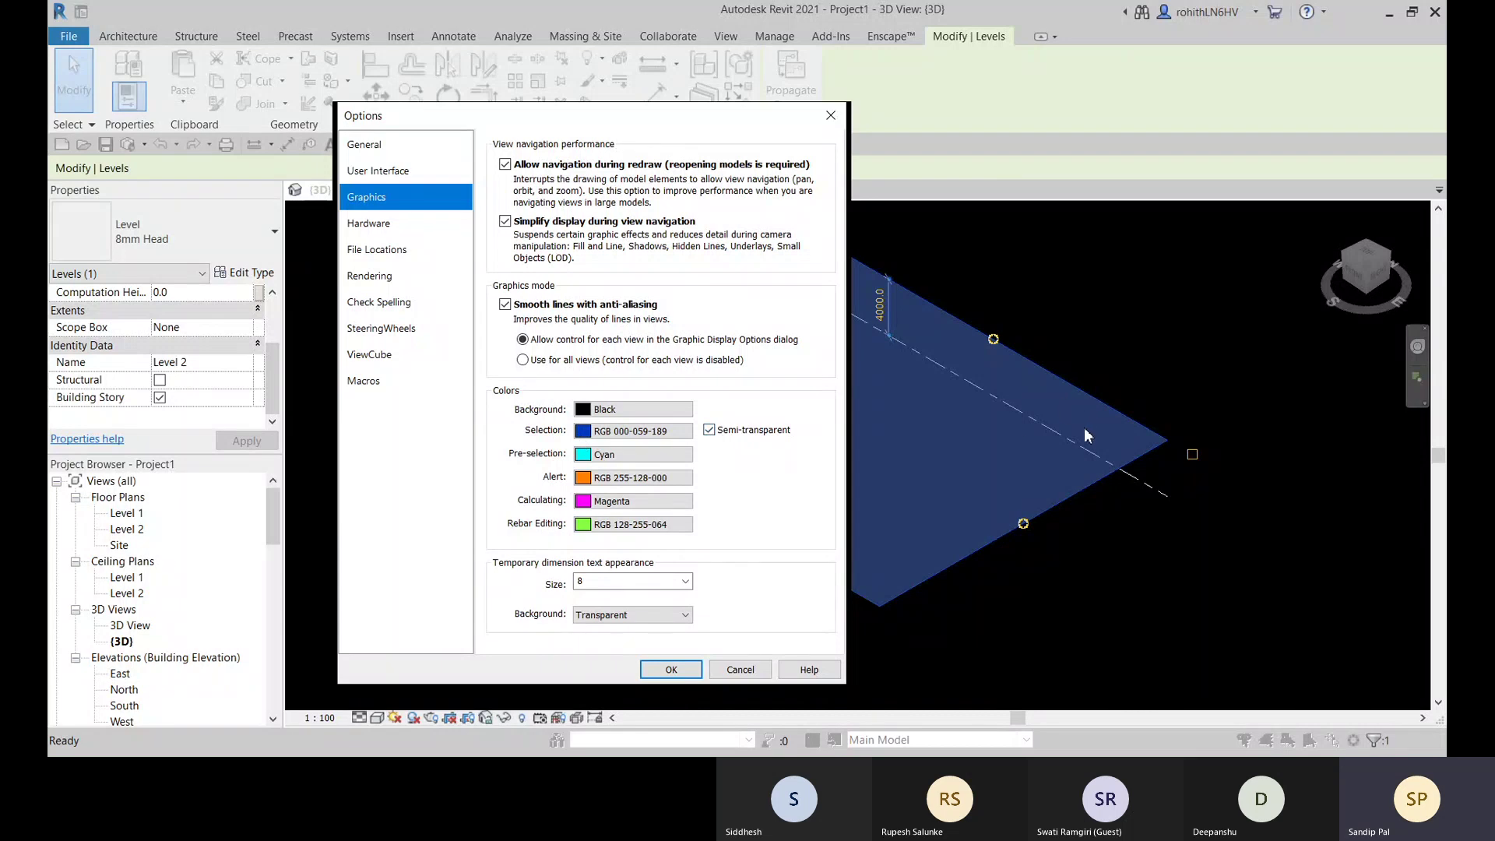
click(709, 432)
click(672, 671)
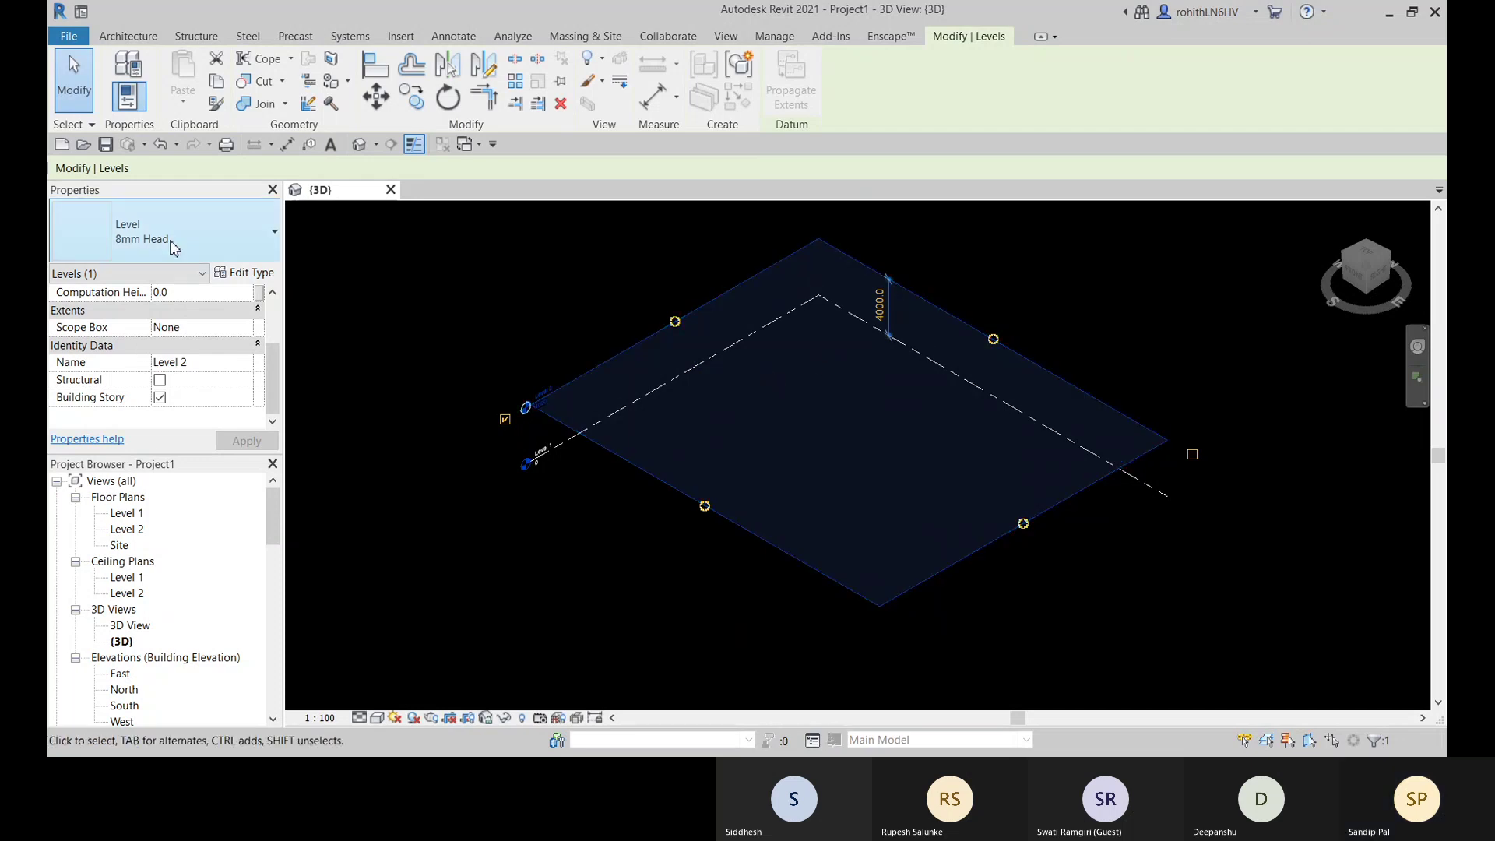
- Set the drawing area's background color to White in the Graphics options and apply it
click(68, 37)
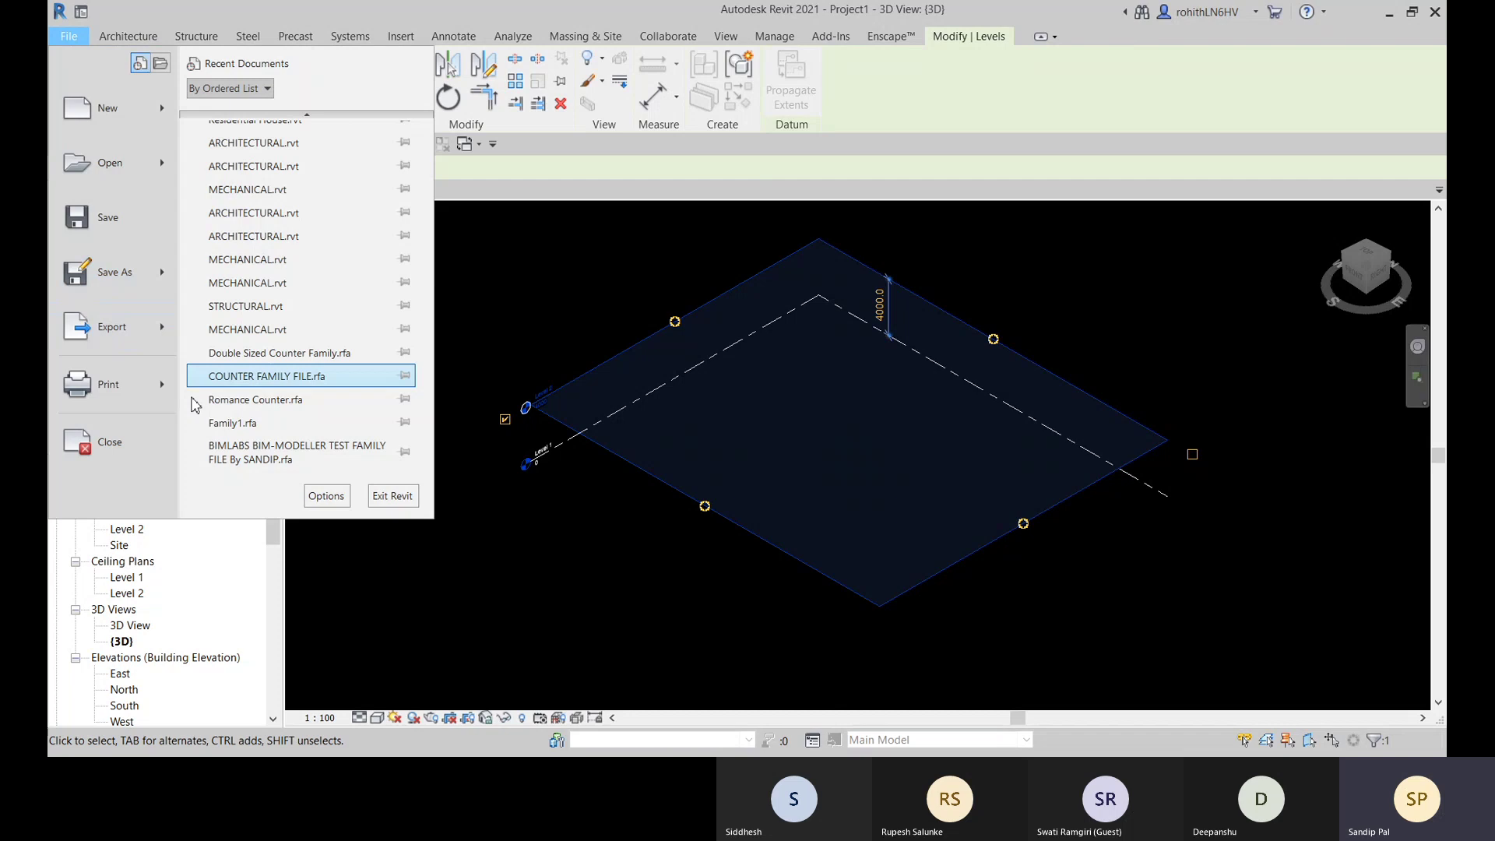
click(325, 496)
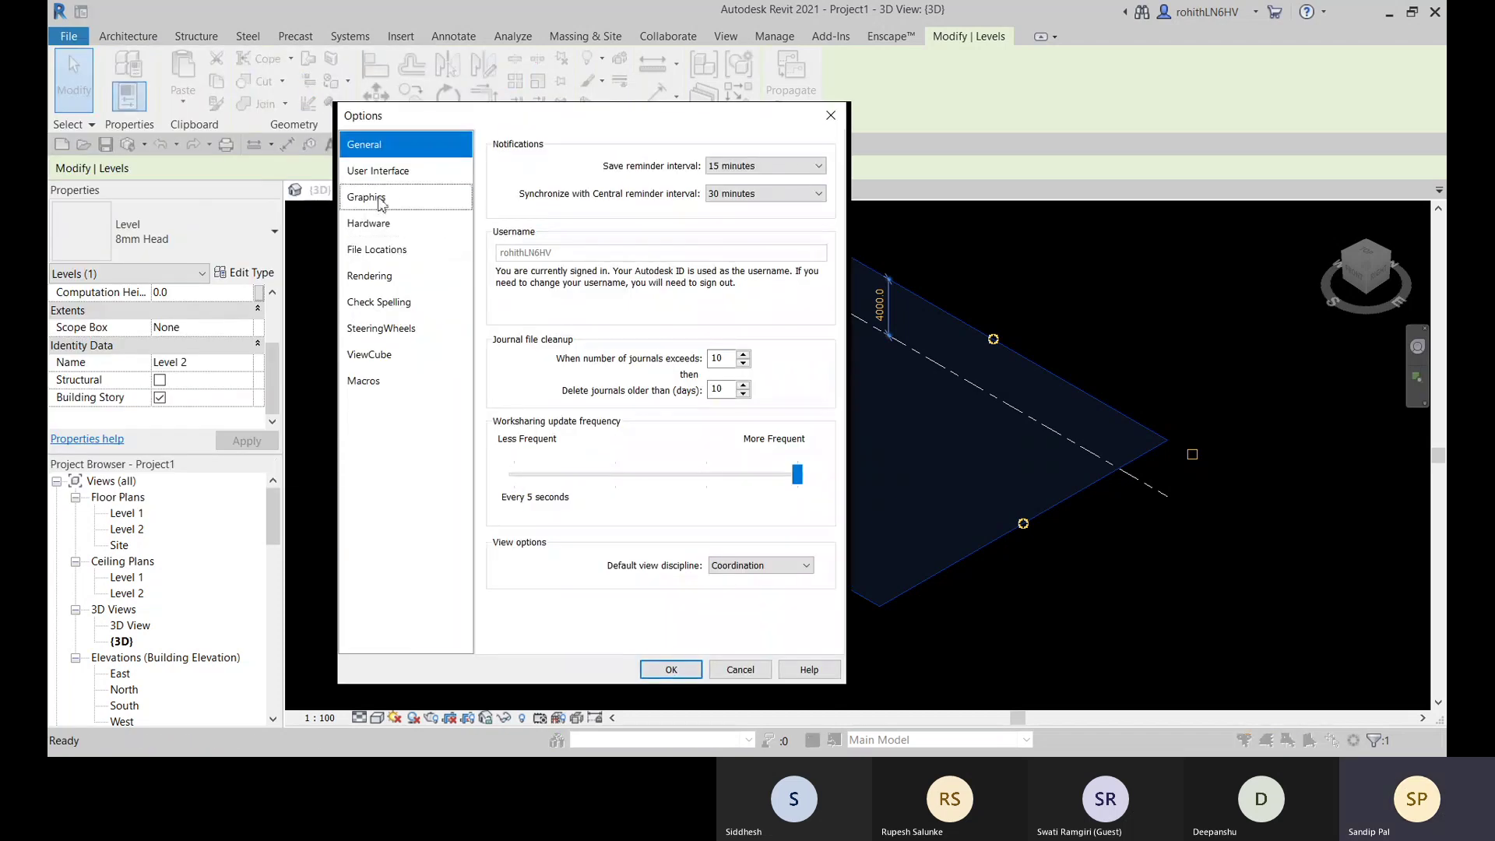
click(382, 172)
click(369, 198)
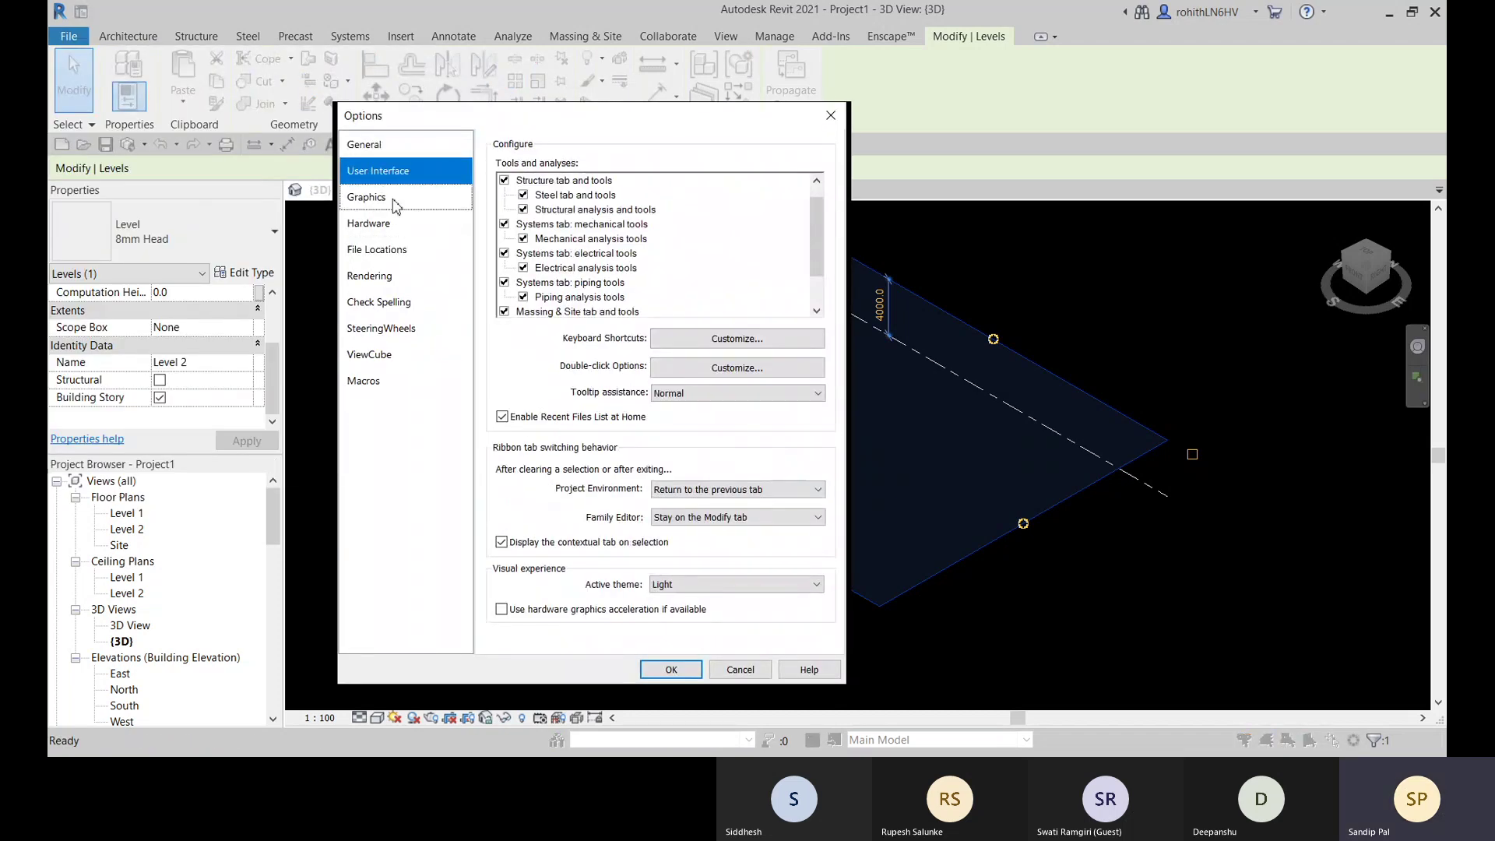
click(593, 411)
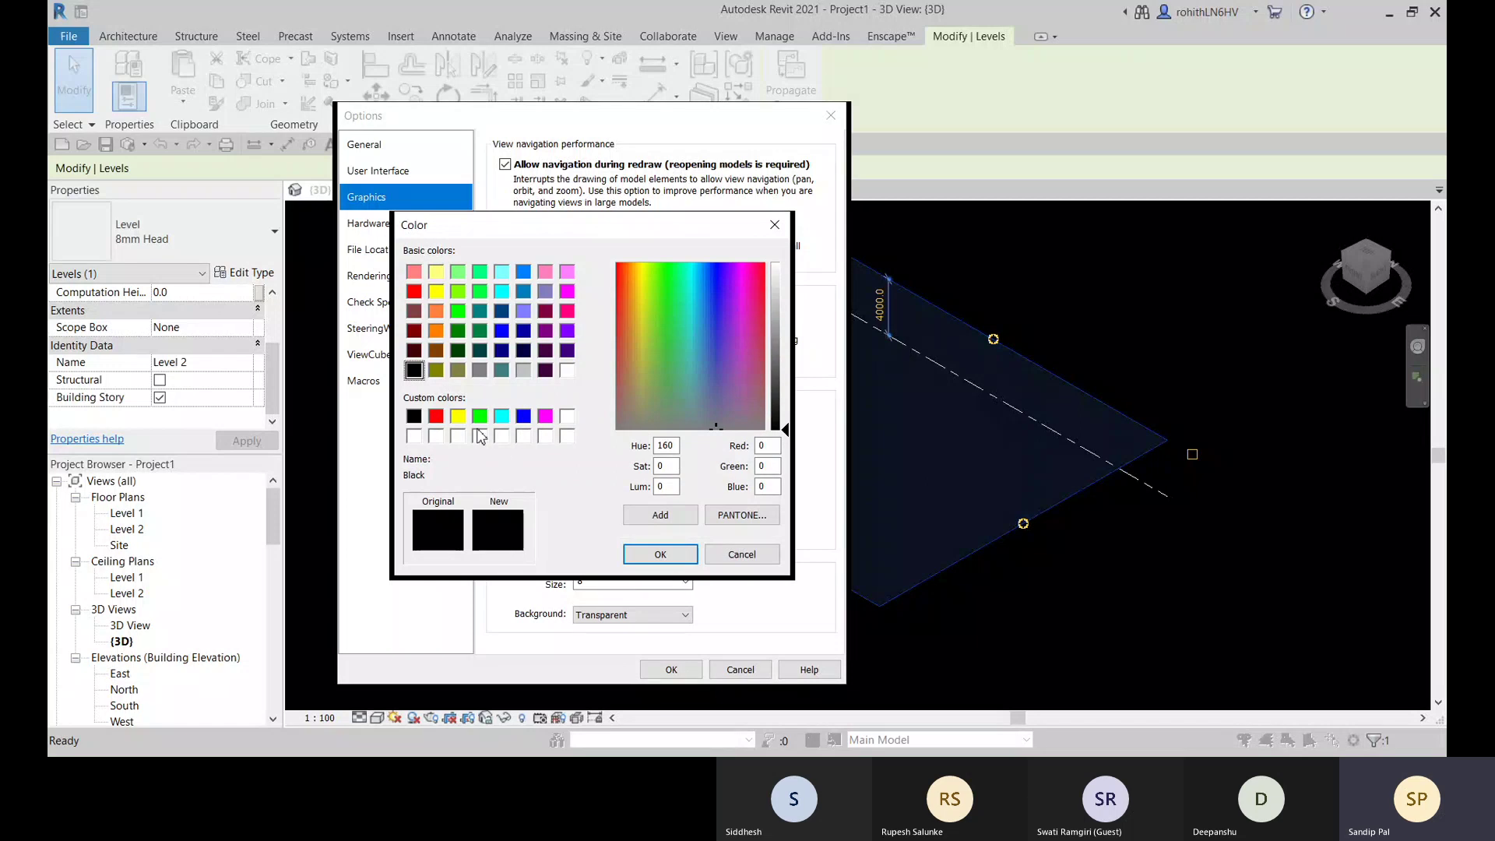
click(567, 370)
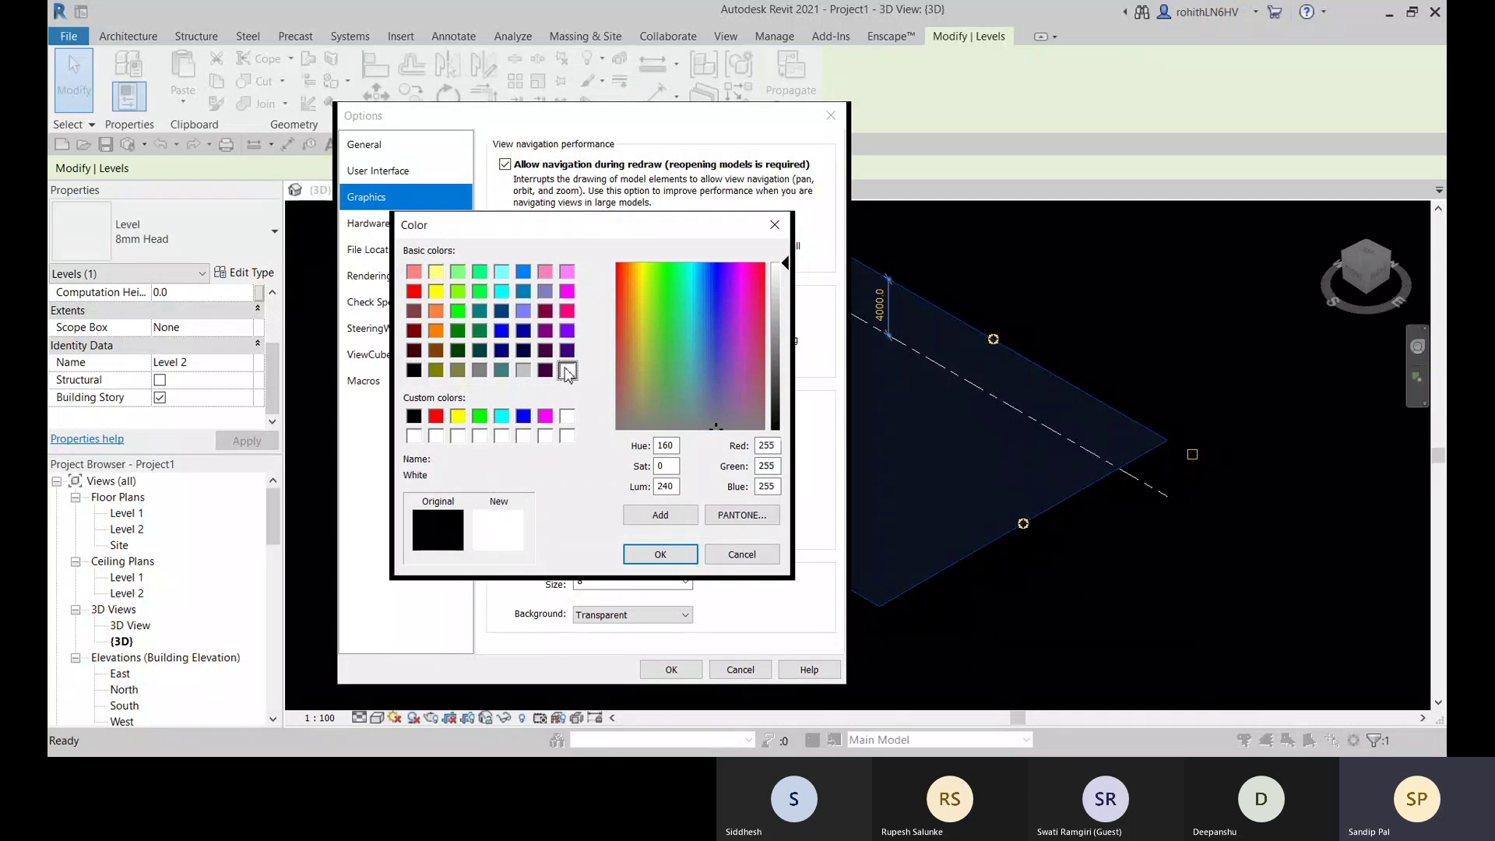
click(634, 557)
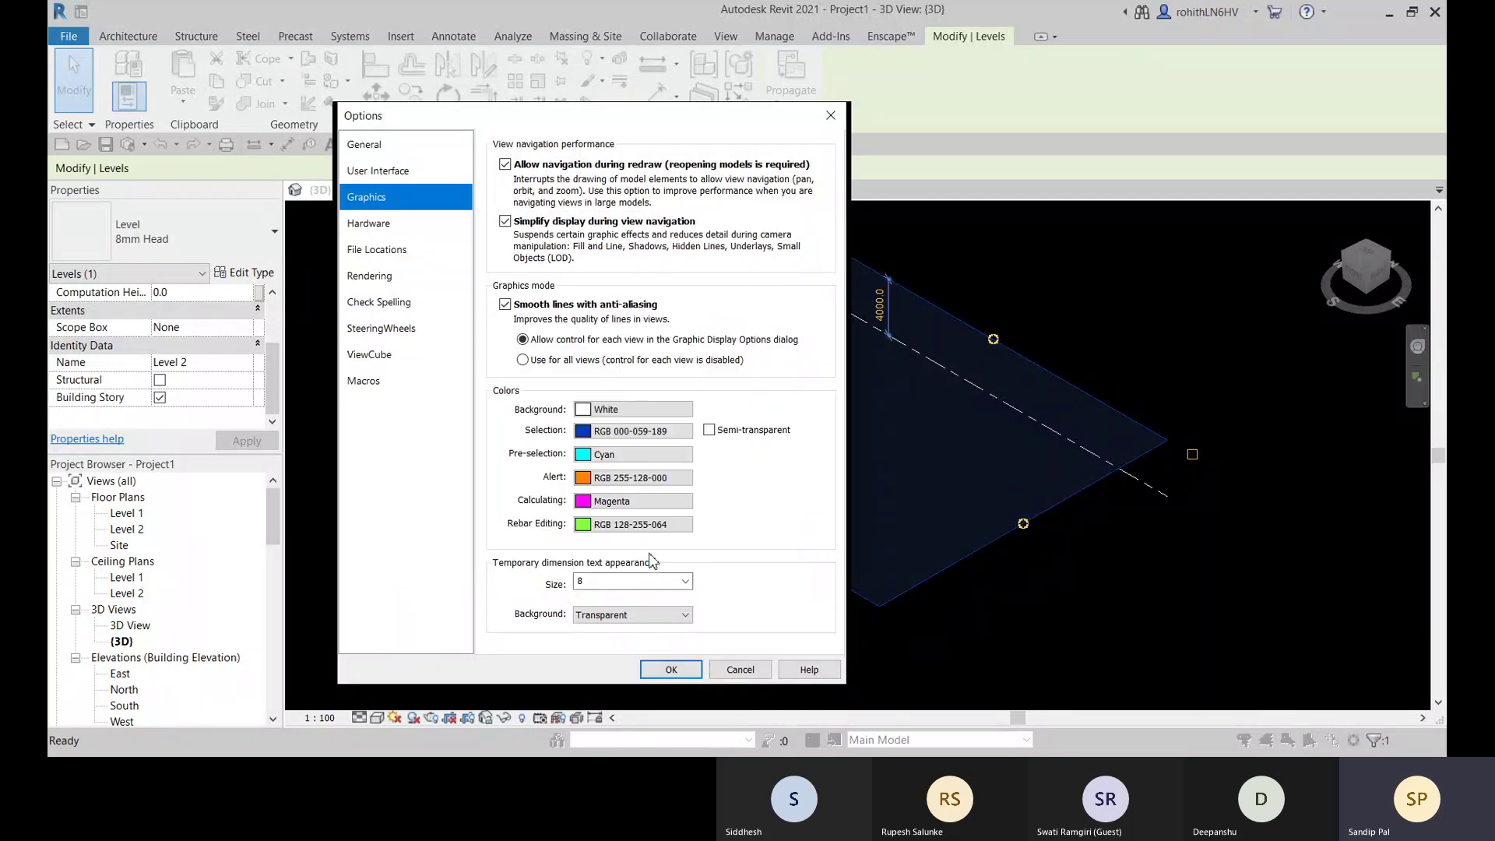
click(670, 671)
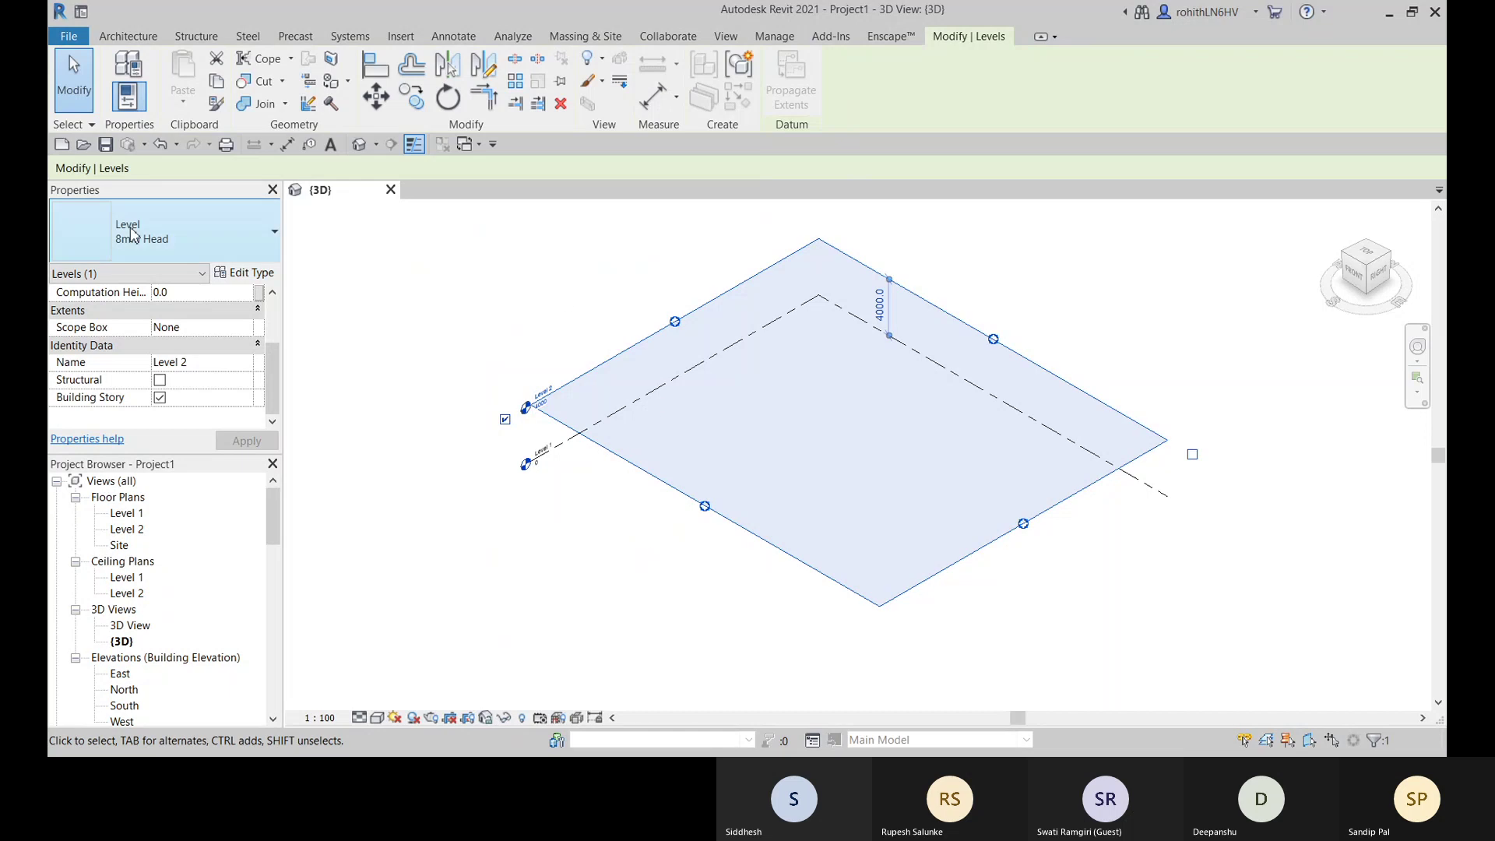
- Turn on the Semi-transparent setting of the selection color in the Graphics options and apply it
click(69, 36)
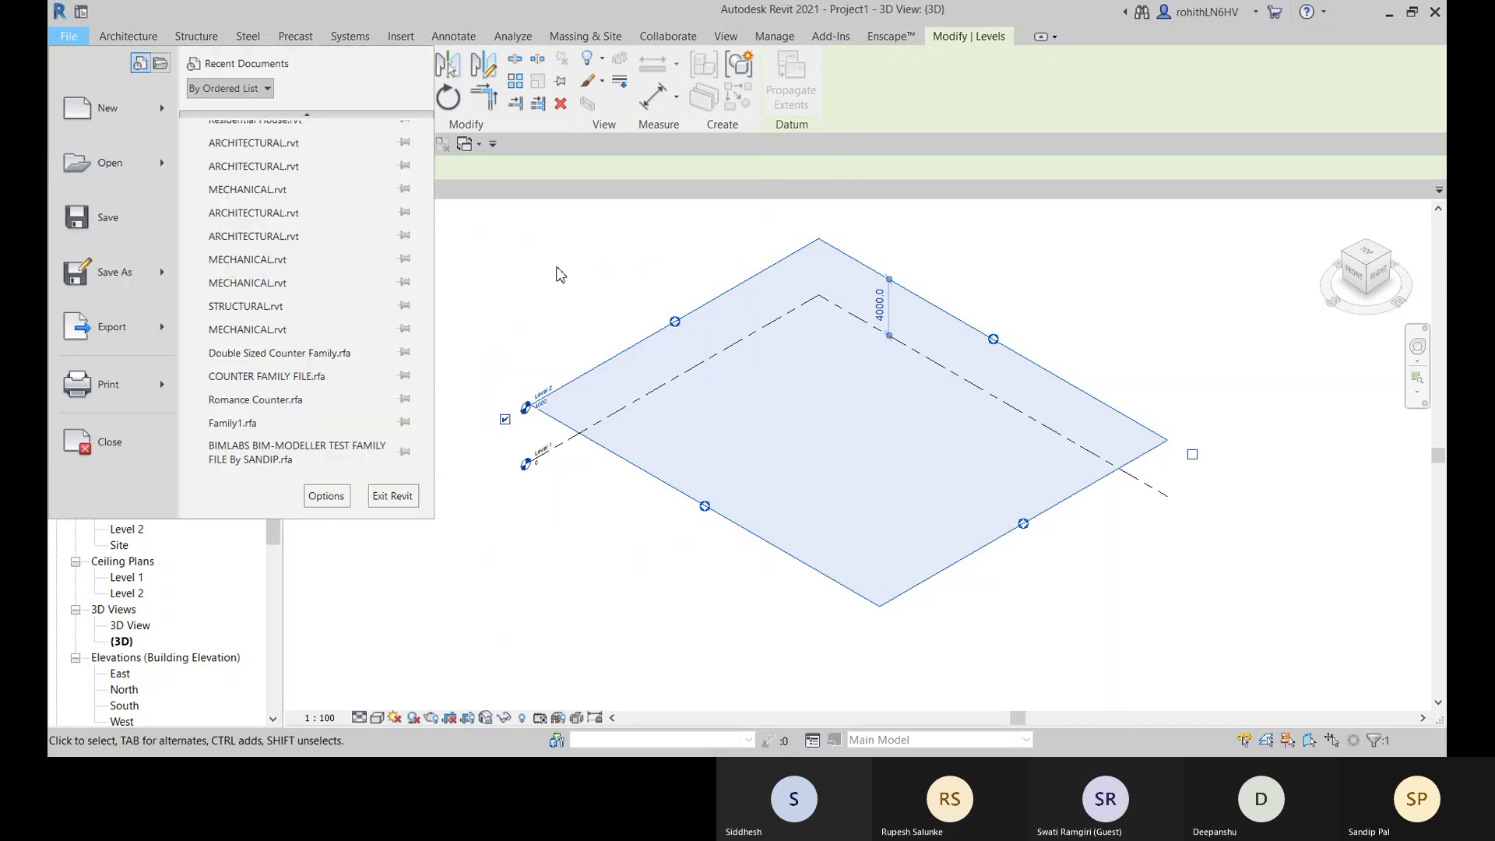
click(325, 496)
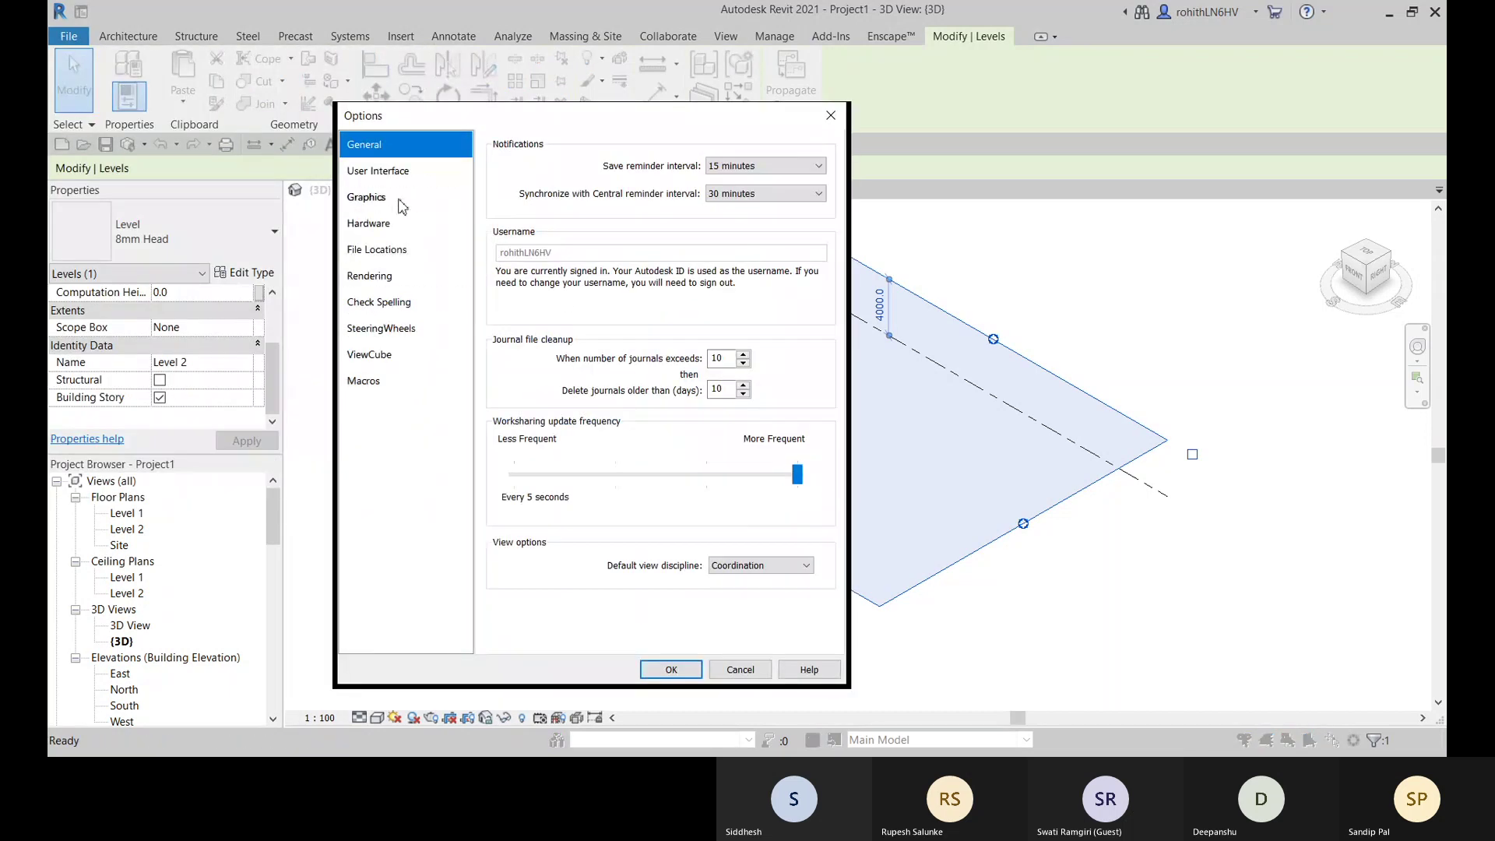
click(366, 197)
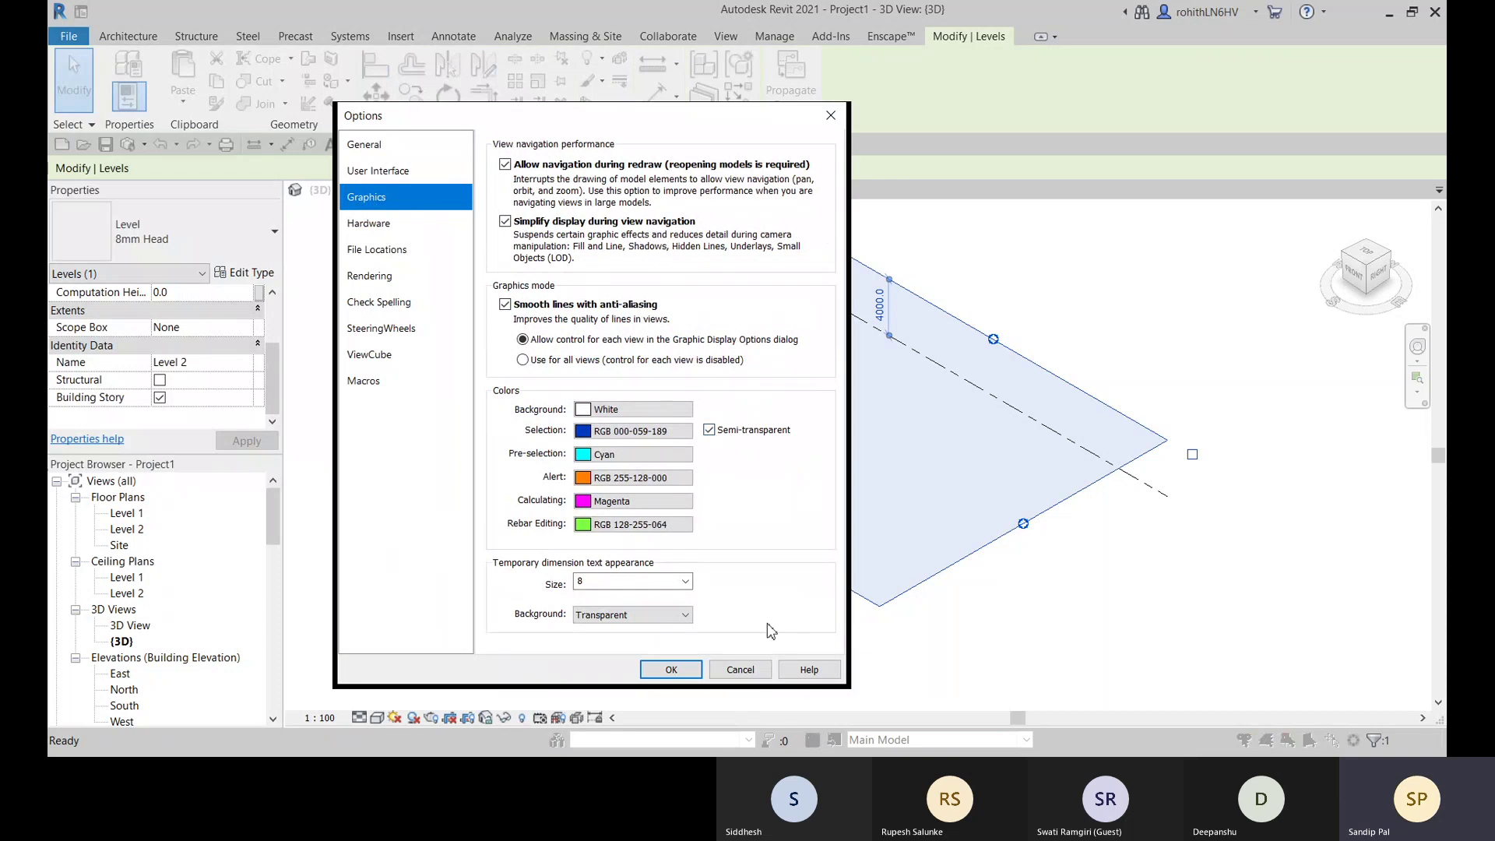
click(670, 669)
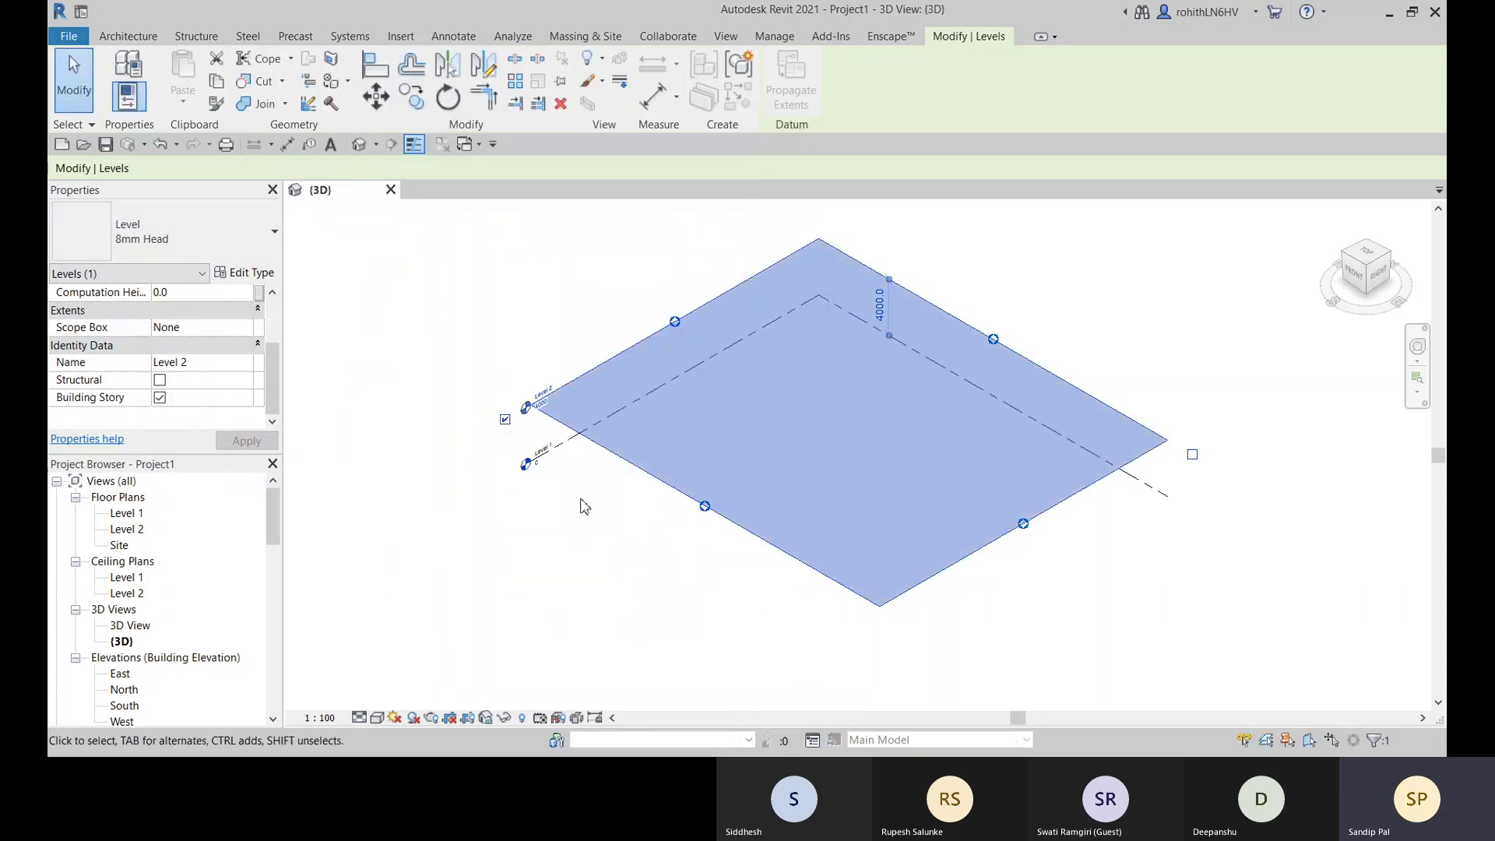
- Open the program Options and review the Hardware settings and the project template list under File Locations
click(68, 35)
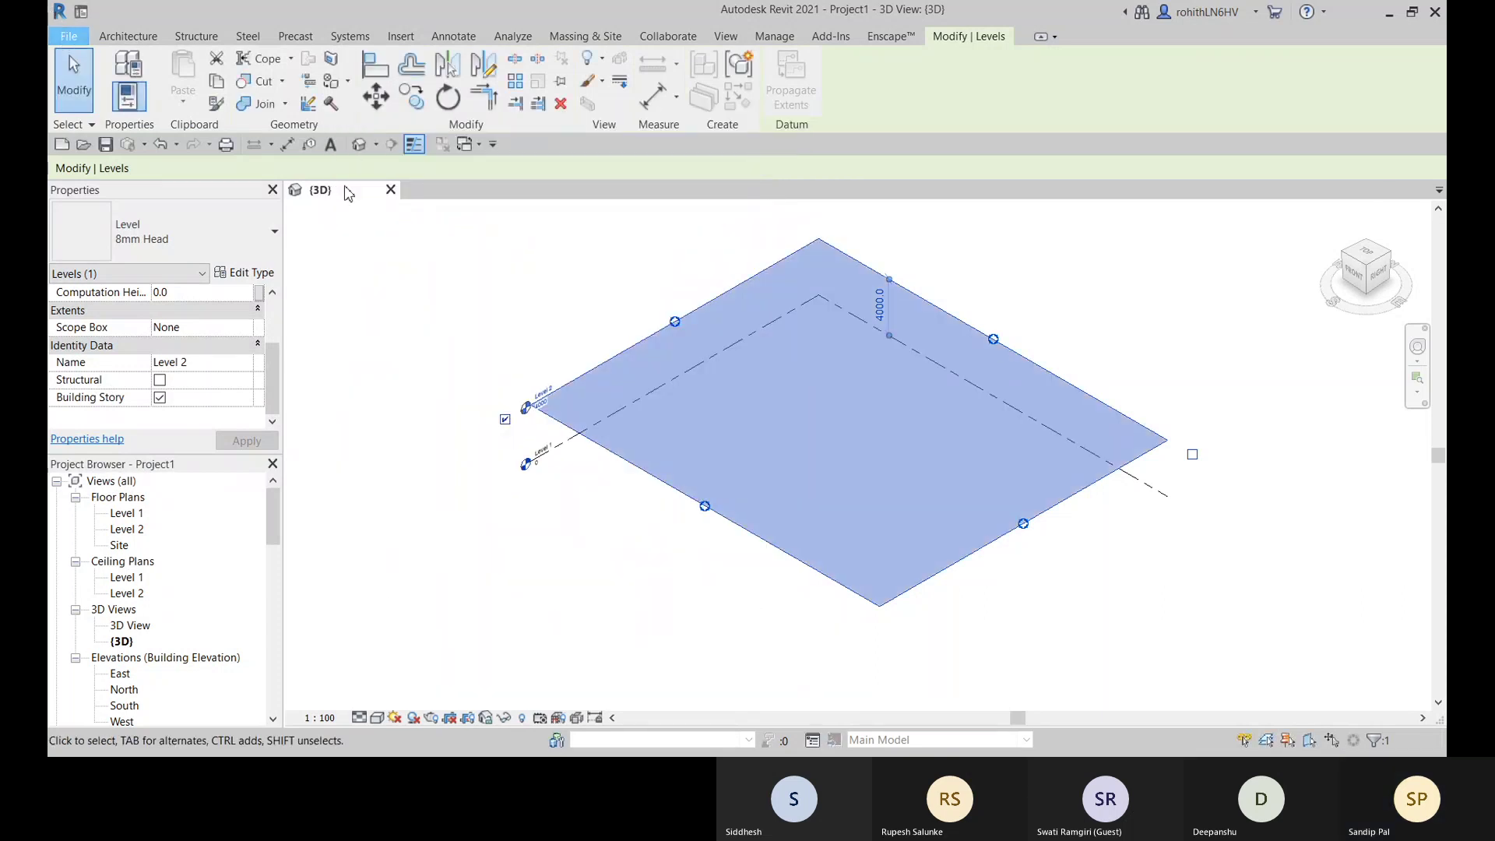
click(326, 495)
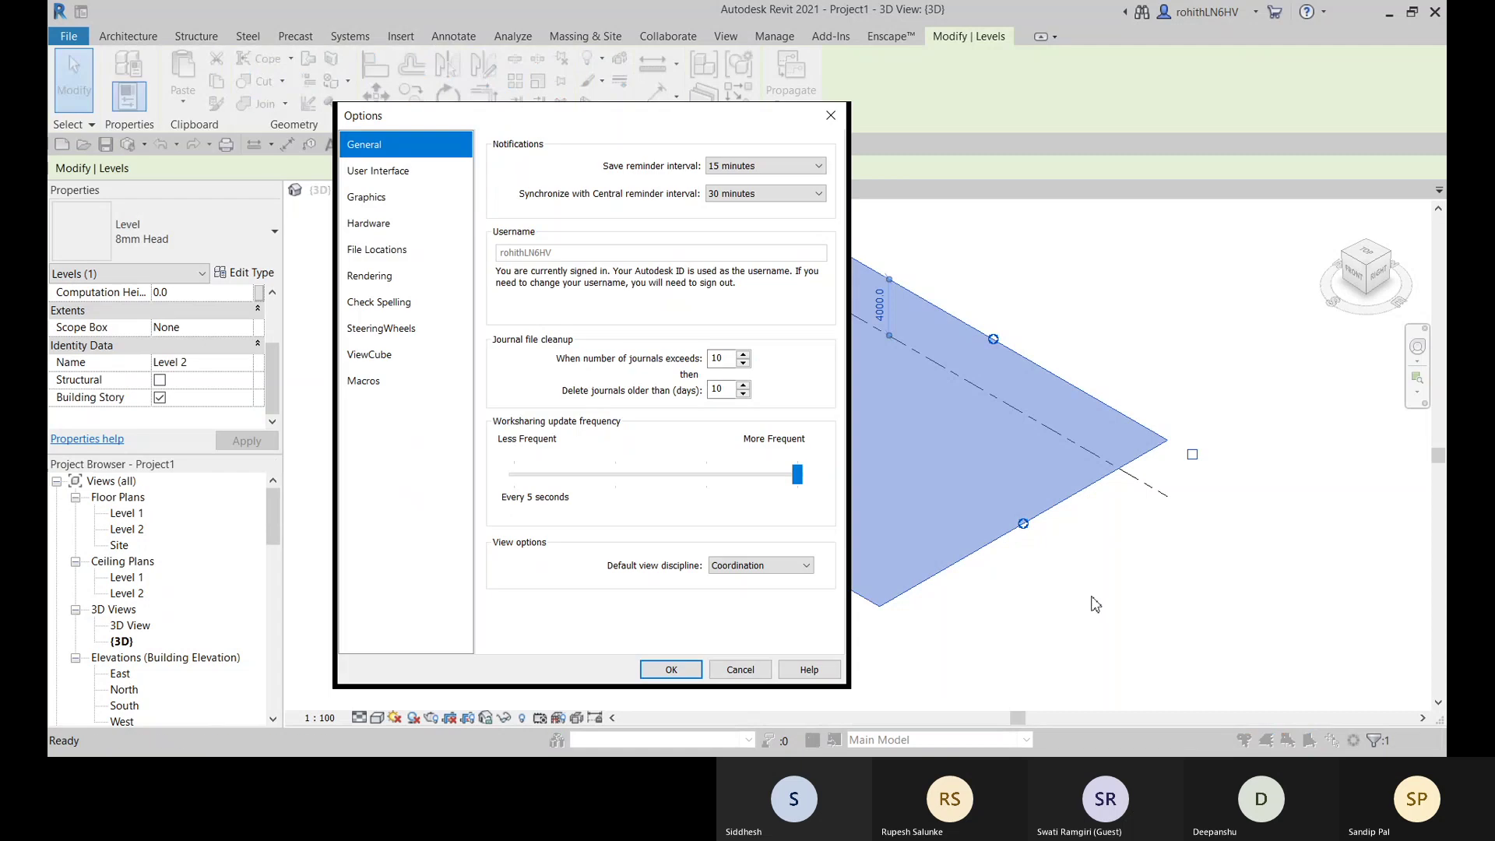
click(382, 225)
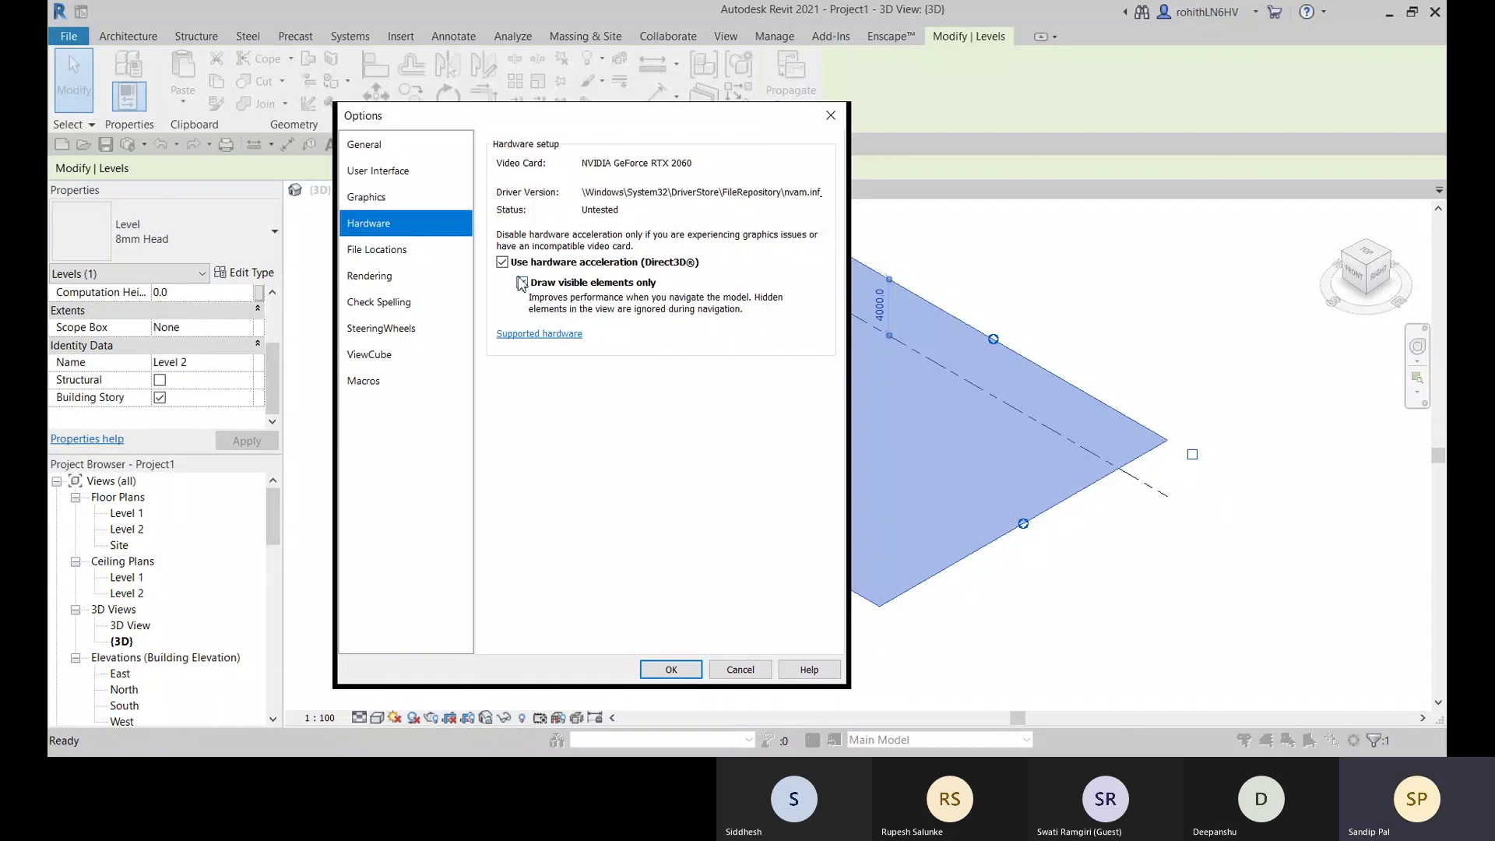
click(354, 253)
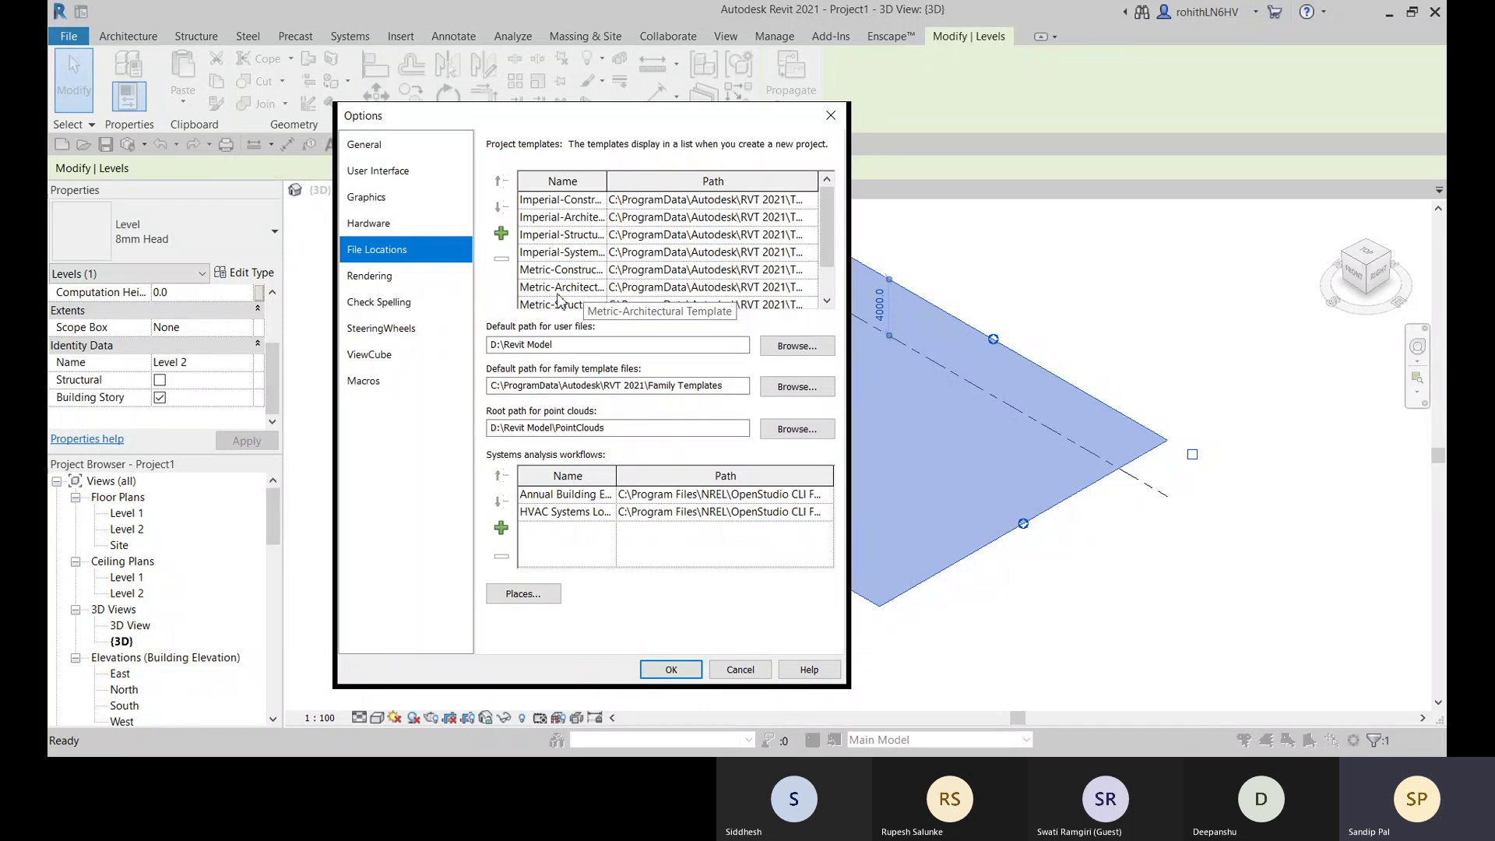
scroll(580, 296, down, 1)
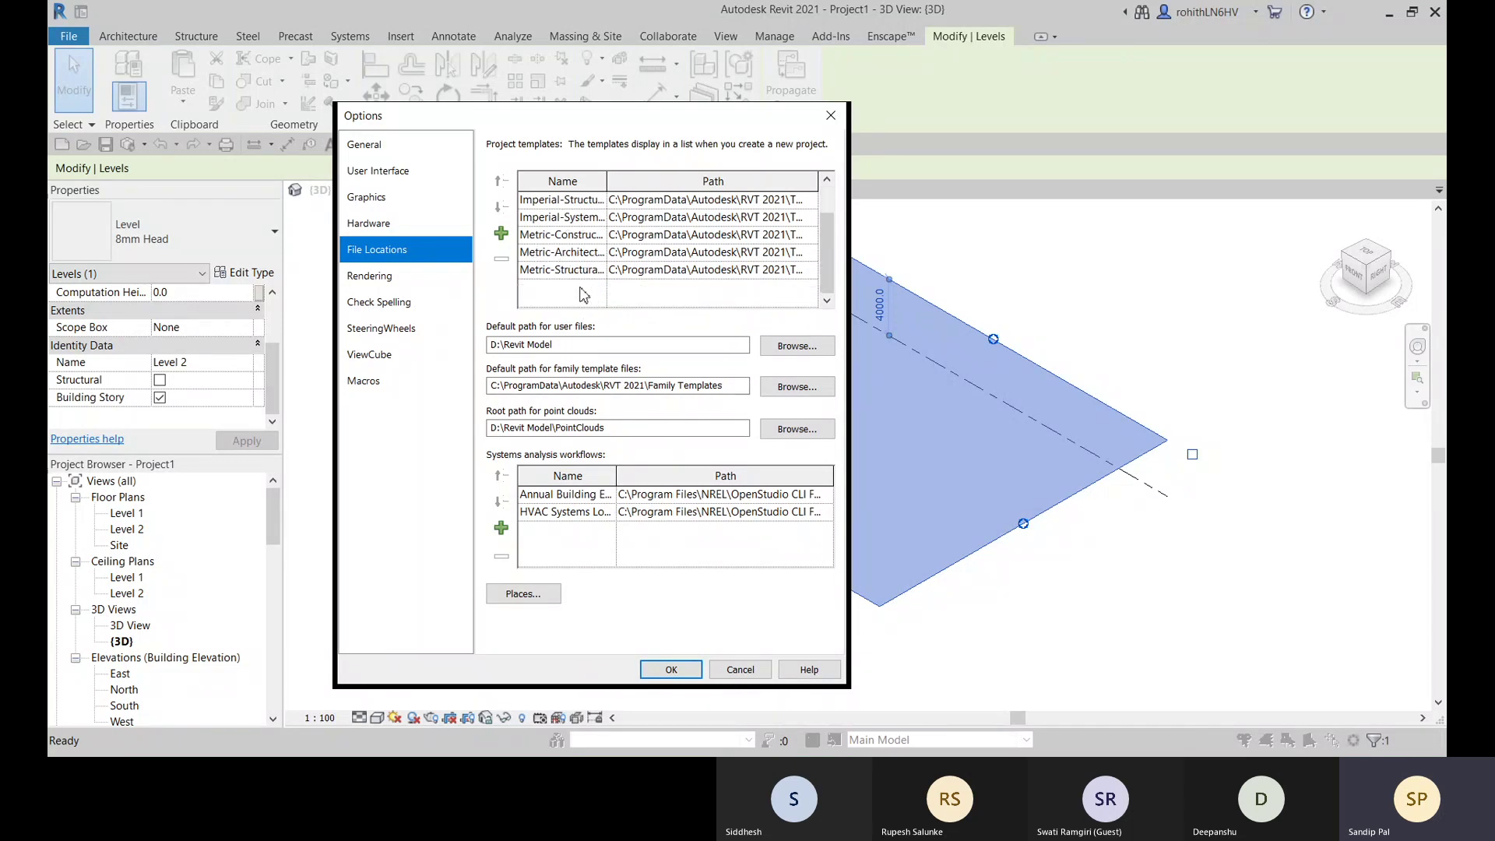
- Browse the template files that can be added as project templates, such as Electrical-Default_Metric.rte, and close the Options without adding one
click(501, 233)
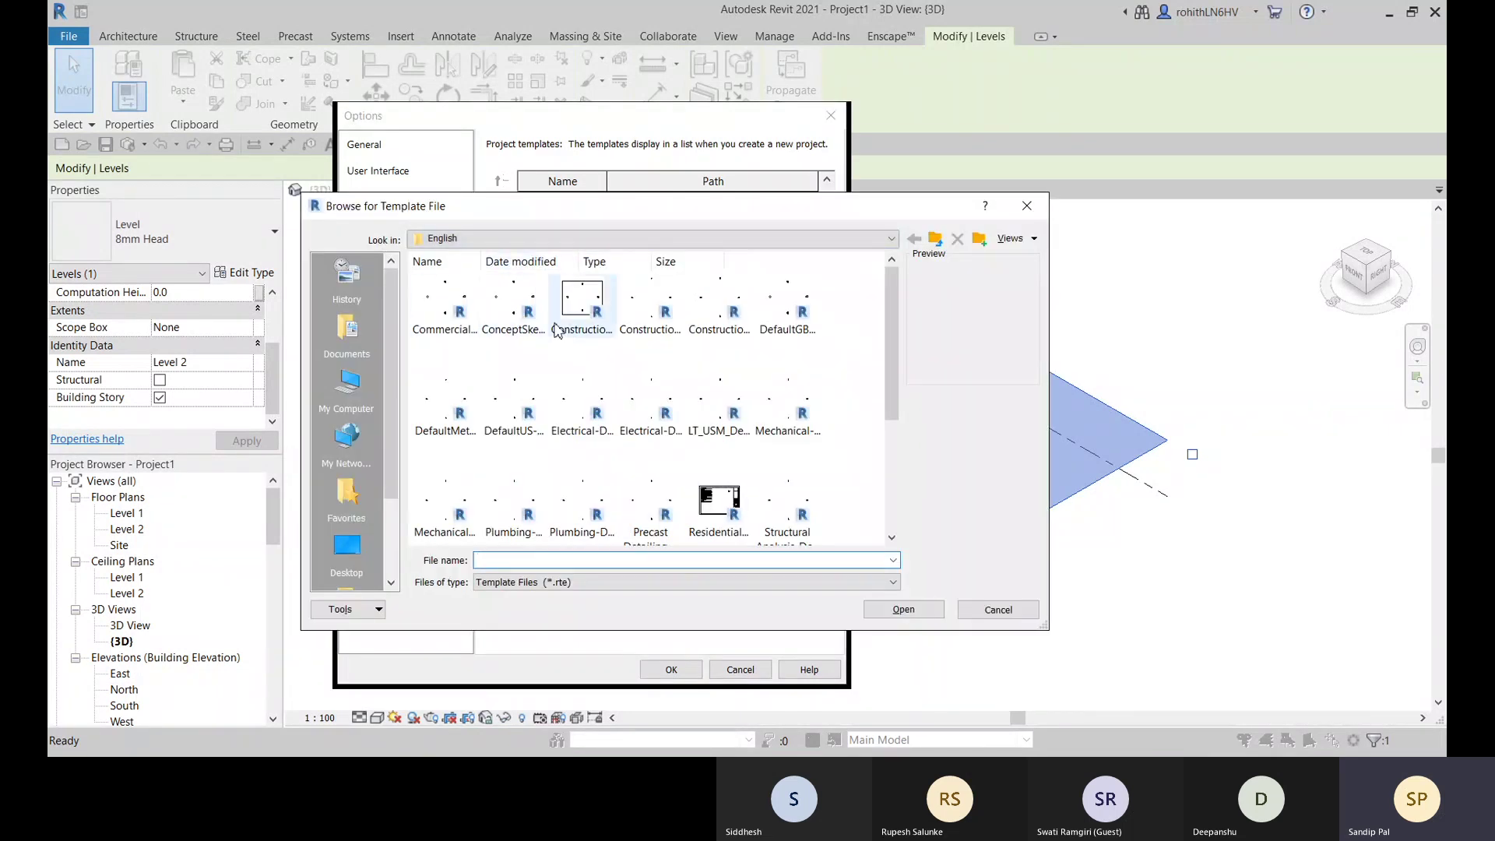
click(603, 424)
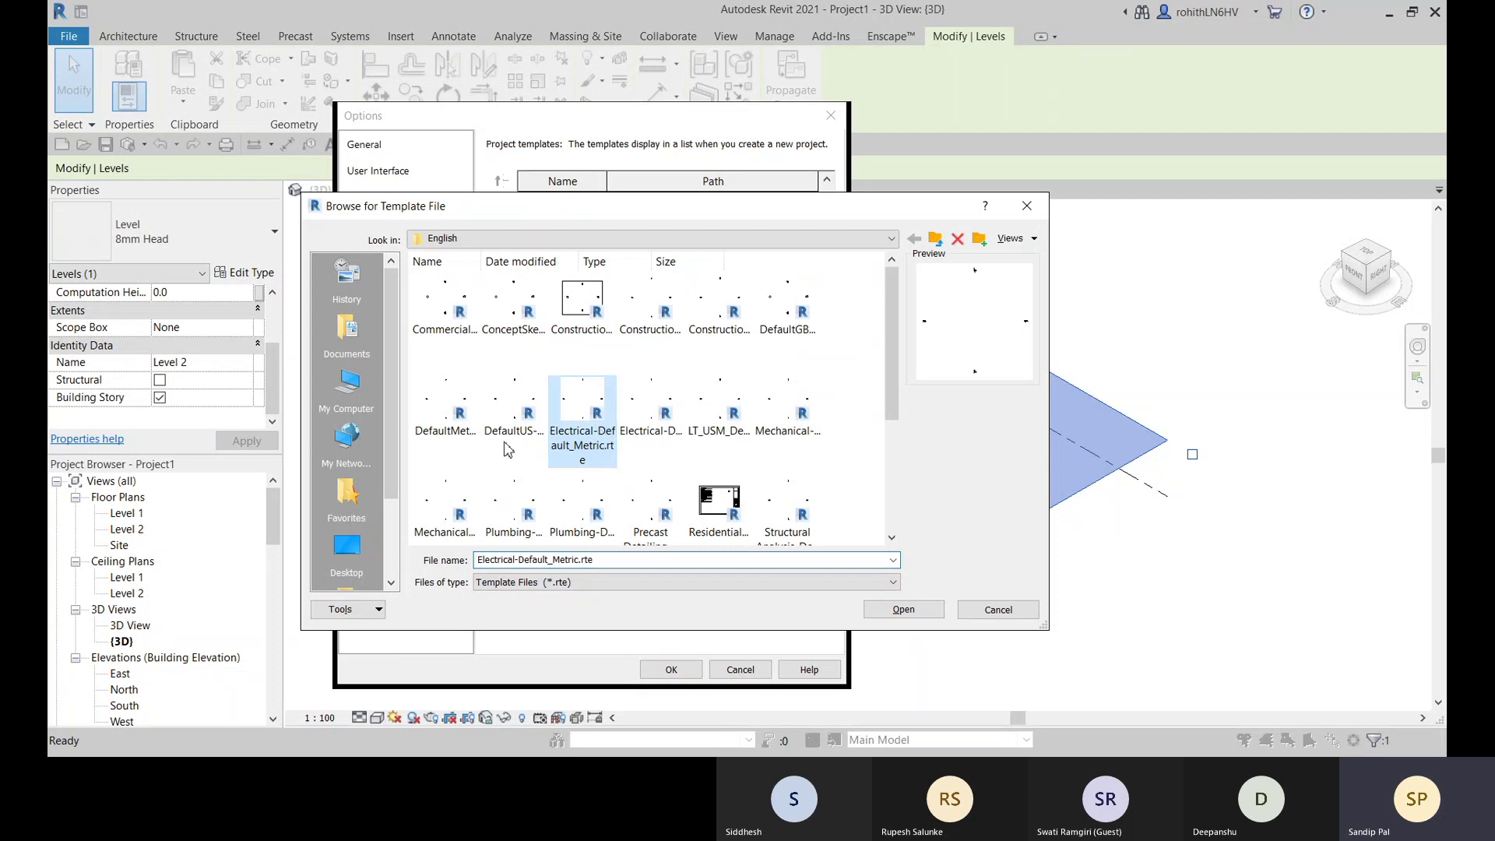
click(997, 609)
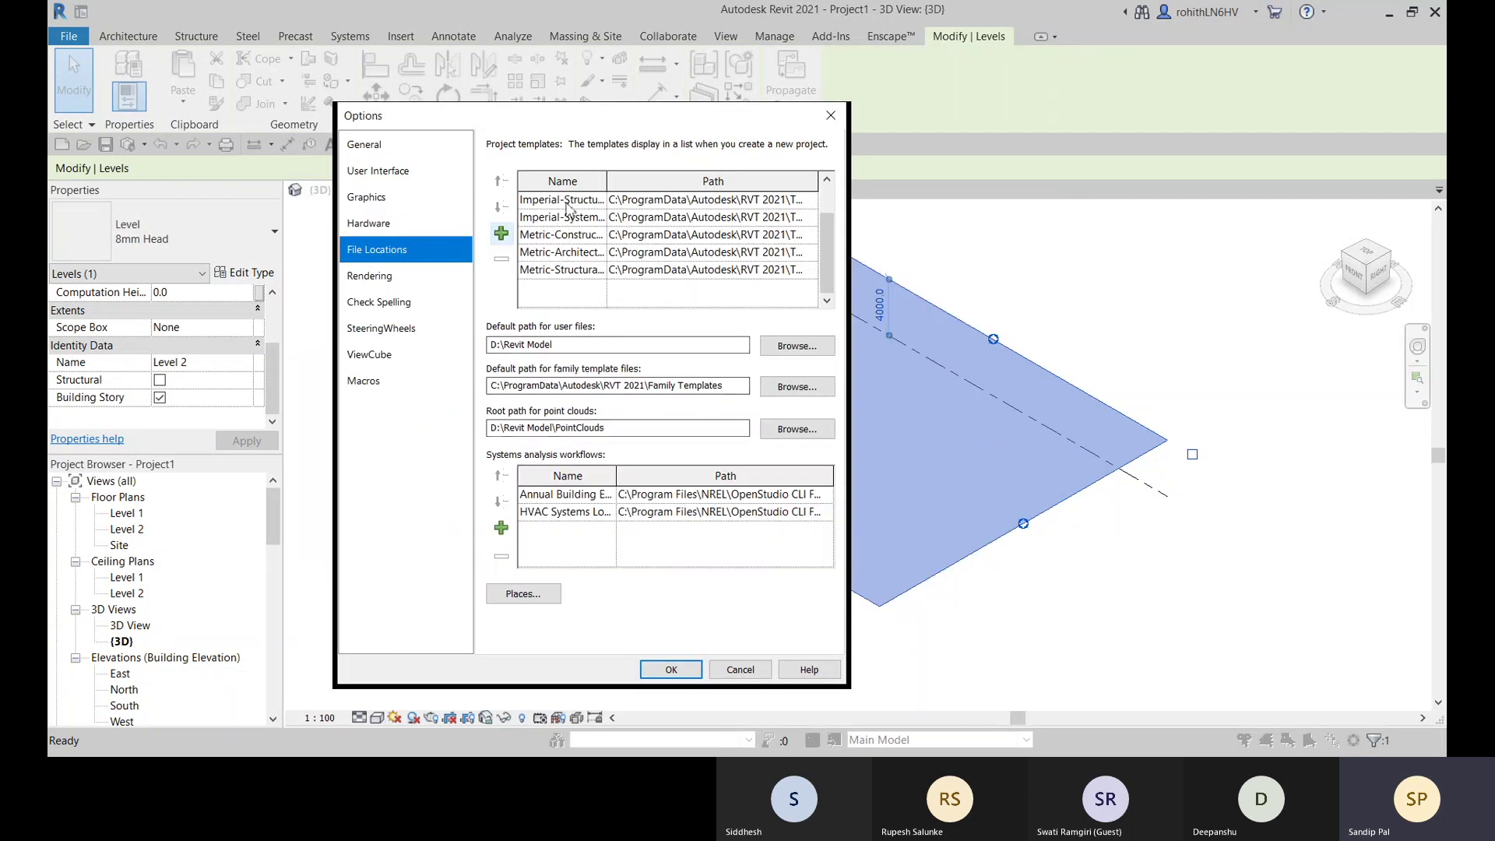
click(831, 118)
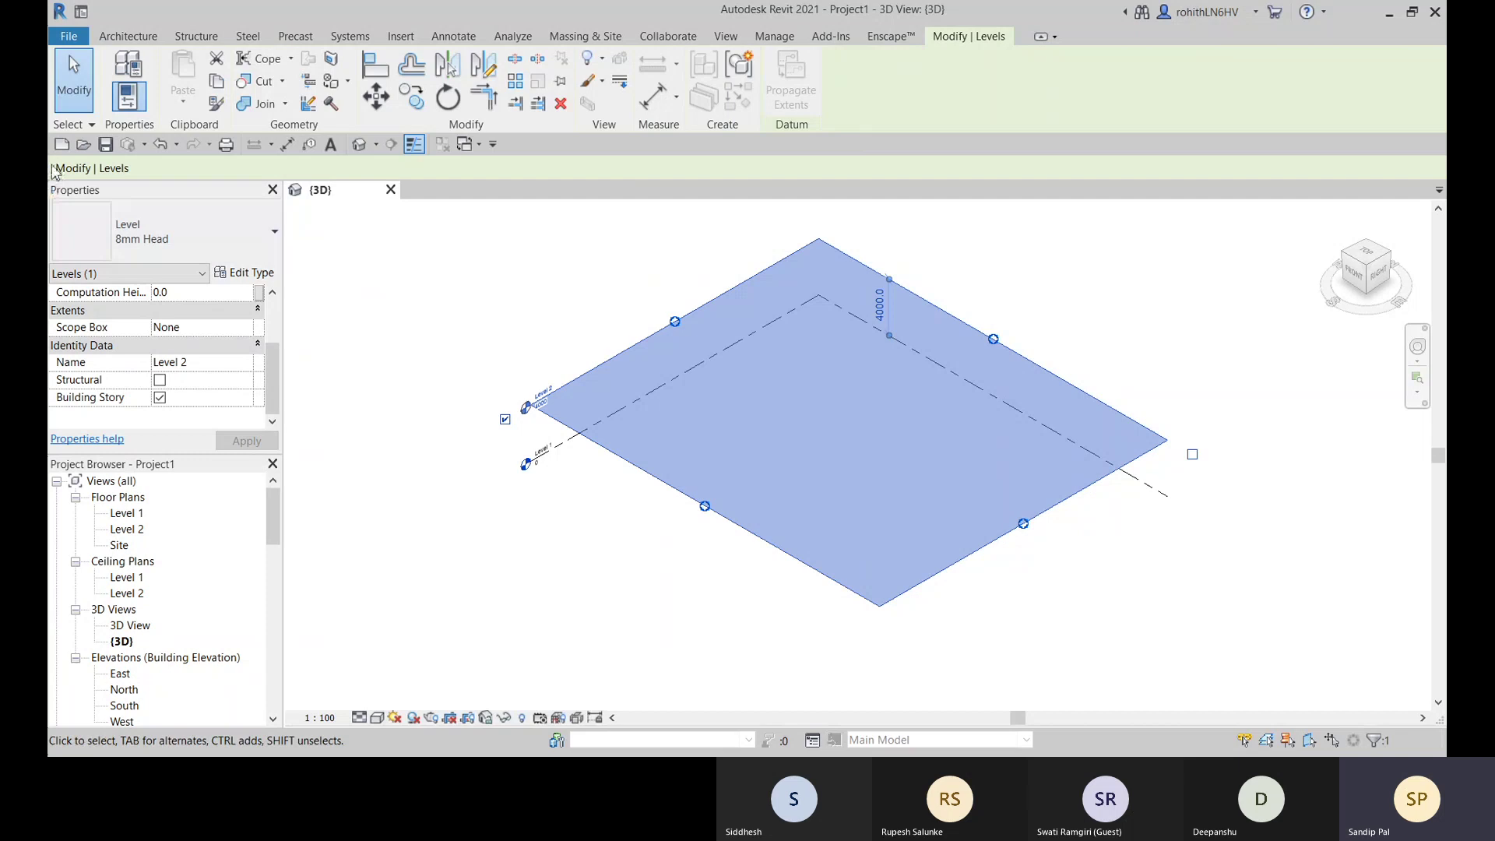
- Examine the template choices offered for a new project, dismissing the save reminder and creating no project
click(69, 36)
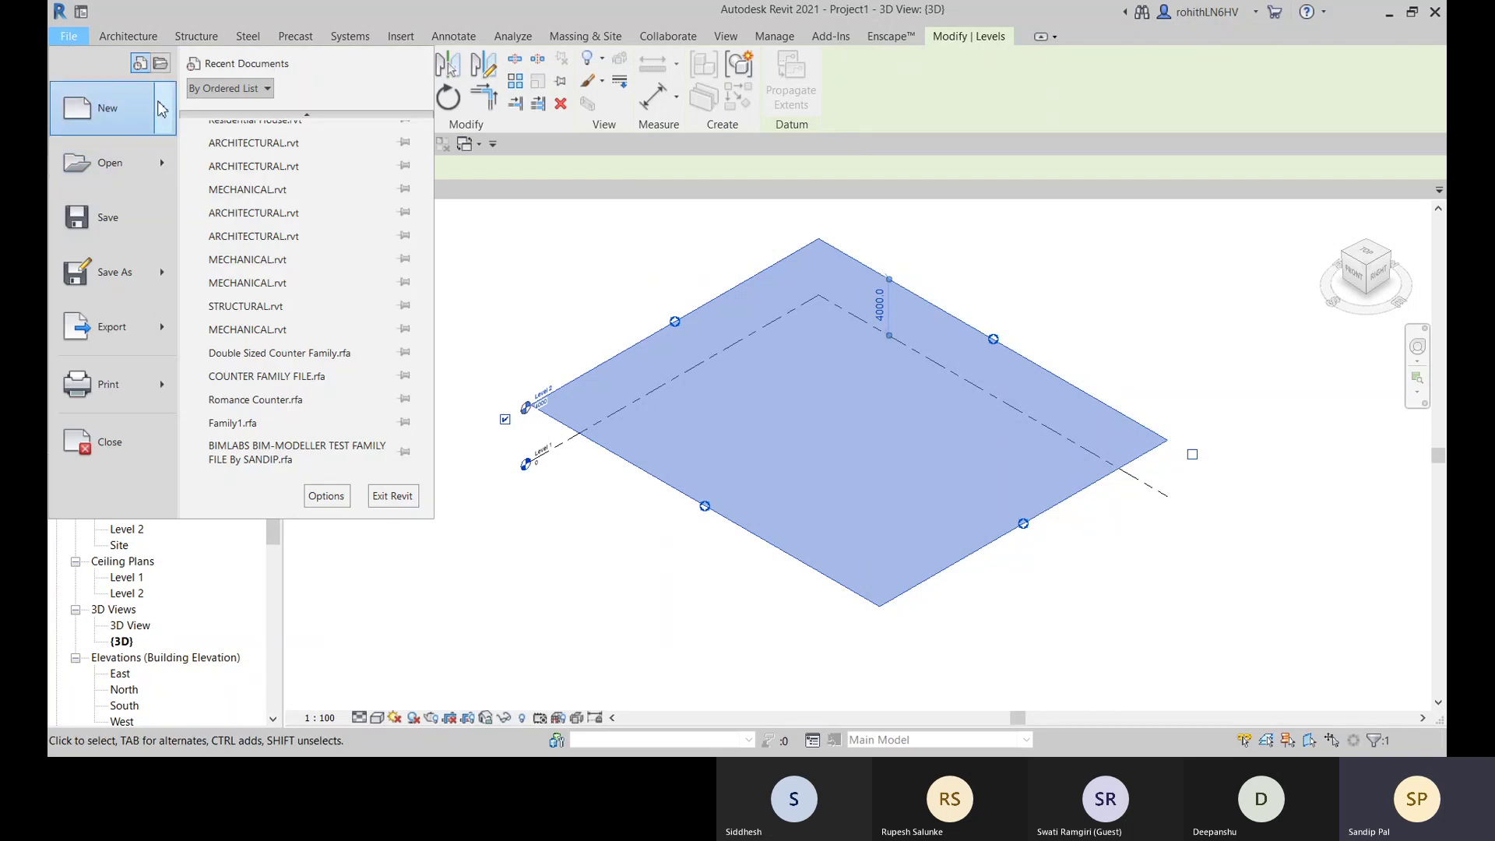
mouse_move(160, 109)
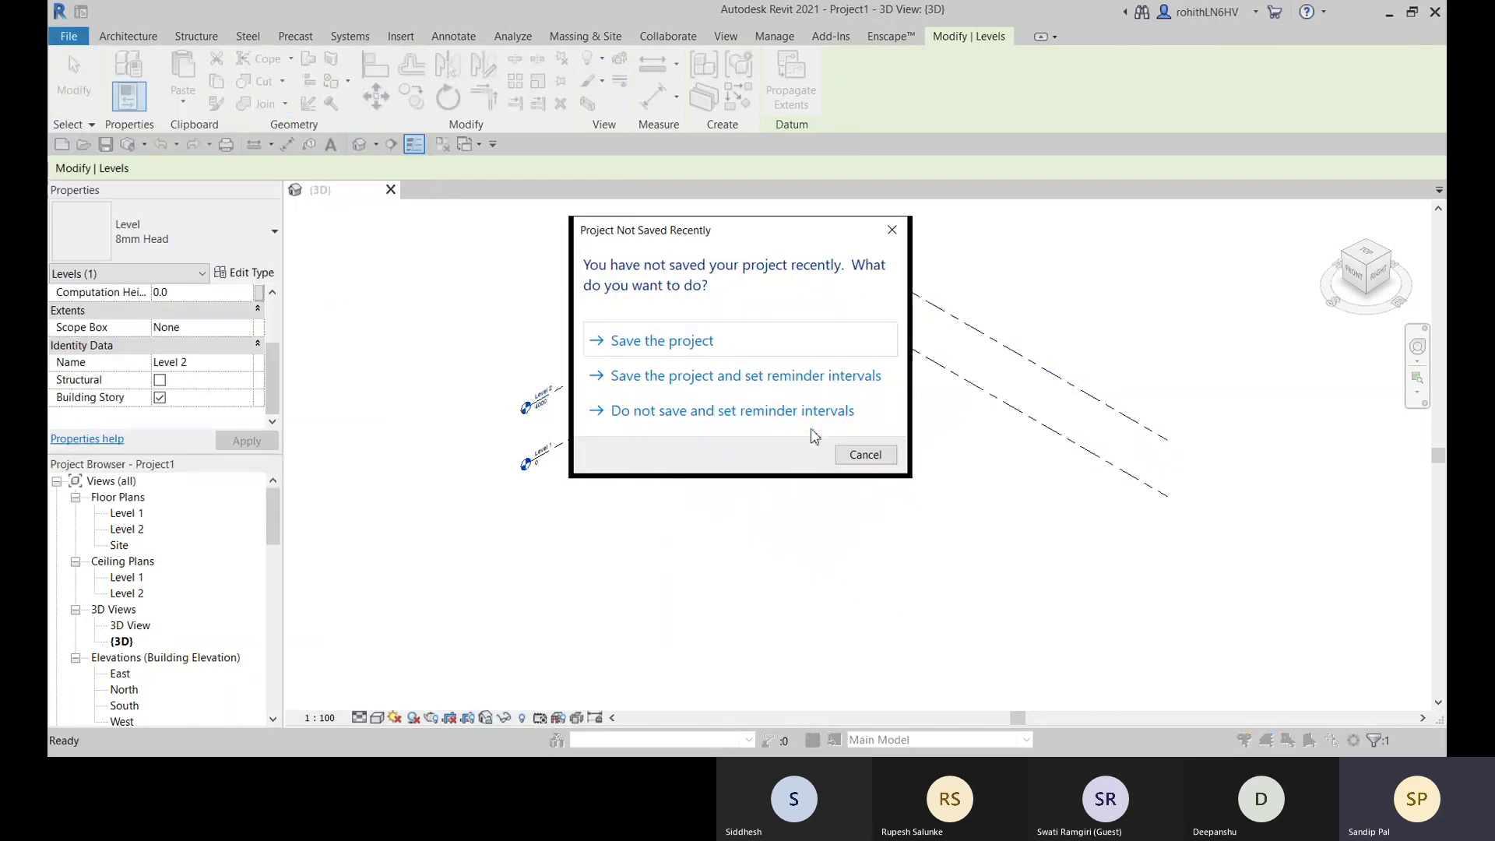
click(852, 458)
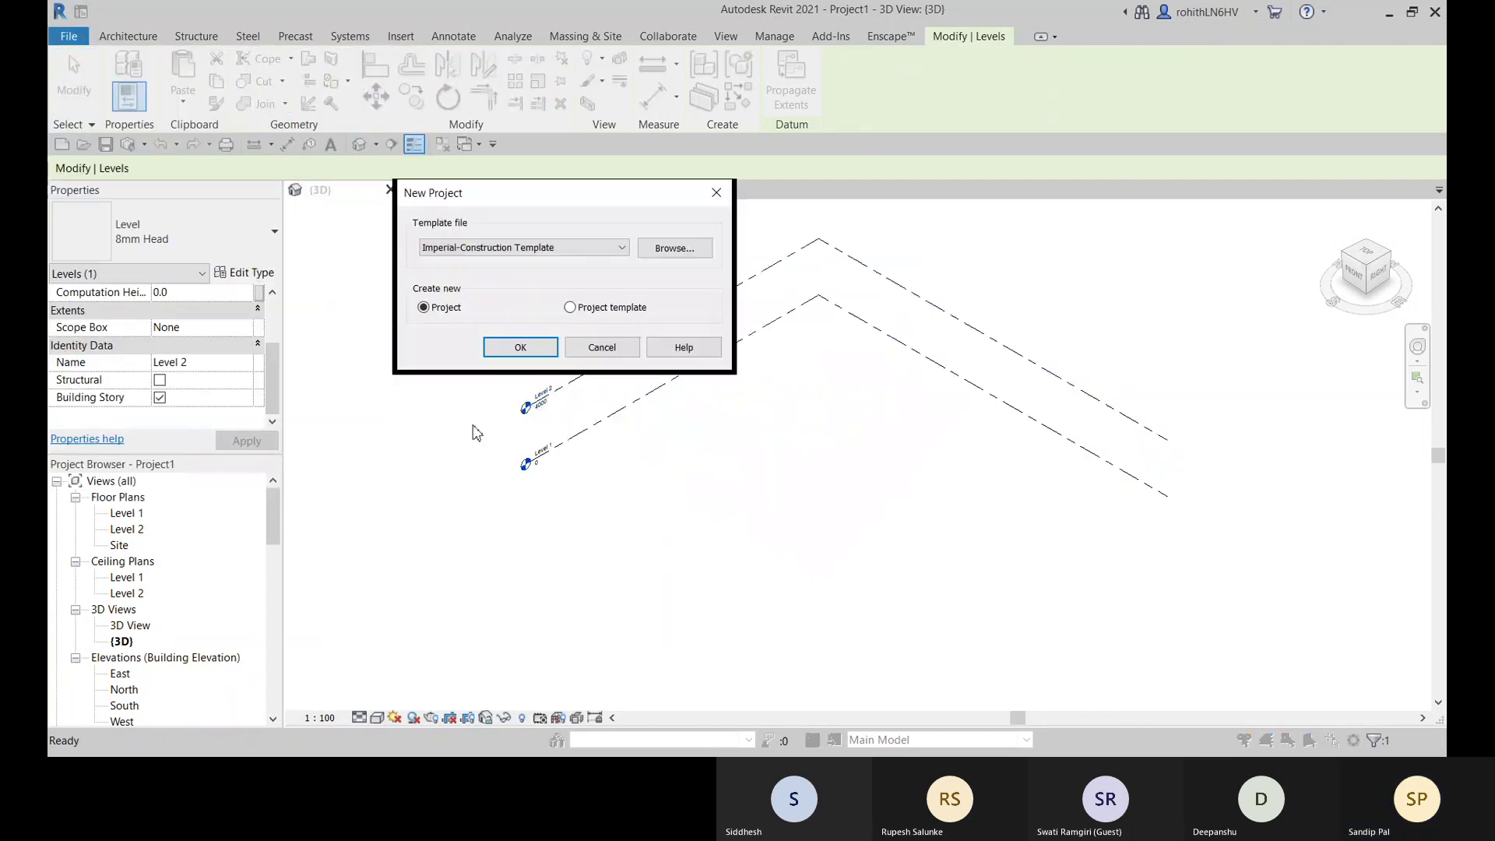
click(444, 248)
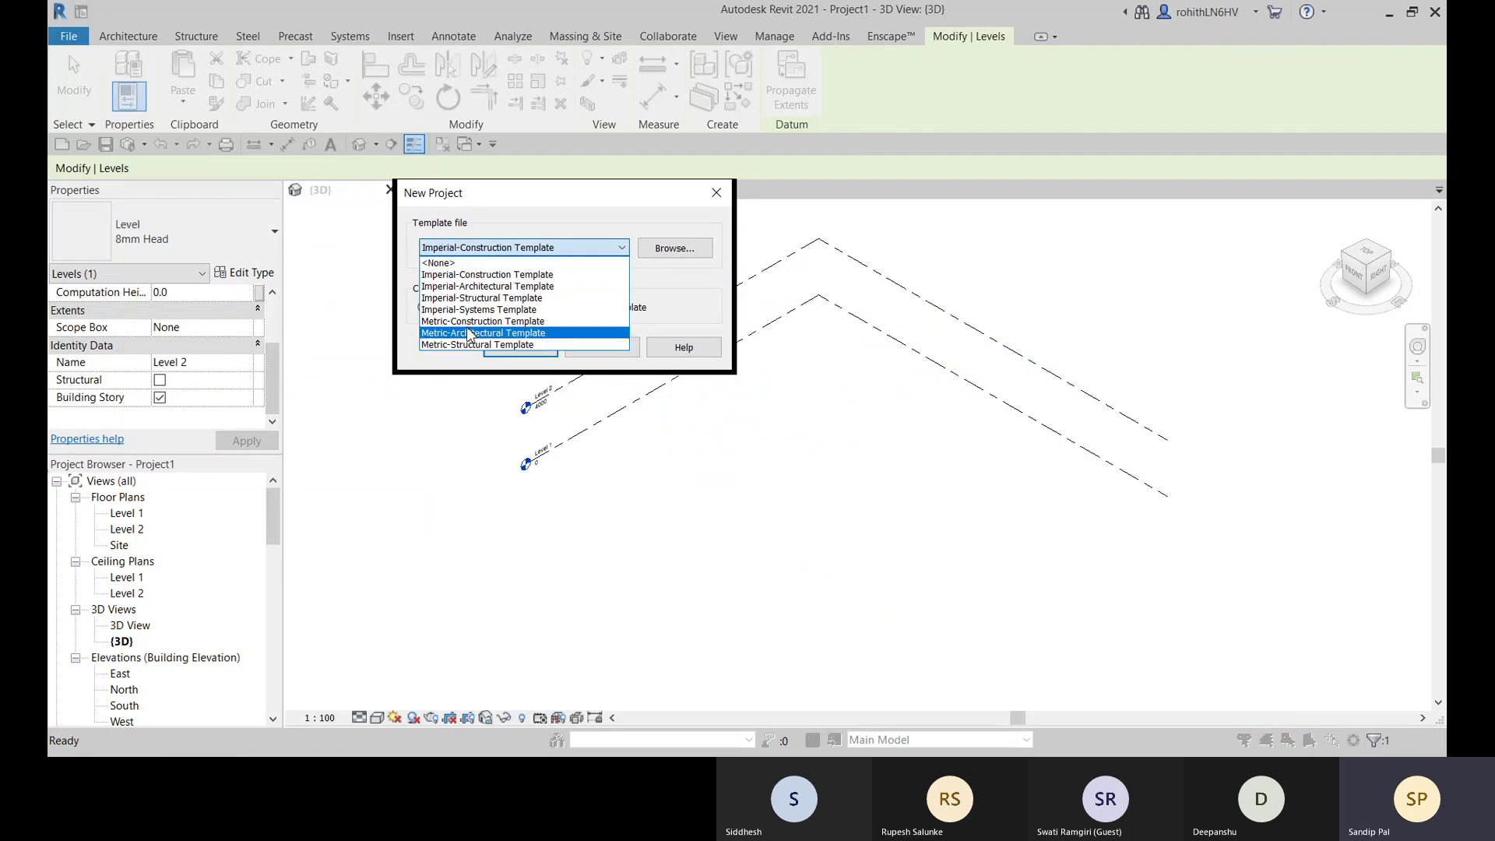
click(665, 306)
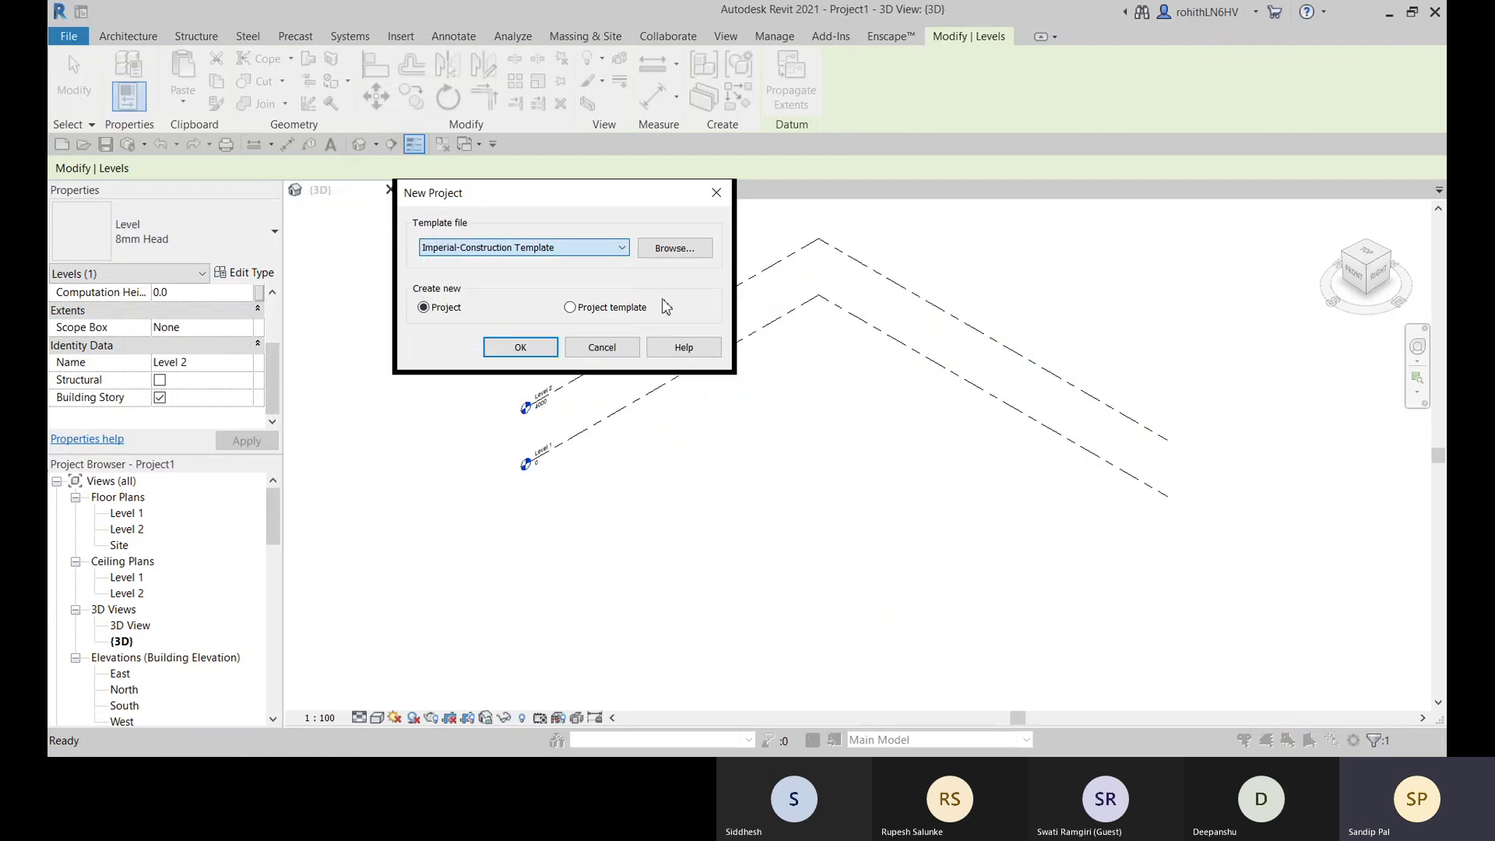
click(602, 348)
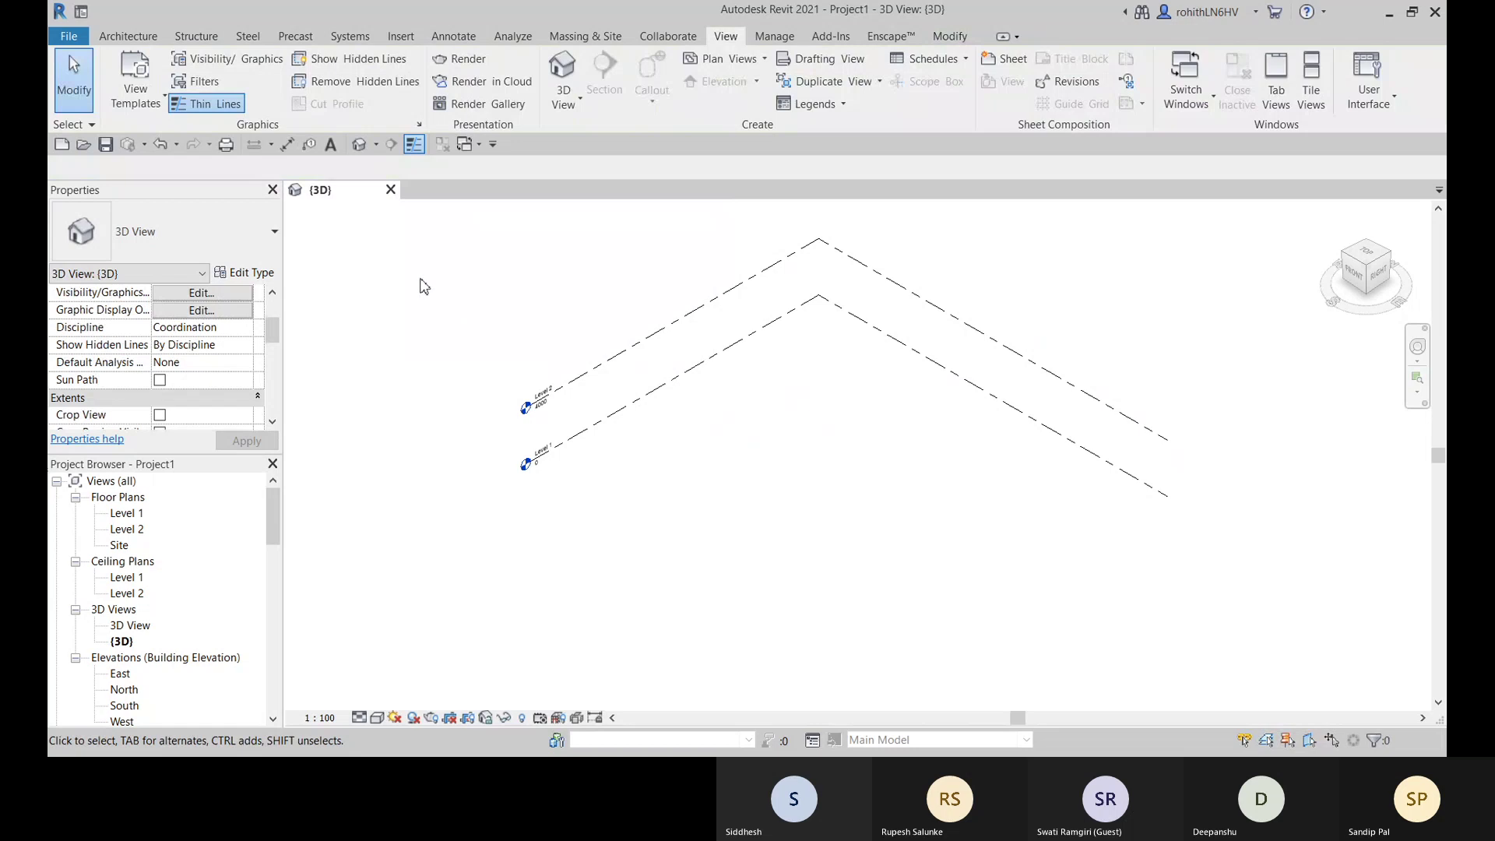
- Display the architectural building tools
click(128, 35)
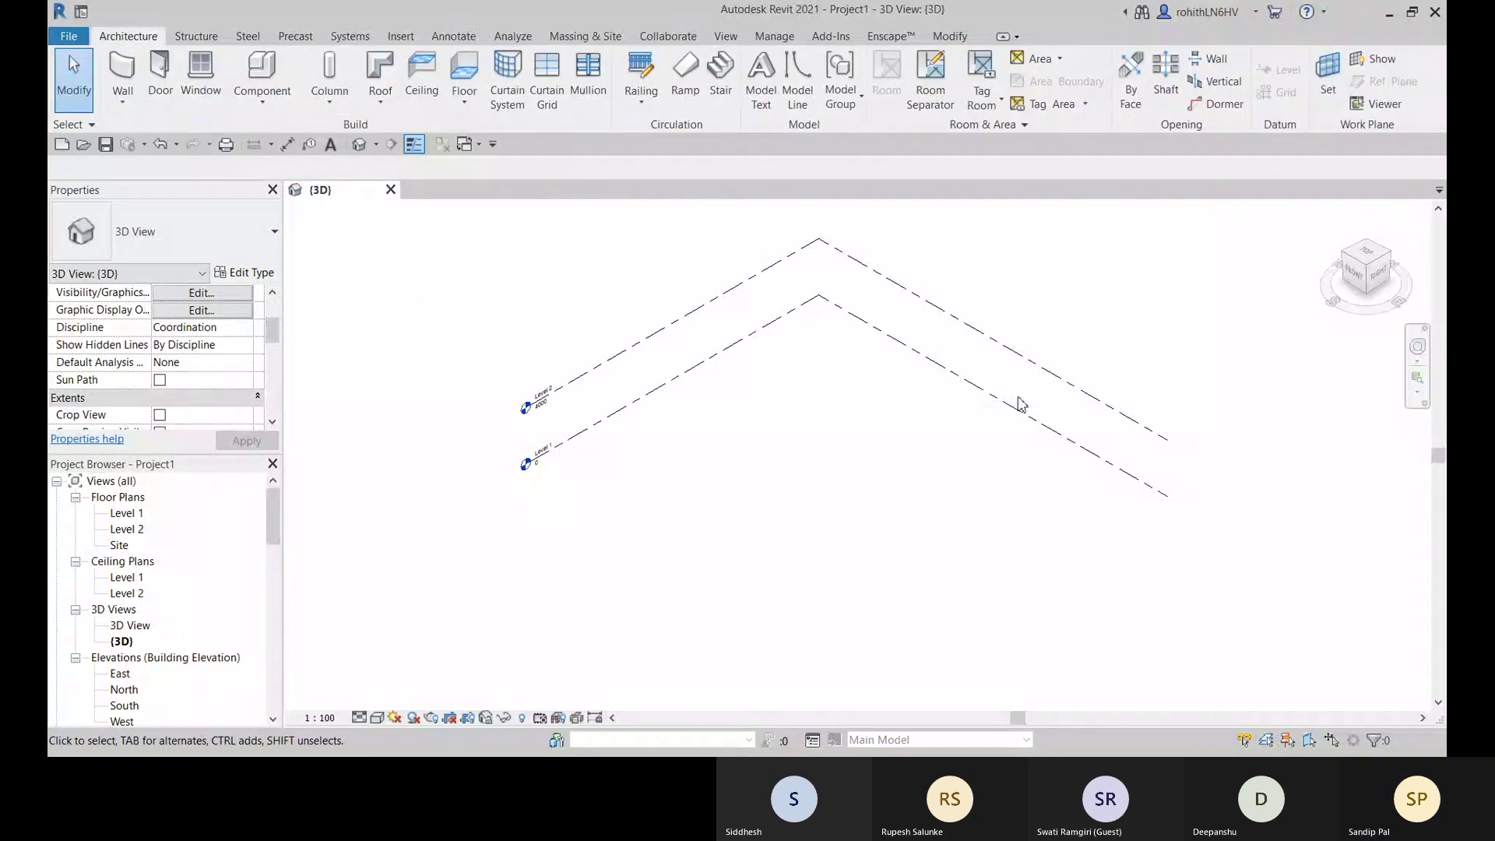